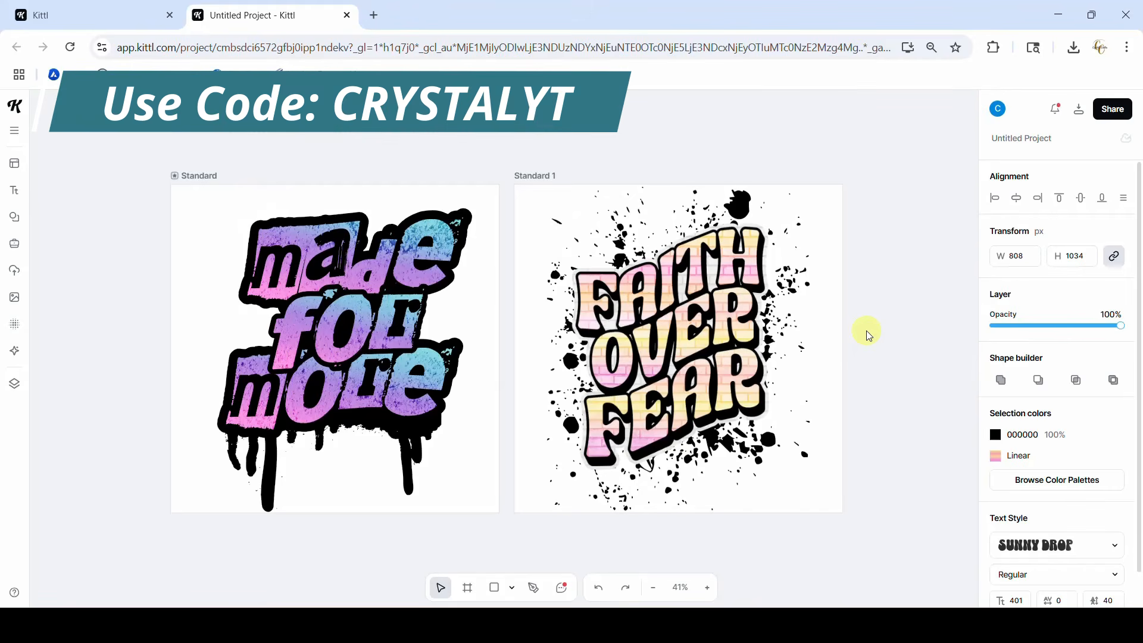
pyautogui.click(867, 331)
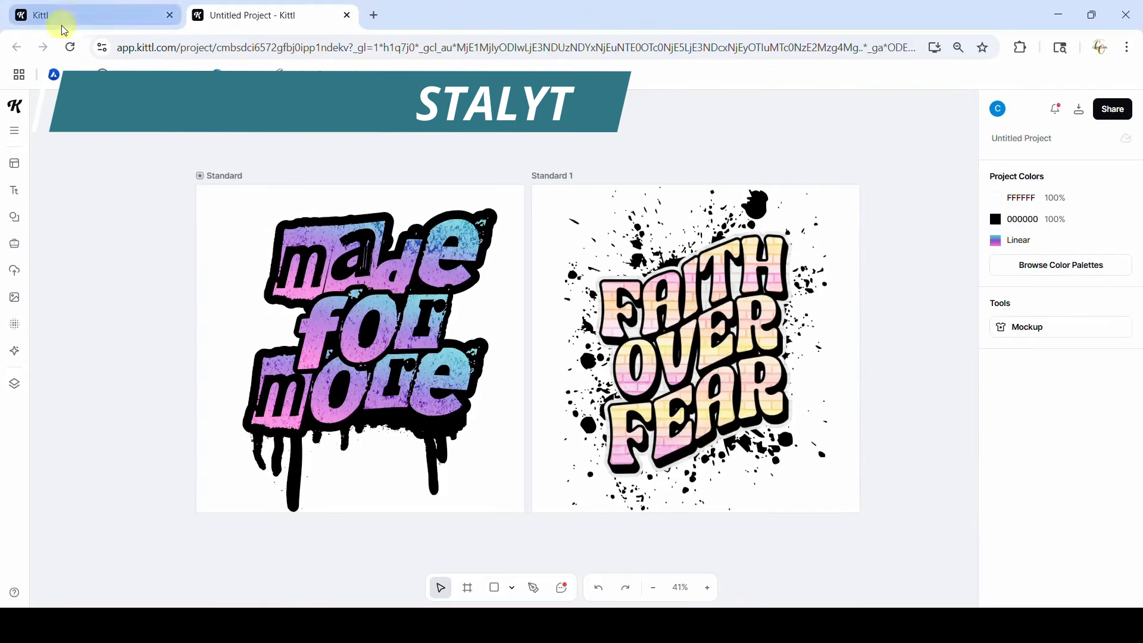
pyautogui.click(99, 18)
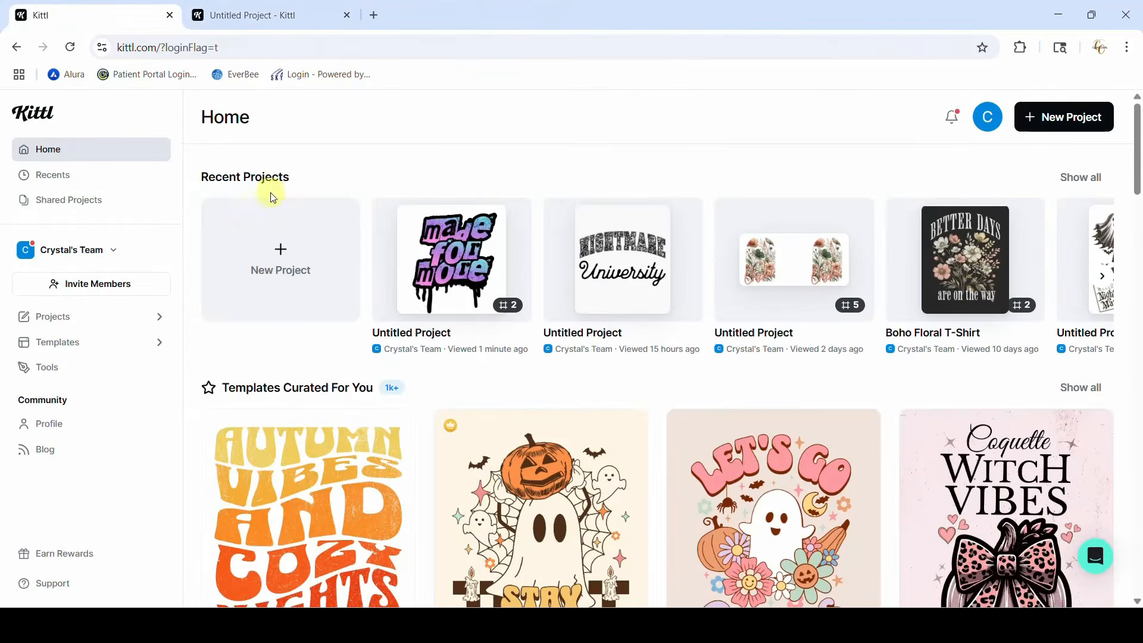
pyautogui.click(280, 257)
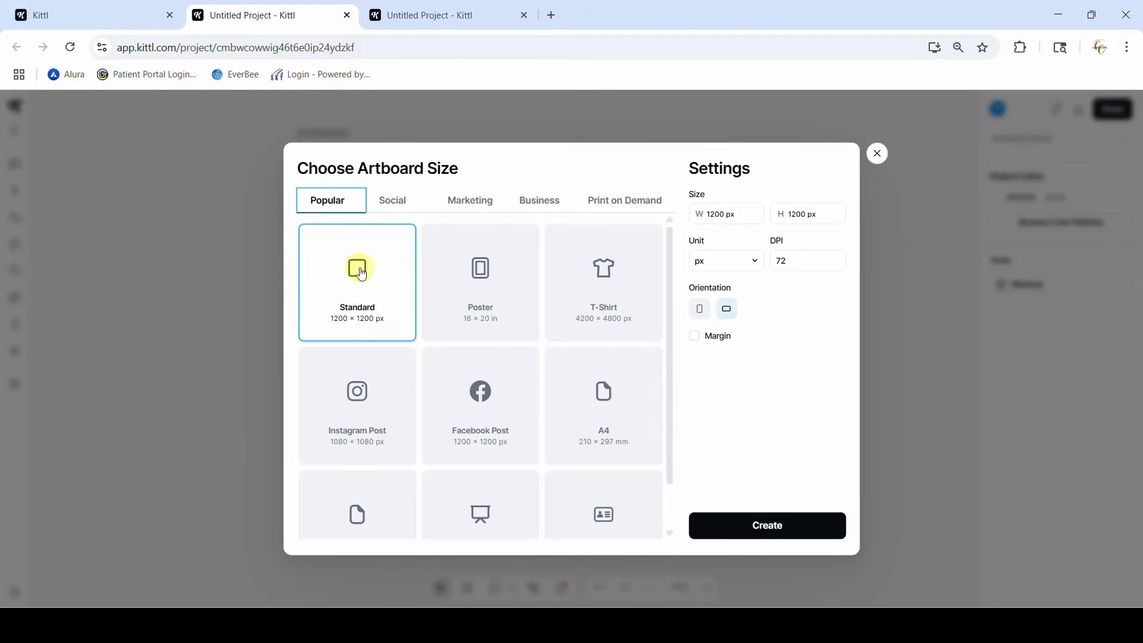
pyautogui.click(347, 17)
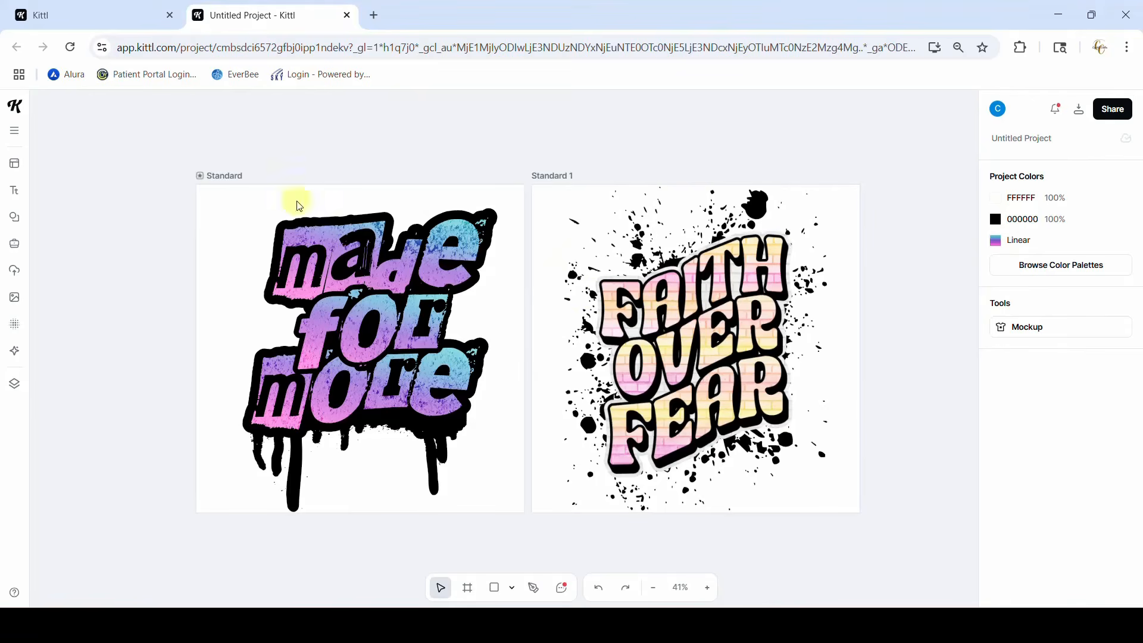
# - Duplicate the "made for more" artboard below the original and delete the lettering artwork from the copy
pyautogui.click(227, 175)
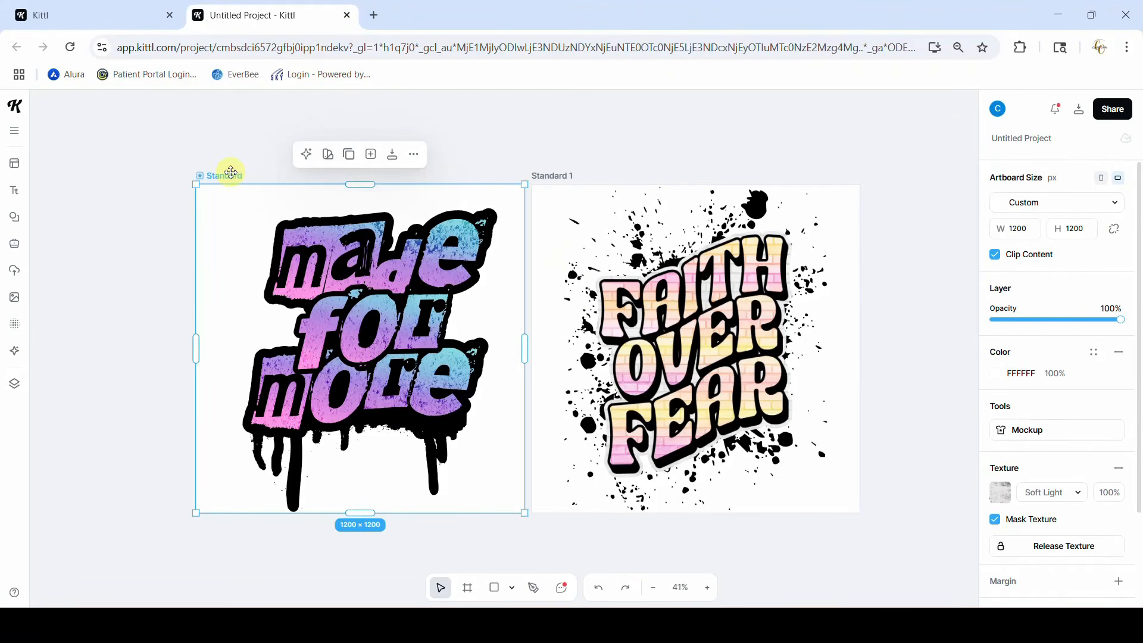
pyautogui.click(224, 203)
pyautogui.moveTo(223, 462); pyautogui.dragTo(225, 574)
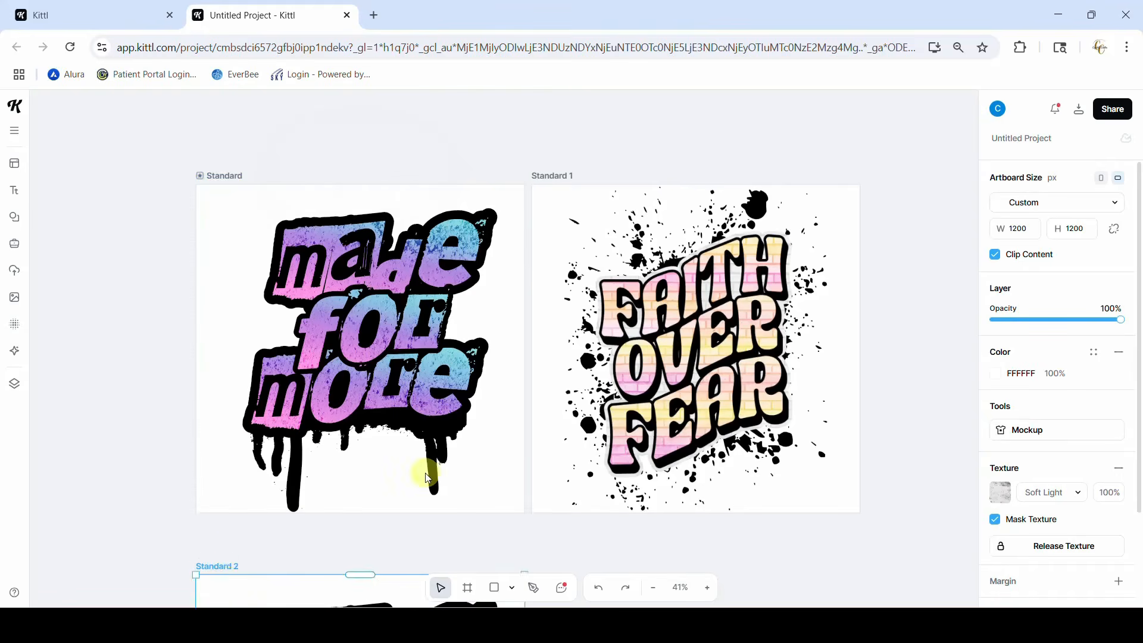
pyautogui.scroll(-10, 427, 478)
pyautogui.scroll(3, 423, 437)
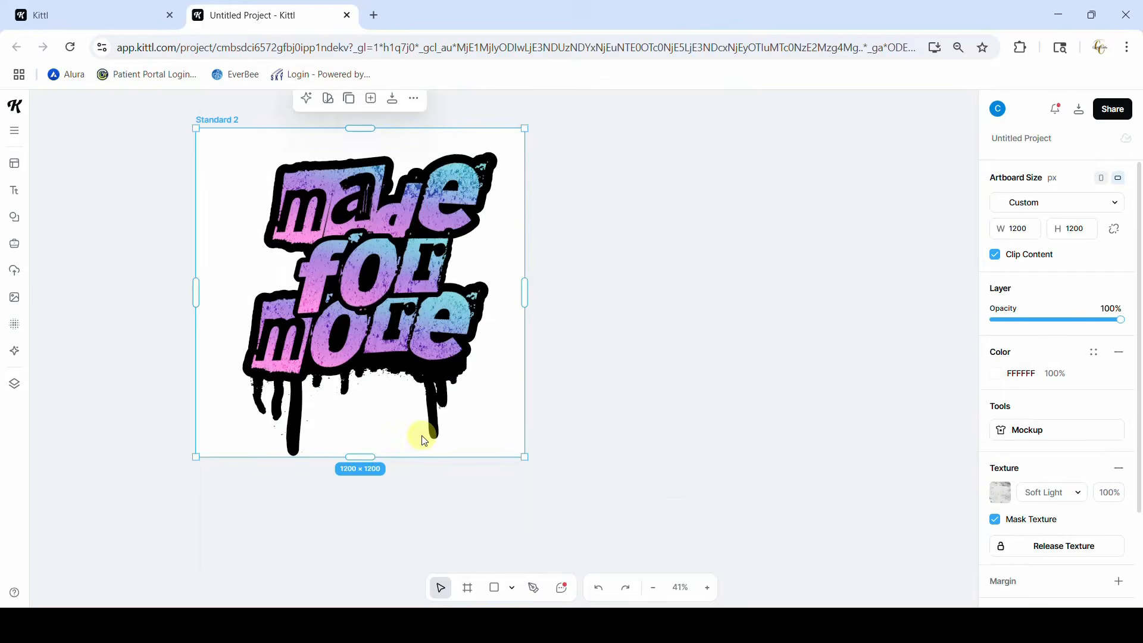
pyautogui.click(373, 303)
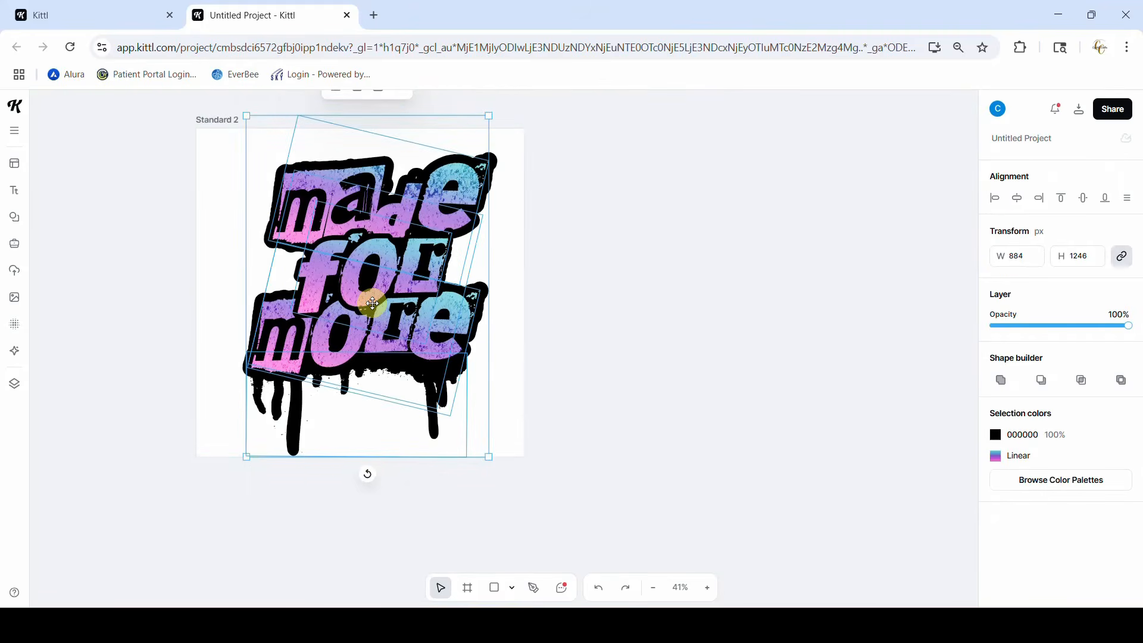
pyautogui.press('Delete')
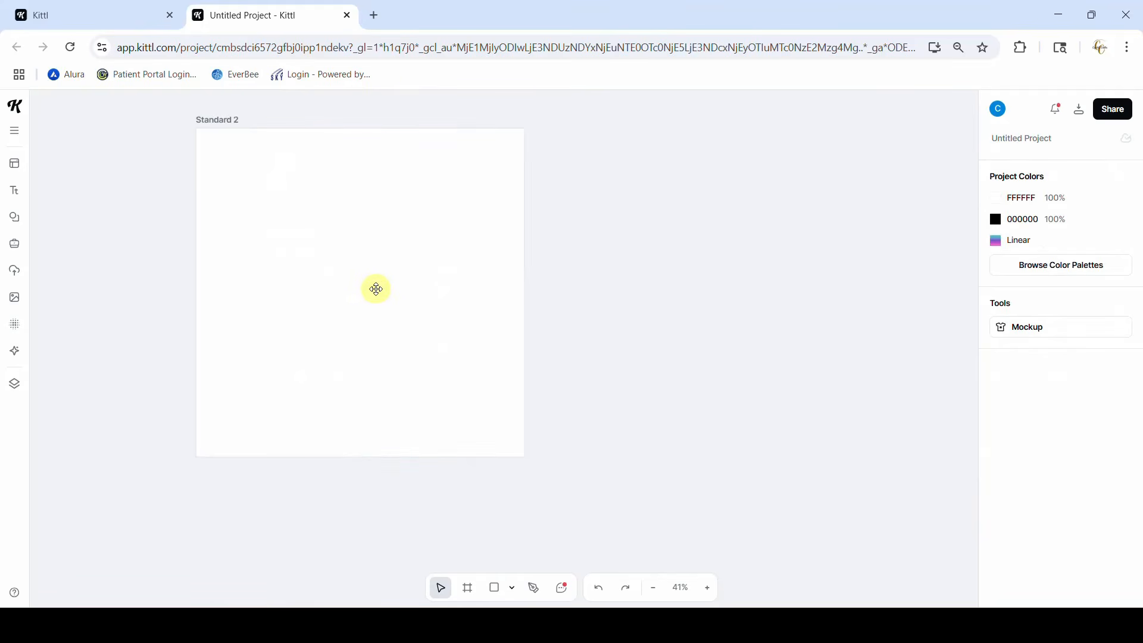
# - Add a text reading "made" across the middle of the empty artboard, with its text box scaled to about 926 px wide
pyautogui.press('t')
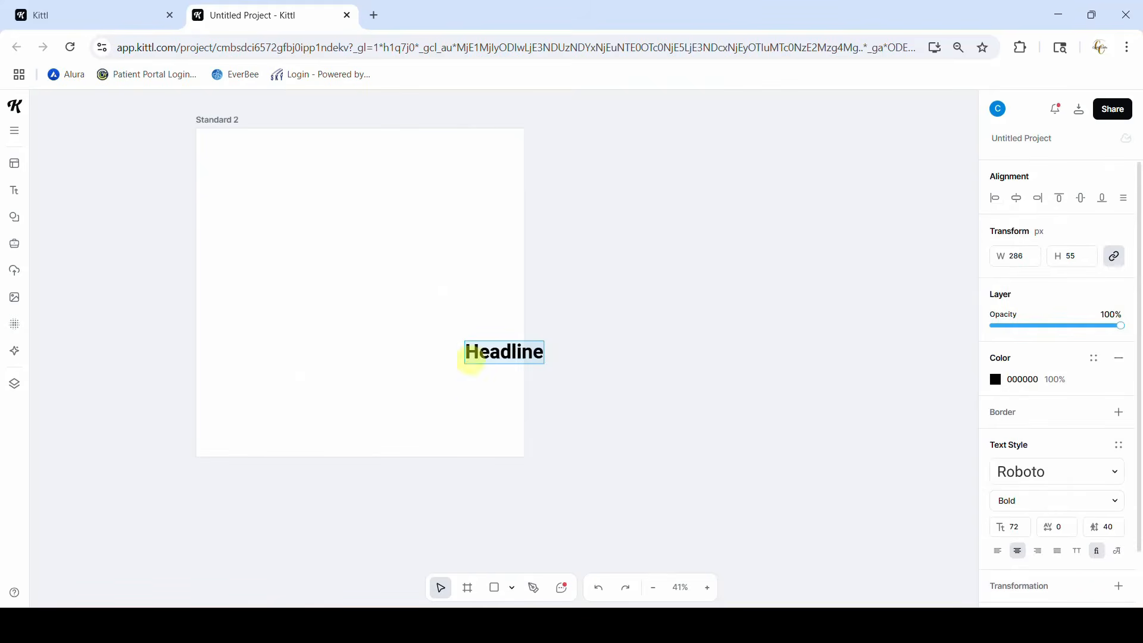
pyautogui.click(533, 357)
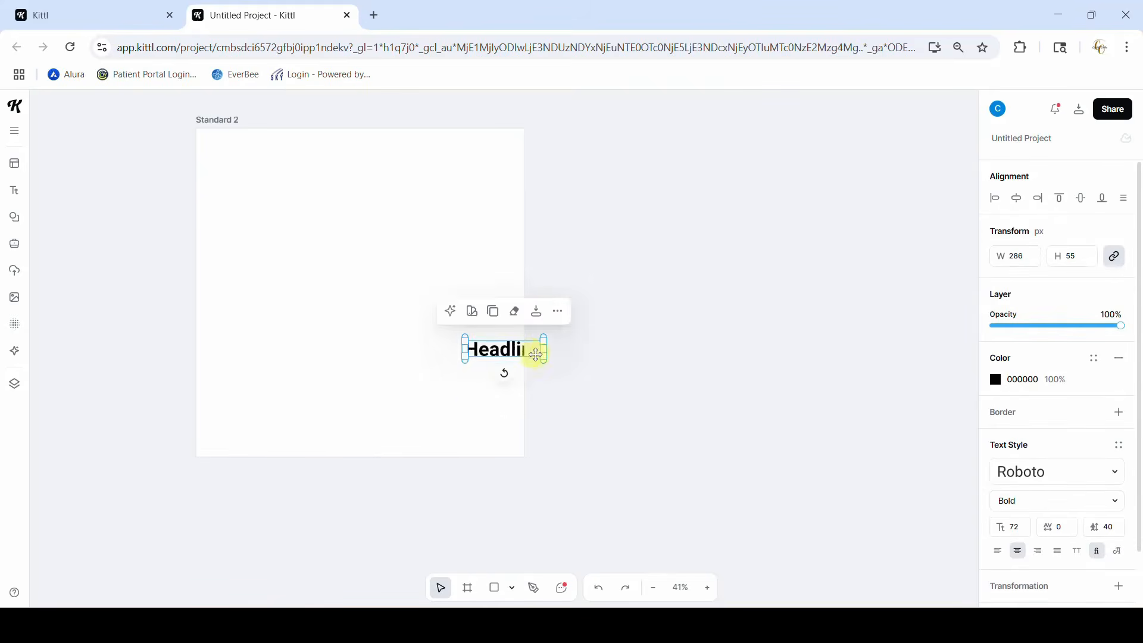
pyautogui.moveTo(545, 355); pyautogui.dragTo(676, 431)
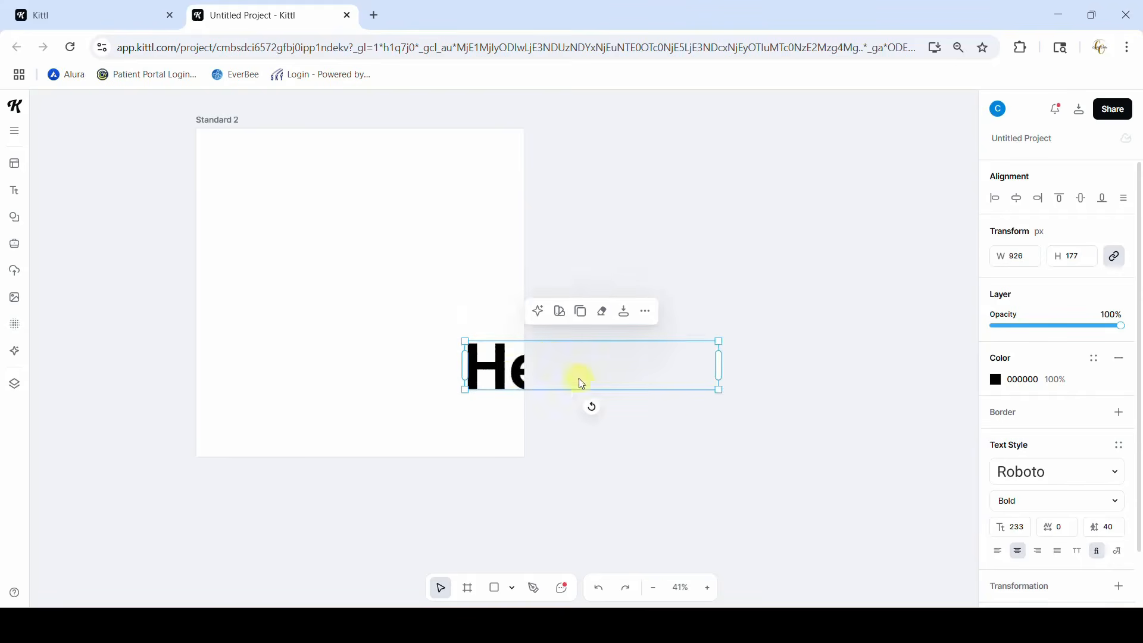
pyautogui.moveTo(510, 373); pyautogui.dragTo(265, 299)
pyautogui.doubleClick(463, 294)
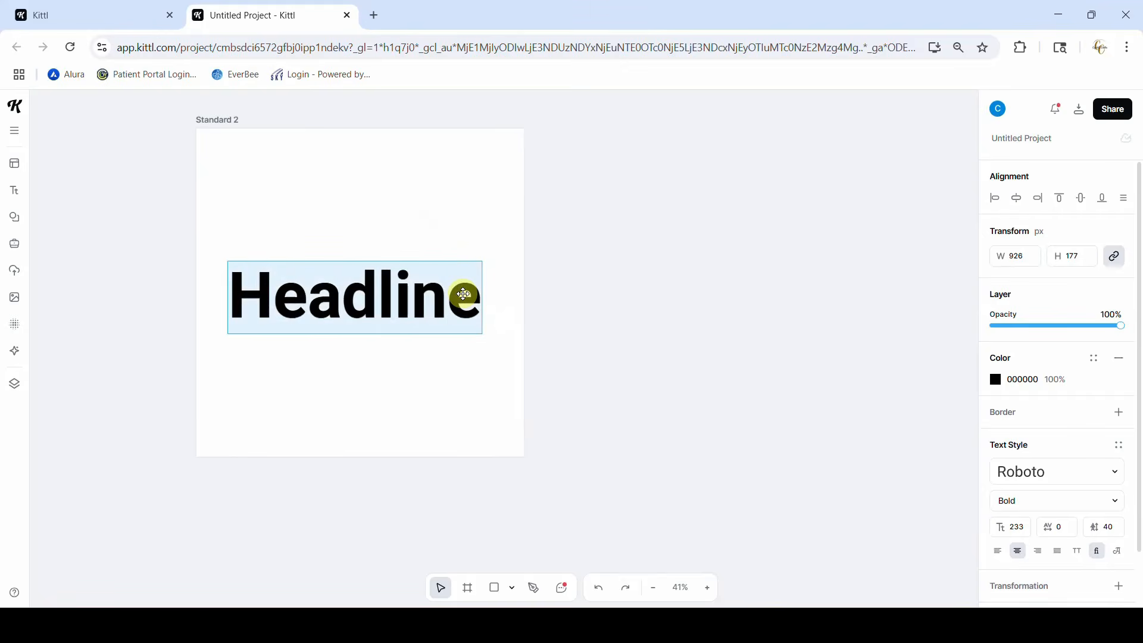
pyautogui.write('made')
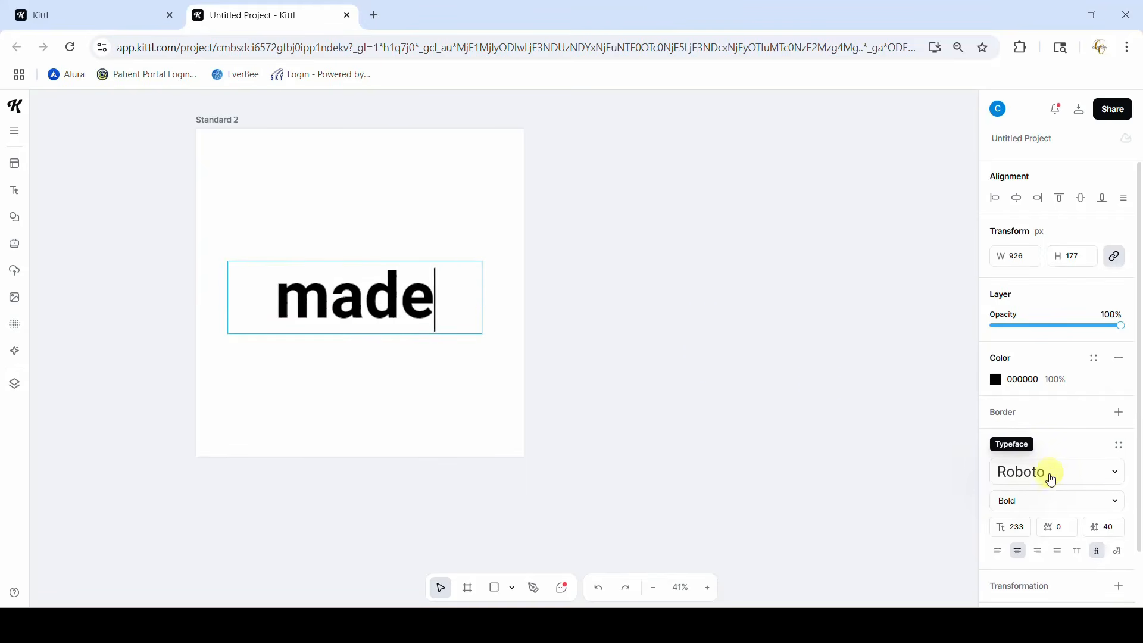
# - Change the typeface of "made" to the recently used grunge cut-out letter font
pyautogui.click(1052, 479)
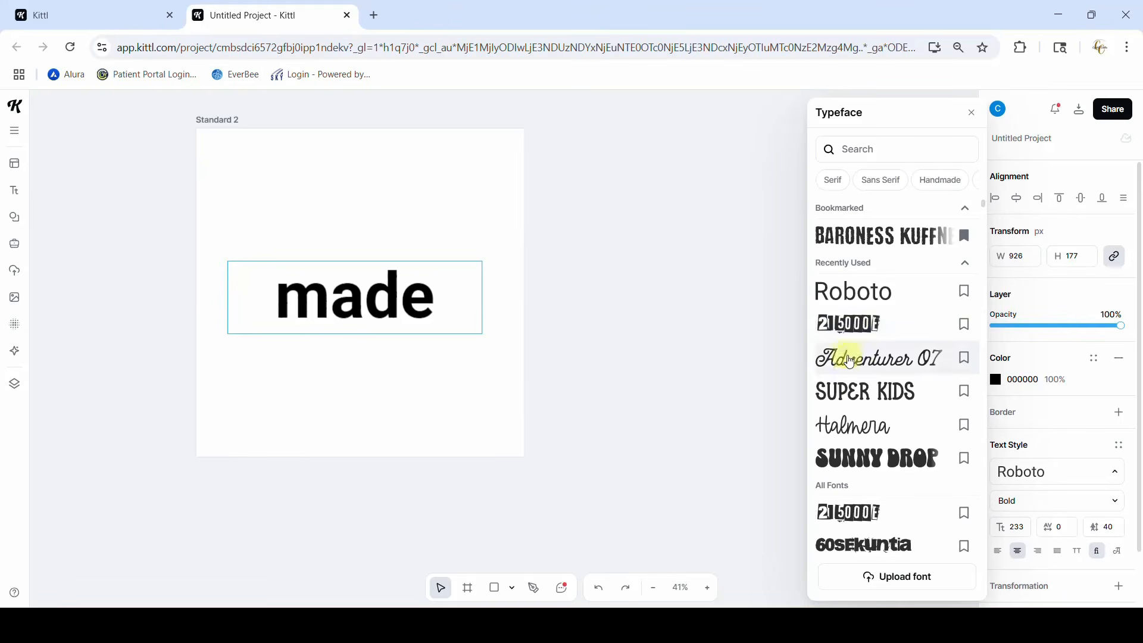
pyautogui.click(849, 328)
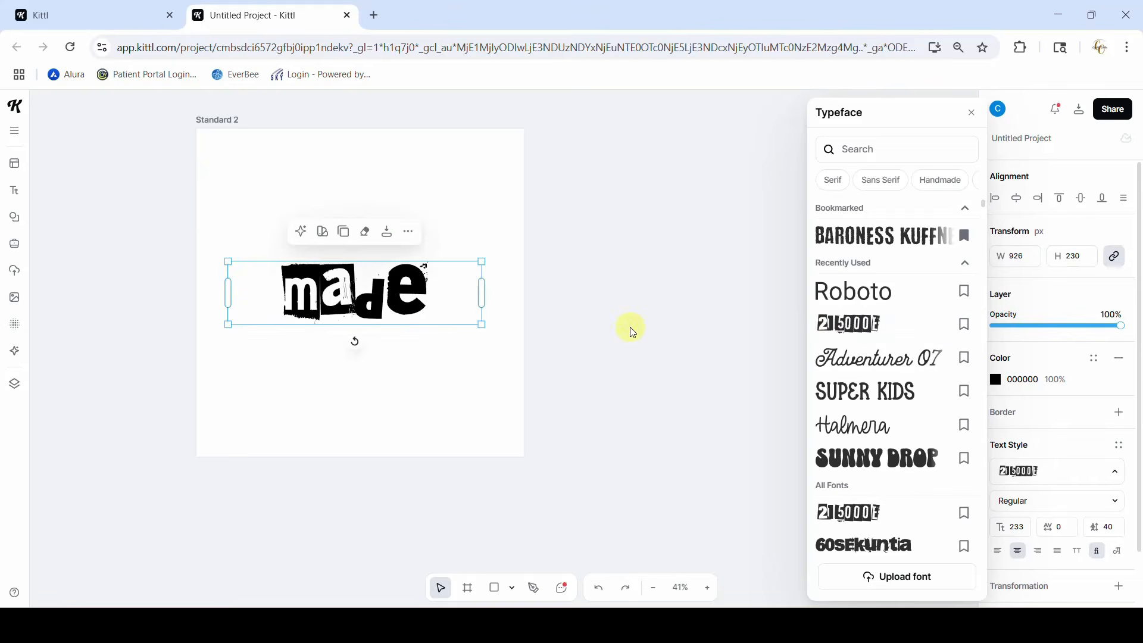
pyautogui.click(584, 332)
# - Duplicate the "made" text directly below itself and change the copy's wording to "for"
pyautogui.scroll(6, 584, 333)
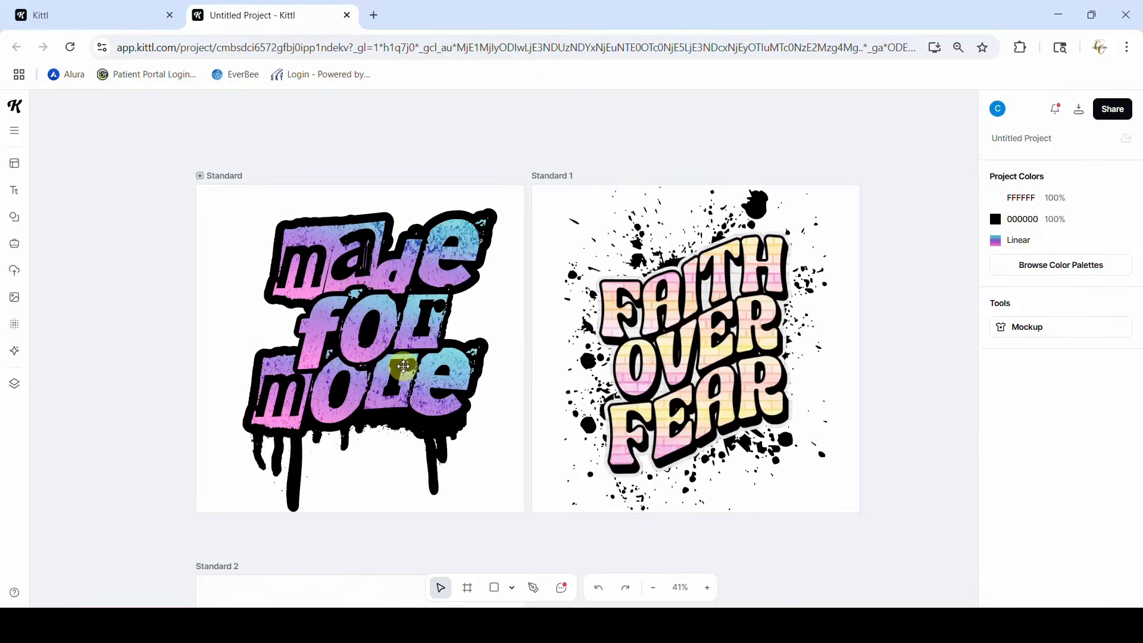
pyautogui.scroll(-10, 401, 365)
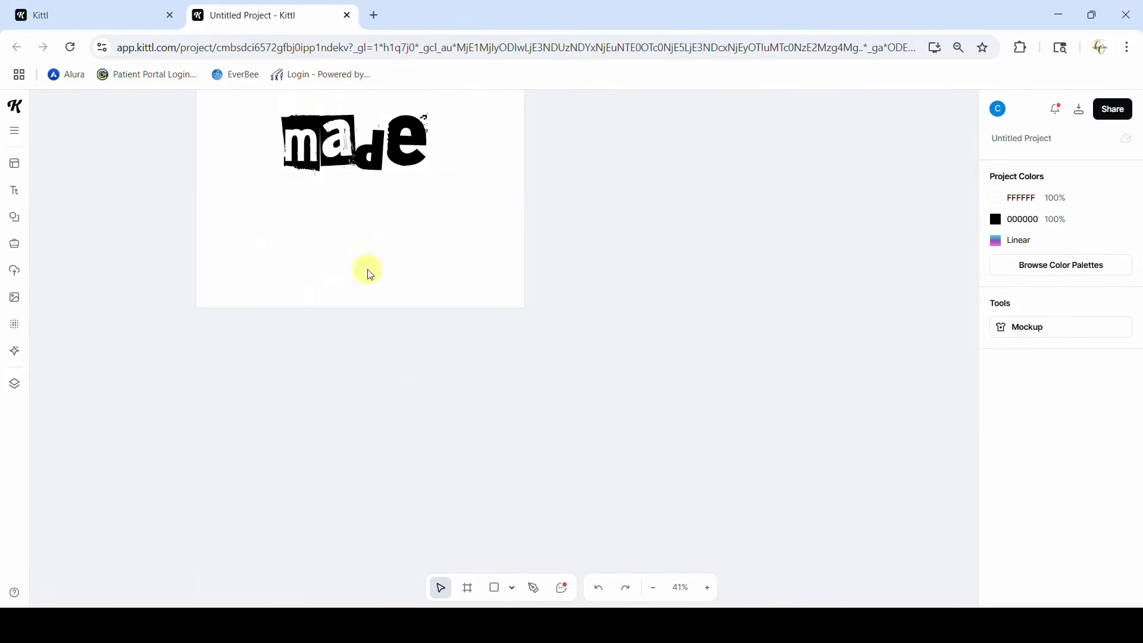
pyautogui.scroll(3, 382, 279)
pyautogui.click(337, 293)
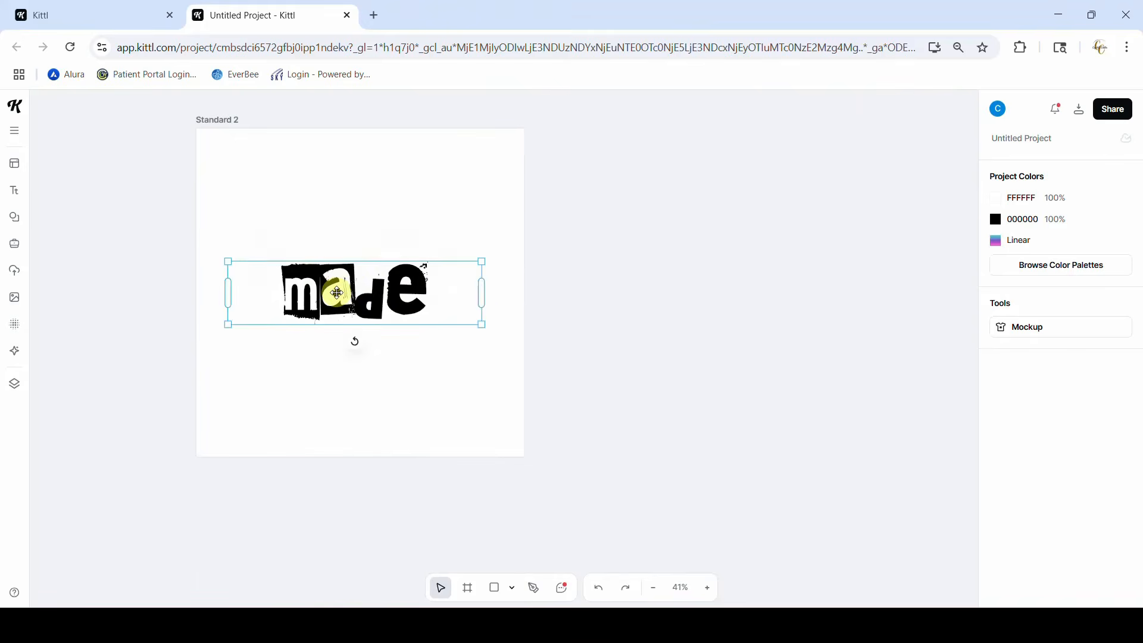
pyautogui.moveTo(337, 293); pyautogui.dragTo(346, 369)
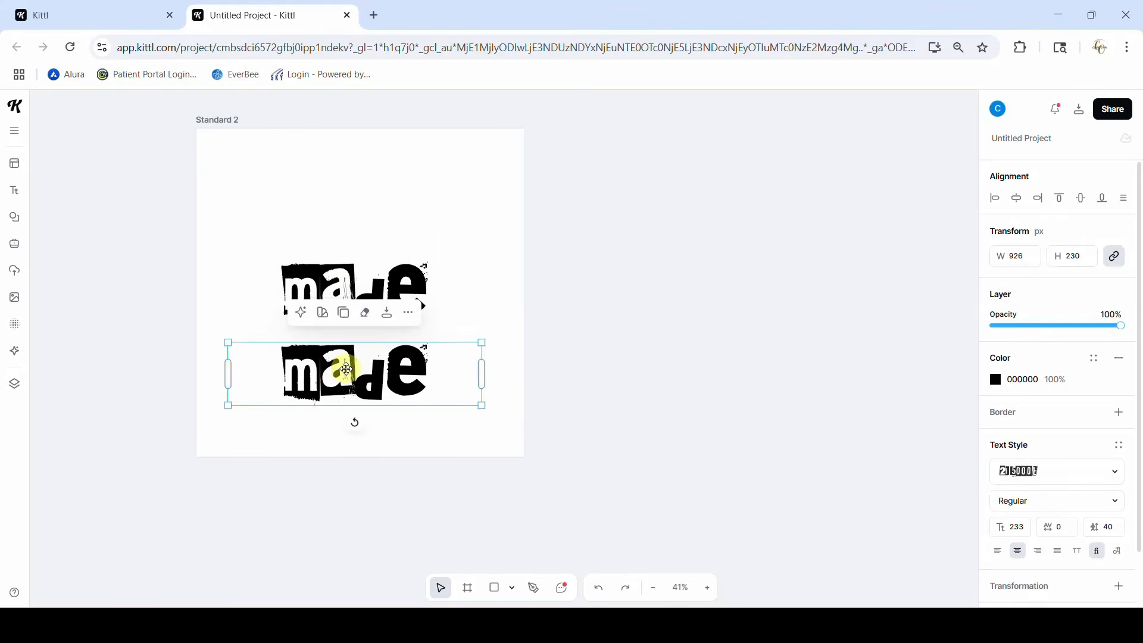
pyautogui.doubleClick(347, 370)
pyautogui.write('for')
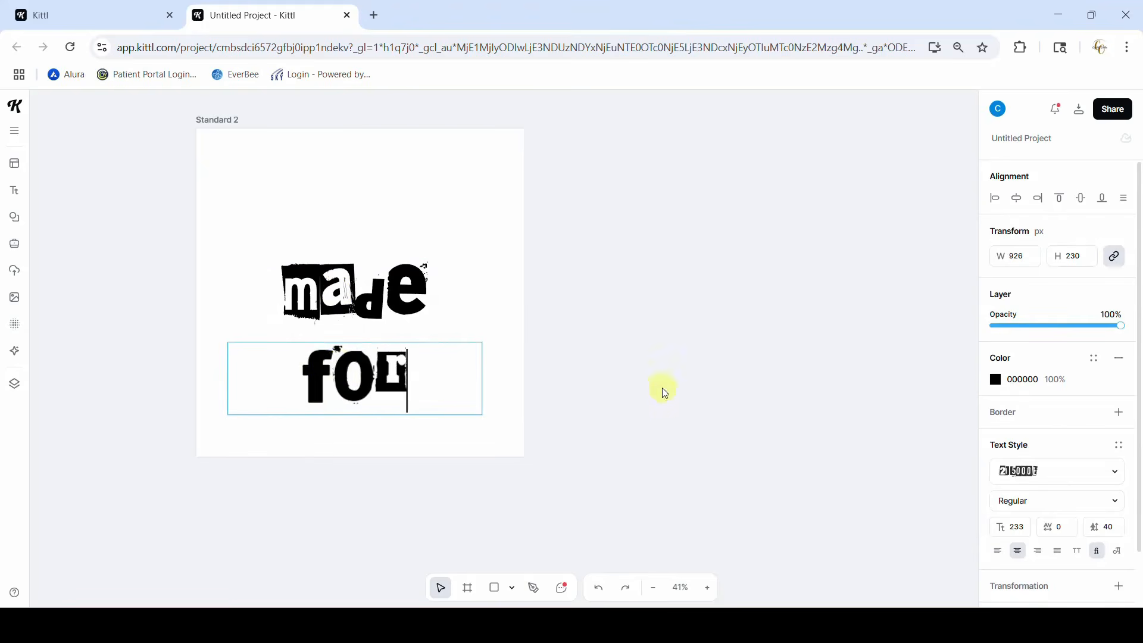
pyautogui.press('Escape')
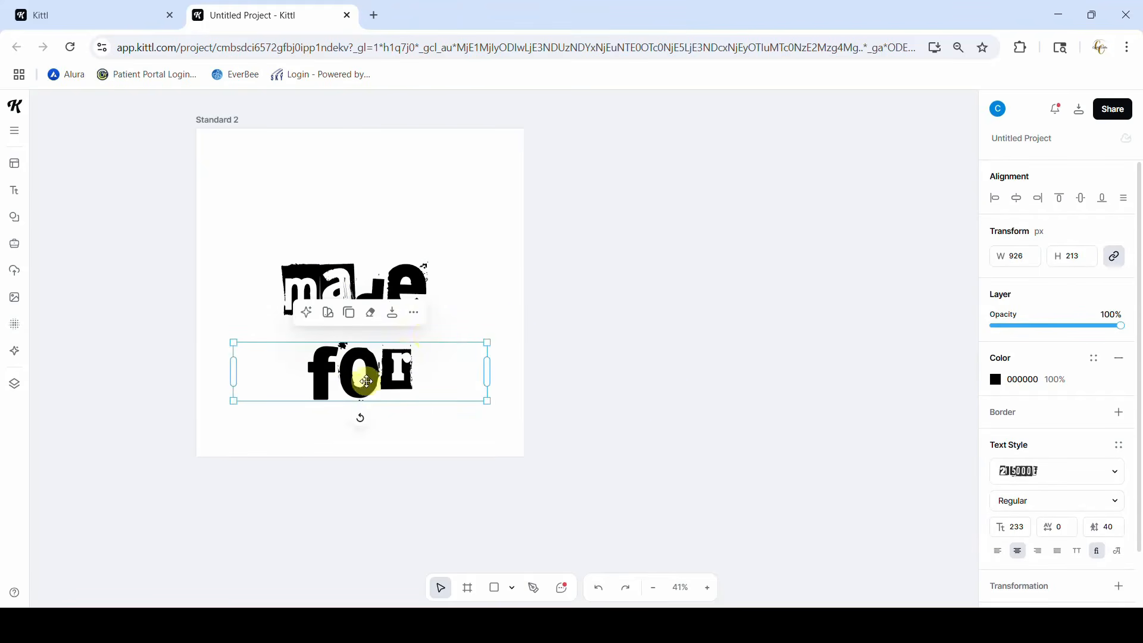
# - Place a copy of the "for" text below it as a third line and change its wording to "more"
pyautogui.moveTo(365, 380); pyautogui.dragTo(369, 430)
pyautogui.click(367, 362)
pyautogui.doubleClick(371, 433)
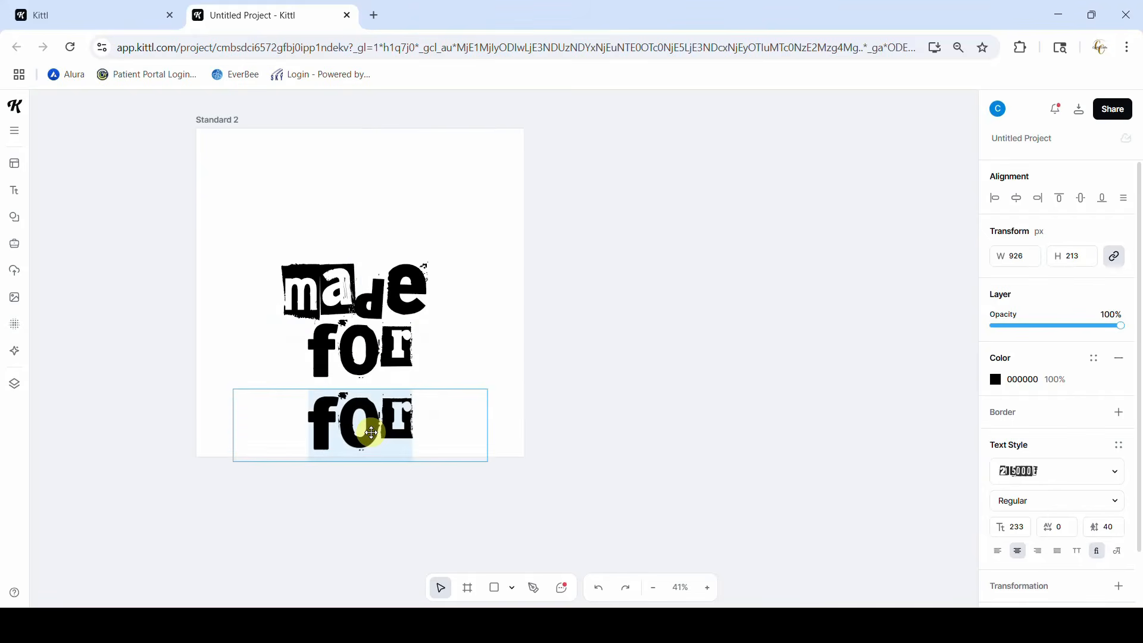
pyautogui.write('more')
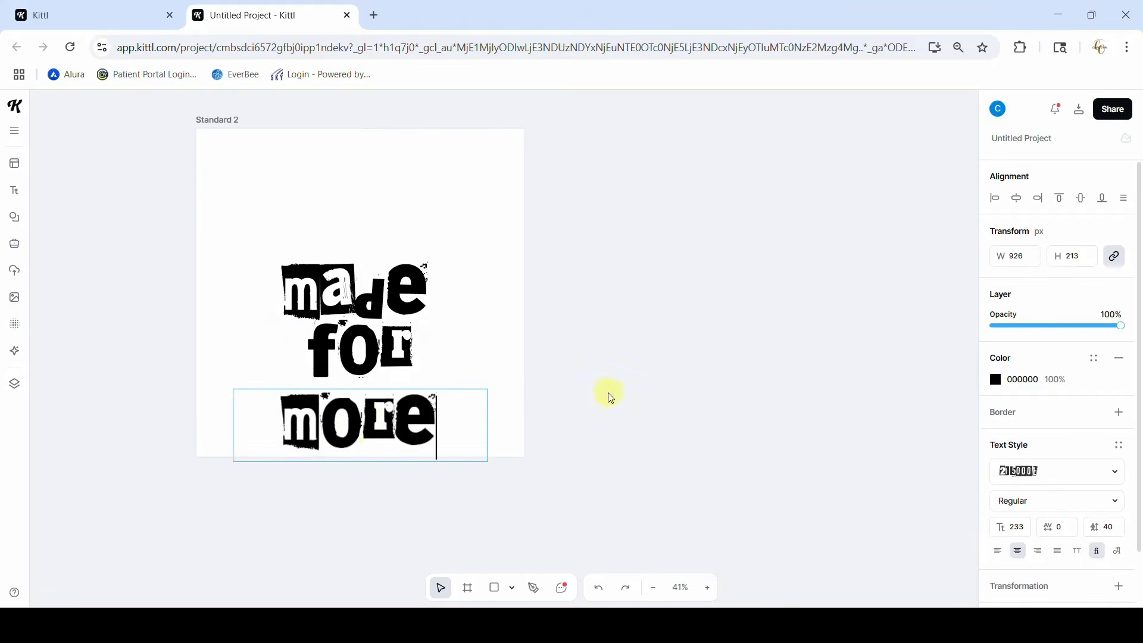
pyautogui.press('Escape')
# - Move "made", "for" and "more" up the artboard and stack the three words closely together
pyautogui.scroll(8, 610, 395)
pyautogui.scroll(-8, 609, 395)
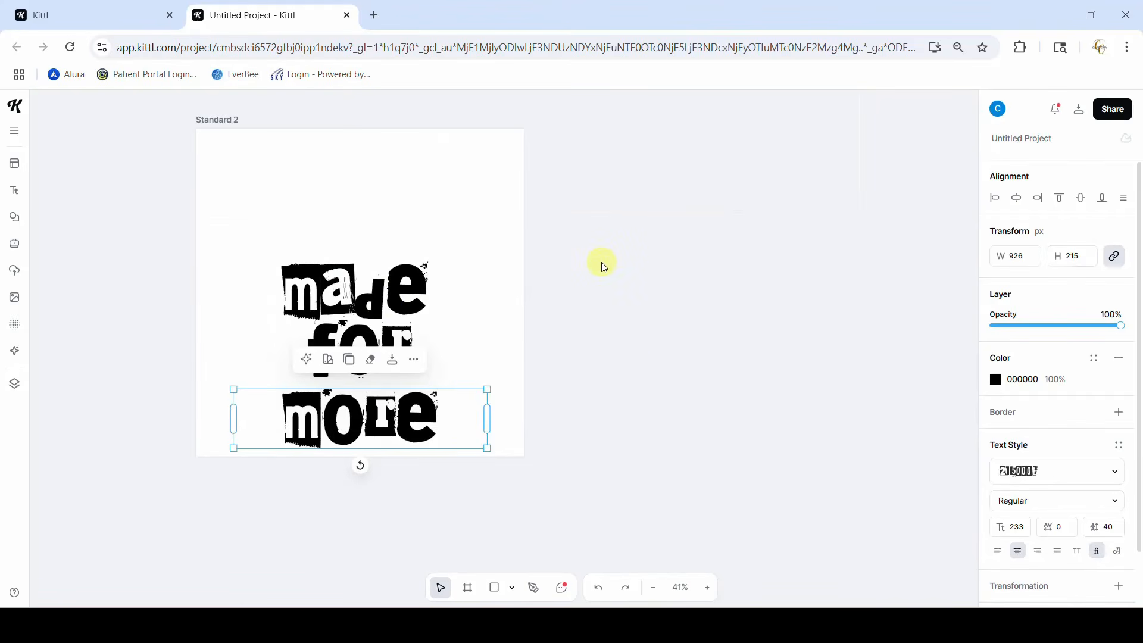
pyautogui.moveTo(390, 294); pyautogui.dragTo(390, 220)
pyautogui.moveTo(367, 365); pyautogui.dragTo(356, 278)
pyautogui.click(377, 430)
pyautogui.moveTo(376, 430); pyautogui.dragTo(365, 327)
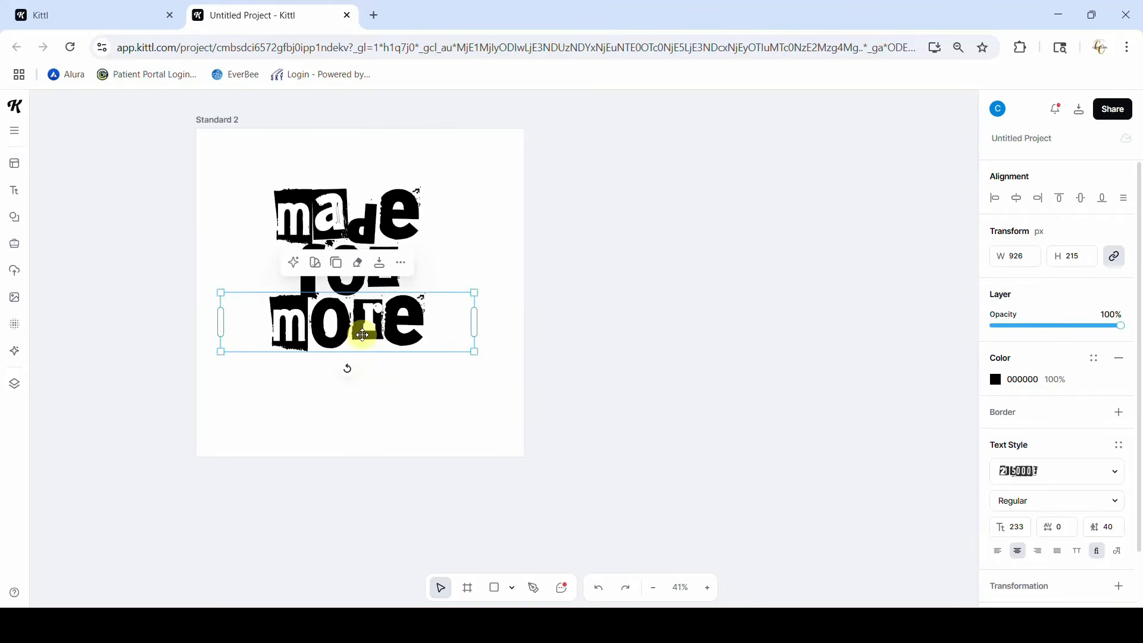
# - Apply the Rise text transformation to the word "more", following the finished reference design
pyautogui.scroll(3, 401, 408)
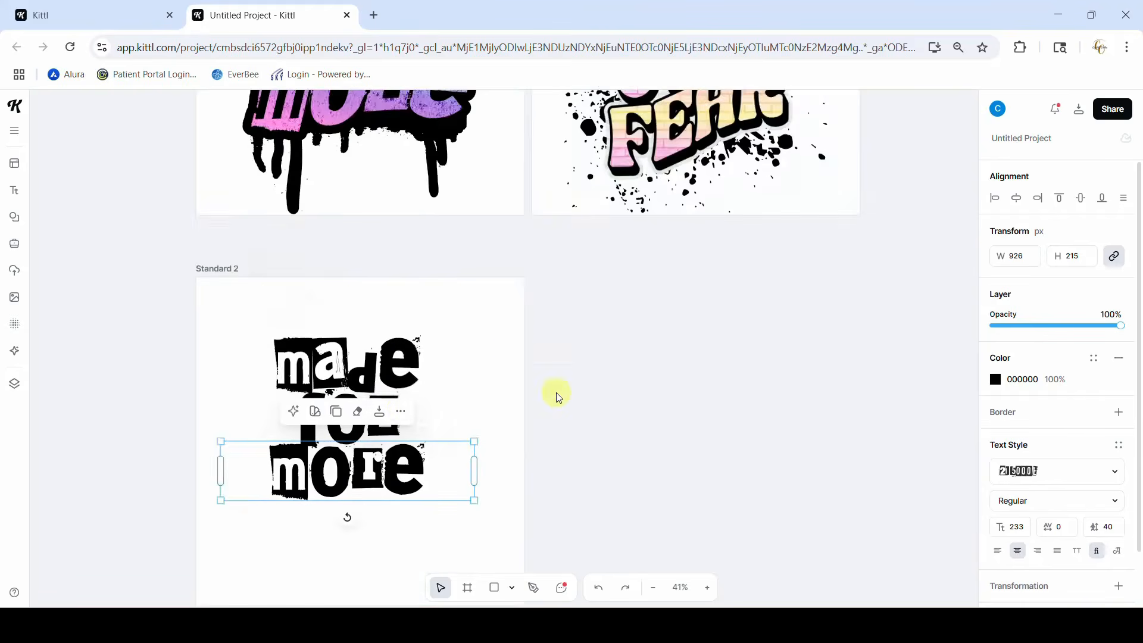
pyautogui.scroll(5, 554, 393)
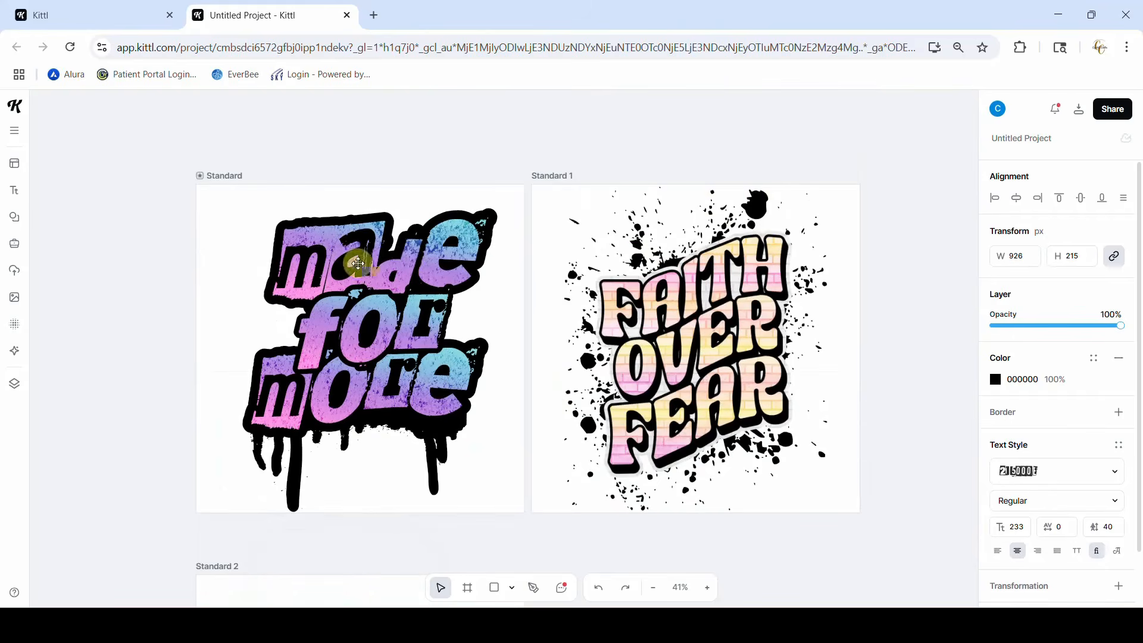
pyautogui.scroll(-7, 364, 367)
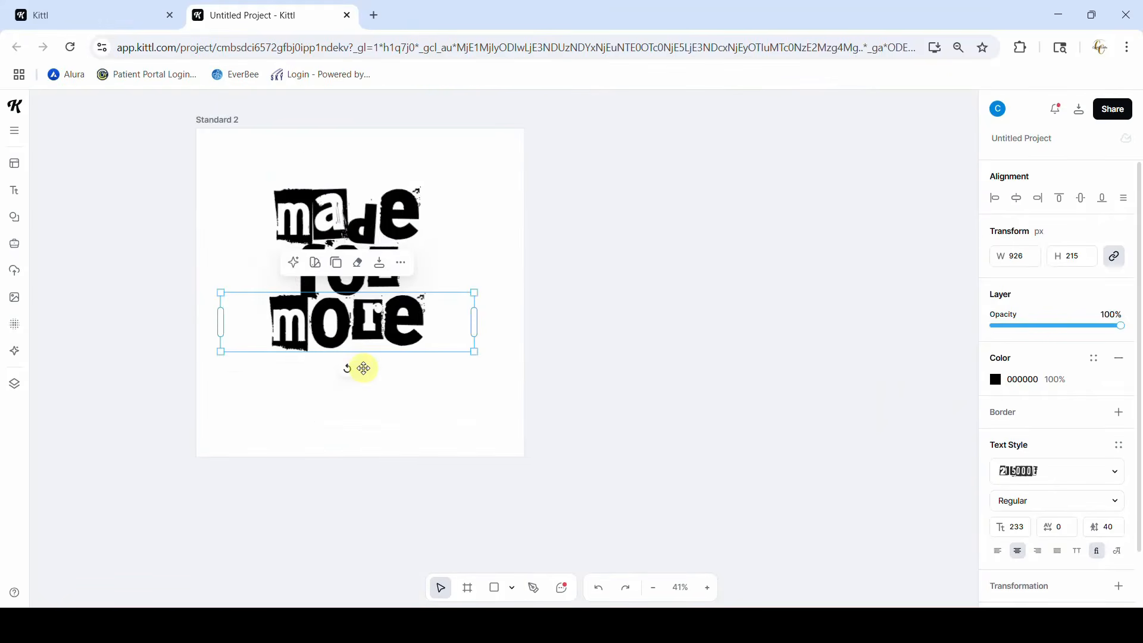
pyautogui.scroll(-1, 1069, 438)
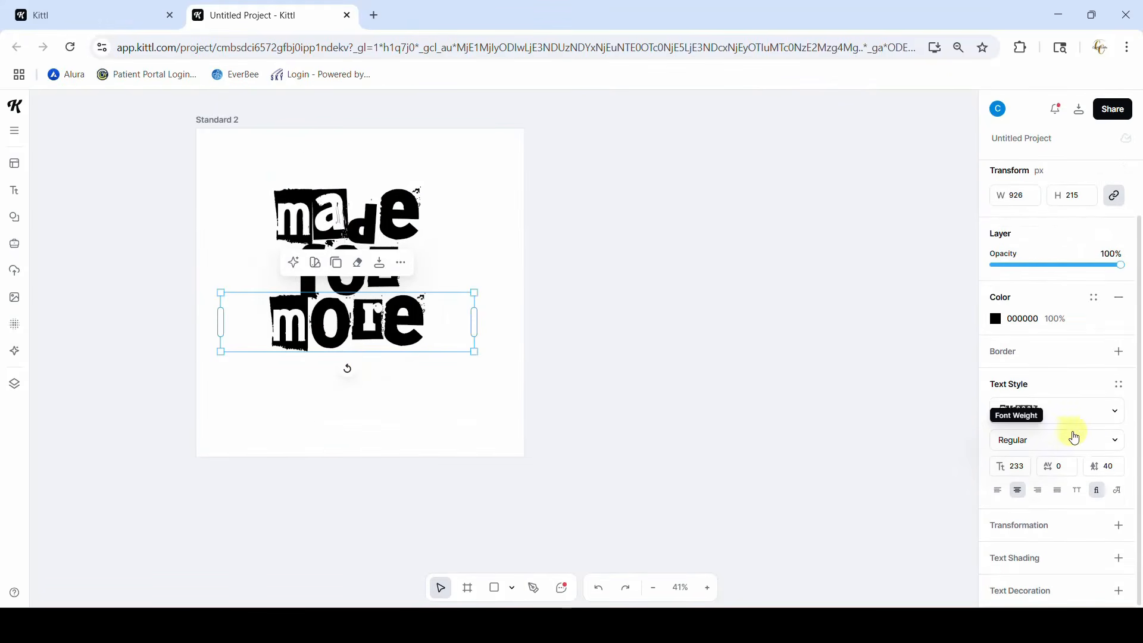
pyautogui.click(1117, 524)
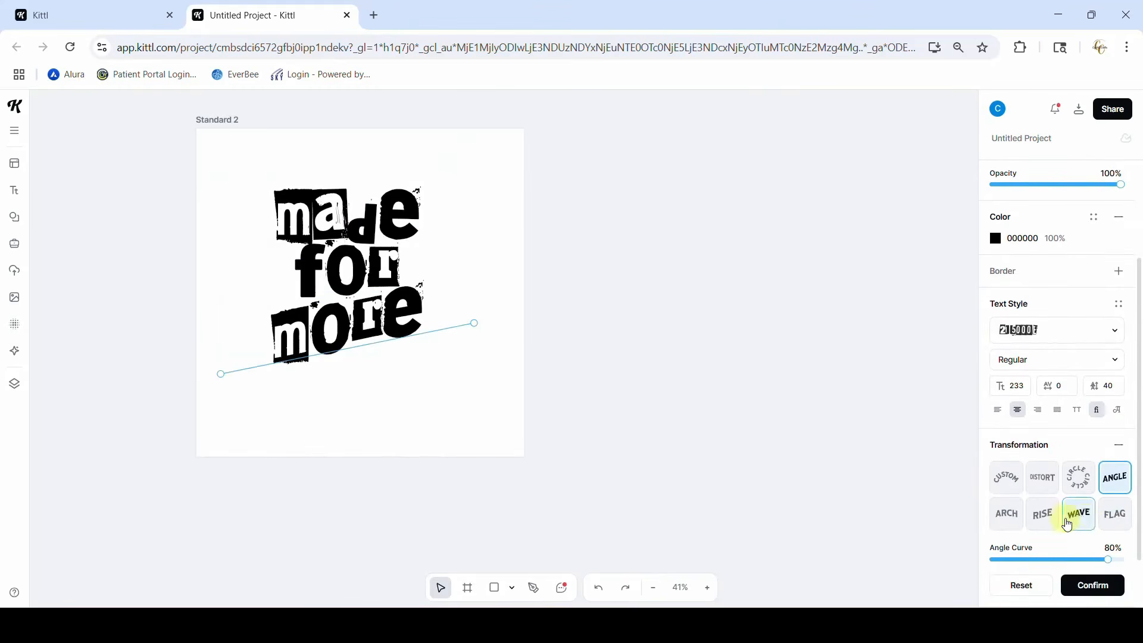
pyautogui.click(1046, 526)
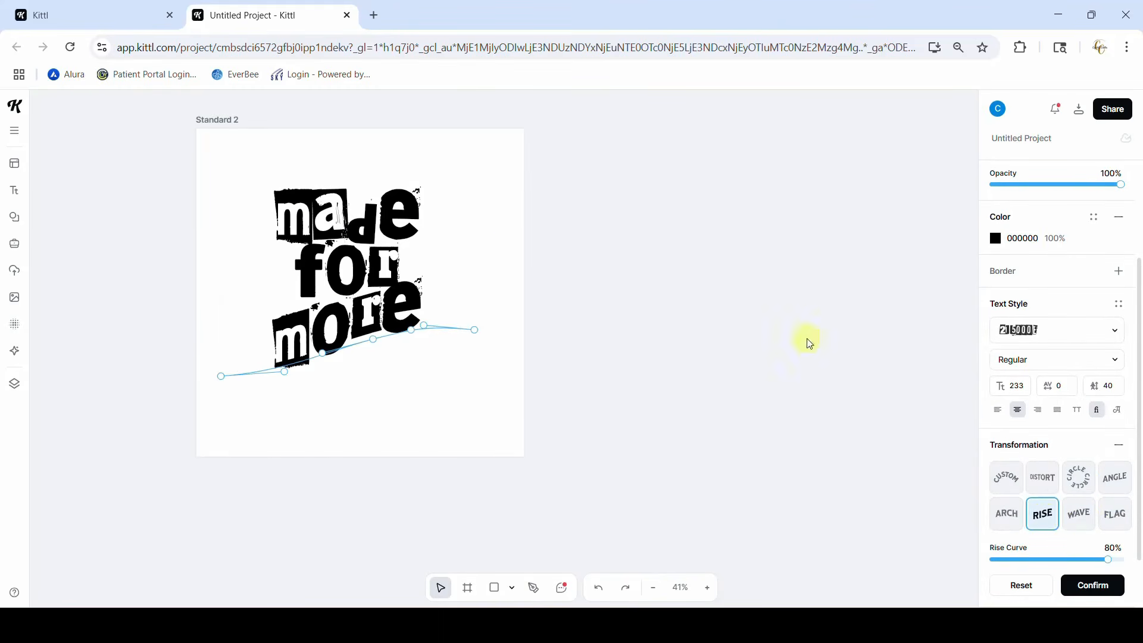
# - Apply the Rise text transformation to the word "for"
pyautogui.click(383, 258)
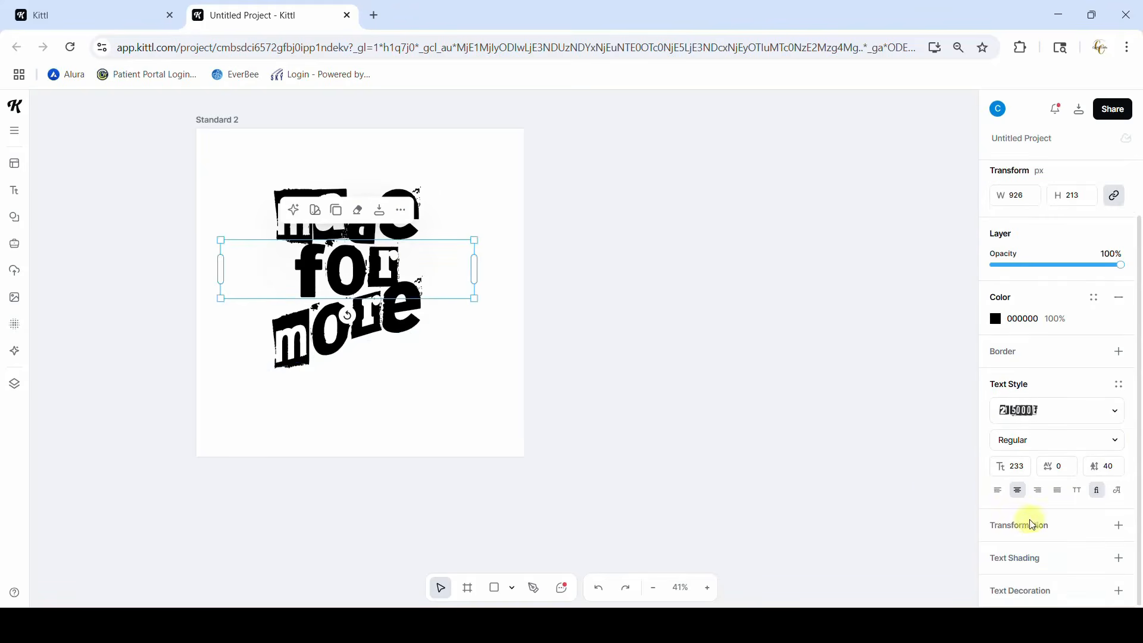
pyautogui.click(1118, 525)
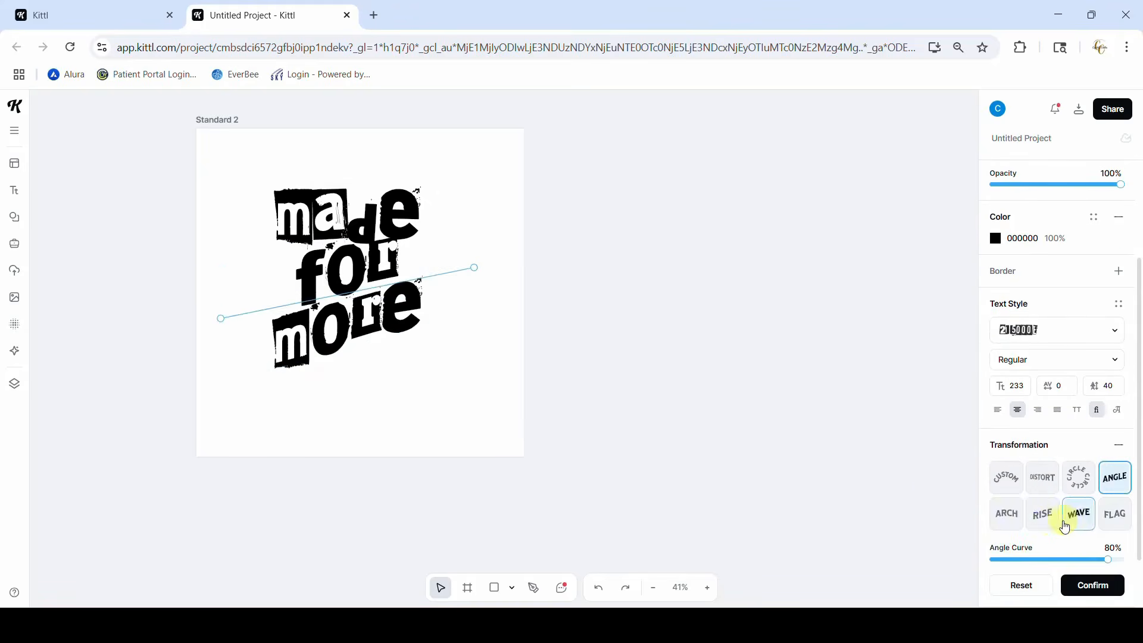
pyautogui.click(1042, 513)
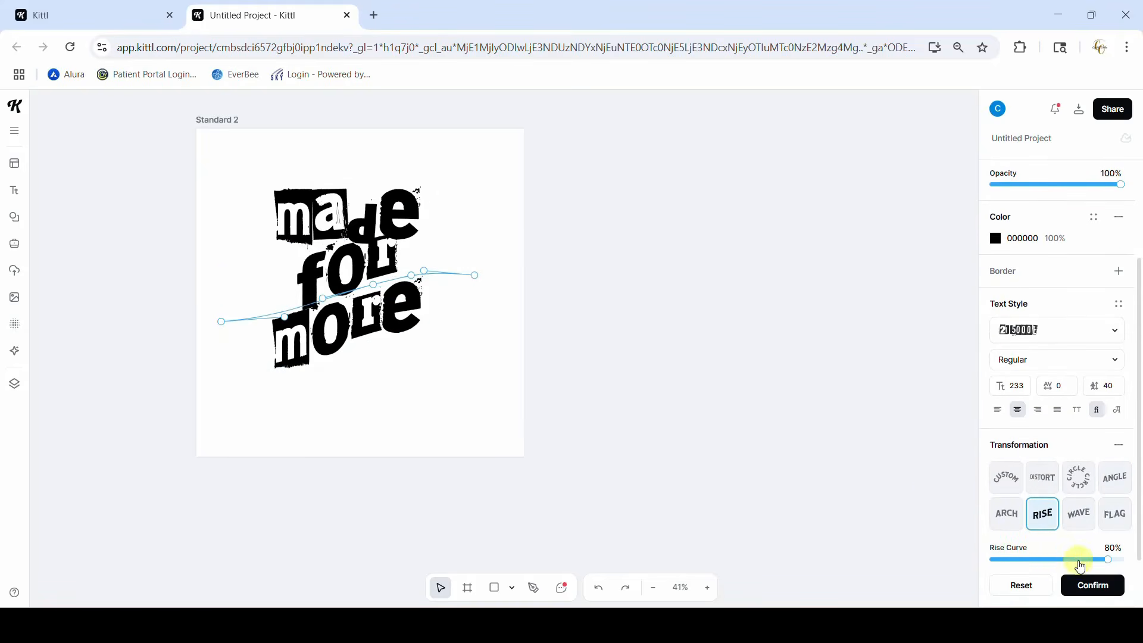
# - Apply the Rise text transformation to the word "made"
pyautogui.click(406, 209)
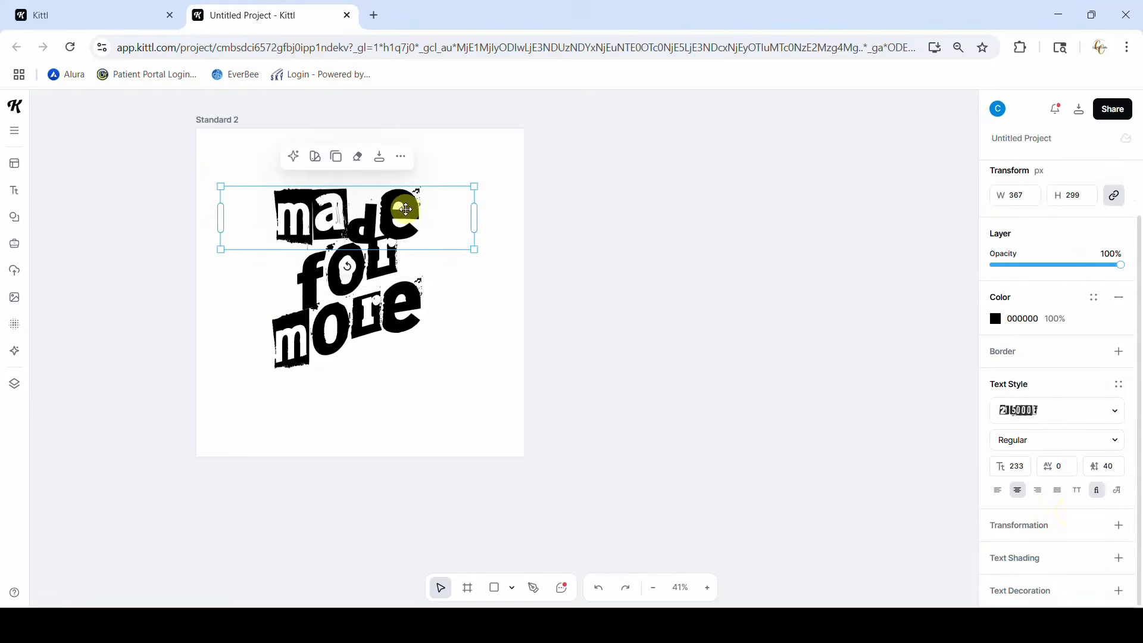
pyautogui.click(1119, 526)
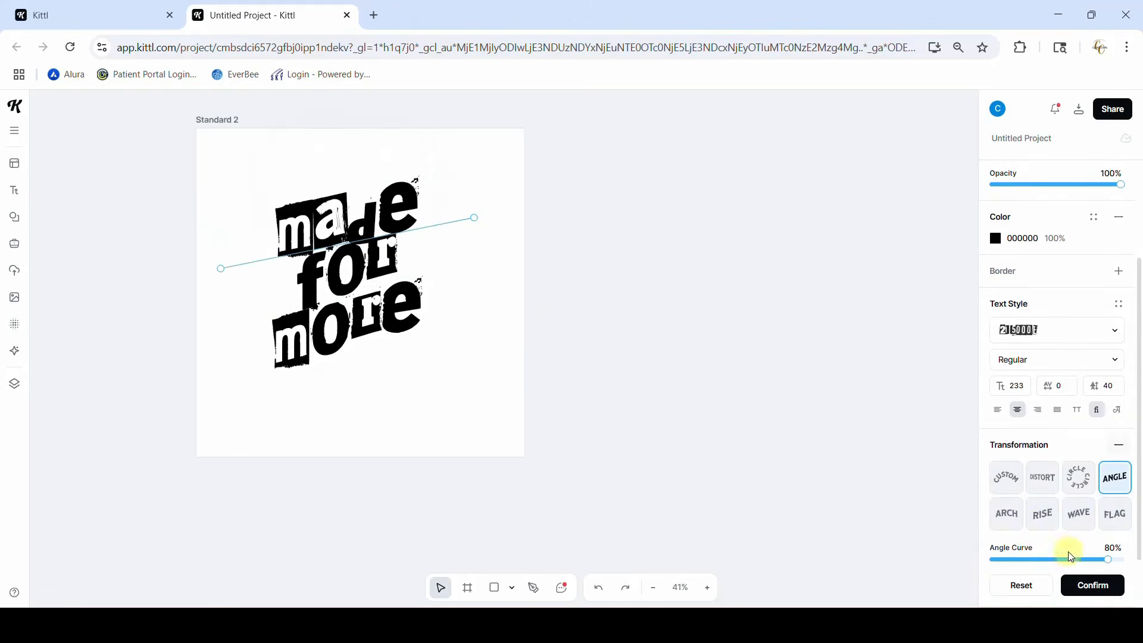
pyautogui.click(1042, 515)
pyautogui.click(682, 430)
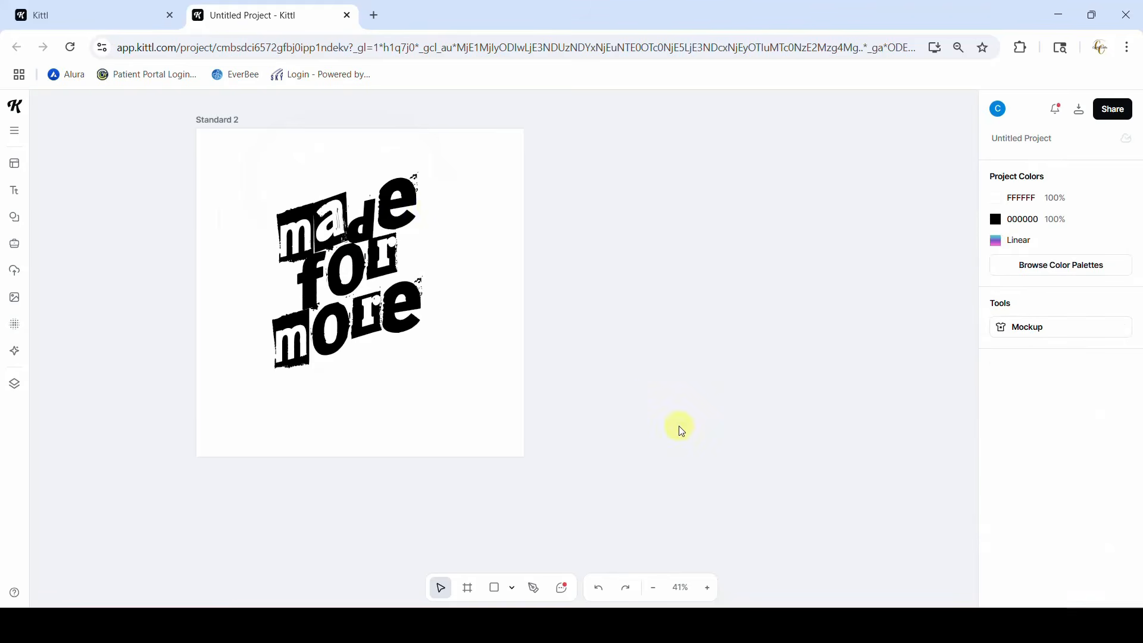
# - Enlarge "for" to about 458 by 374 px between the other words and shift "more" slightly right beneath it
pyautogui.click(376, 260)
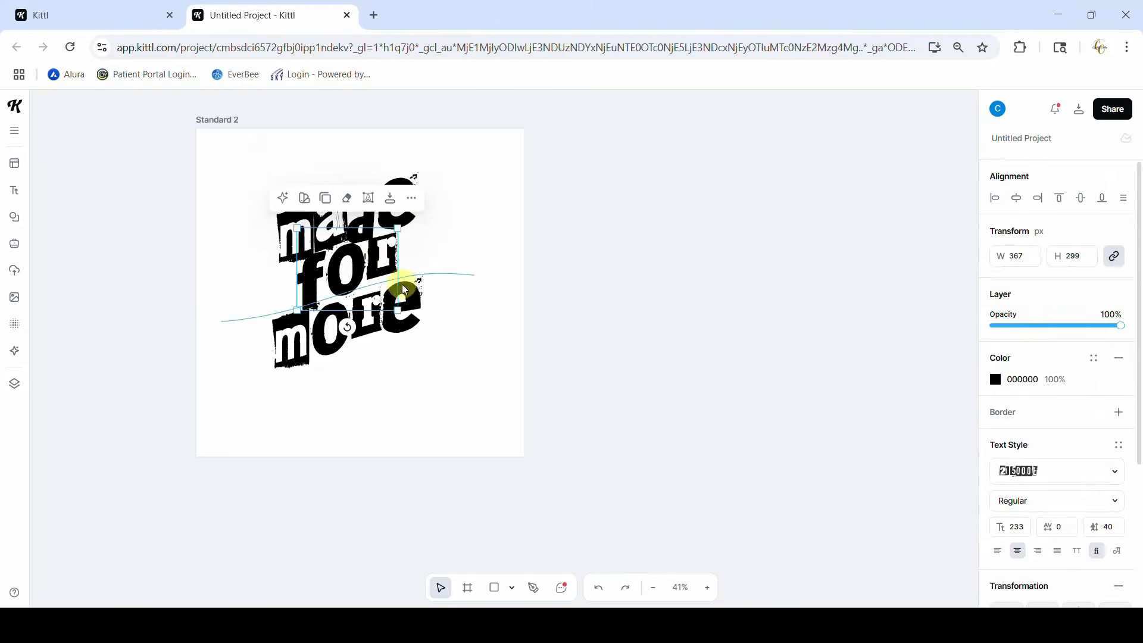
pyautogui.moveTo(401, 298); pyautogui.dragTo(429, 333)
pyautogui.moveTo(377, 270); pyautogui.dragTo(370, 260)
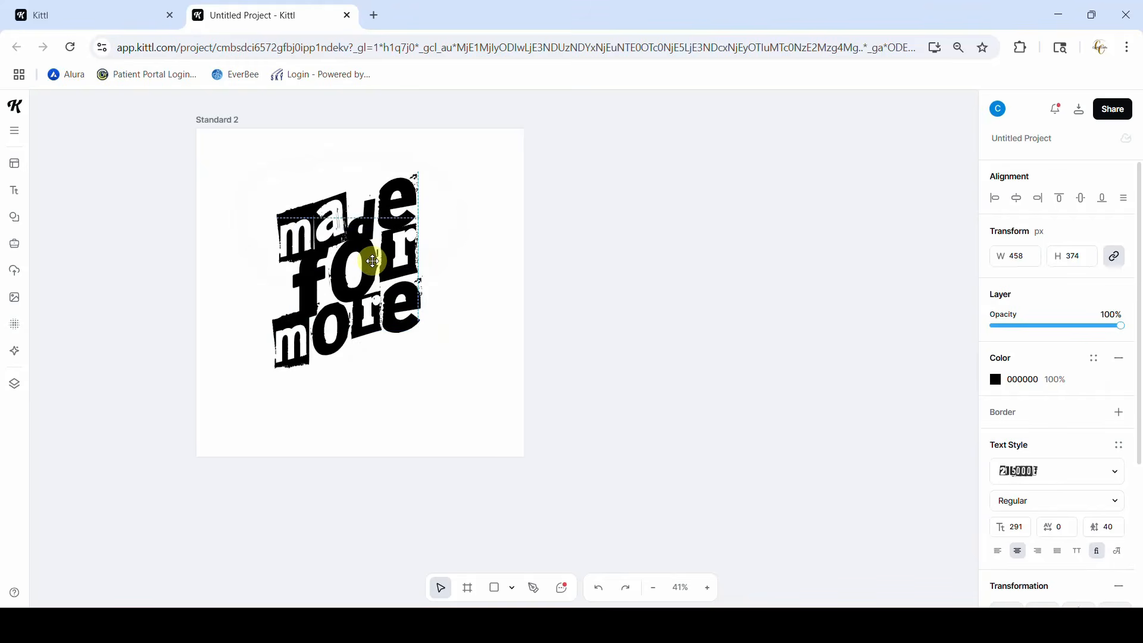
pyautogui.moveTo(338, 346); pyautogui.dragTo(342, 345)
pyautogui.click(645, 355)
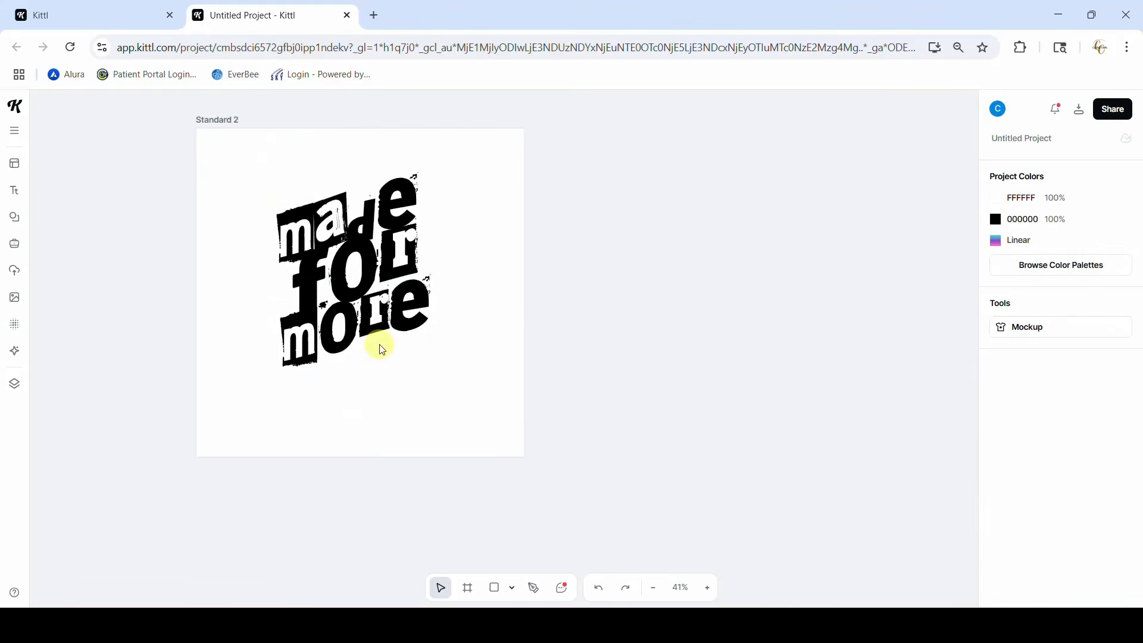
# - Change the fill of the word "made" from a solid color to a linear gradient
pyautogui.click(405, 198)
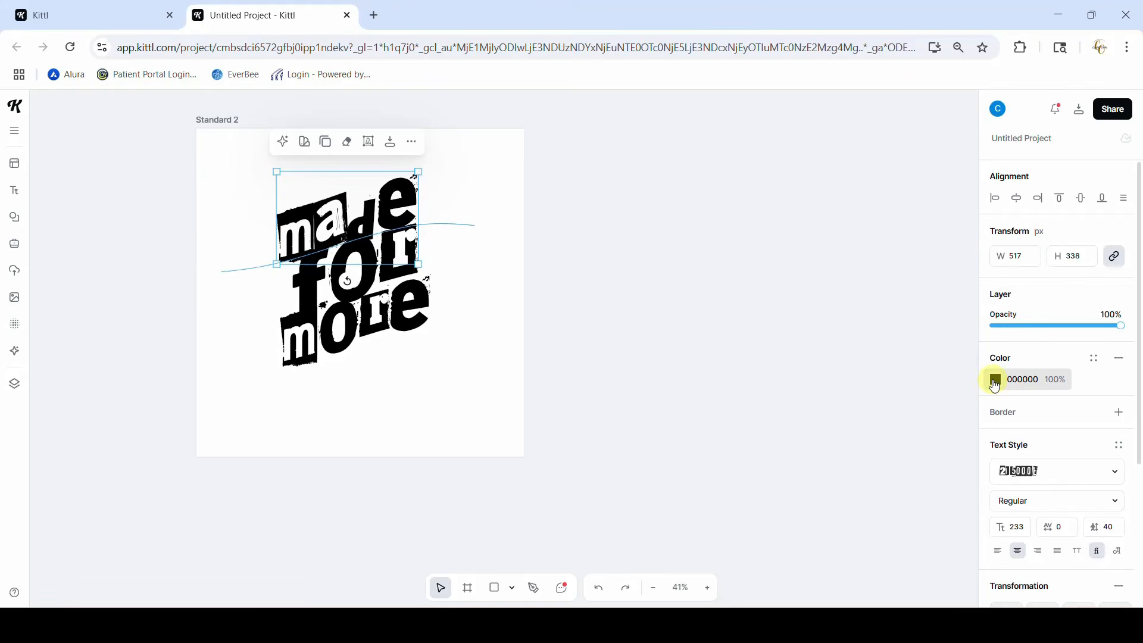
pyautogui.click(996, 381)
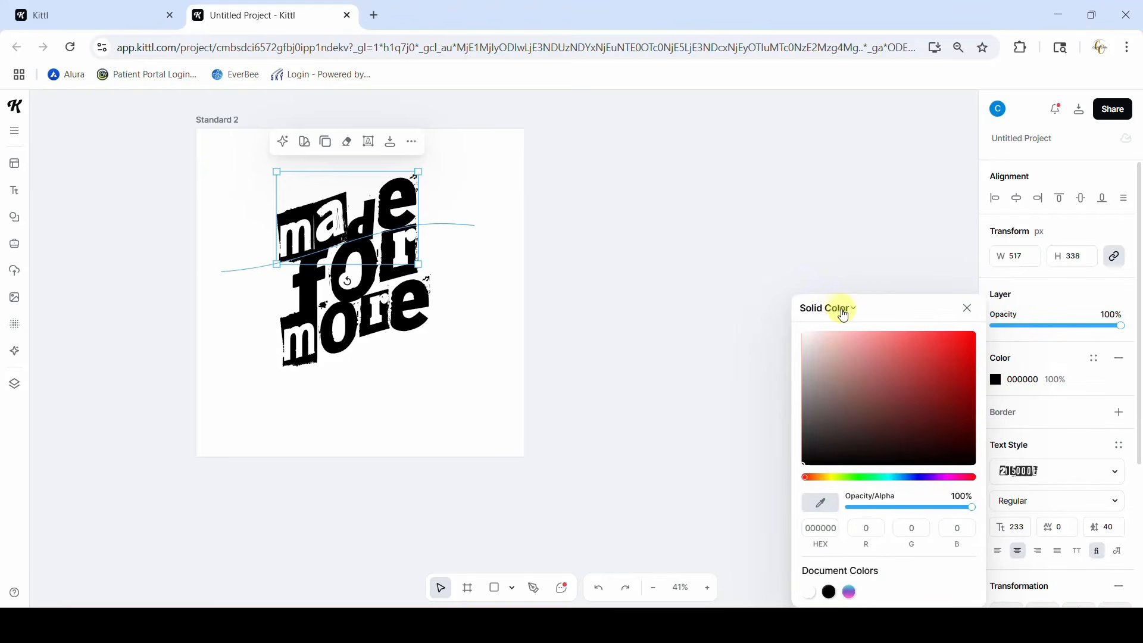
pyautogui.click(855, 310)
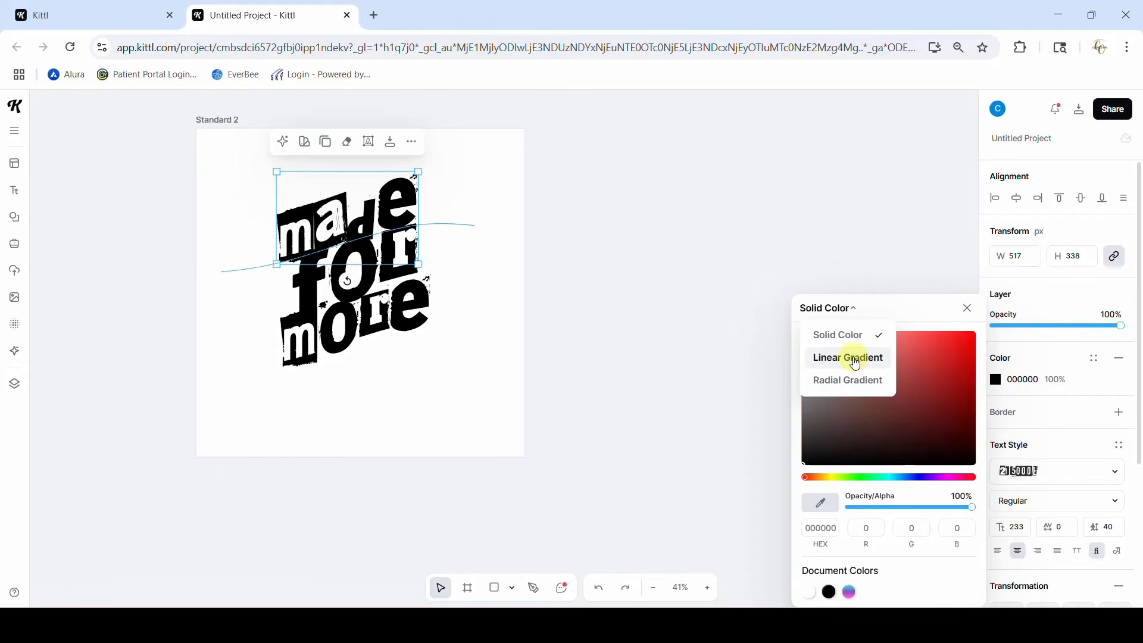
pyautogui.click(855, 359)
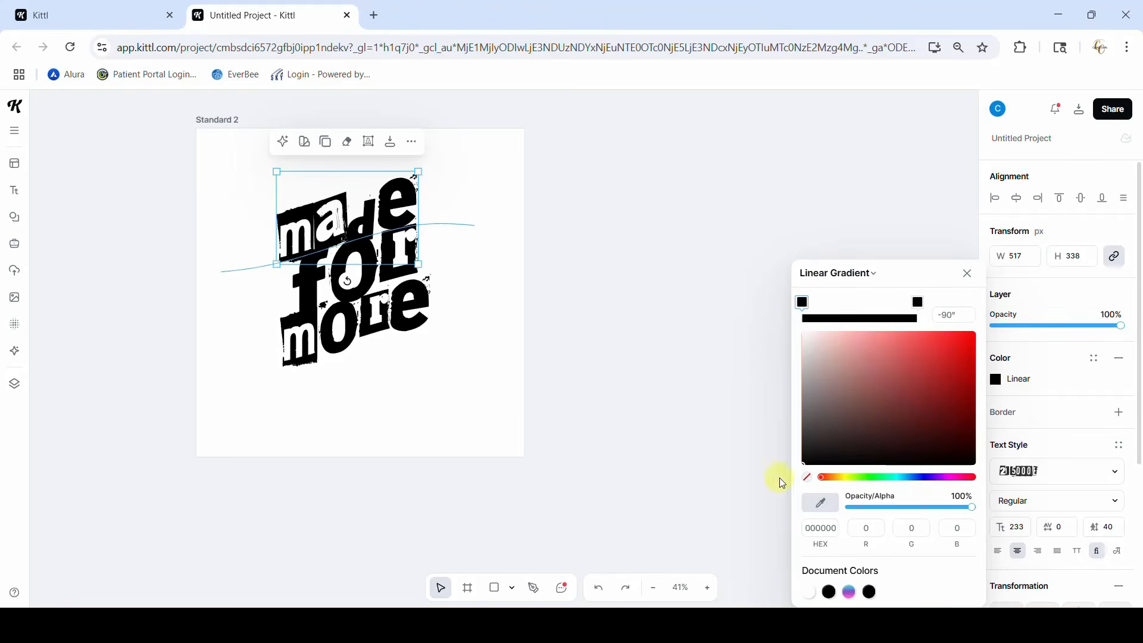
# - Try the document's pink-to-blue gradient on "made" with its first stop set to black, and undo both changes
pyautogui.click(852, 592)
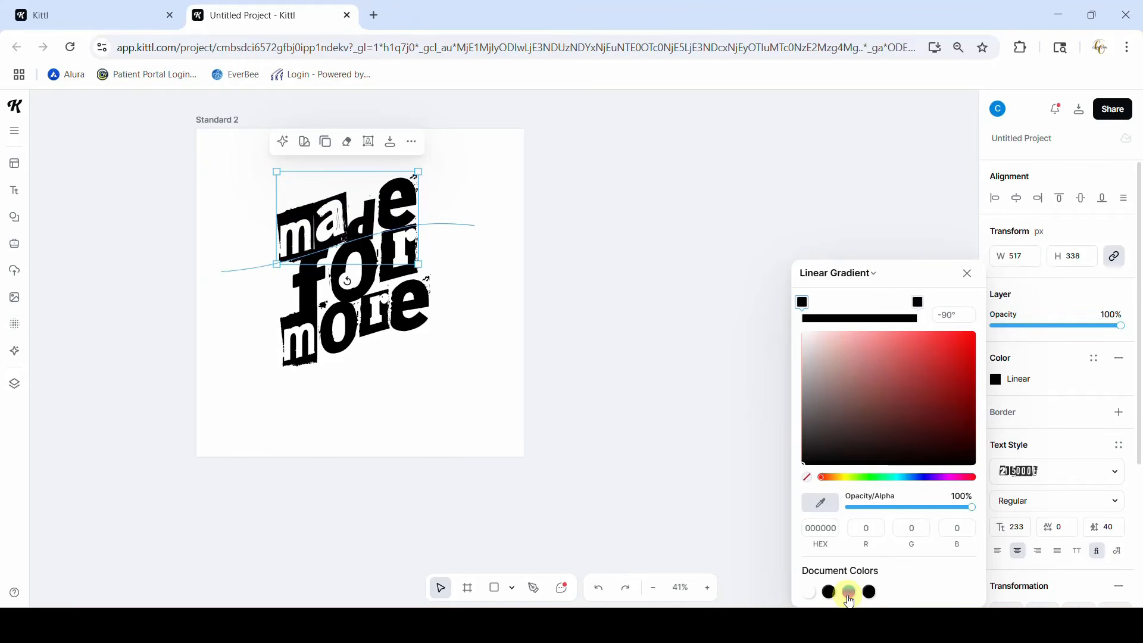
pyautogui.click(850, 596)
pyautogui.click(815, 304)
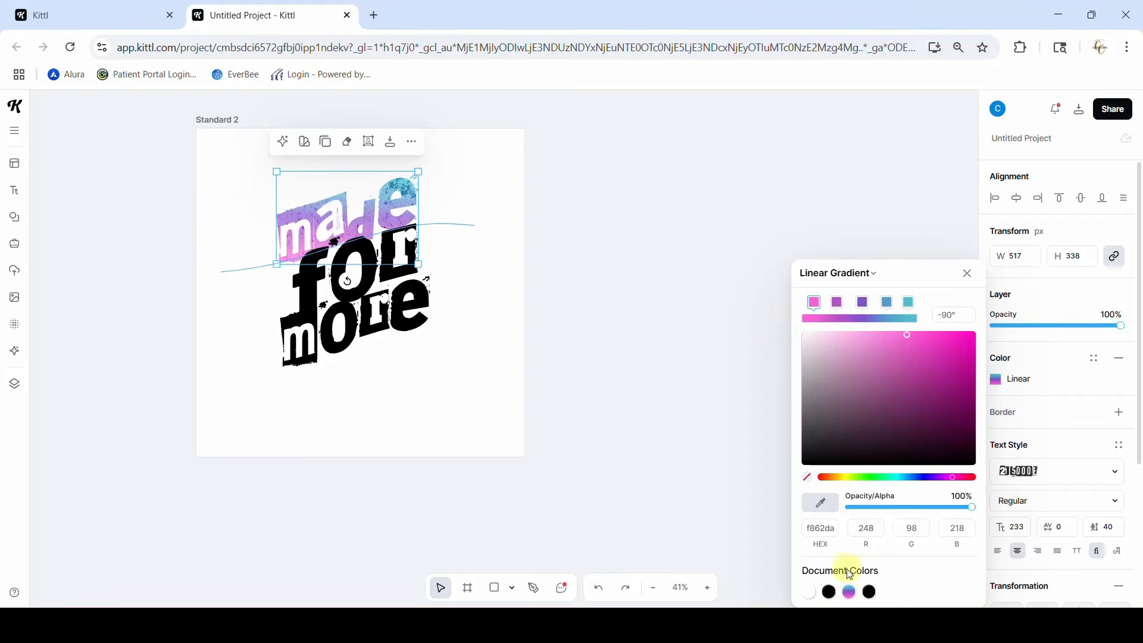
pyautogui.click(830, 593)
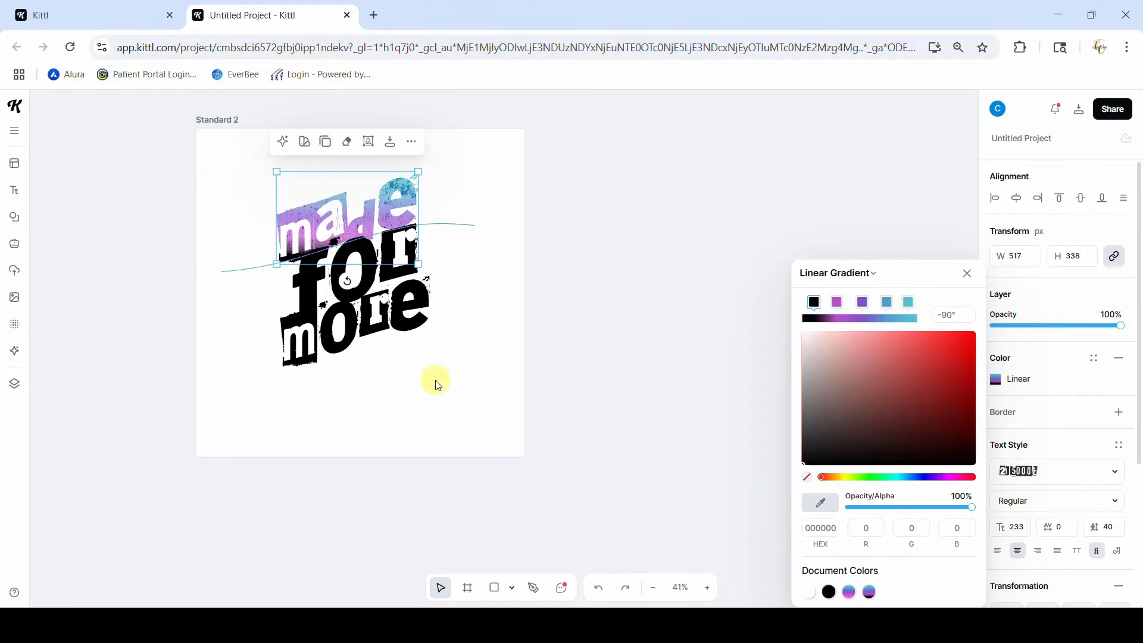
pyautogui.hotkey('ctrl', 'z')
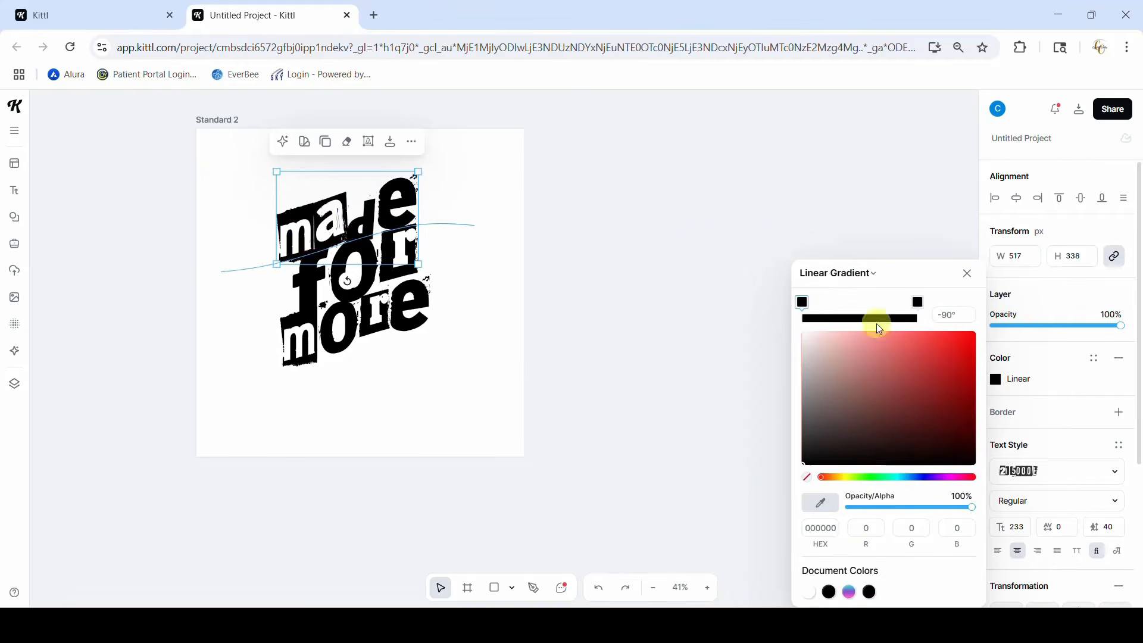
# - Set the first gradient stop of "made" to pink f182e2 and add a purple a763b8 stop beside it
pyautogui.click(823, 477)
pyautogui.moveTo(826, 483); pyautogui.dragTo(873, 338)
pyautogui.click(943, 462)
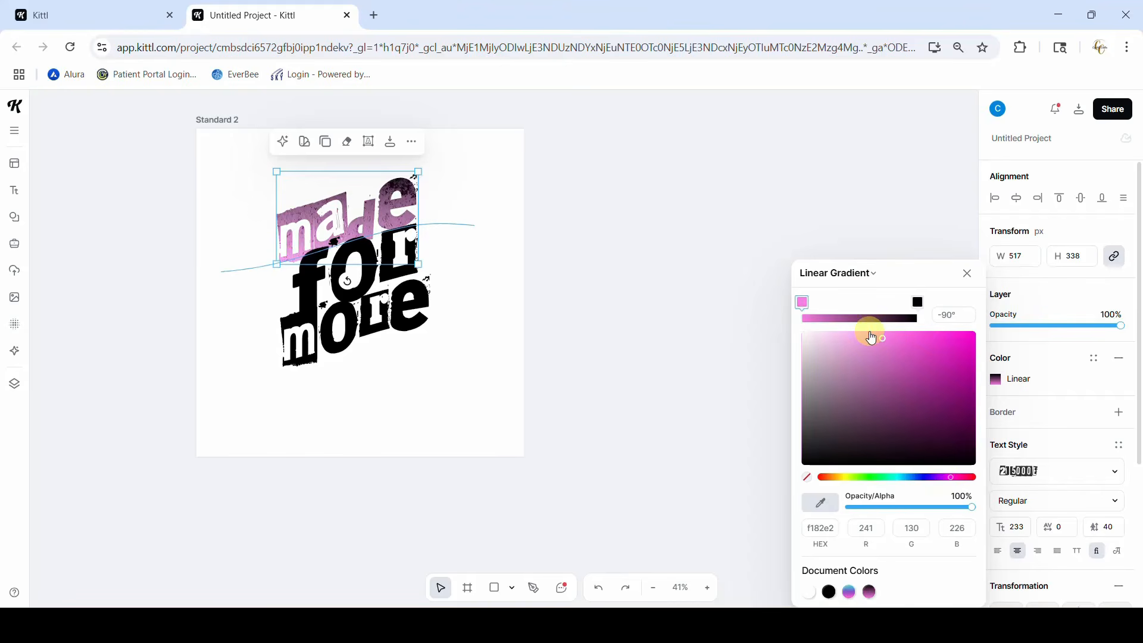
pyautogui.click(831, 319)
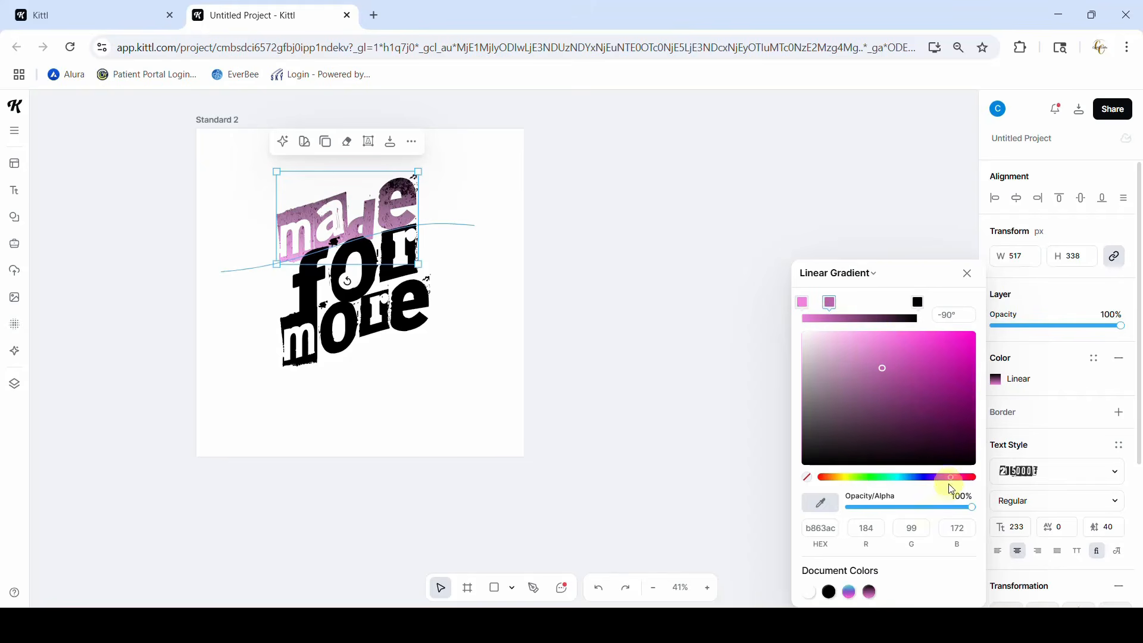
pyautogui.moveTo(952, 482); pyautogui.dragTo(945, 482)
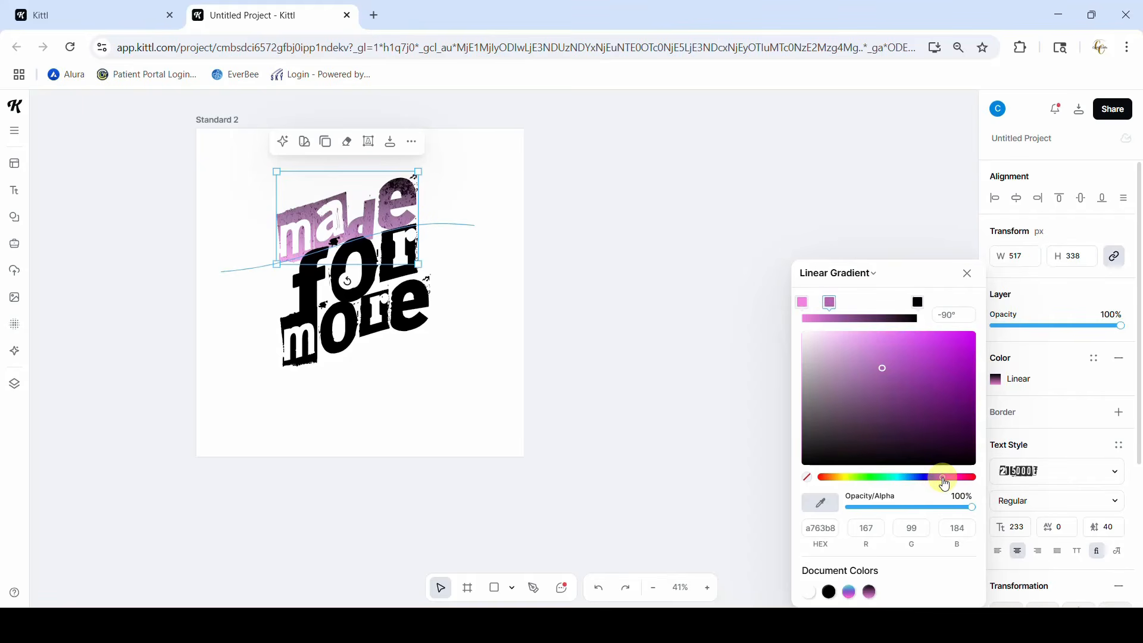
# - Add a light blue 7ec3d1 stop and a pink e988e9 stop to the second half of the gradient
pyautogui.click(857, 319)
pyautogui.moveTo(943, 483); pyautogui.dragTo(901, 484)
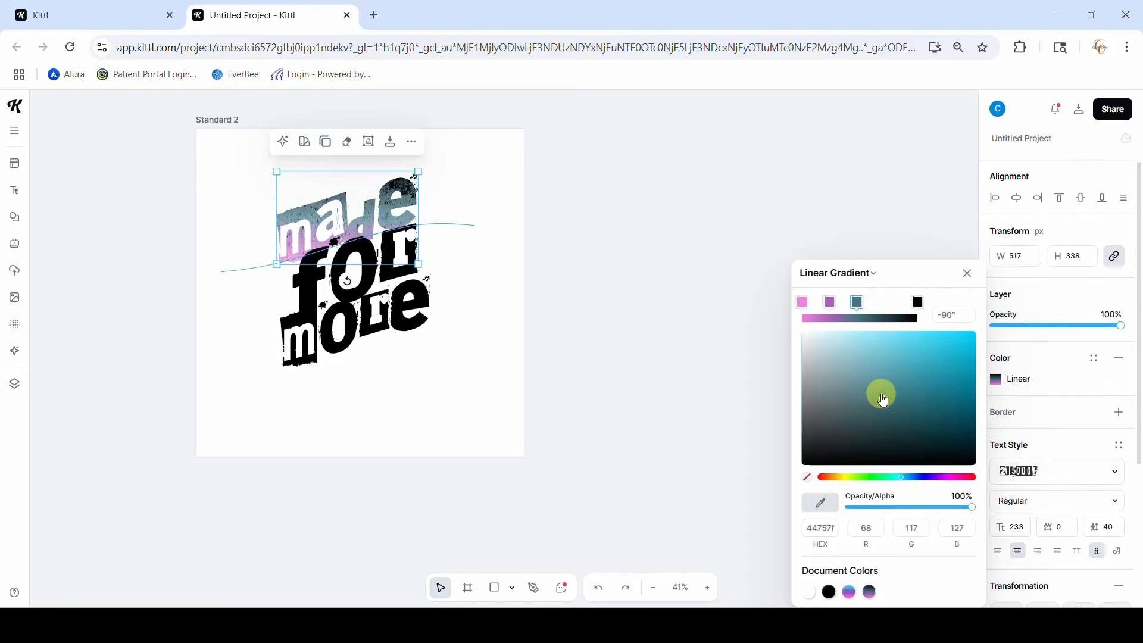
pyautogui.moveTo(883, 400); pyautogui.dragTo(870, 358)
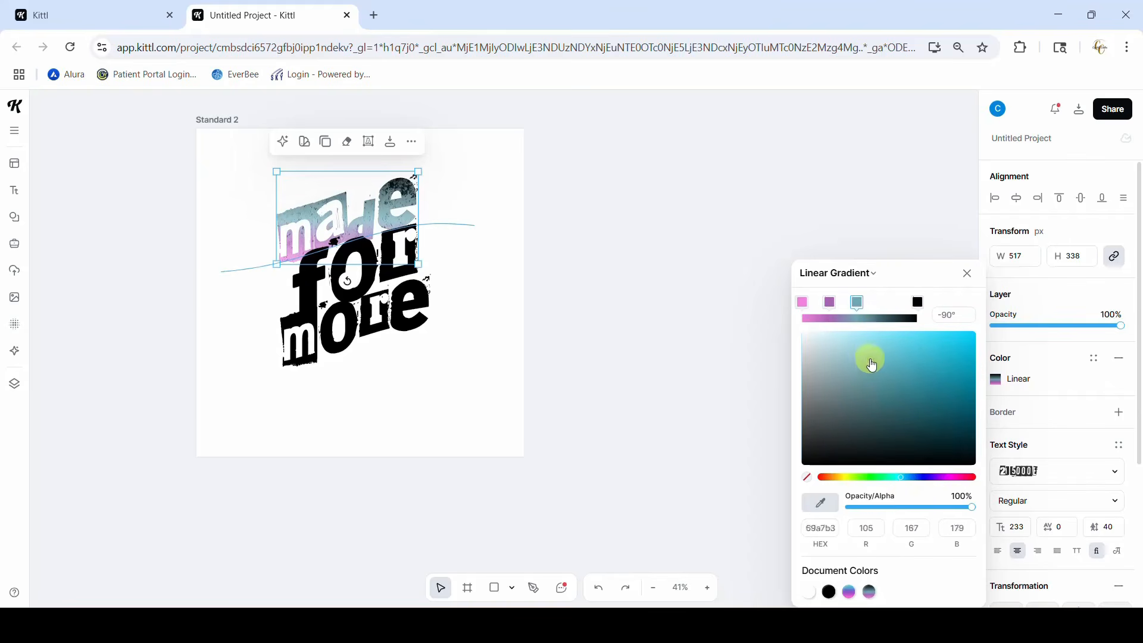
pyautogui.click(880, 318)
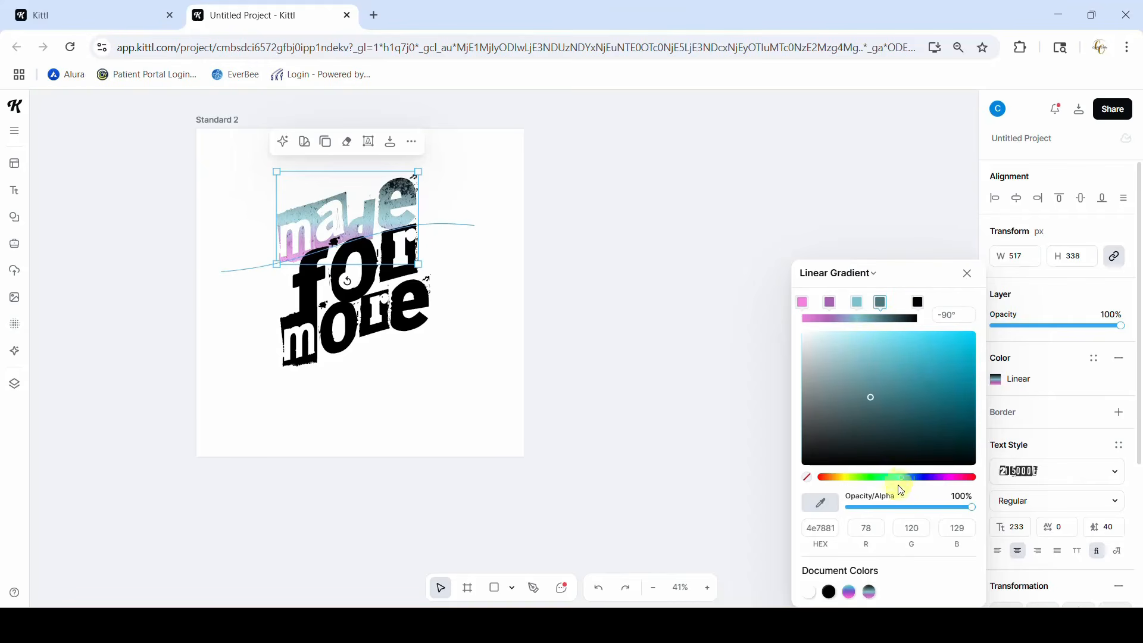
pyautogui.moveTo(902, 486); pyautogui.dragTo(949, 481)
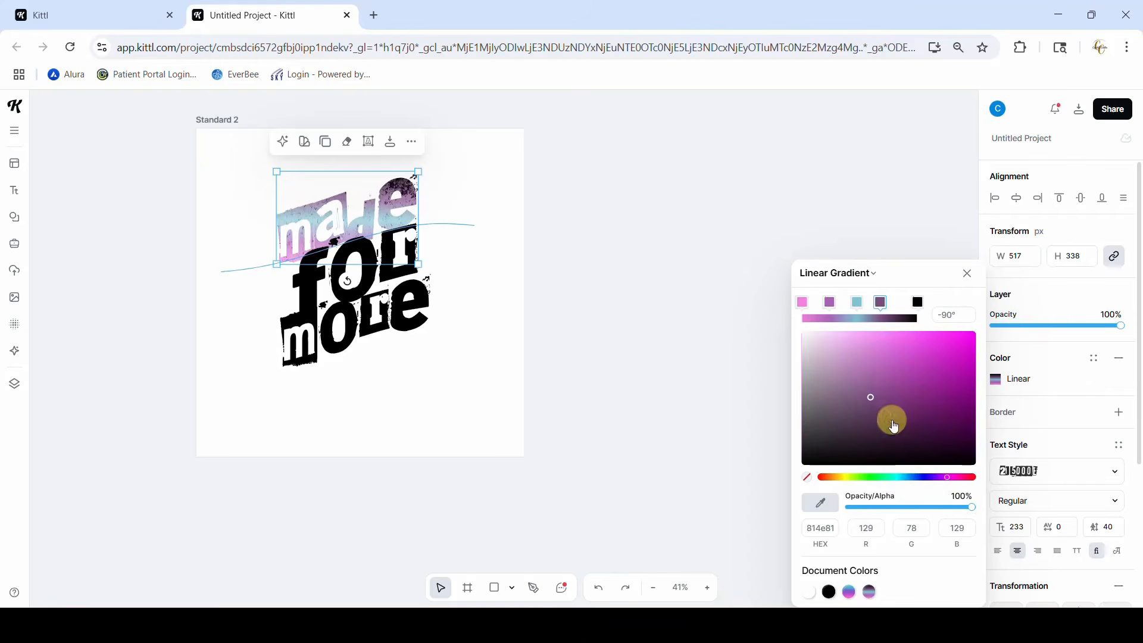
pyautogui.moveTo(873, 398); pyautogui.dragTo(875, 343)
# - Set the final black gradient stop of "made" to turquoise 50e8e3
pyautogui.click(920, 303)
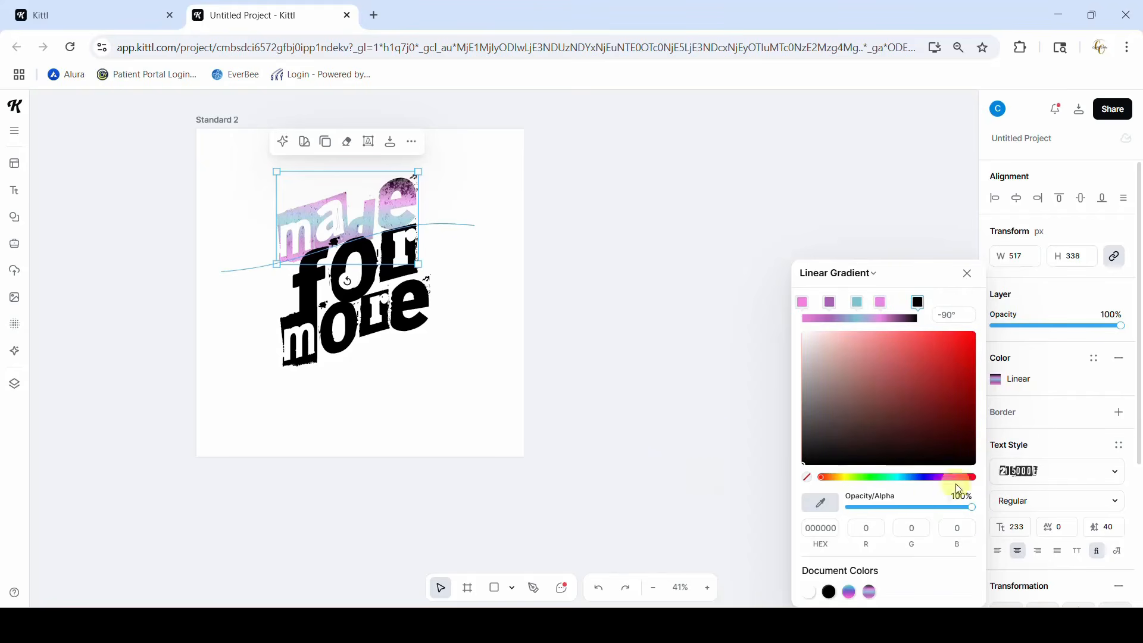
pyautogui.moveTo(822, 477); pyautogui.dragTo(895, 477)
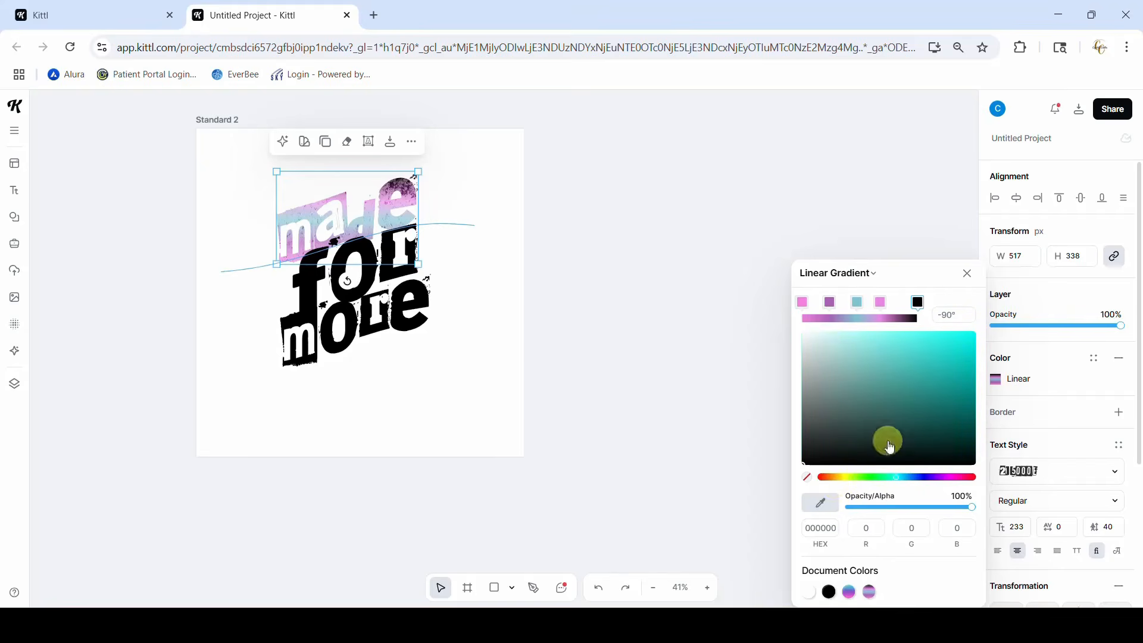
pyautogui.click(896, 347)
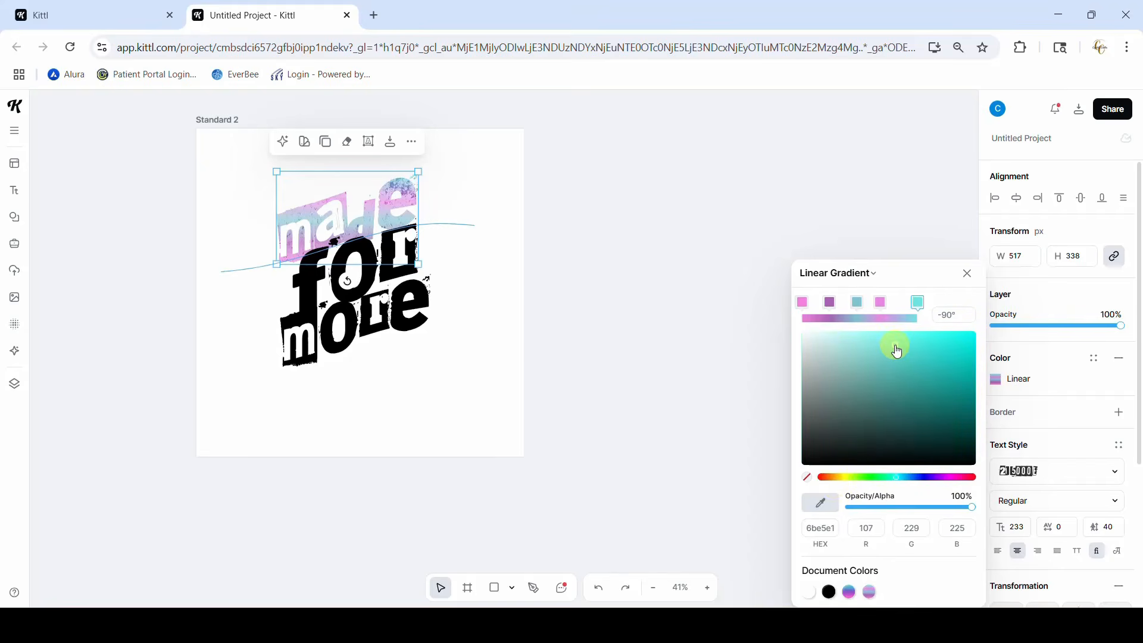
pyautogui.moveTo(897, 351); pyautogui.dragTo(916, 344)
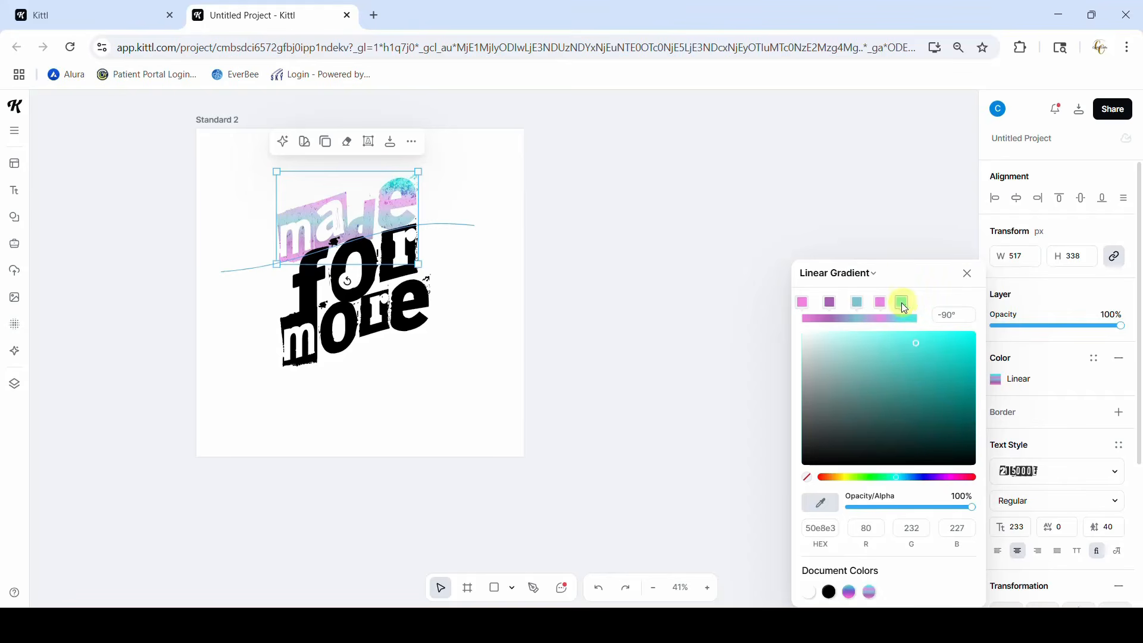
# - Reposition the gradient's color stops closer together to adjust how the pink, purple and blue bands blend across "made"
pyautogui.moveTo(880, 305); pyautogui.dragTo(834, 302)
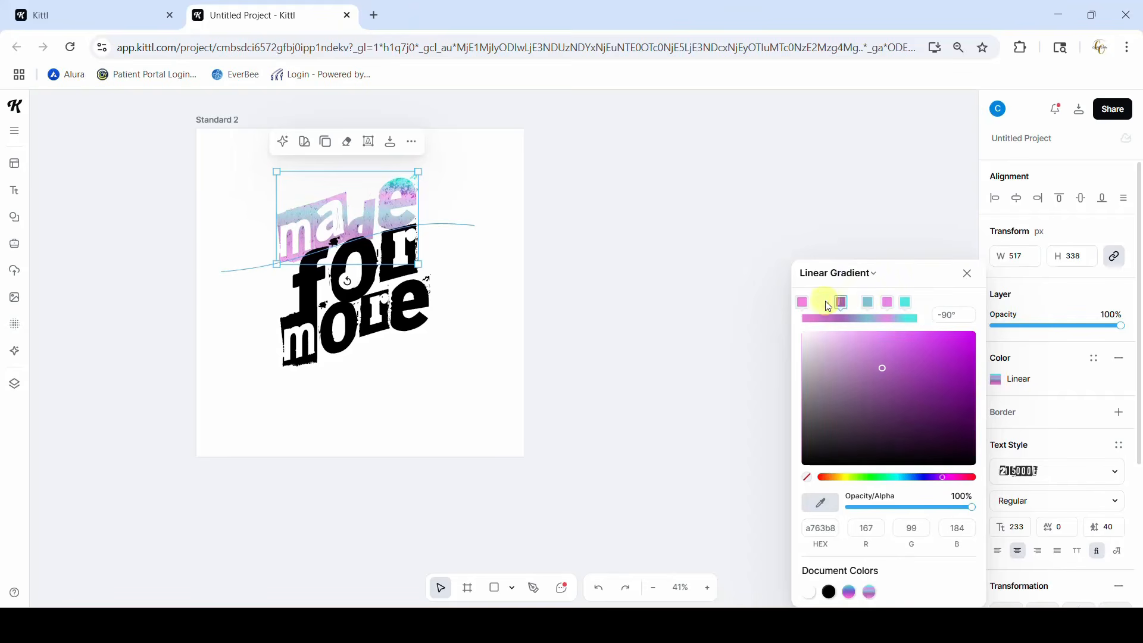
pyautogui.moveTo(808, 305); pyautogui.dragTo(820, 302)
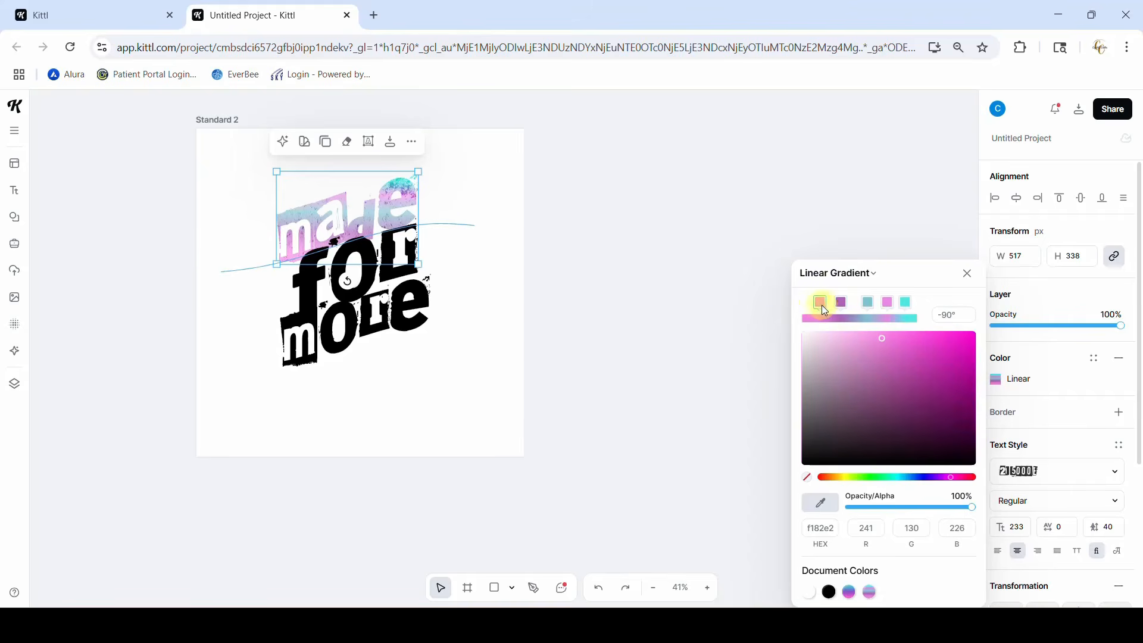
pyautogui.click(840, 304)
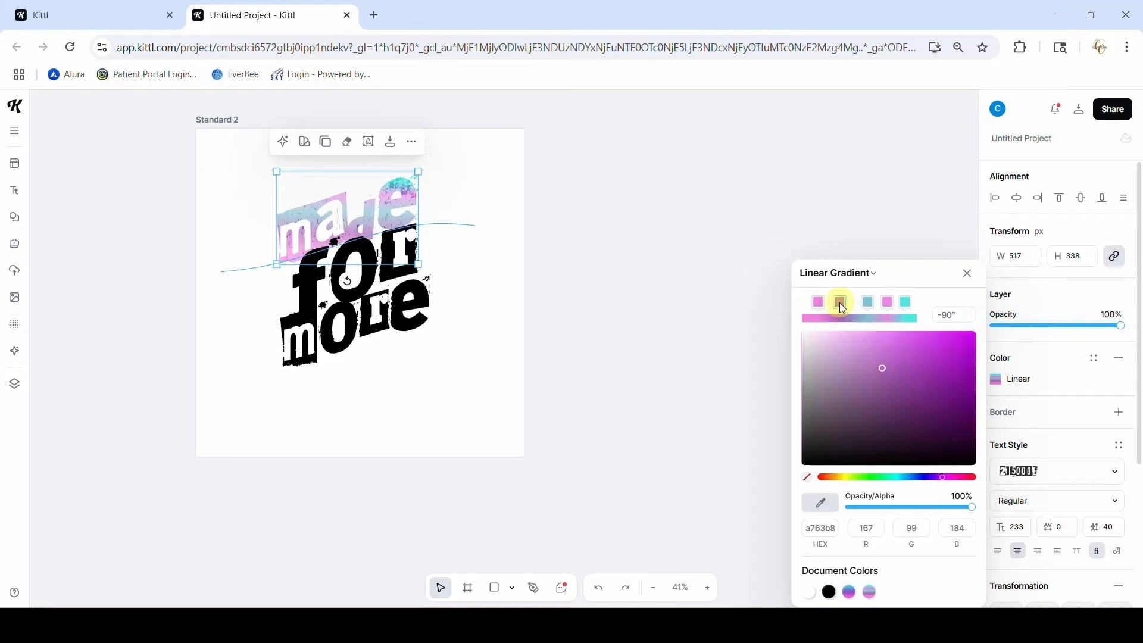
pyautogui.click(867, 305)
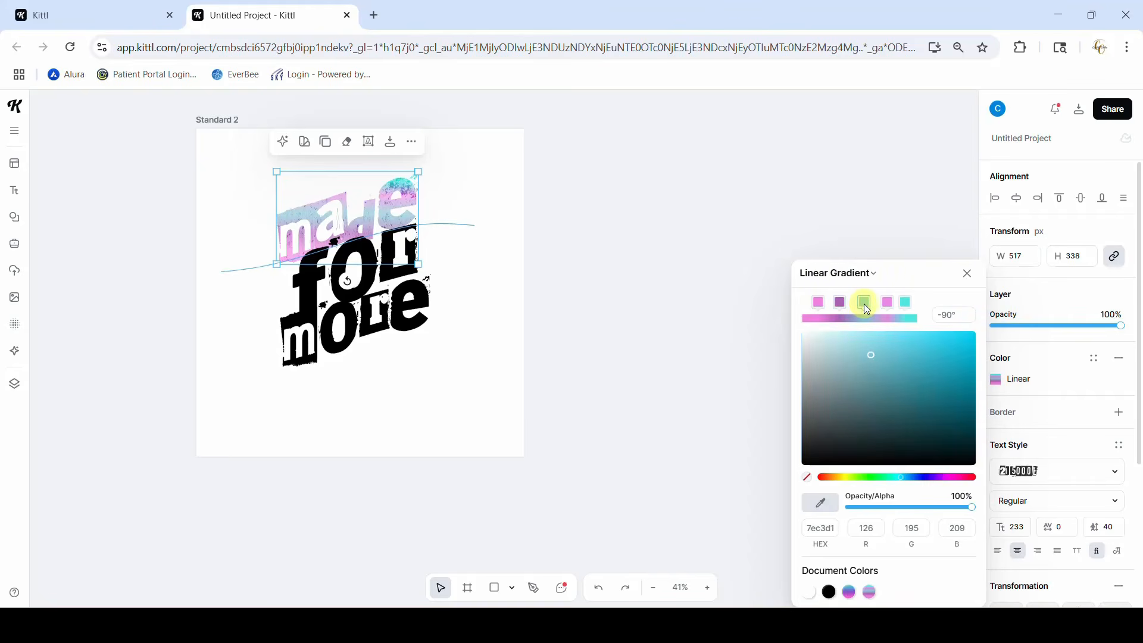
pyautogui.click(884, 304)
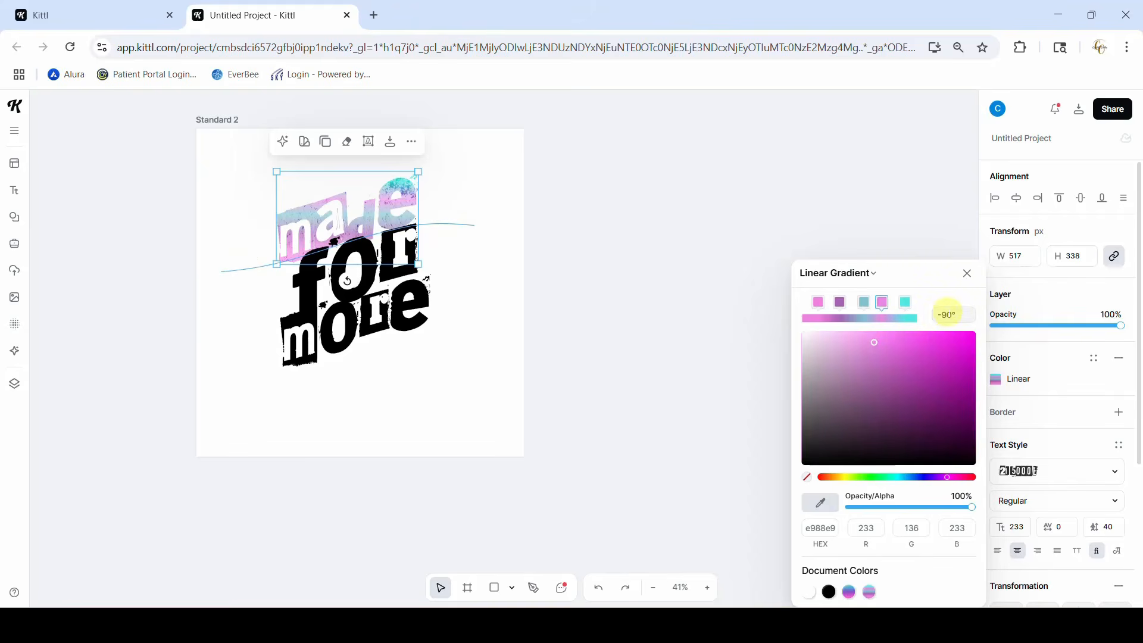
# - Set the angle of the linear gradient on "made" to about -101°
pyautogui.click(953, 314)
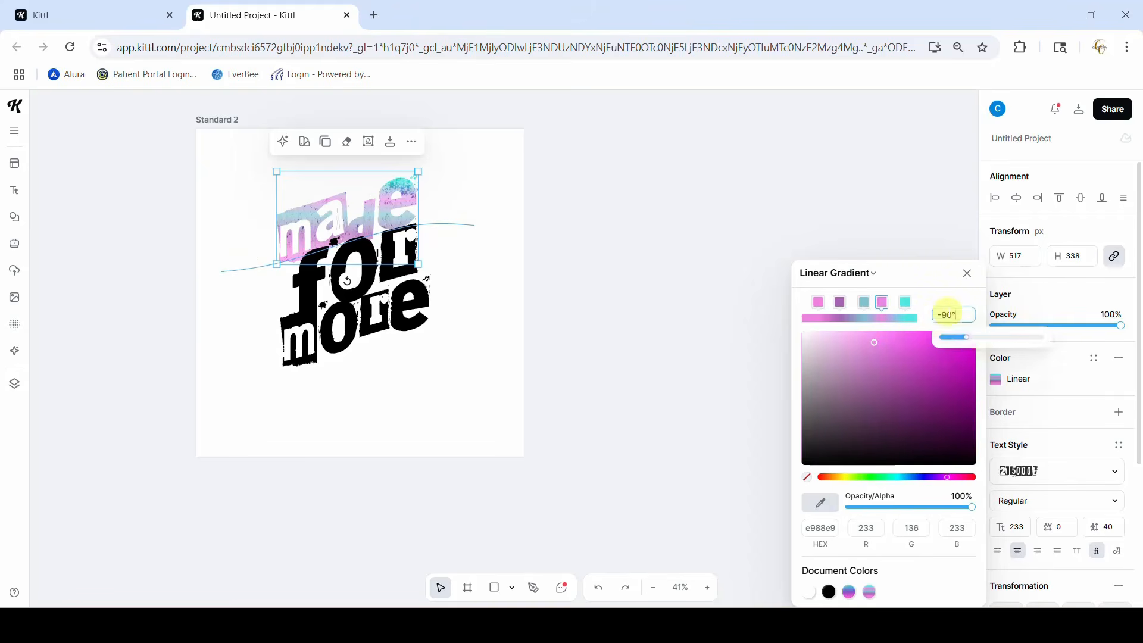
pyautogui.click(968, 340)
pyautogui.moveTo(969, 346)
pyautogui.mouseDown()
pyautogui.moveTo(1045, 342)
pyautogui.moveTo(967, 350)
pyautogui.mouseUp()
# - Fill the word "made" with the document's existing pink, purple and blue gradient instead of the custom one
pyautogui.click(850, 592)
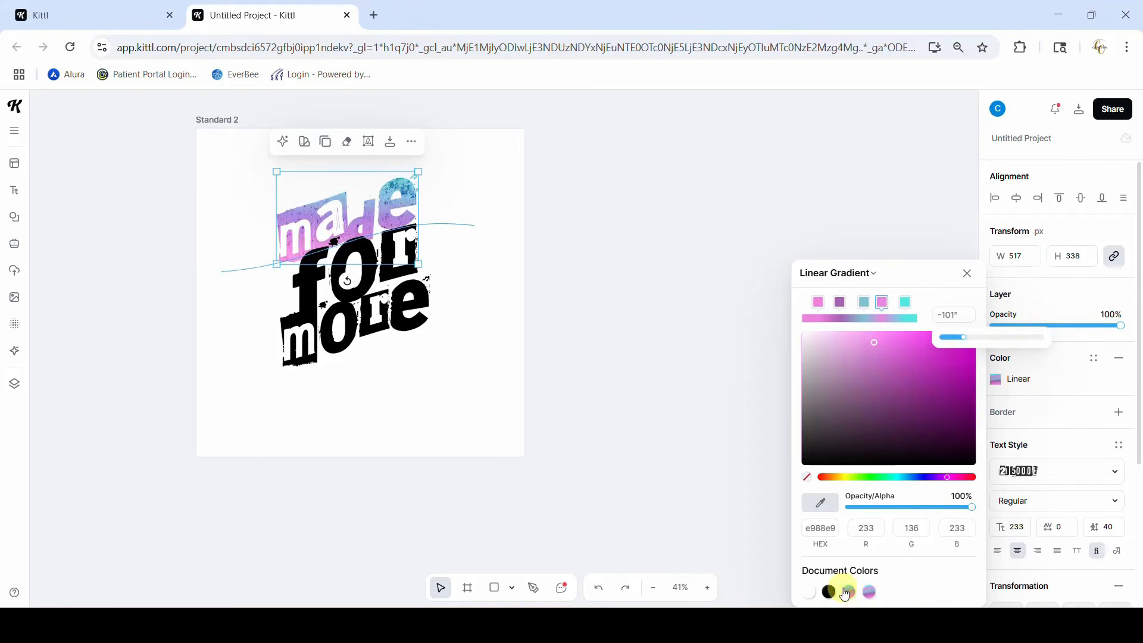
pyautogui.click(624, 407)
pyautogui.click(623, 407)
# - Fill the word "for" with the same pink, purple and blue document gradient
pyautogui.click(368, 273)
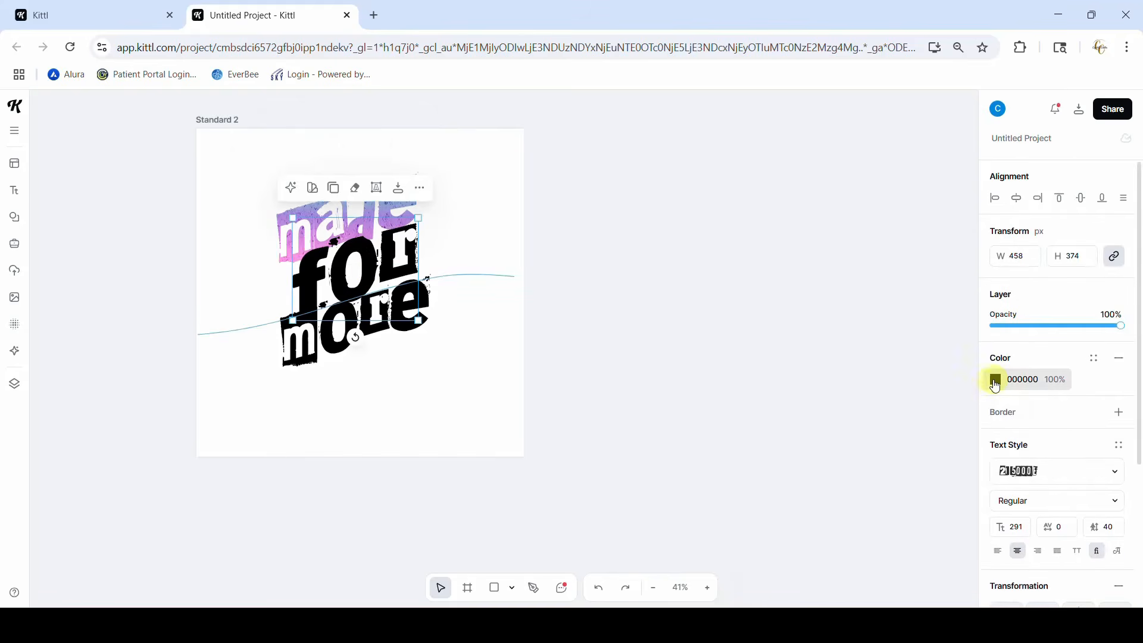
pyautogui.click(995, 381)
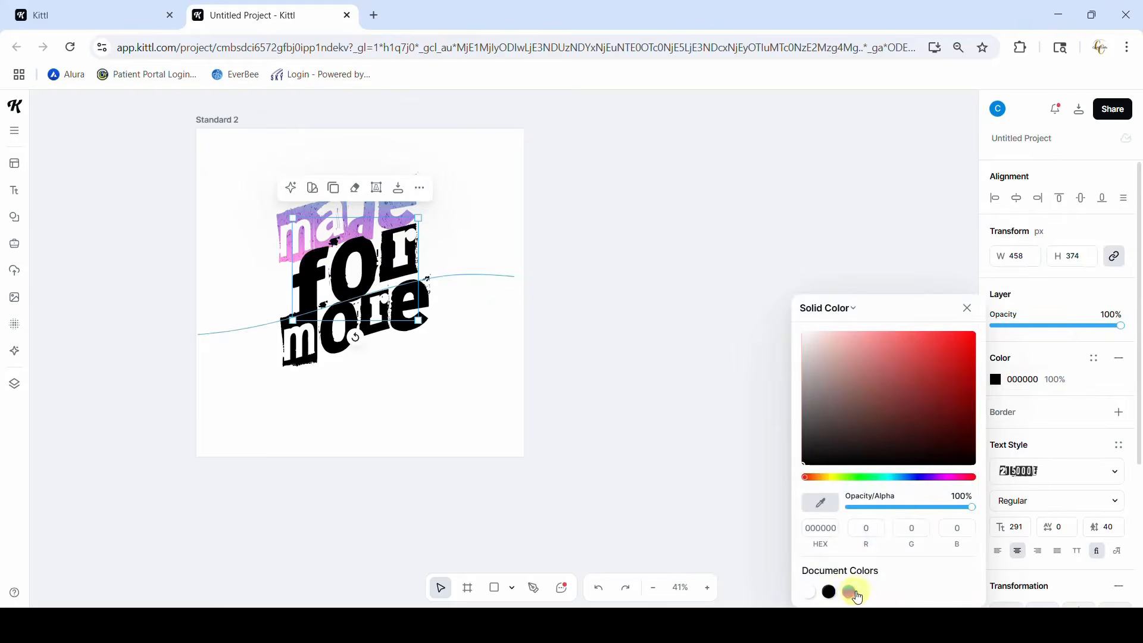
pyautogui.click(850, 593)
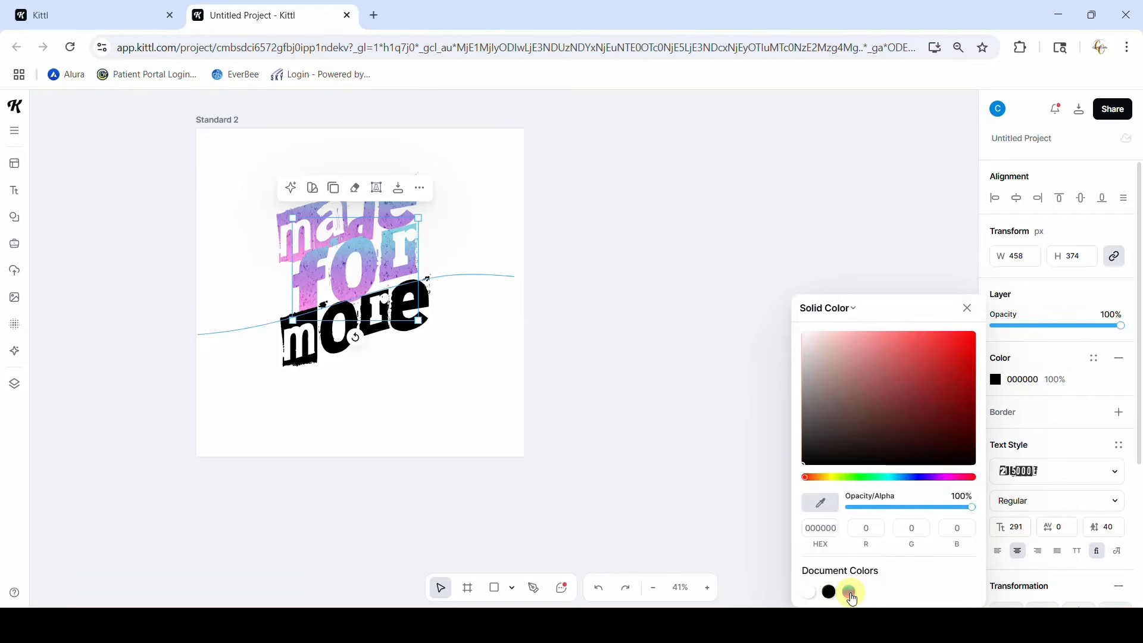
# - Fill the word "more" with the same pink, purple and blue document gradient used on "made" and "for"
pyautogui.click(853, 308)
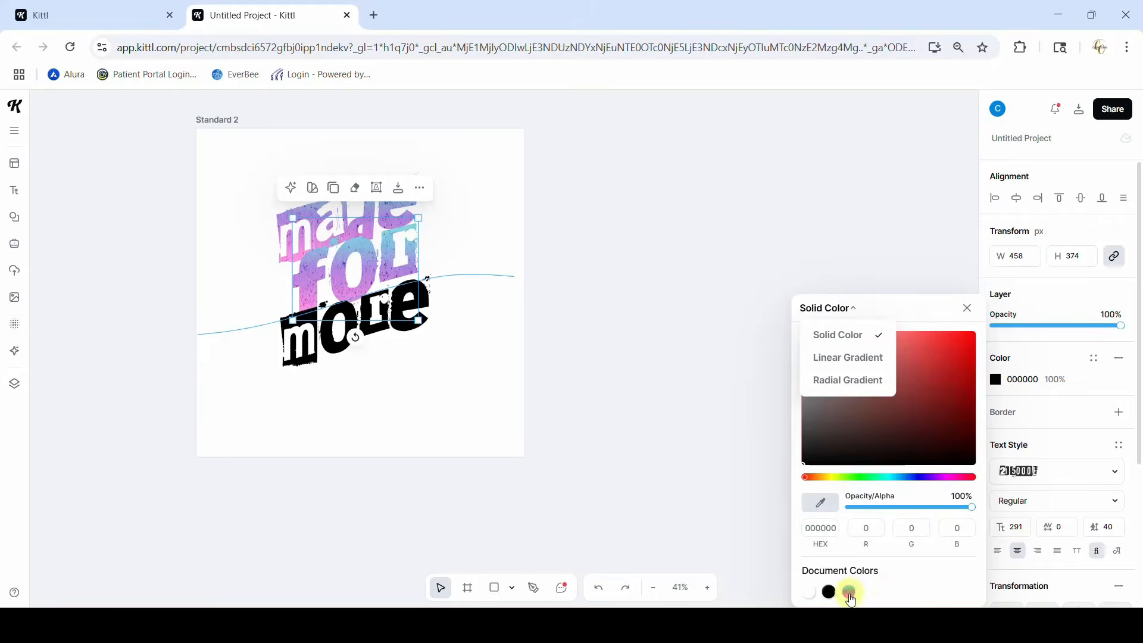
pyautogui.click(850, 592)
pyautogui.click(308, 344)
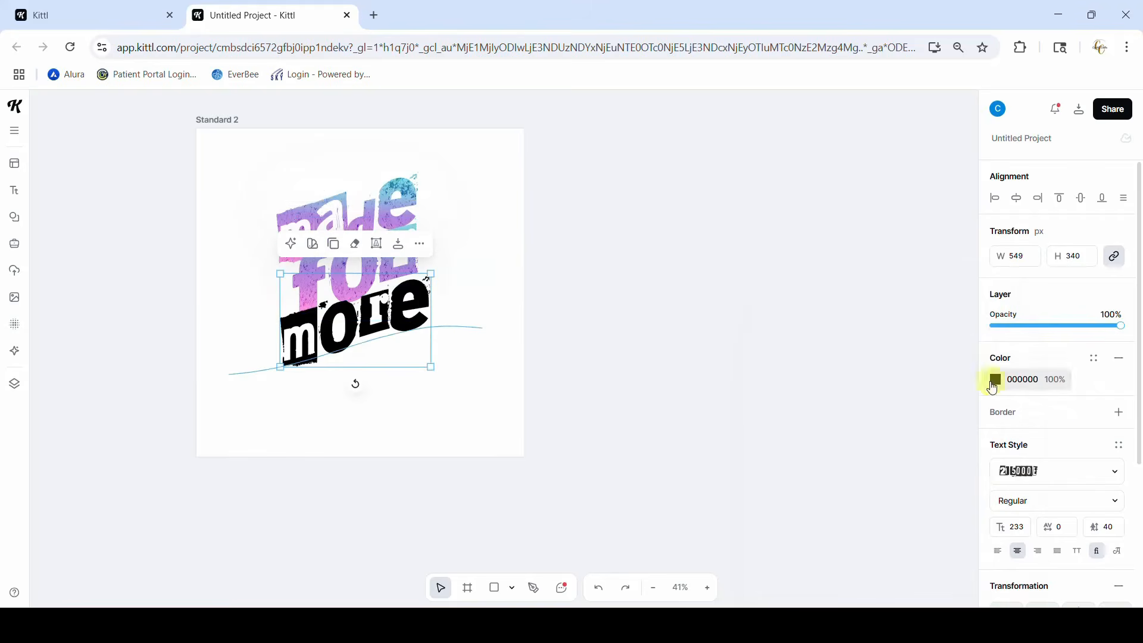
pyautogui.click(994, 381)
pyautogui.click(850, 592)
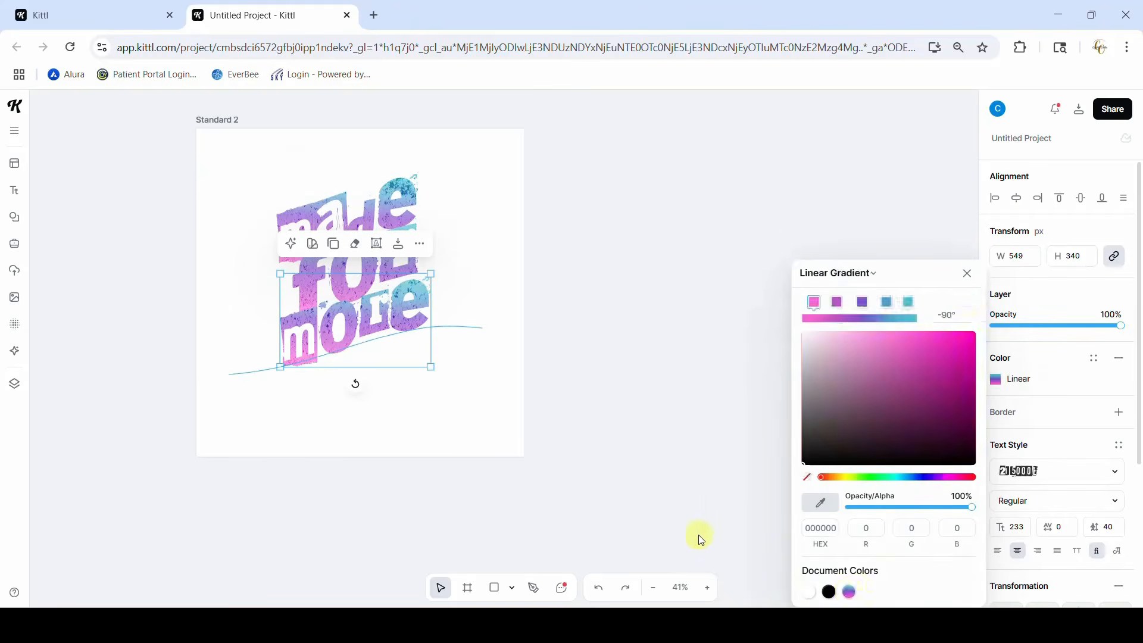
pyautogui.click(675, 521)
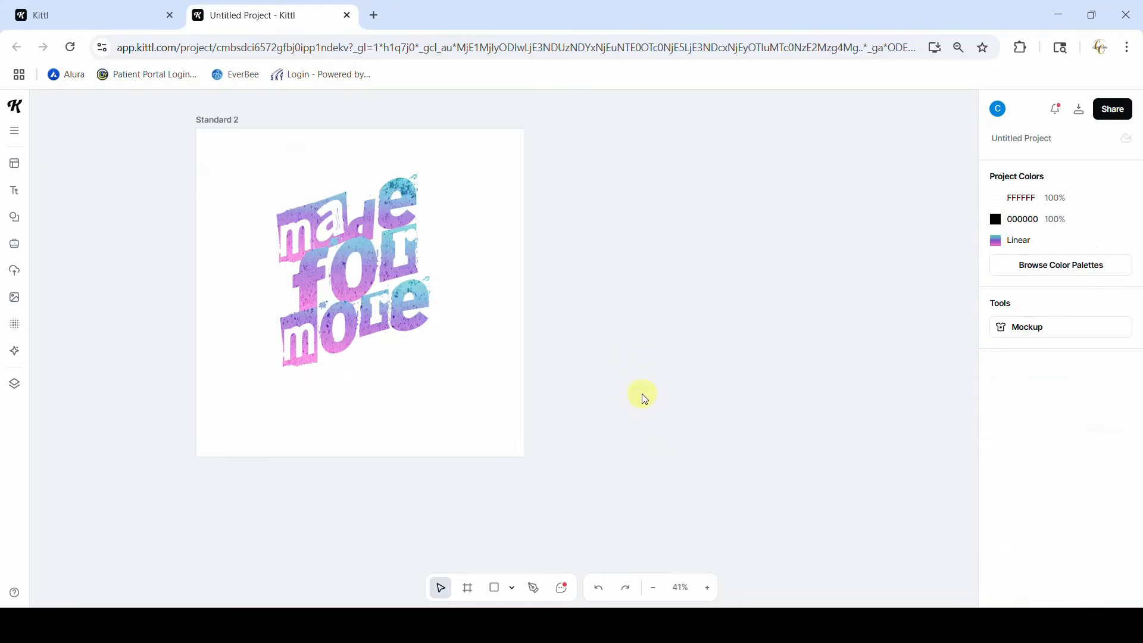
# - Hide the Texture layer of the Standard 2 artboard
pyautogui.click(217, 120)
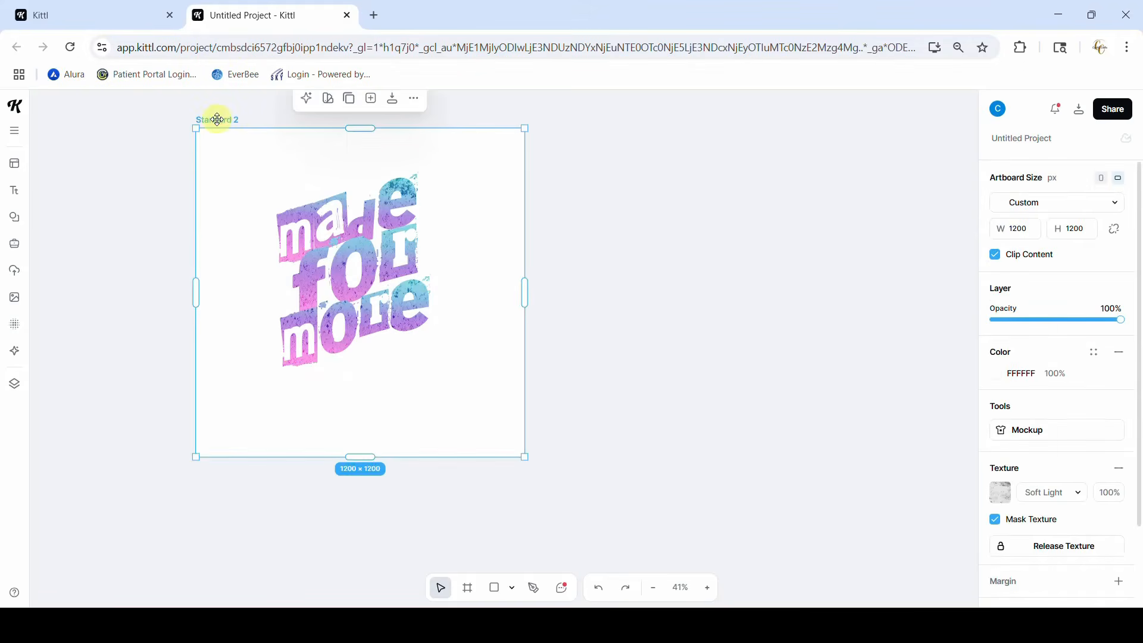
pyautogui.click(15, 325)
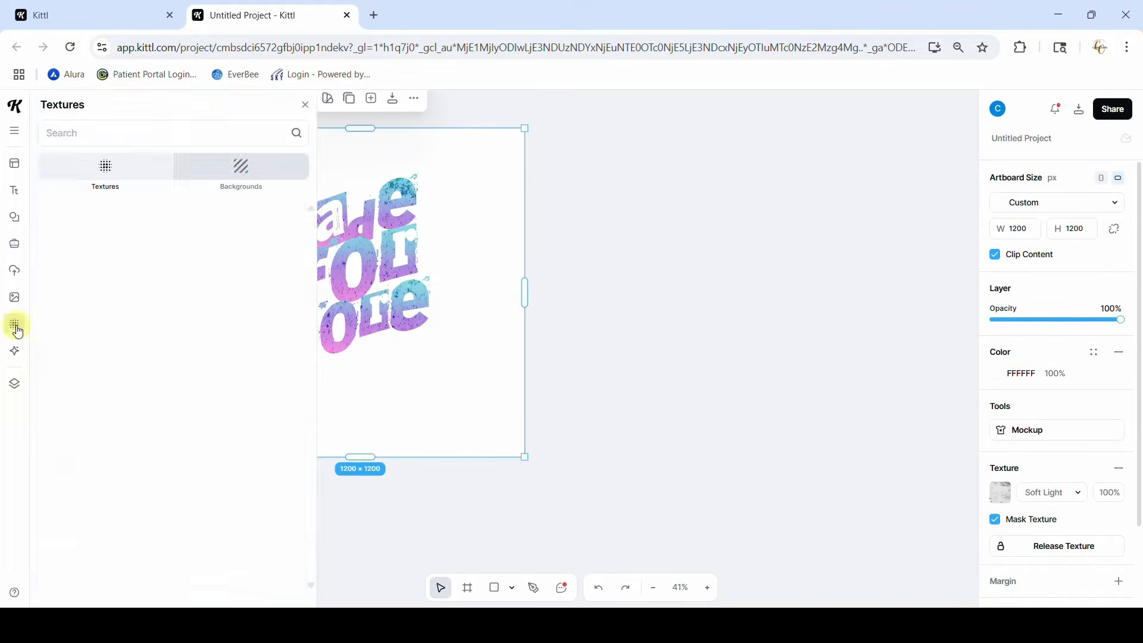
pyautogui.click(15, 386)
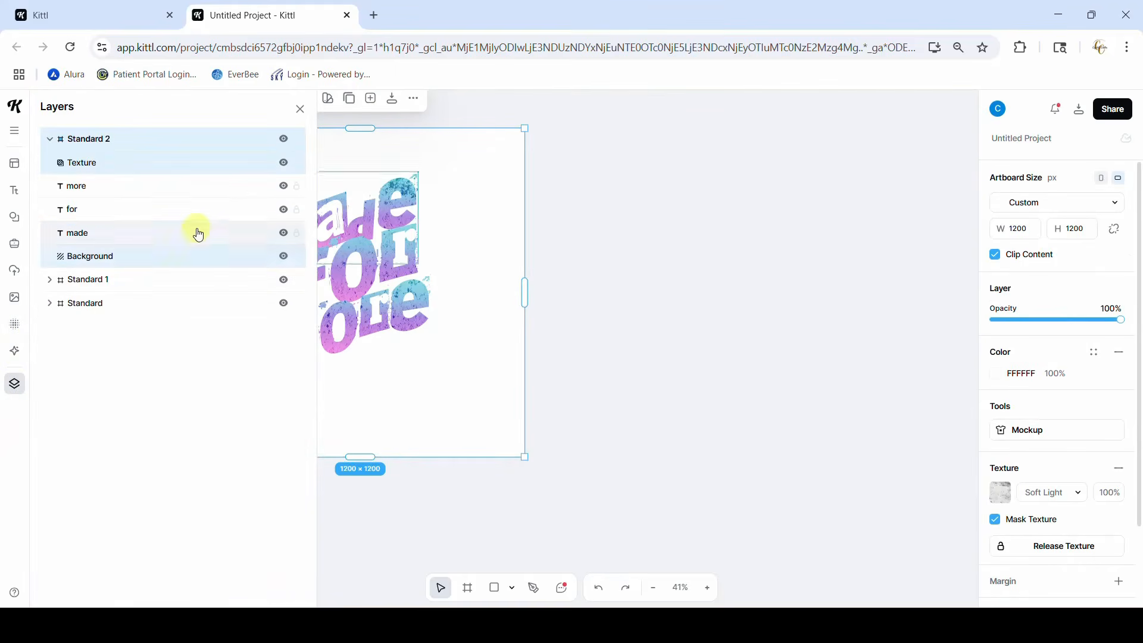
pyautogui.click(284, 163)
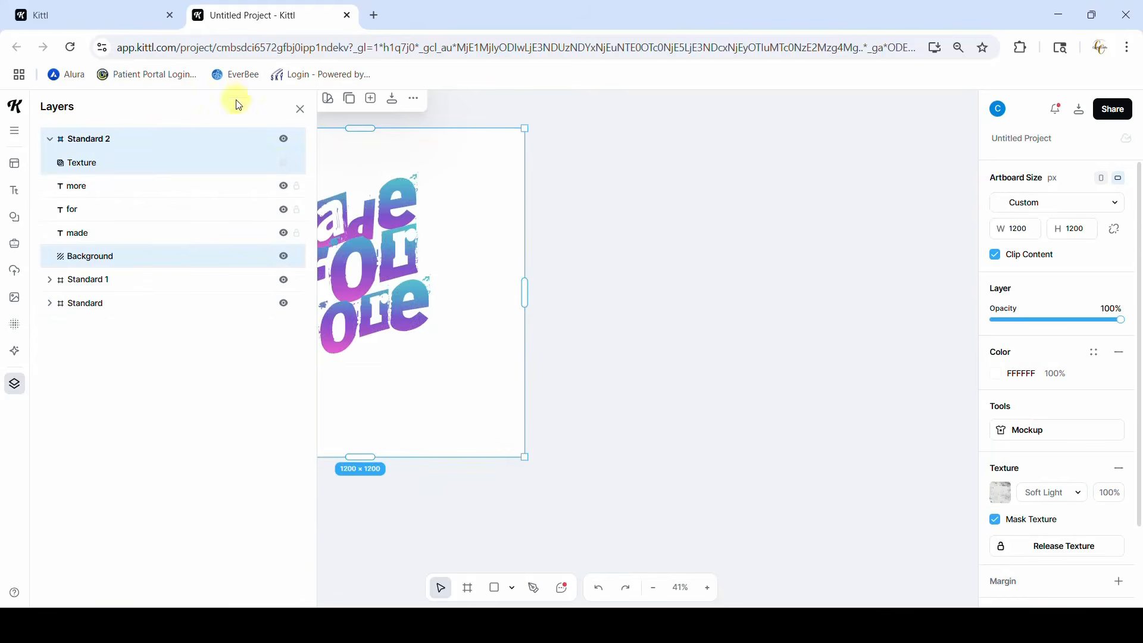
pyautogui.click(298, 111)
pyautogui.click(644, 298)
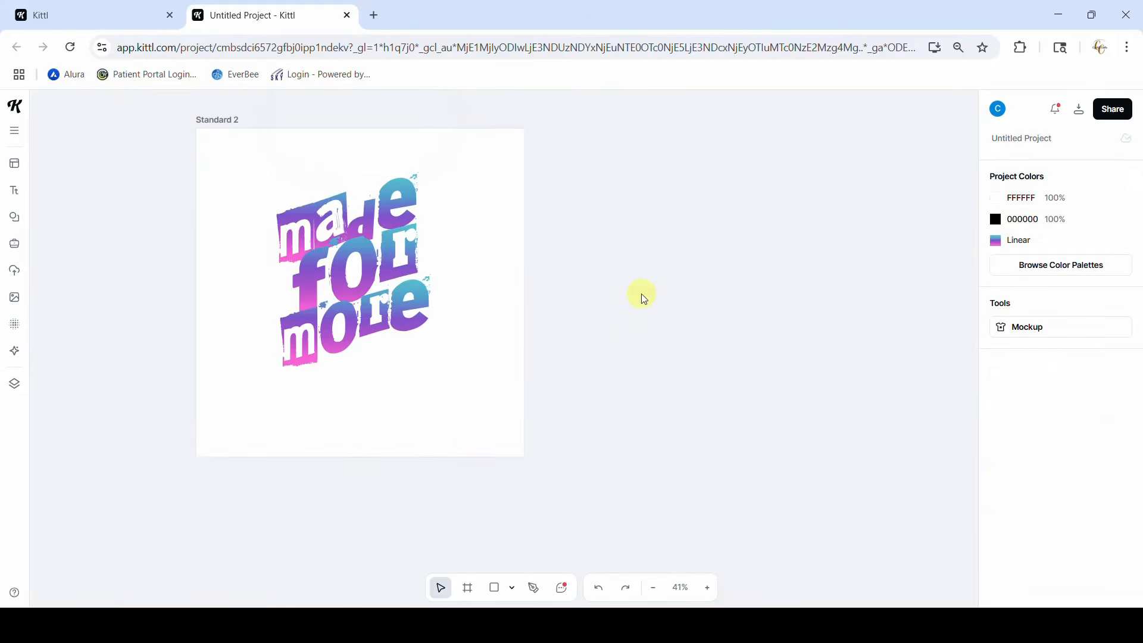
# - Enlarge the three words together to about 700 × 888 px and recenter them on the Standard 2 artboard
pyautogui.scroll(5, 644, 297)
pyautogui.scroll(-5, 644, 298)
pyautogui.moveTo(481, 417); pyautogui.dragTo(480, 415)
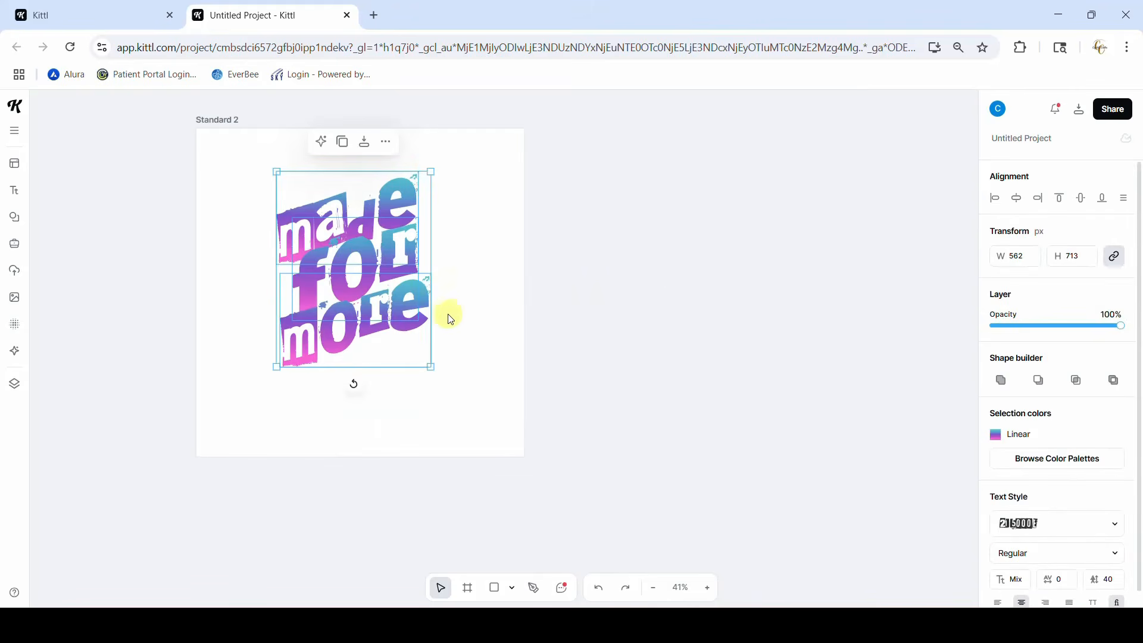
pyautogui.moveTo(431, 366); pyautogui.dragTo(464, 414)
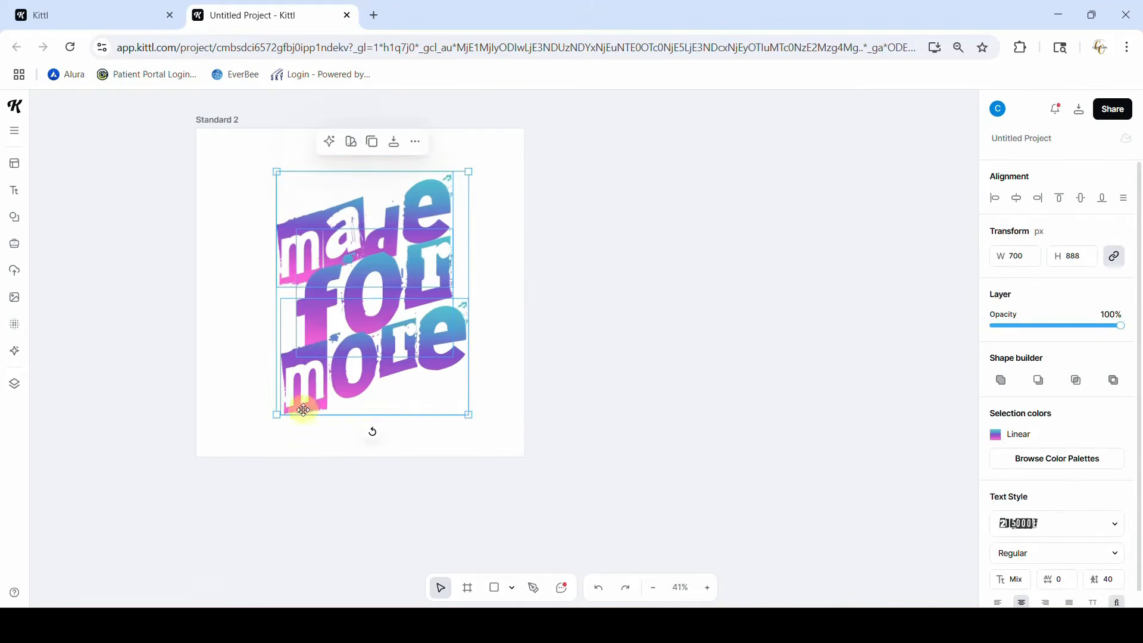
pyautogui.moveTo(312, 360); pyautogui.dragTo(306, 370)
pyautogui.click(474, 316)
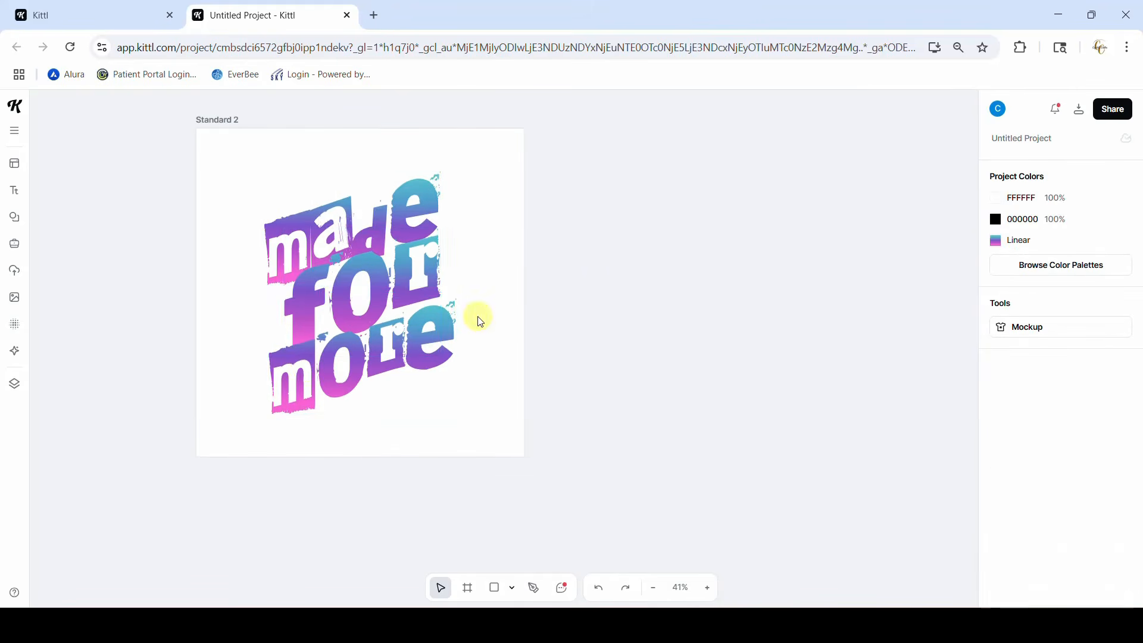
# - Apply a Block Shadow to "made" with offset 0, angle -180° and an outline width of about 48
pyautogui.scroll(8, 481, 321)
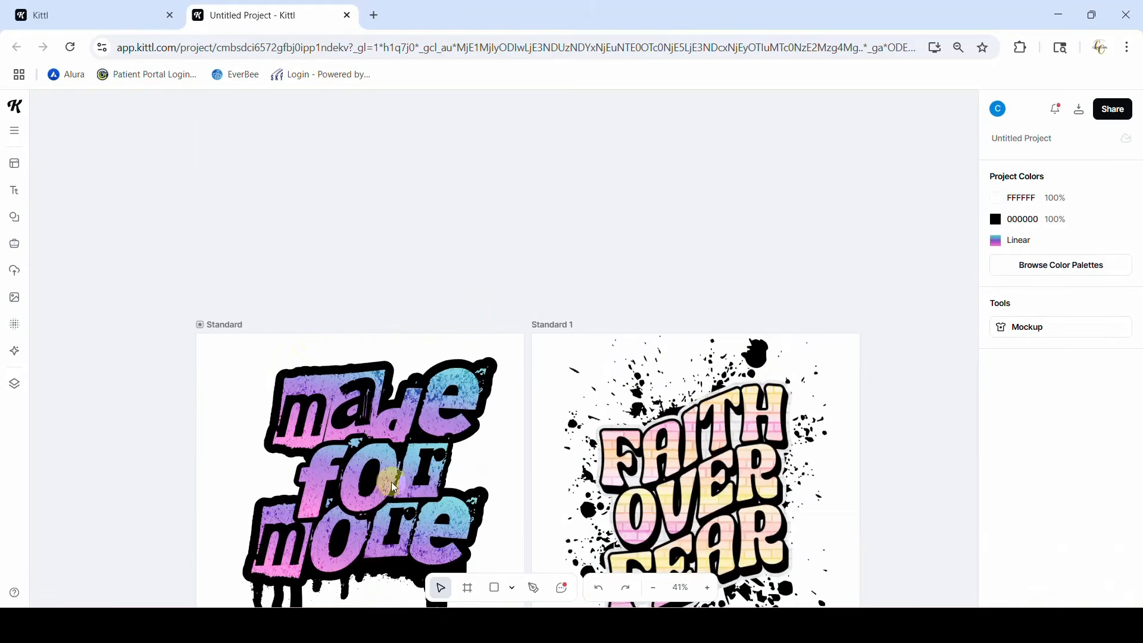
pyautogui.scroll(-8, 370, 421)
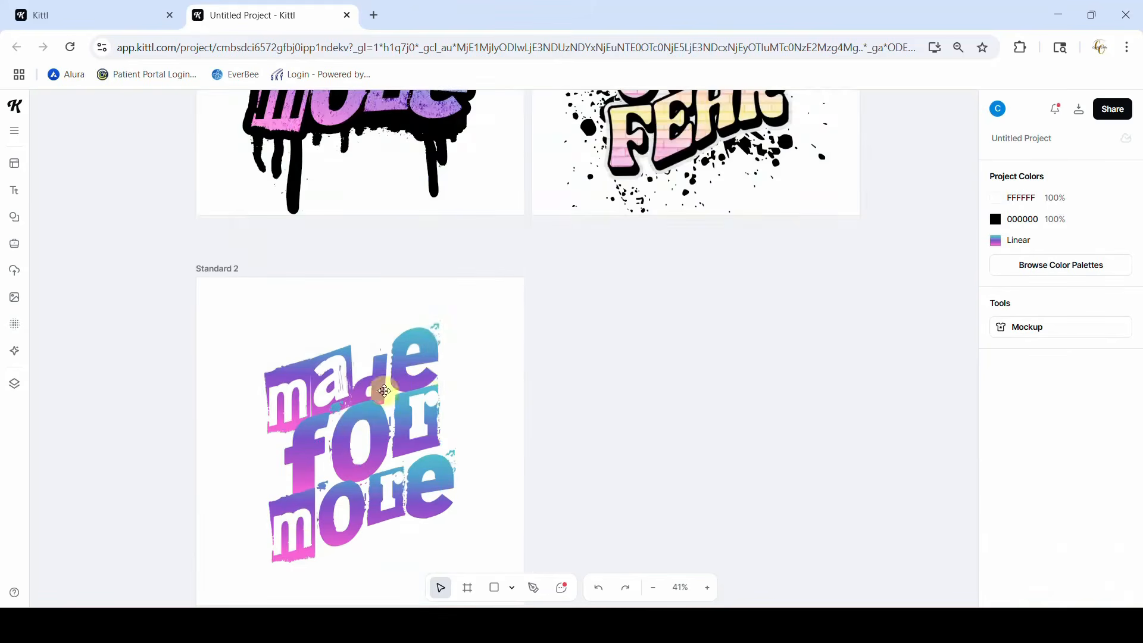
pyautogui.click(434, 348)
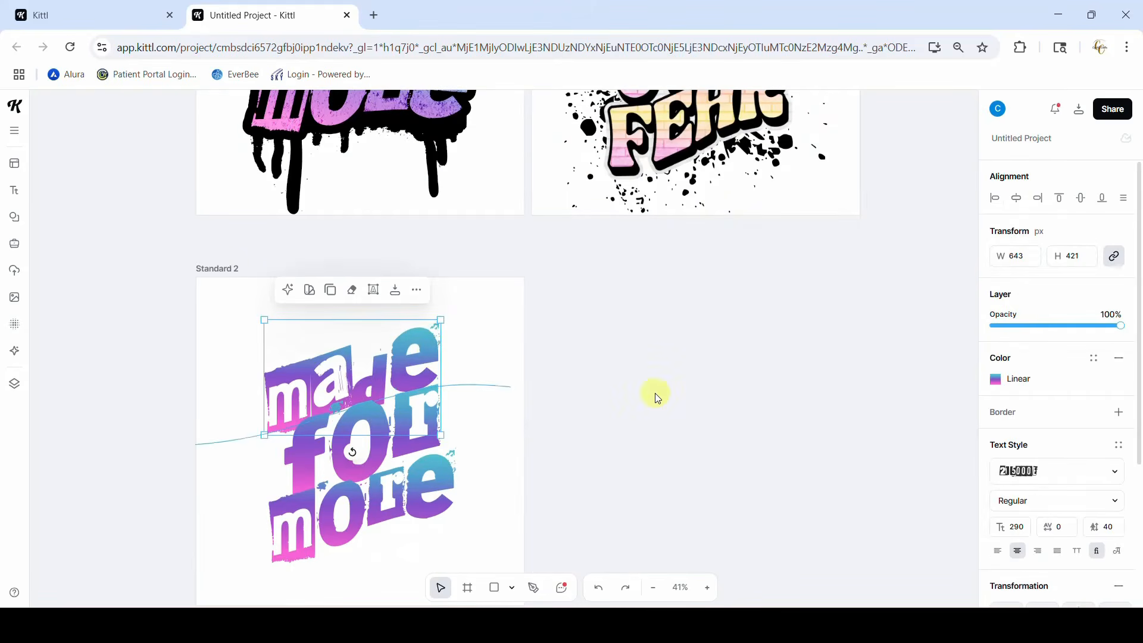
pyautogui.scroll(-3, 662, 396)
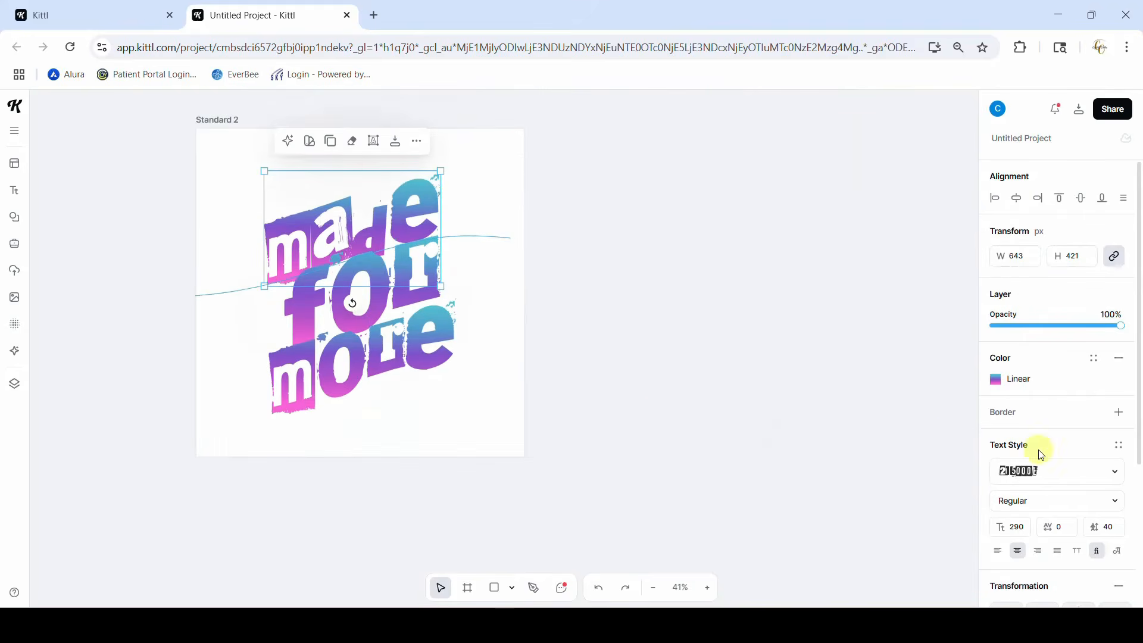
pyautogui.scroll(-3, 1040, 449)
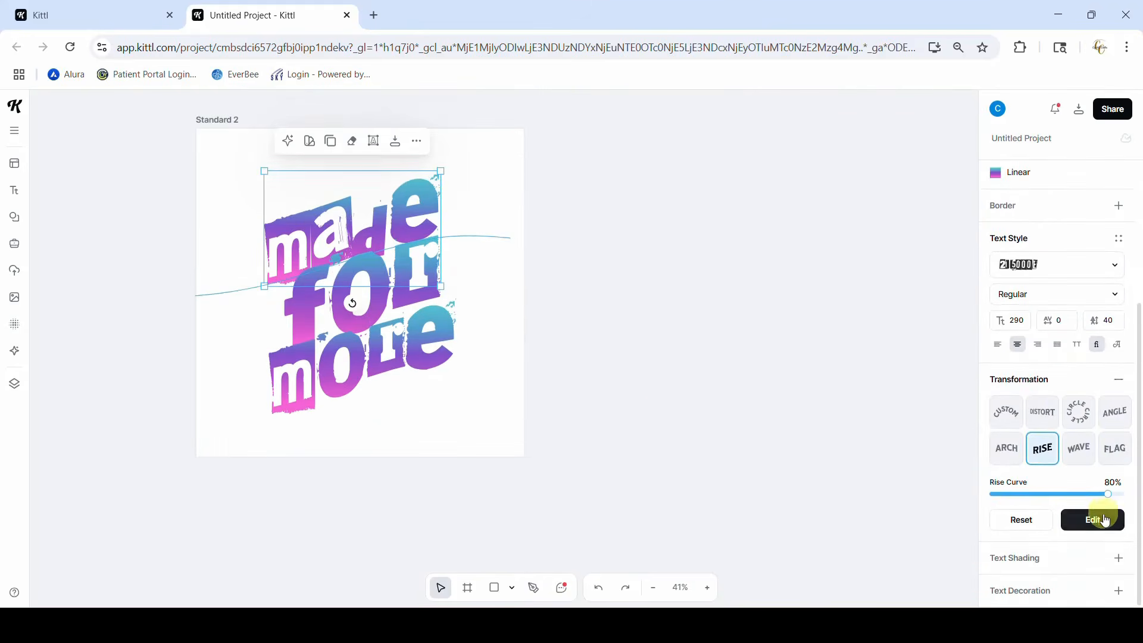
pyautogui.click(1120, 563)
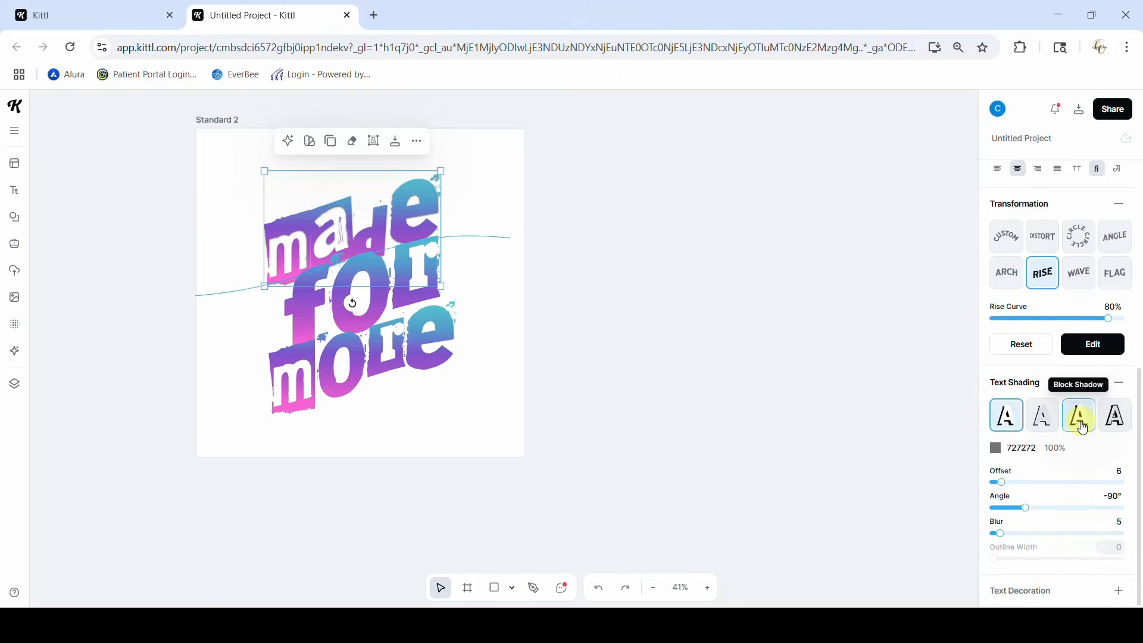
pyautogui.click(1083, 428)
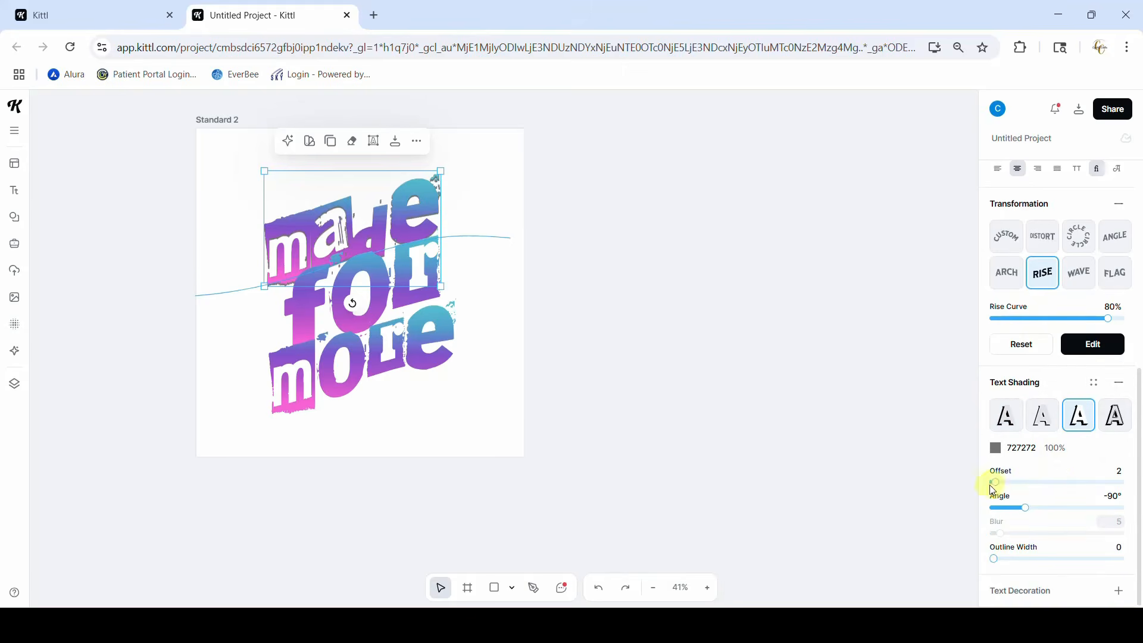
pyautogui.moveTo(996, 482); pyautogui.dragTo(993, 512)
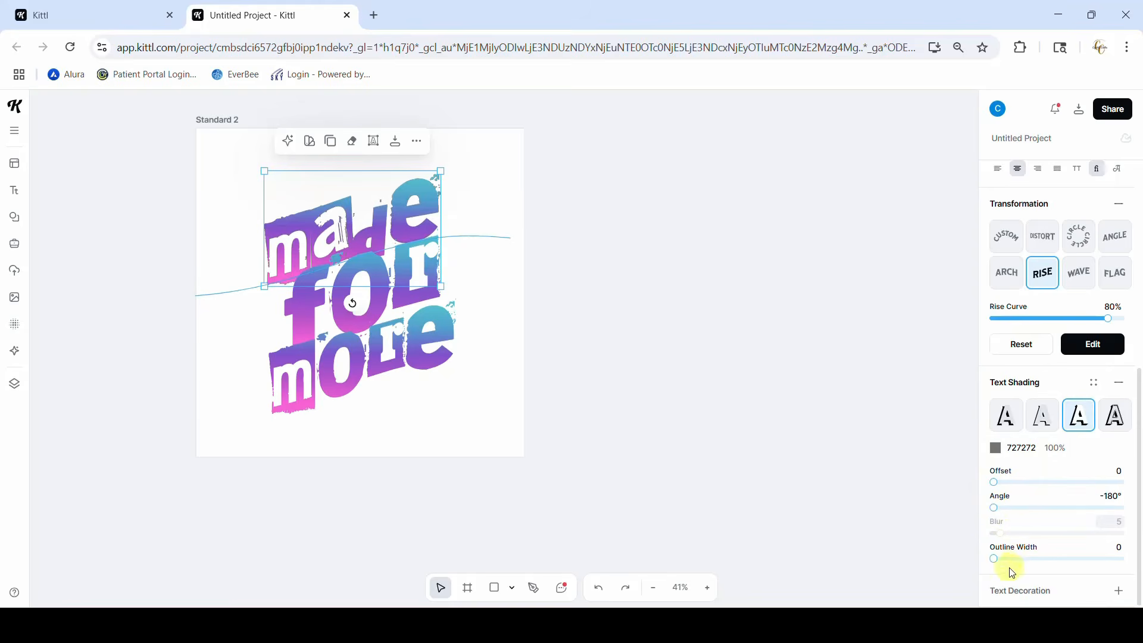
pyautogui.moveTo(993, 556); pyautogui.dragTo(1055, 556)
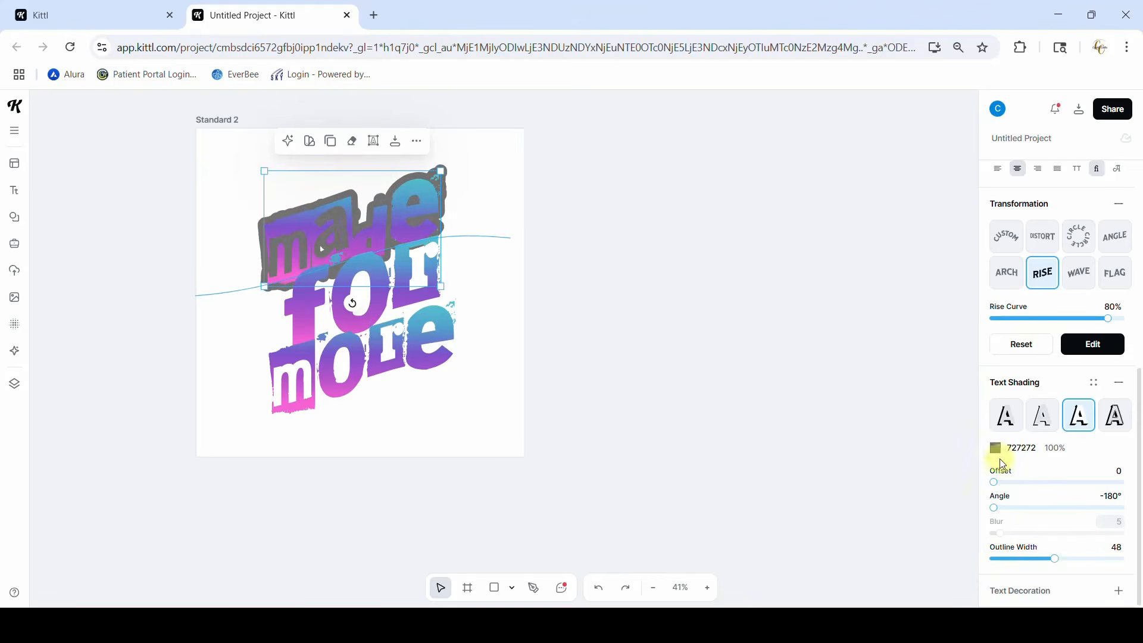
# - Color the block shadow on "made" black (000000) and set its outline width to 50
pyautogui.click(997, 449)
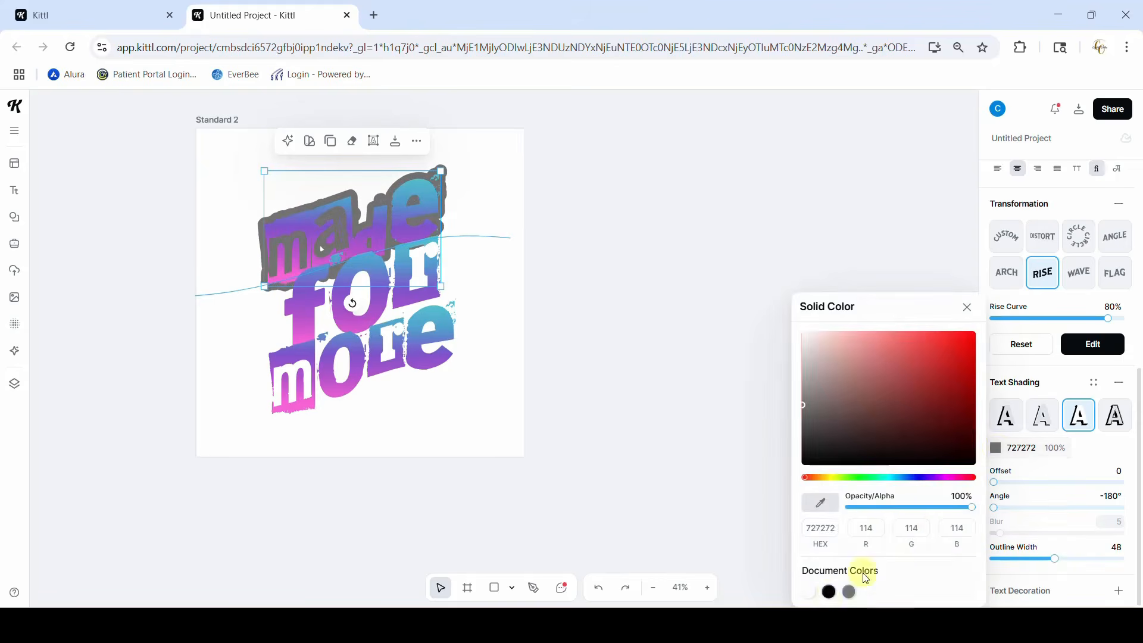
pyautogui.click(829, 593)
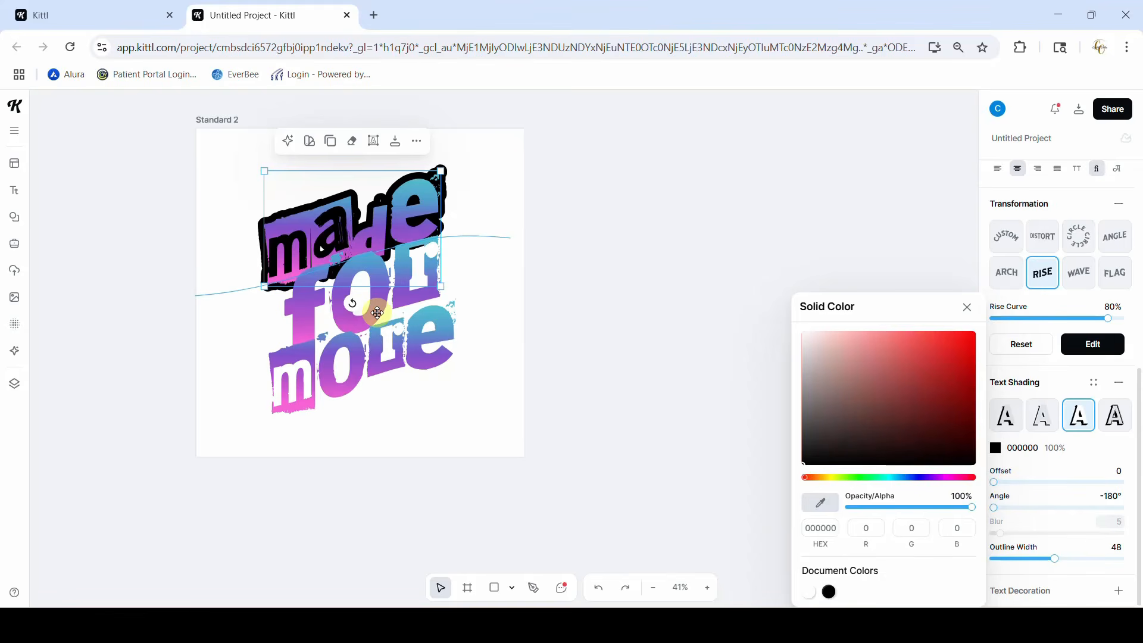
pyautogui.click(1115, 547)
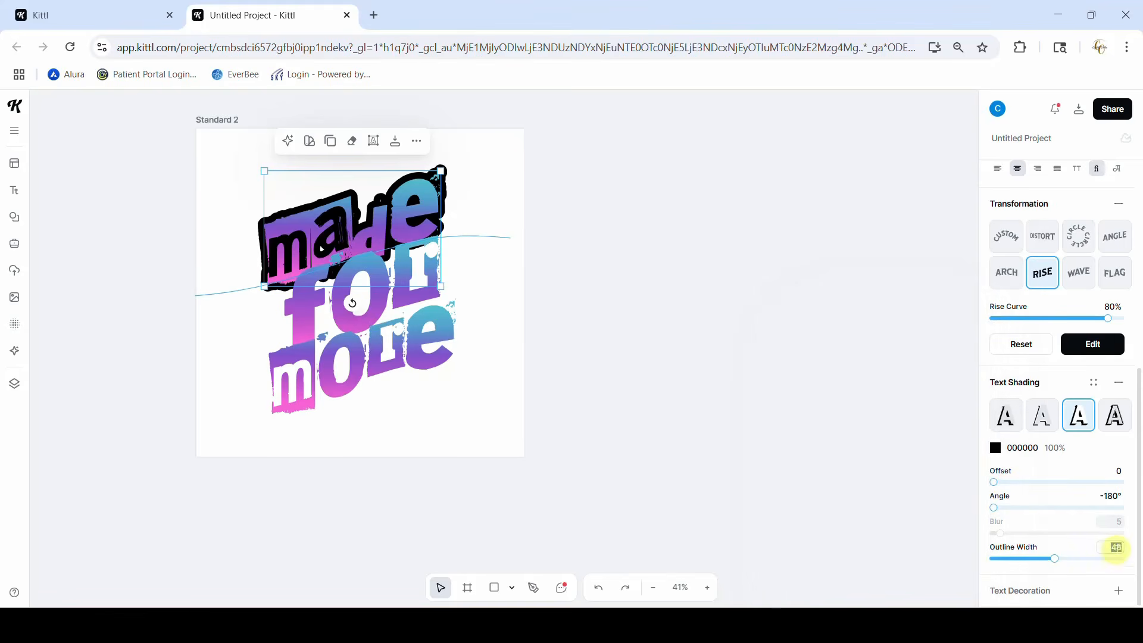
pyautogui.write('50')
pyautogui.press('Return')
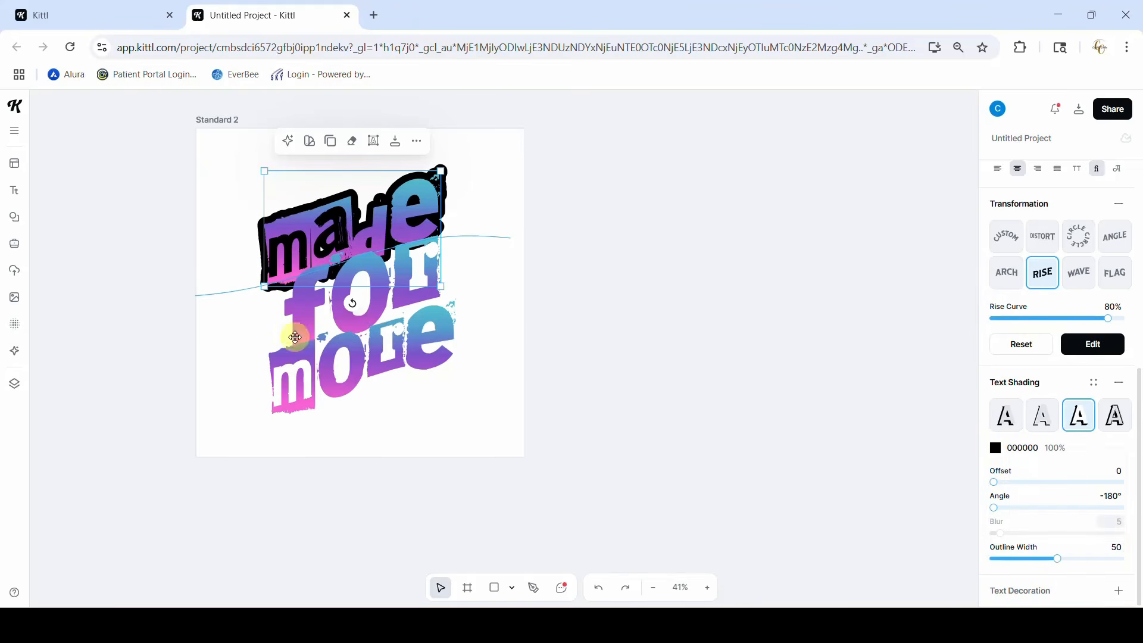
# - Add a Block Shadow to the word "for" with offset 0, angle -180° and outline width 50
pyautogui.click(298, 319)
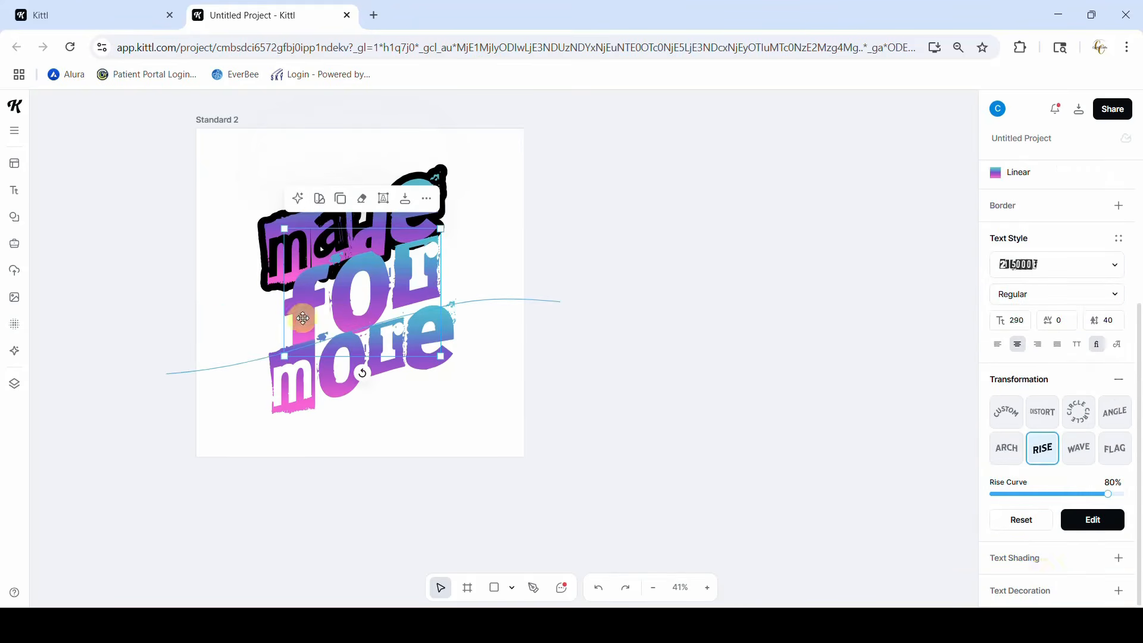
pyautogui.click(1119, 560)
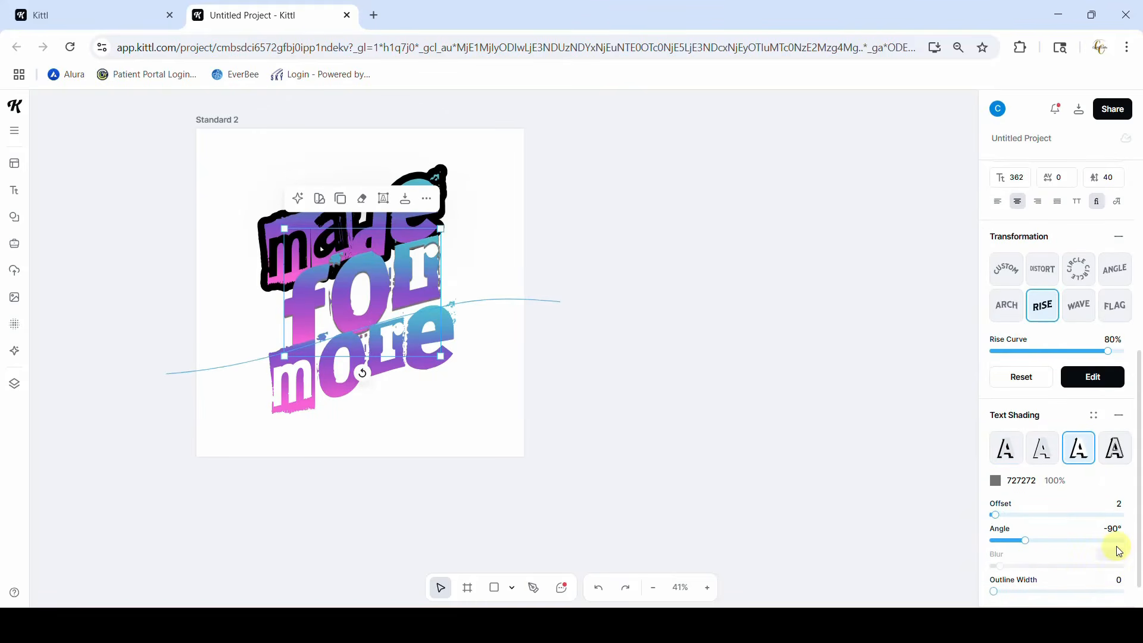
pyautogui.click(993, 513)
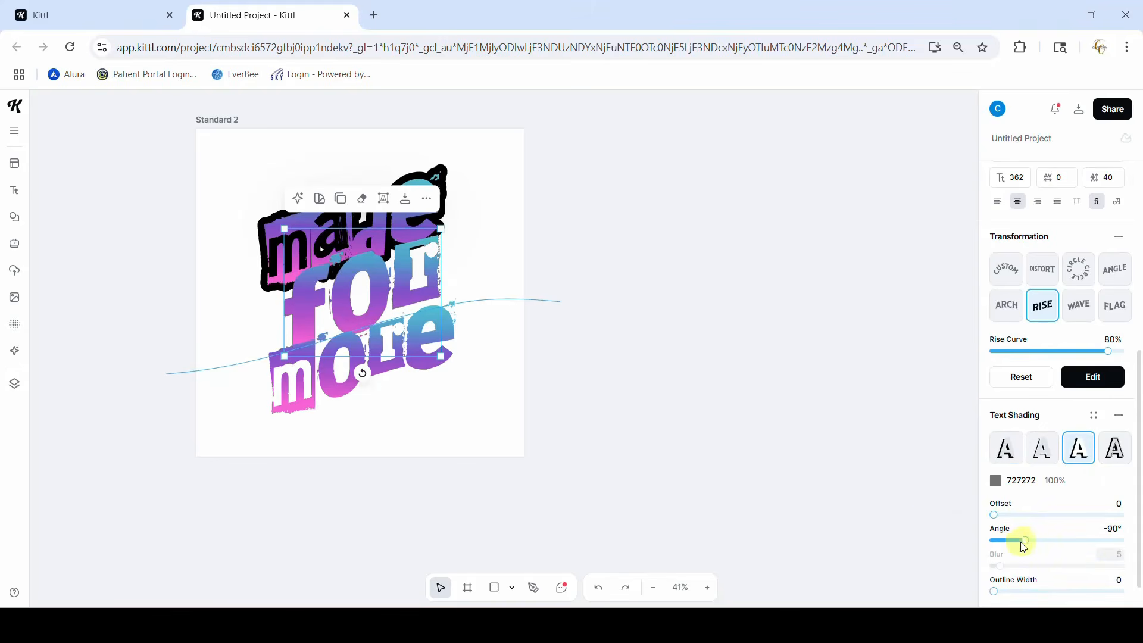
pyautogui.moveTo(1025, 541); pyautogui.dragTo(945, 544)
pyautogui.scroll(-1, 1020, 546)
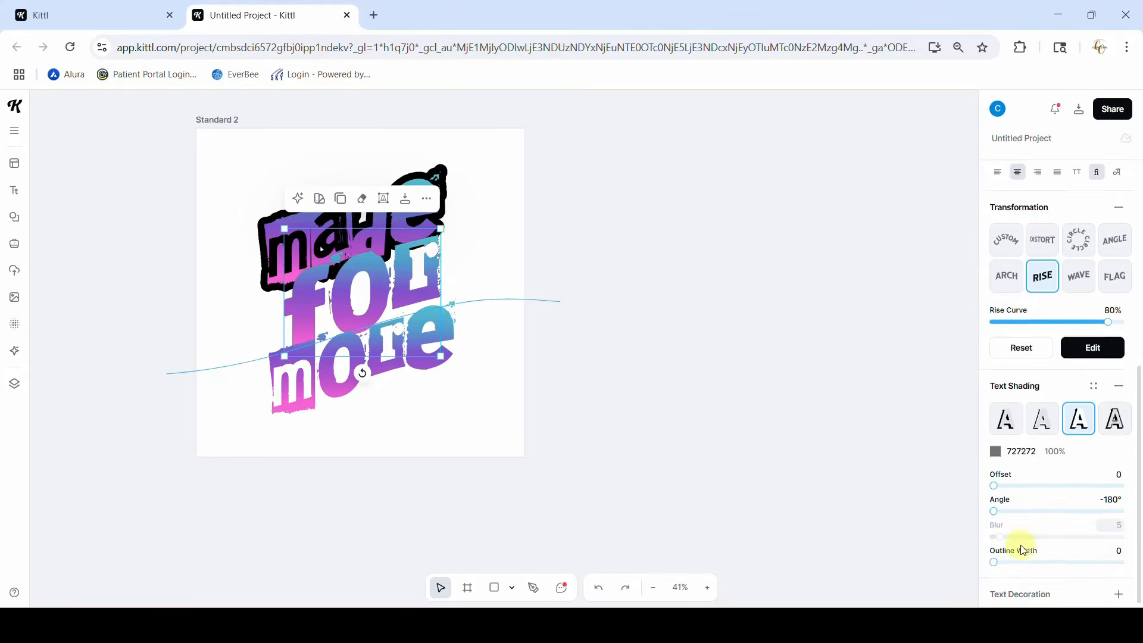
pyautogui.click(1005, 559)
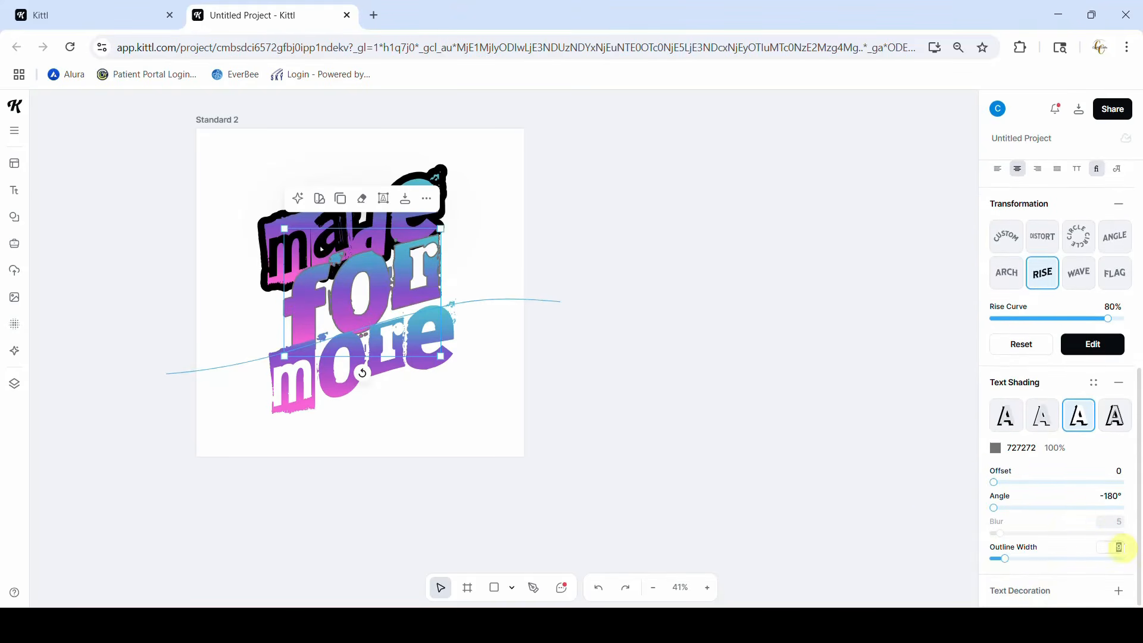
pyautogui.write('50')
pyautogui.press('Return')
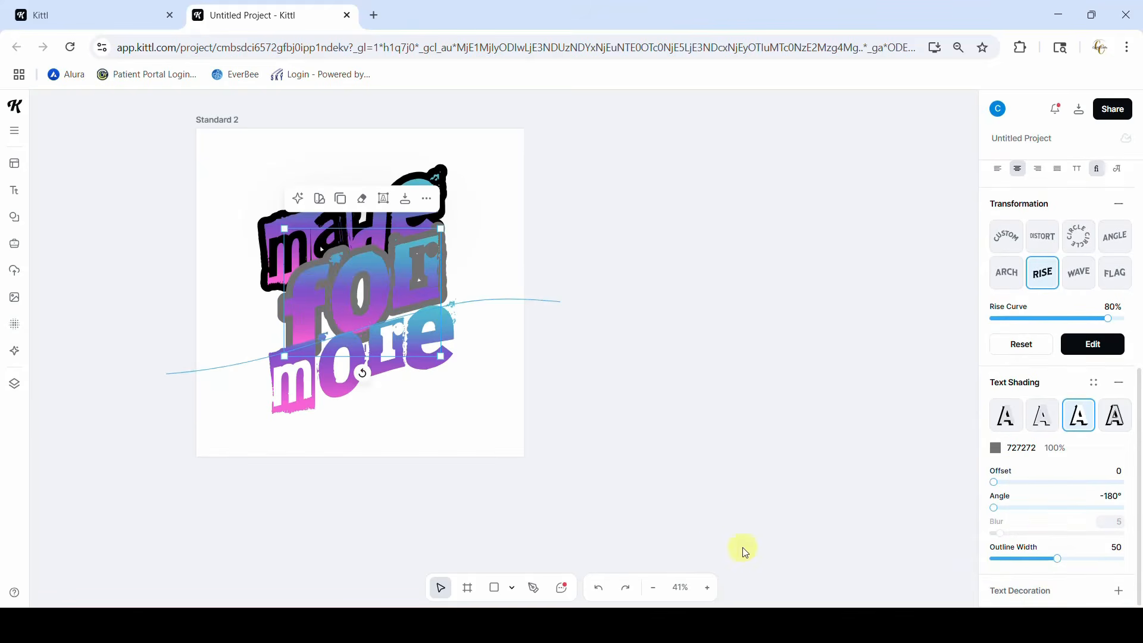
# - Color the block shadow on "for" black (000000)
pyautogui.click(995, 448)
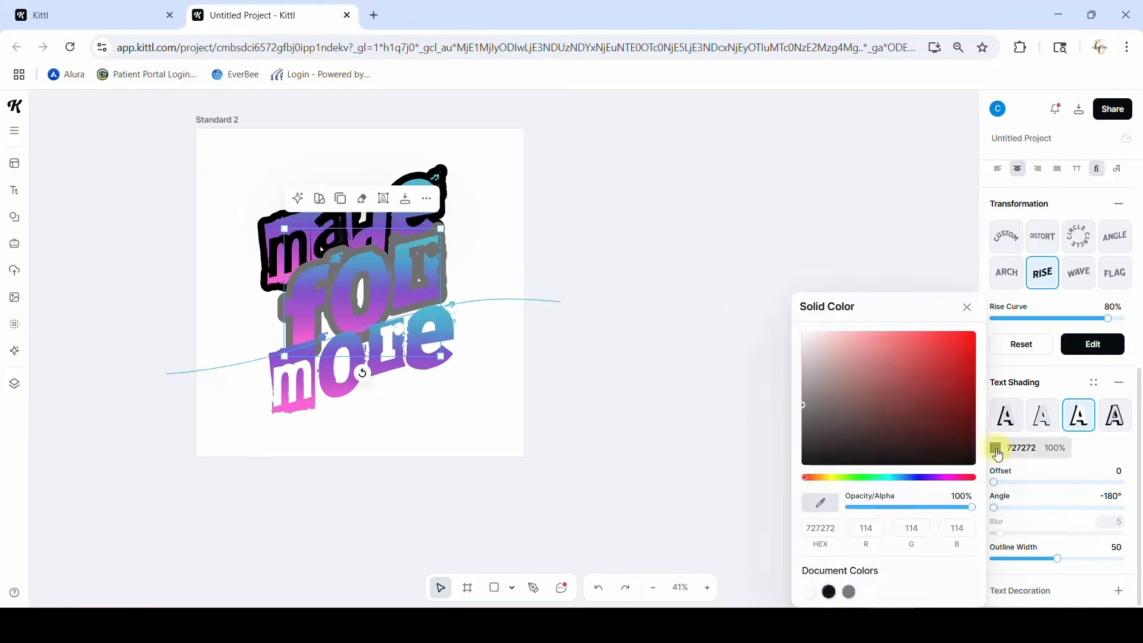
pyautogui.click(831, 595)
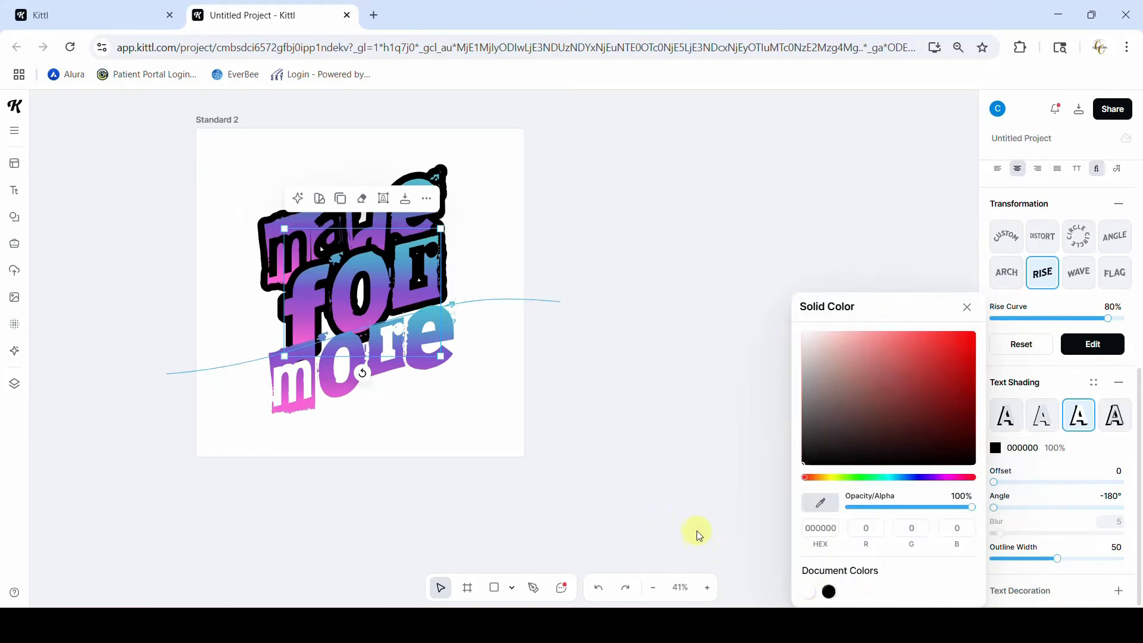
pyautogui.click(699, 532)
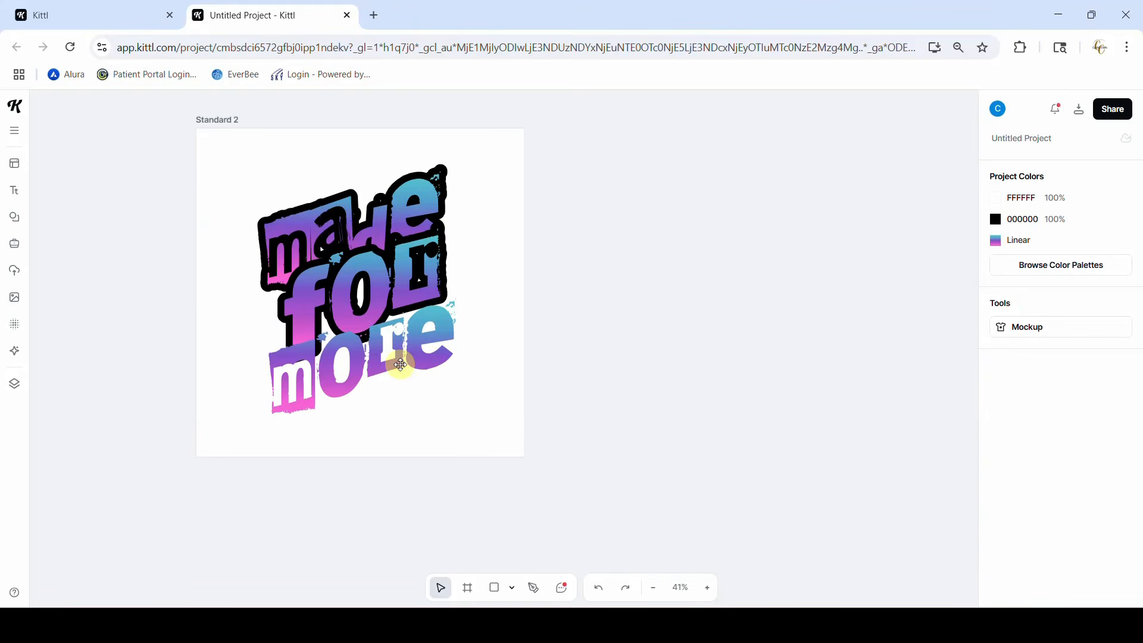
# - Place a copy of "made" beside the artboard and change the copy's text to "for"
pyautogui.click(381, 230)
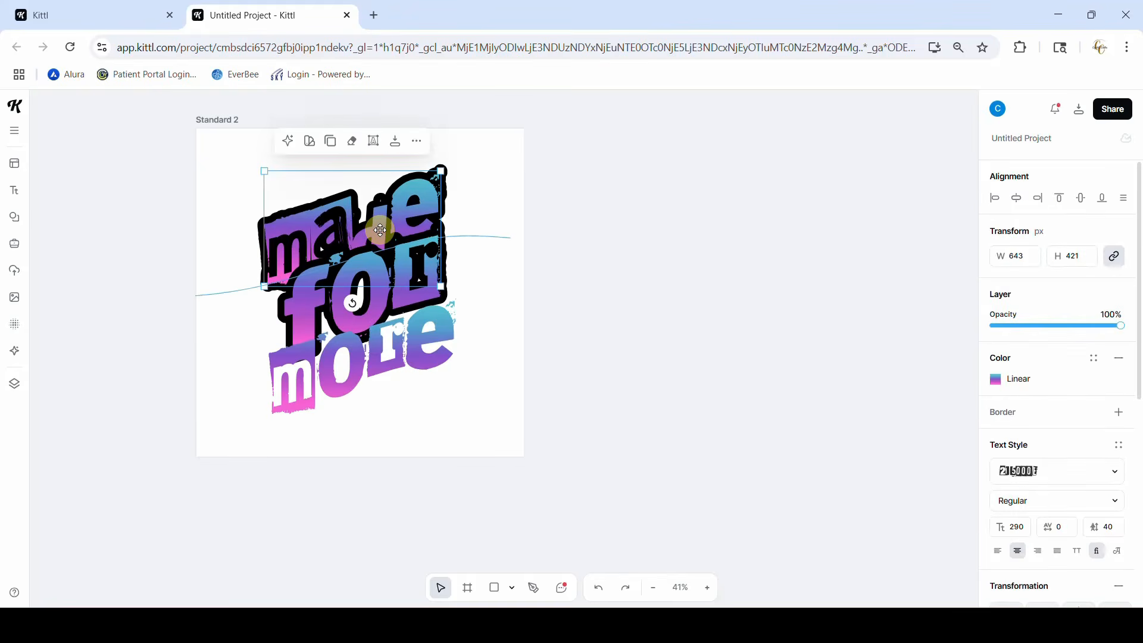
pyautogui.moveTo(381, 230); pyautogui.dragTo(715, 230)
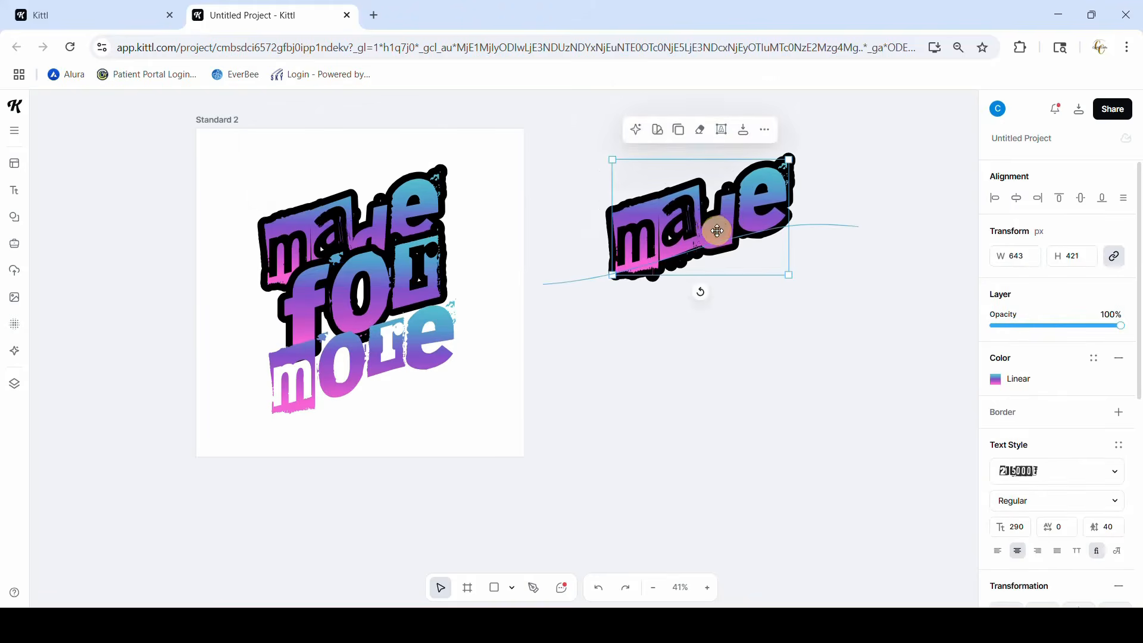
pyautogui.doubleClick(726, 224)
pyautogui.write('for')
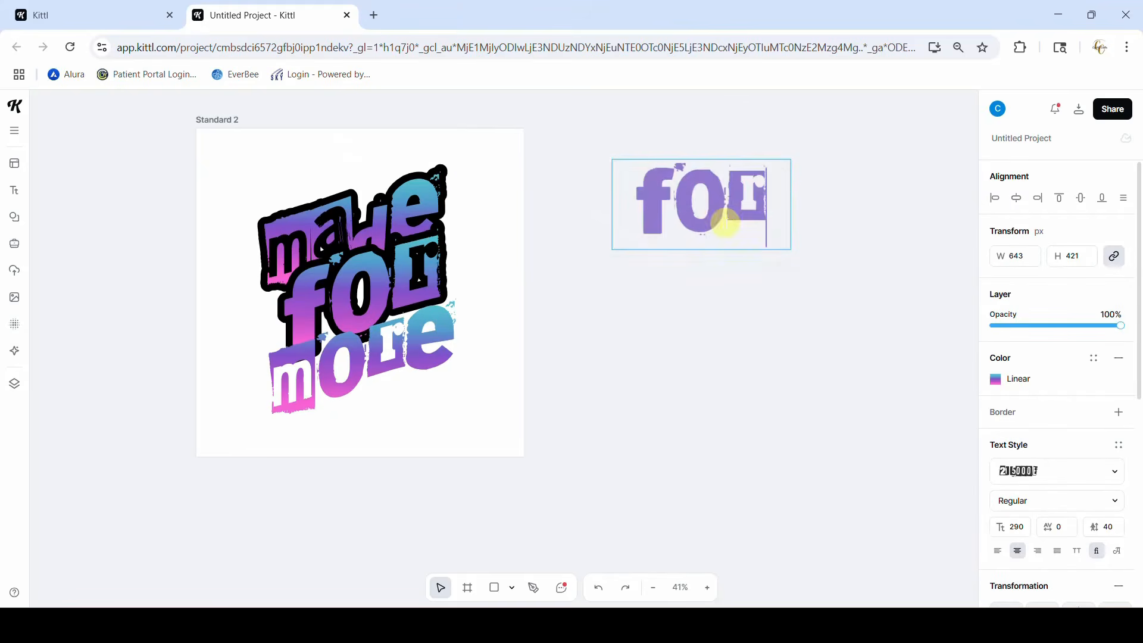
pyautogui.press('Escape')
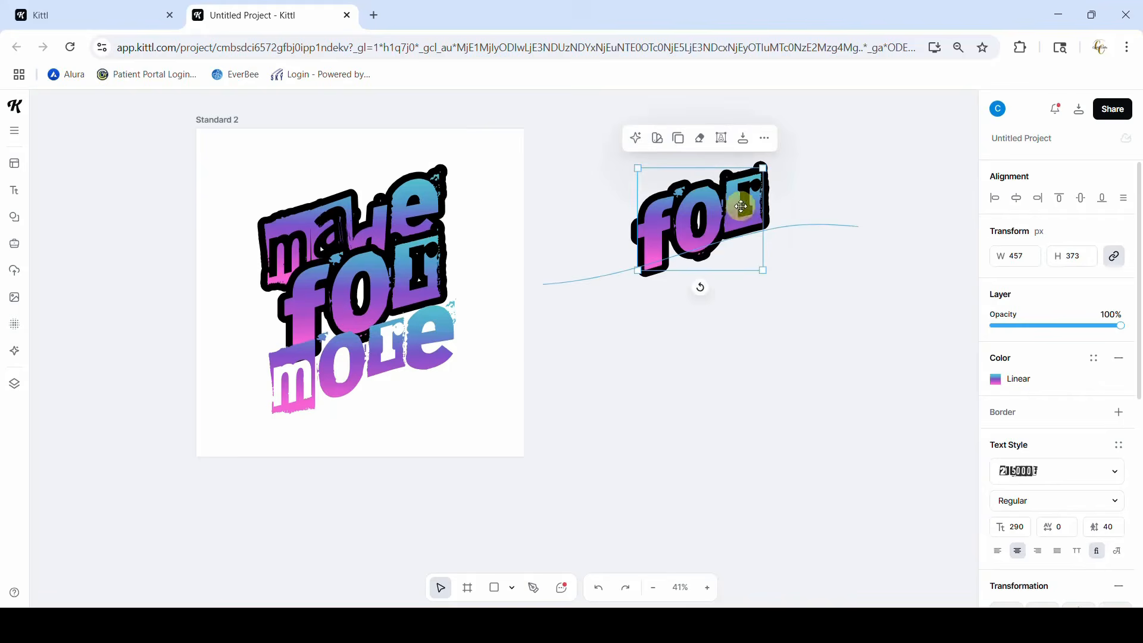
# - Duplicate the new outlined "for" below itself and change the duplicate's text to "more"
pyautogui.moveTo(716, 209); pyautogui.dragTo(730, 336)
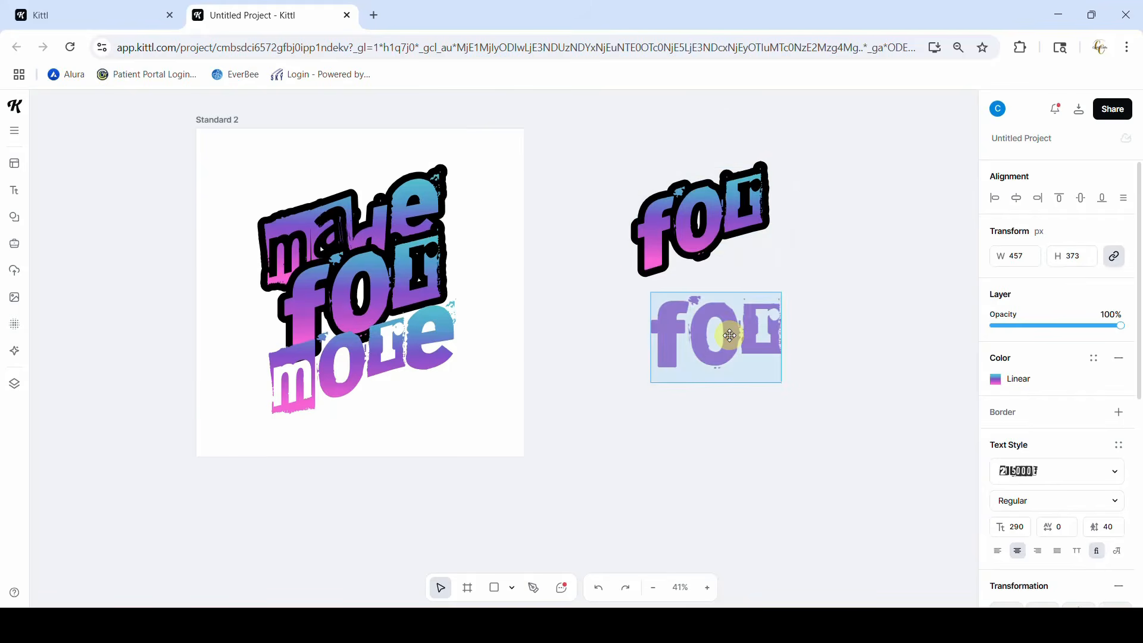
pyautogui.write('more')
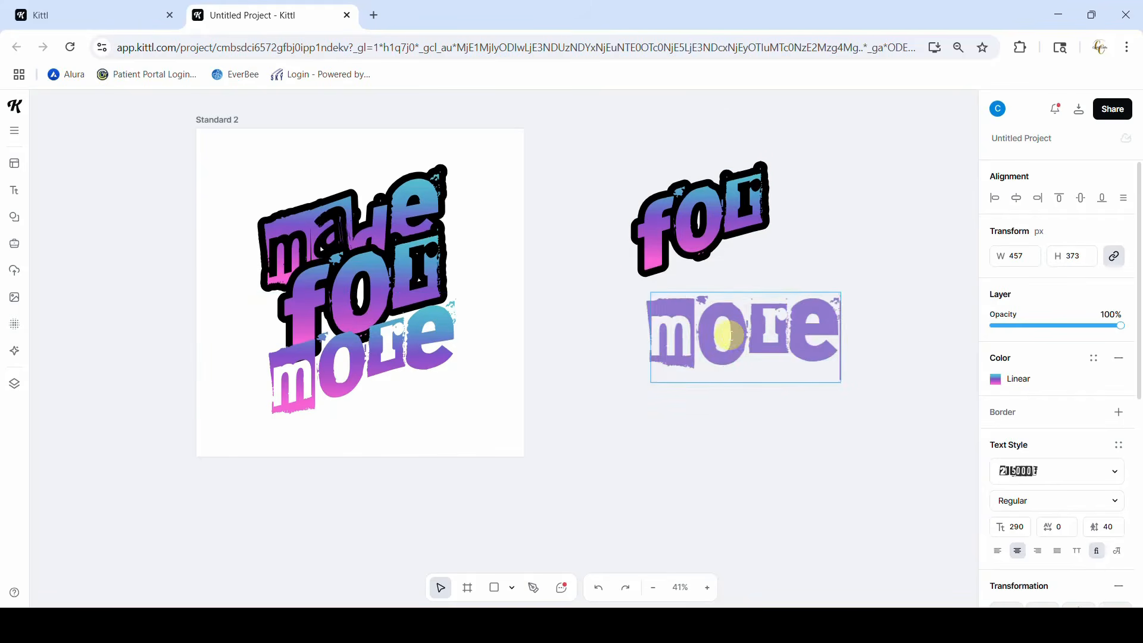
pyautogui.press('Escape')
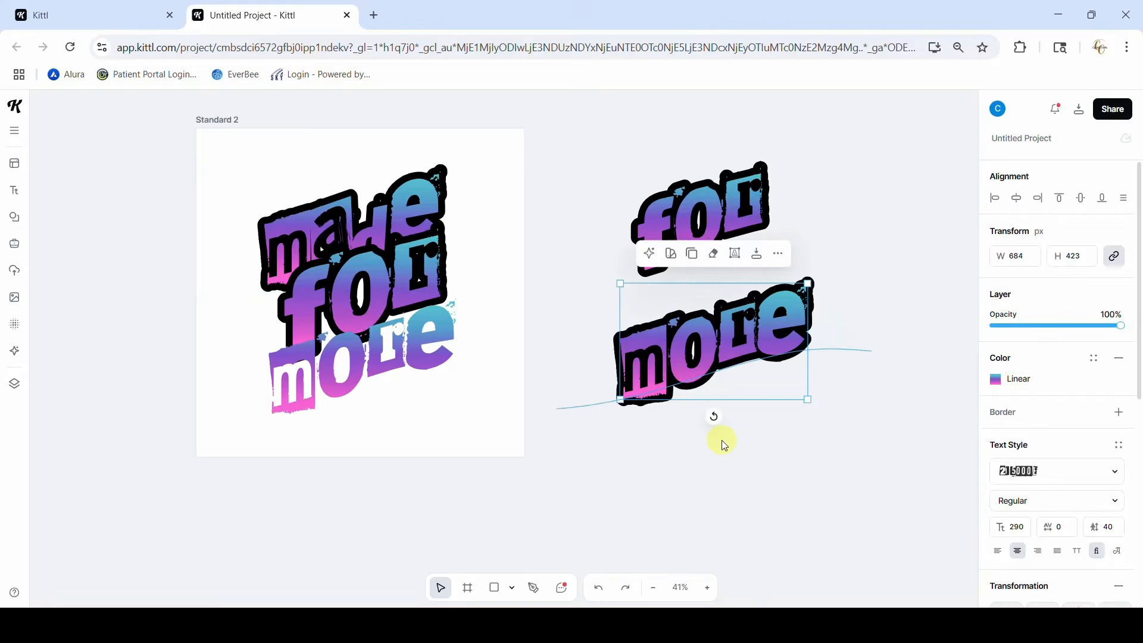
# - Delete the original "more" and "for" from the artboard and stack the outlined copies in their place under "made"
pyautogui.click(377, 356)
pyautogui.press('Delete')
pyautogui.click(428, 287)
pyautogui.press('Delete')
pyautogui.moveTo(728, 222); pyautogui.dragTo(393, 282)
pyautogui.moveTo(752, 324); pyautogui.dragTo(405, 325)
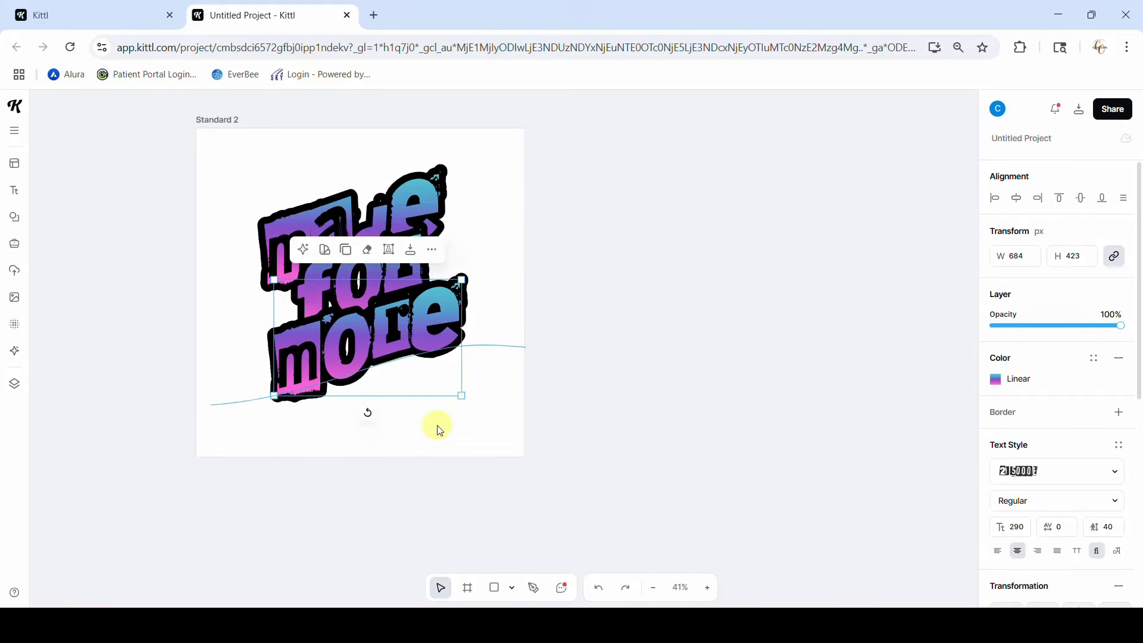
pyautogui.click(440, 430)
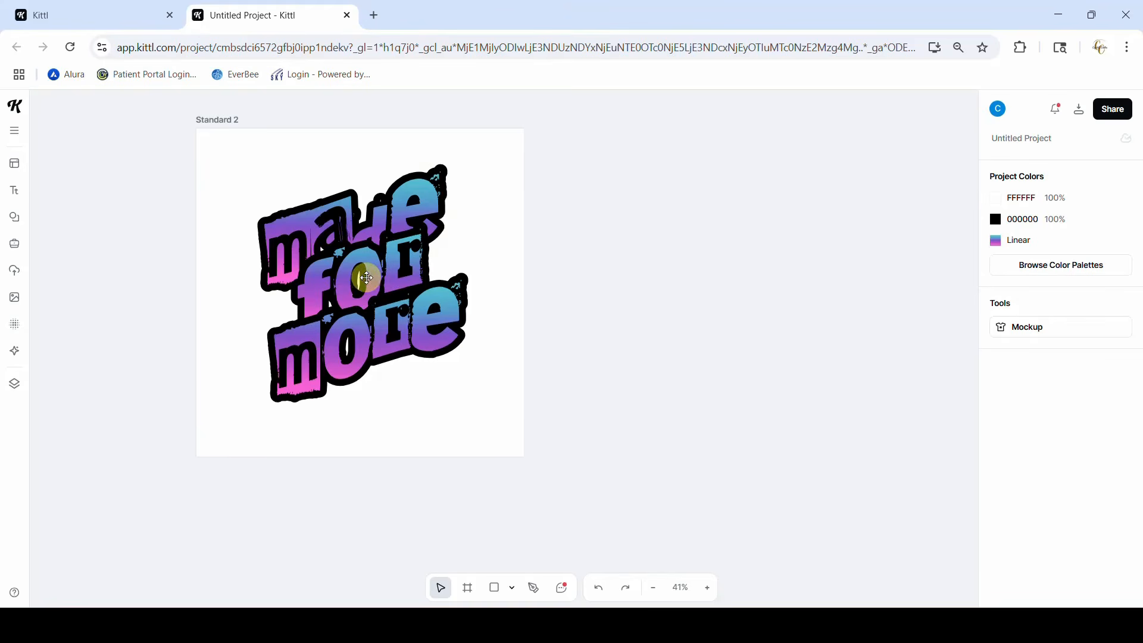
# - Enlarge "for" to about 554 × 452 px, fit it under "made", and move "more" down beneath it
pyautogui.click(366, 278)
pyautogui.moveTo(448, 346); pyautogui.dragTo(451, 345)
pyautogui.moveTo(376, 268); pyautogui.dragTo(378, 276)
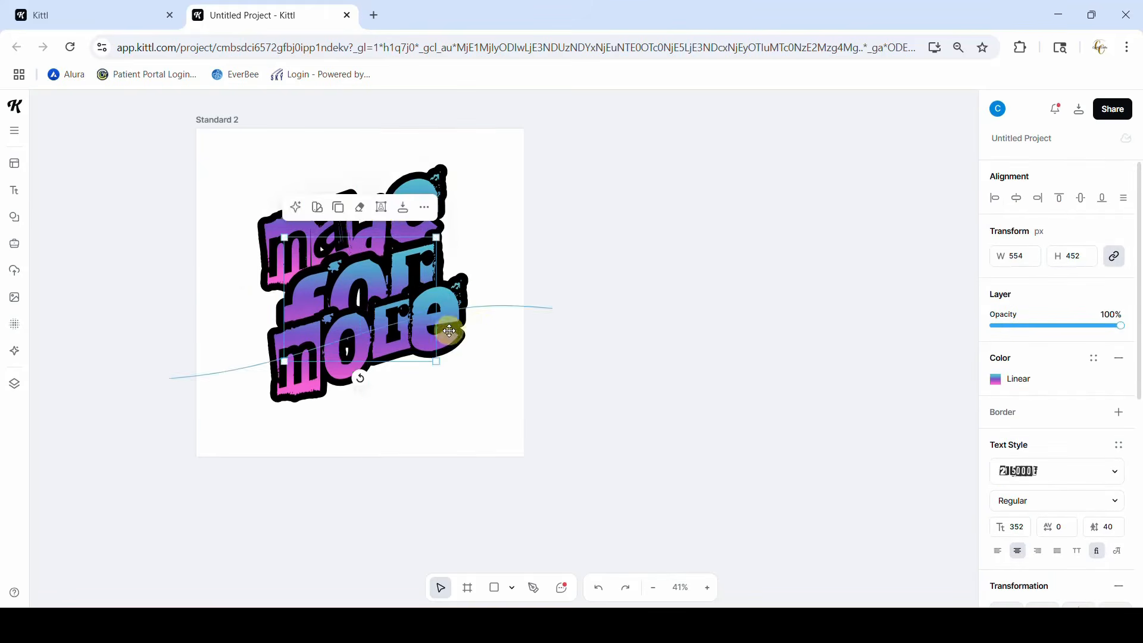
pyautogui.moveTo(451, 350); pyautogui.dragTo(447, 358)
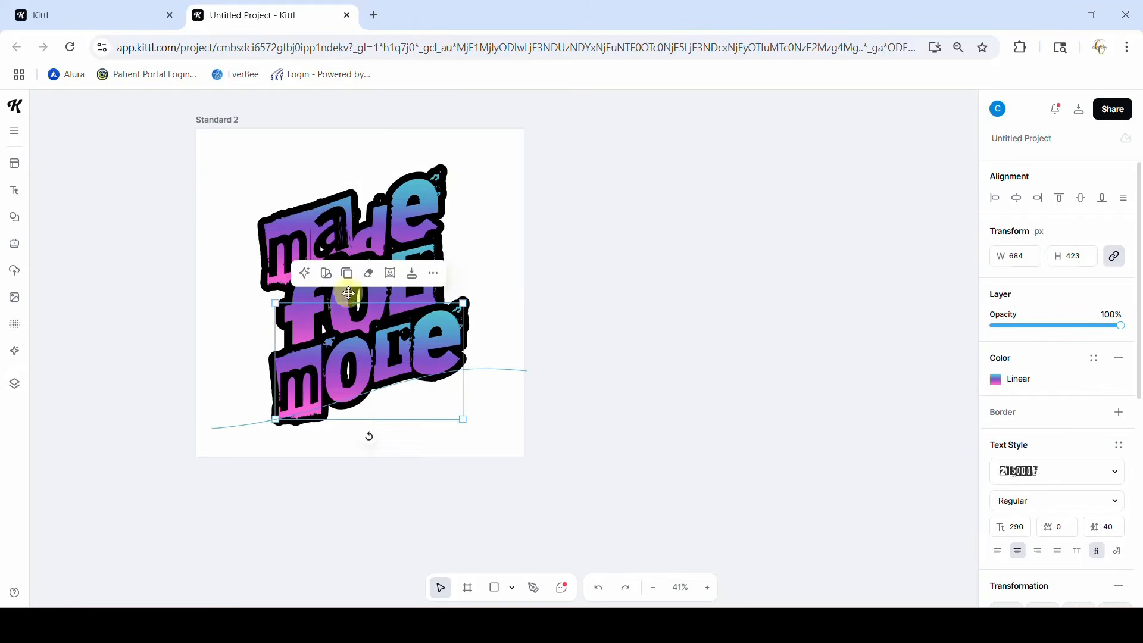
pyautogui.click(602, 302)
# - Bring the word "for" to the front of the other two words
pyautogui.click(430, 289)
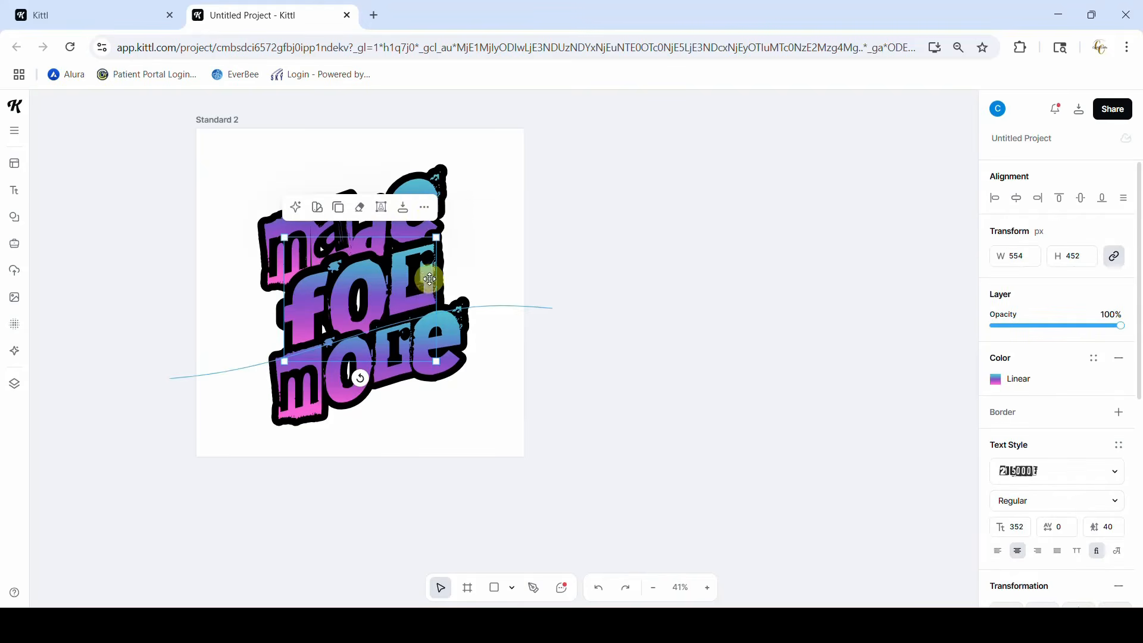
pyautogui.click(425, 207)
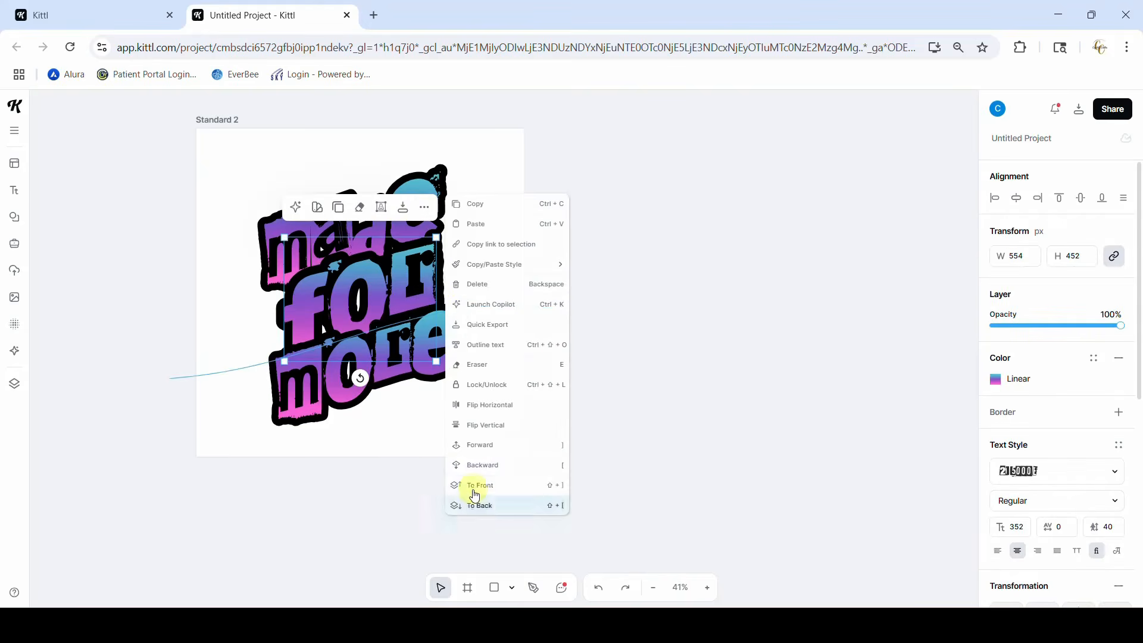
pyautogui.click(467, 504)
pyautogui.click(636, 471)
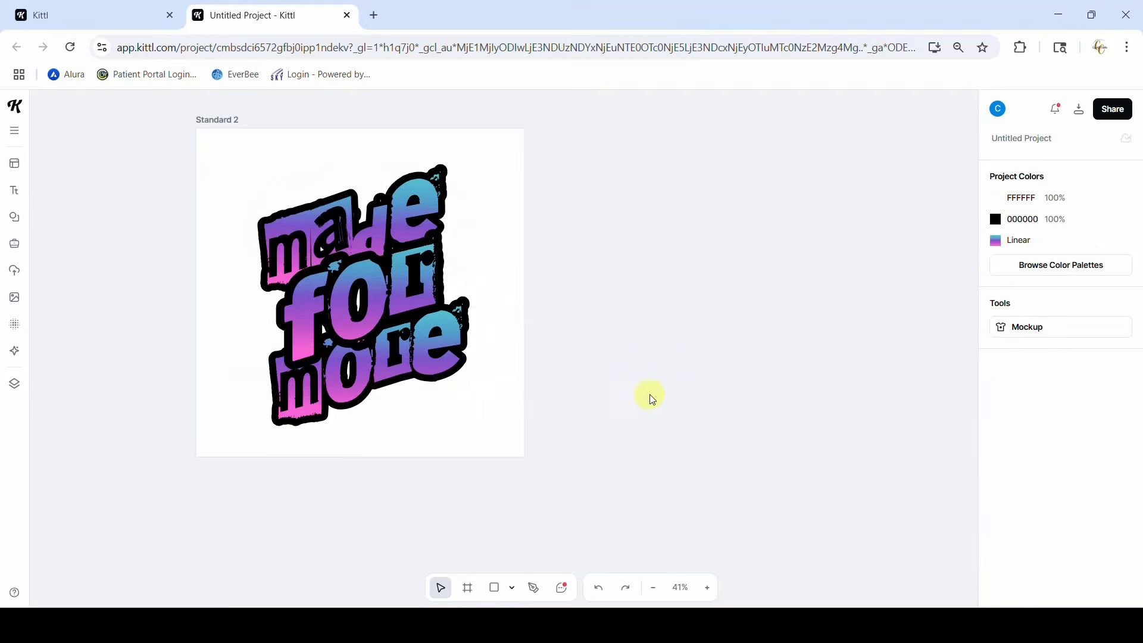
# - Rotate all three words together slightly clockwise to match the tilt of the reference lettering on the first artboard
pyautogui.scroll(5, 651, 399)
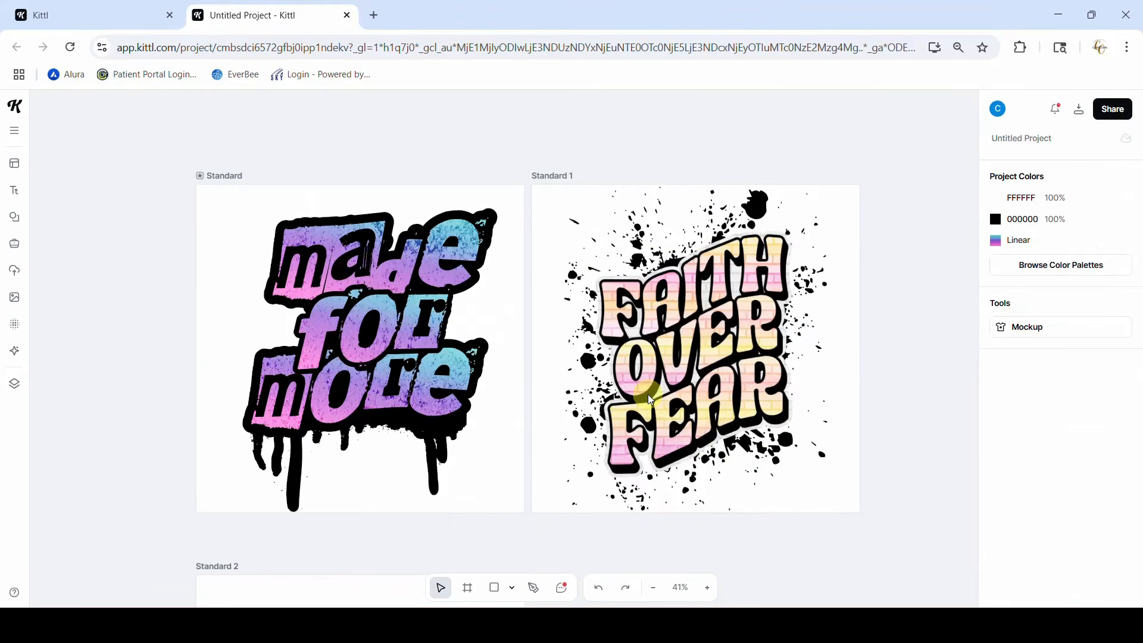
pyautogui.scroll(-5, 650, 397)
pyautogui.scroll(2, 649, 396)
pyautogui.scroll(-2, 648, 394)
pyautogui.moveTo(250, 332); pyautogui.dragTo(613, 475)
pyautogui.moveTo(363, 438); pyautogui.dragTo(340, 433)
pyautogui.click(597, 435)
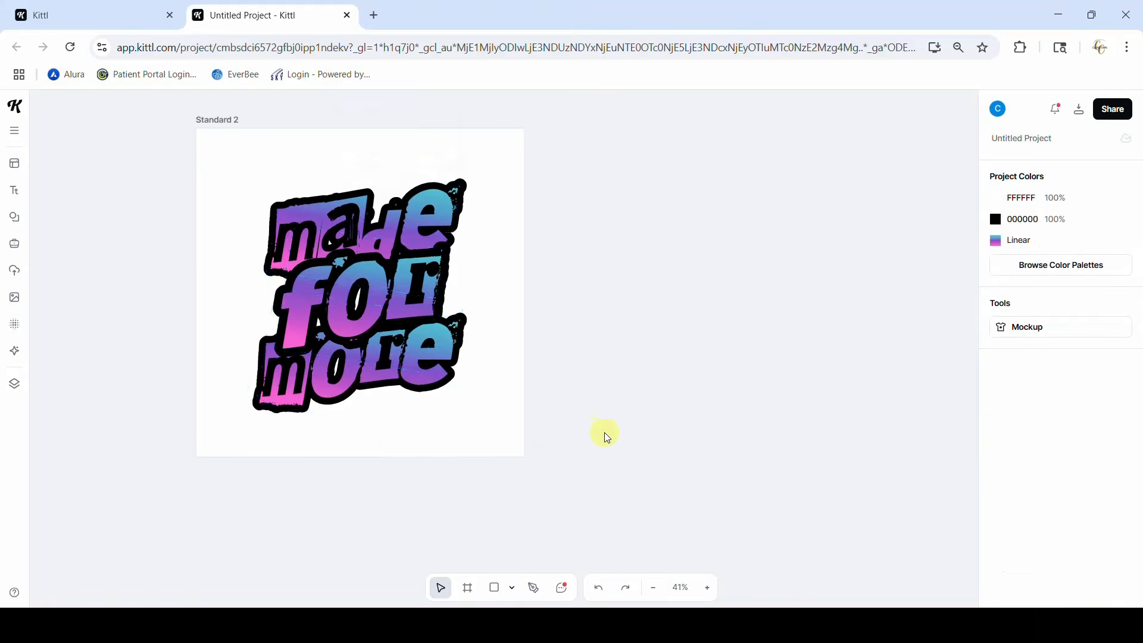
# - Set the block shadow outline width on "for" to 75
pyautogui.scroll(5, 606, 437)
pyautogui.scroll(-6, 607, 438)
pyautogui.click(411, 301)
pyautogui.scroll(-6, 1080, 482)
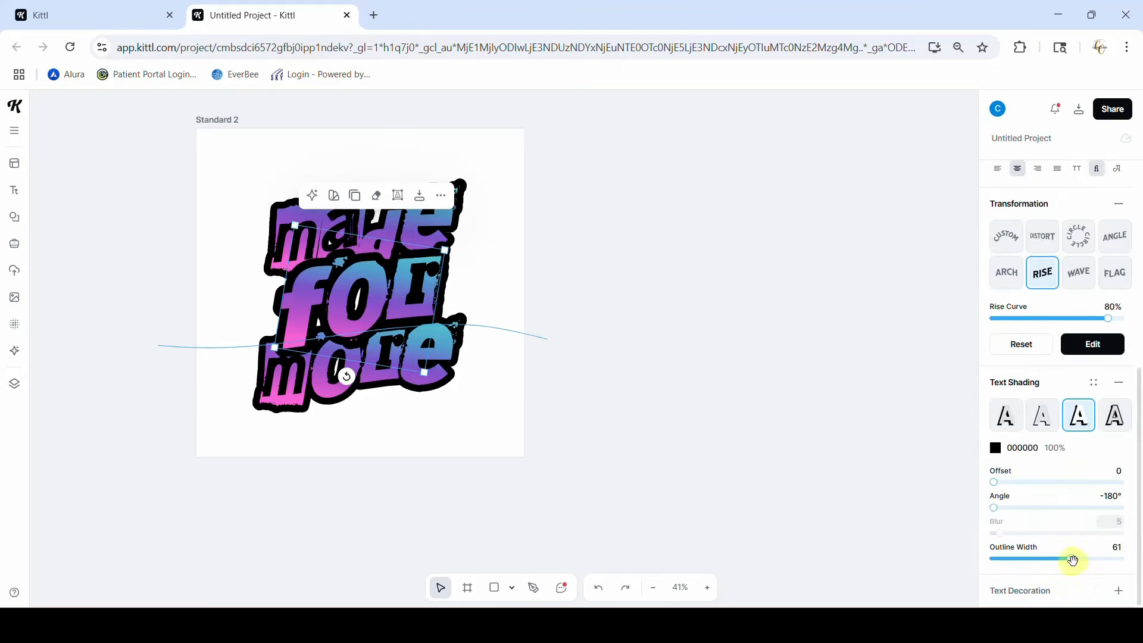
pyautogui.moveTo(1071, 561); pyautogui.dragTo(1091, 558)
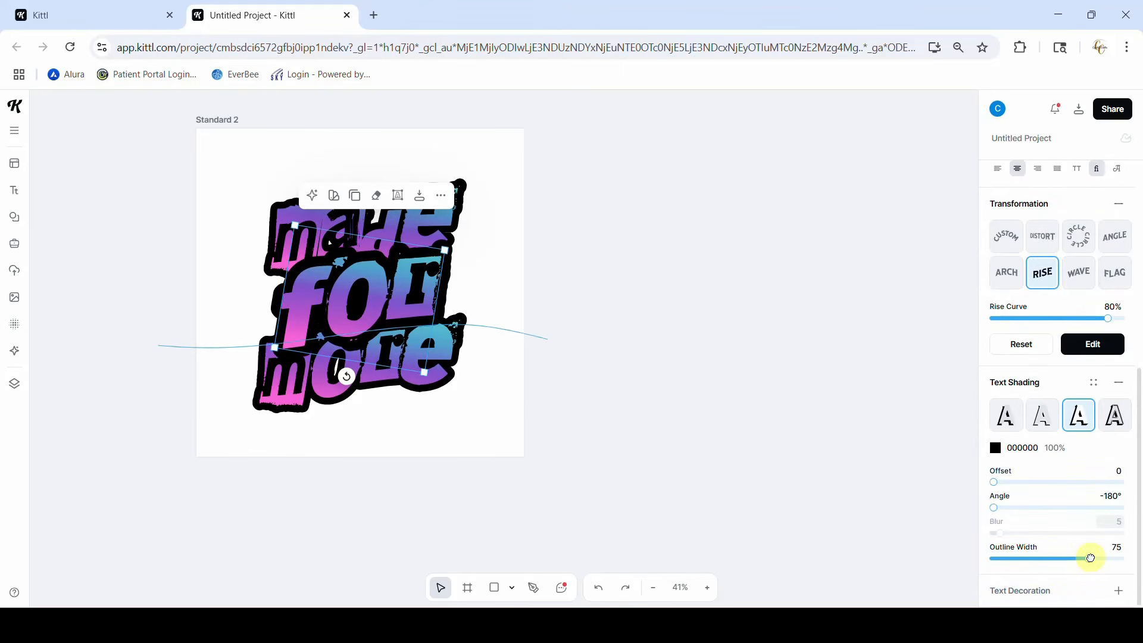
pyautogui.click(786, 473)
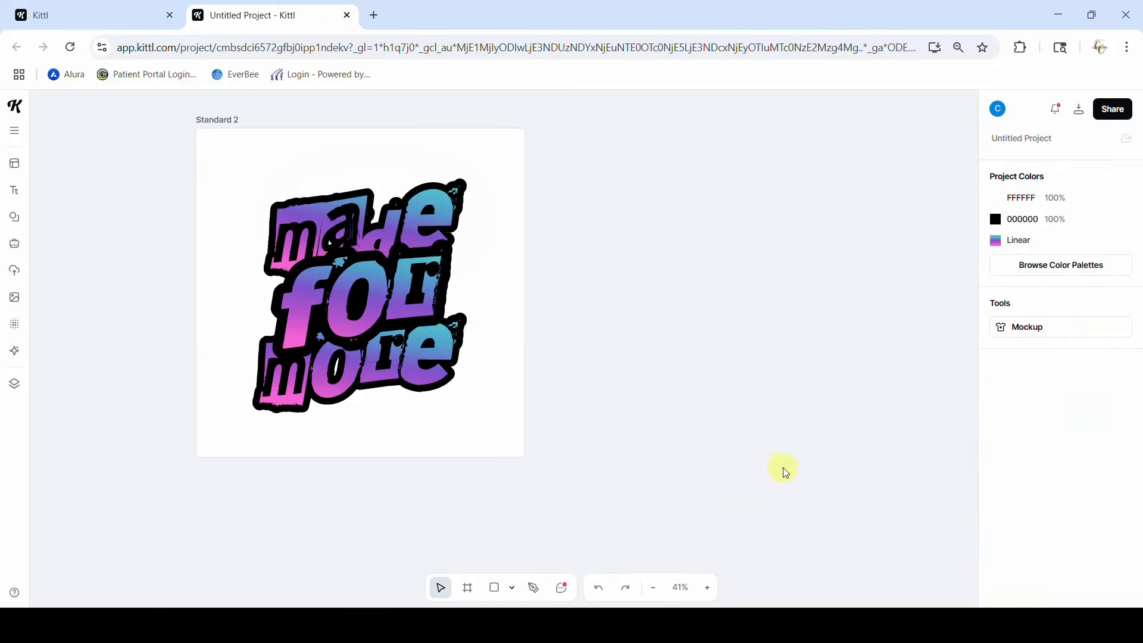
# - Add a basic circle shape to the artboard and color it black (000000)
pyautogui.click(15, 220)
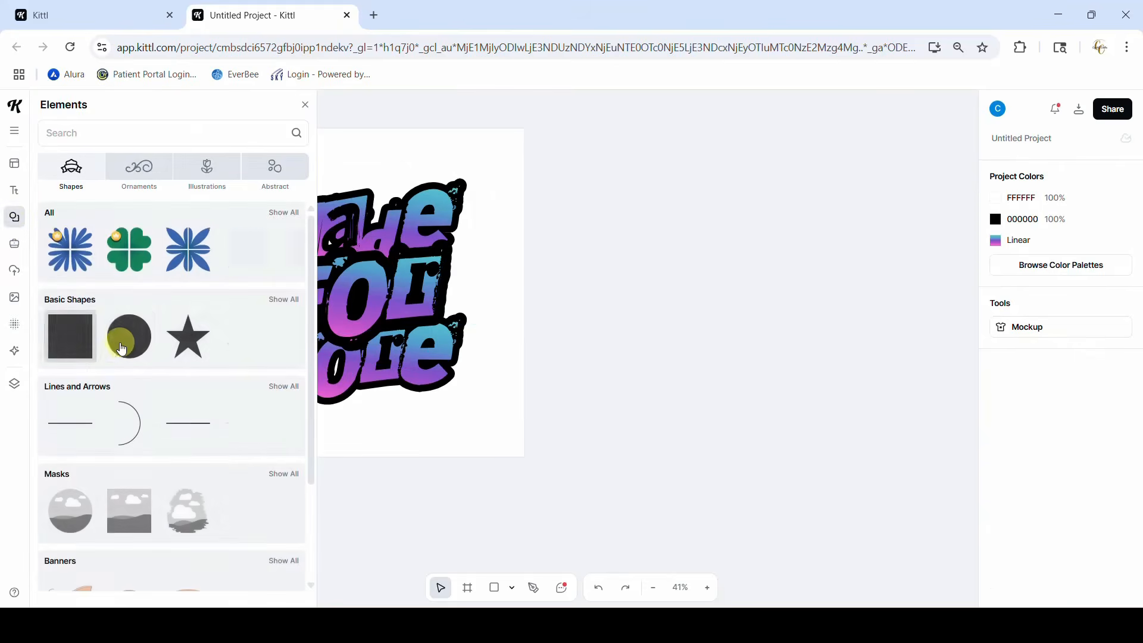
pyautogui.click(117, 353)
pyautogui.click(305, 105)
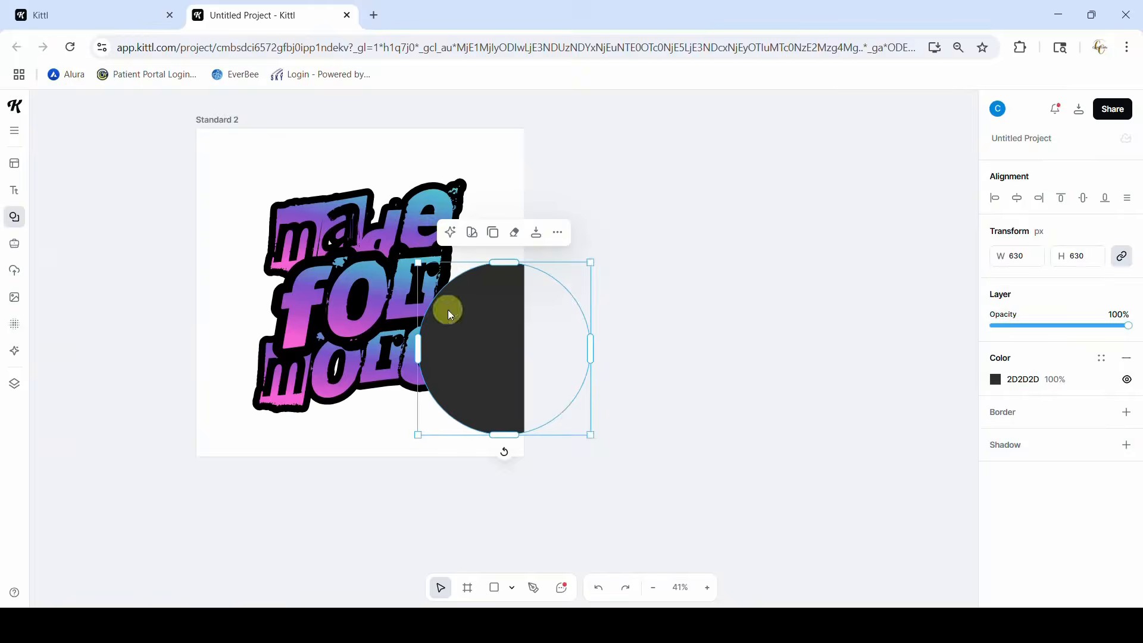
pyautogui.click(995, 380)
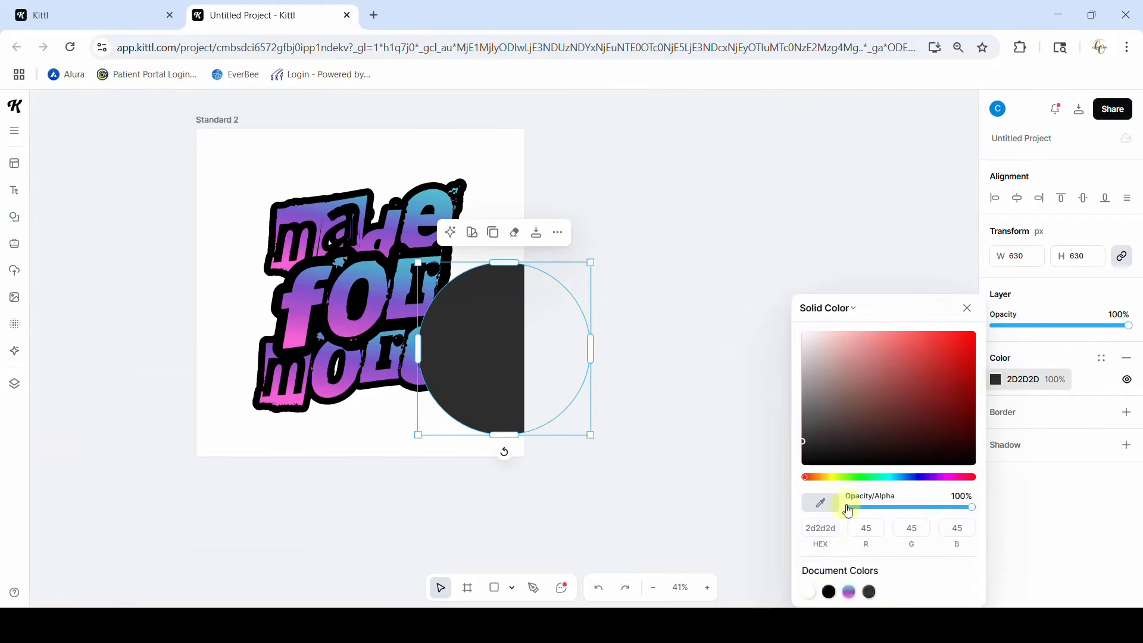
pyautogui.click(829, 591)
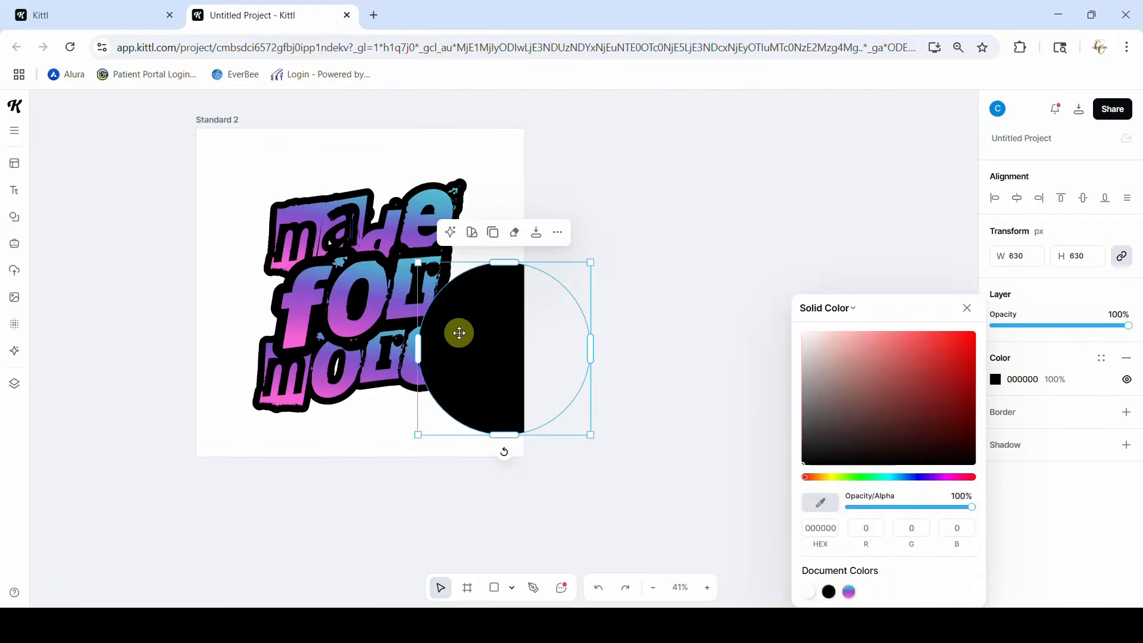
# - Center the black circle over the lettering, narrow it to about 560 × 630 px, and send it behind the words
pyautogui.moveTo(485, 378); pyautogui.dragTo(348, 333)
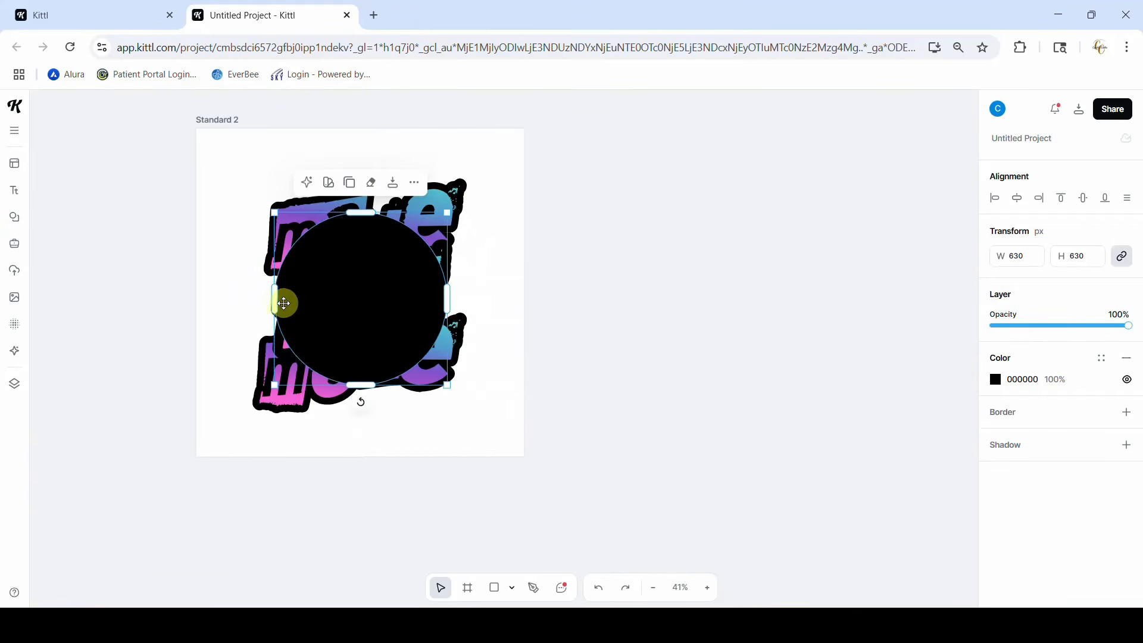
pyautogui.moveTo(276, 302); pyautogui.dragTo(287, 301)
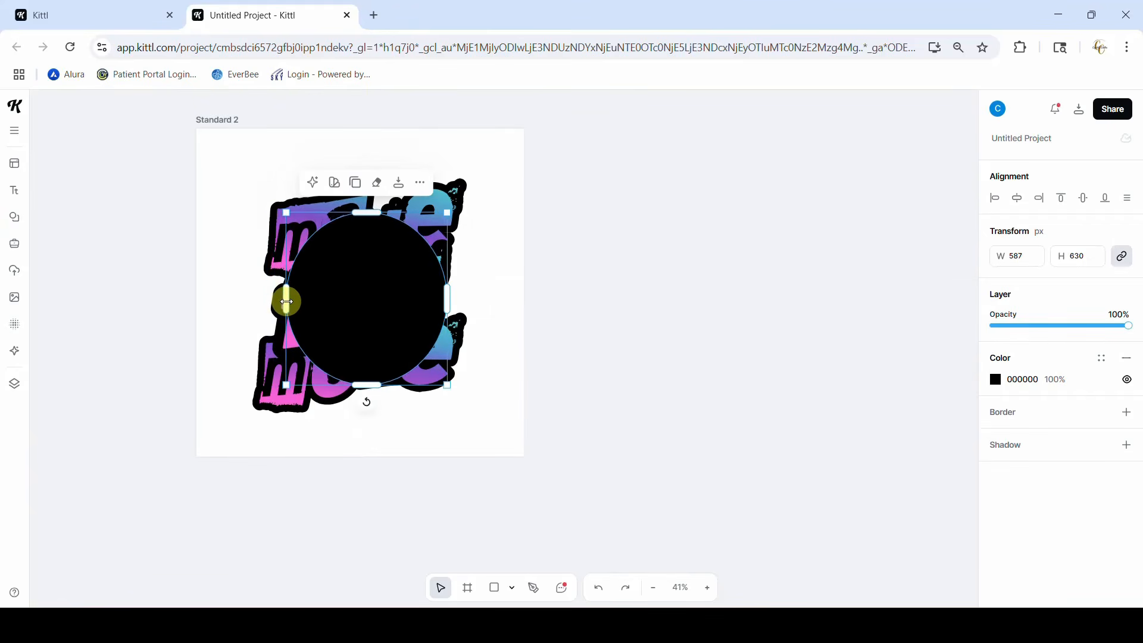
pyautogui.moveTo(446, 301); pyautogui.dragTo(440, 300)
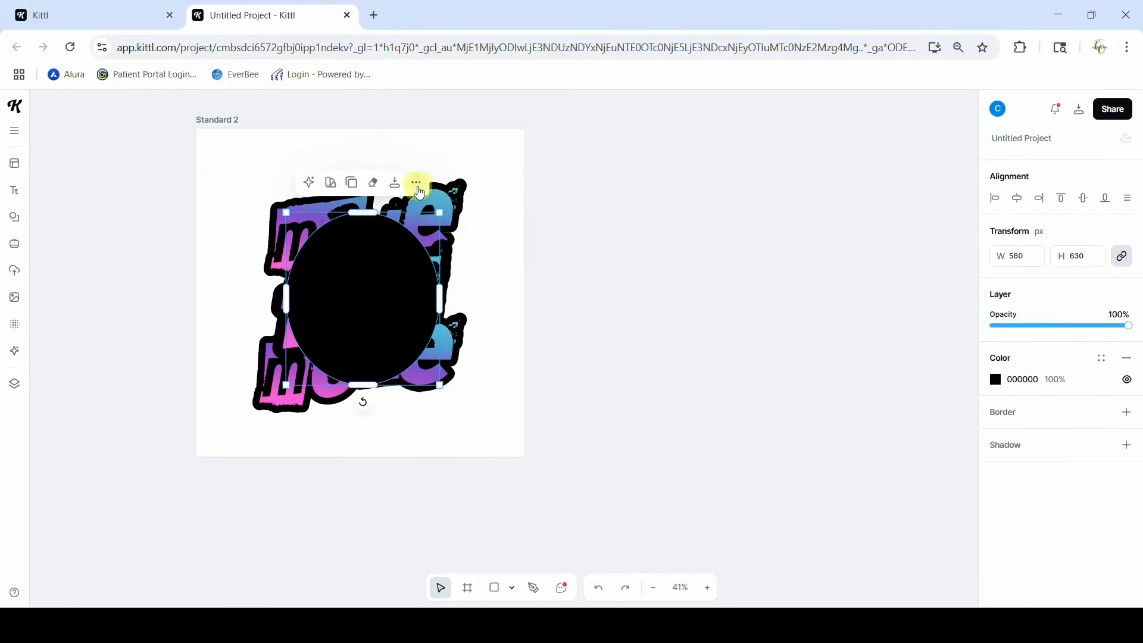
pyautogui.click(416, 182)
pyautogui.click(472, 480)
pyautogui.click(712, 470)
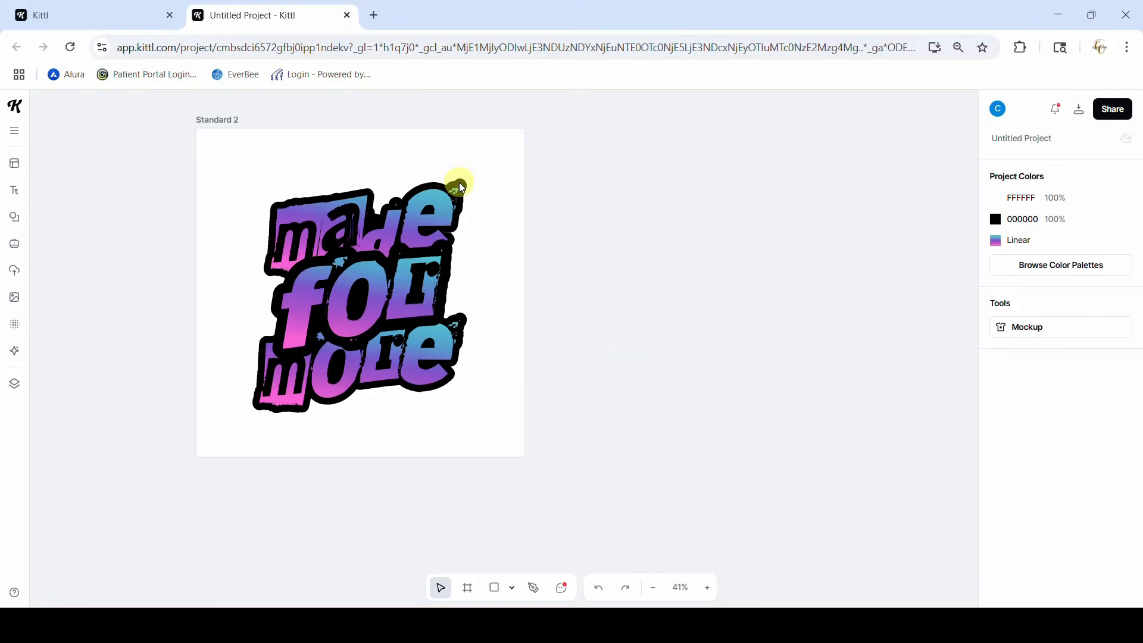
# - Set the block shadow outline width on "made" to 61 and slightly thicken the outline on "more"
pyautogui.click(415, 196)
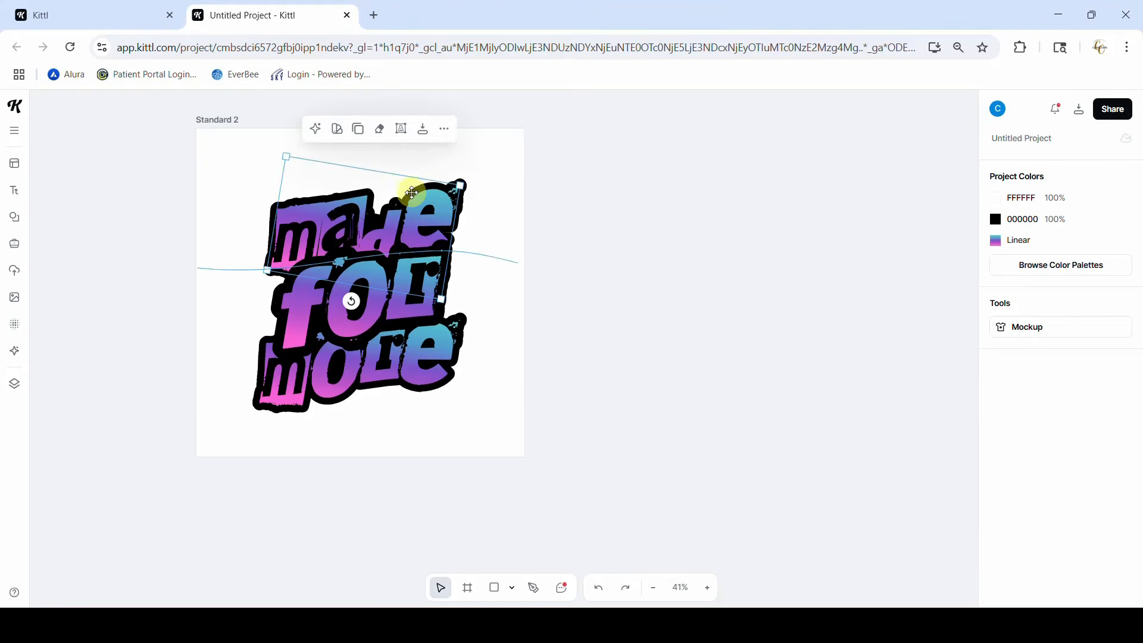
pyautogui.scroll(-6, 1125, 563)
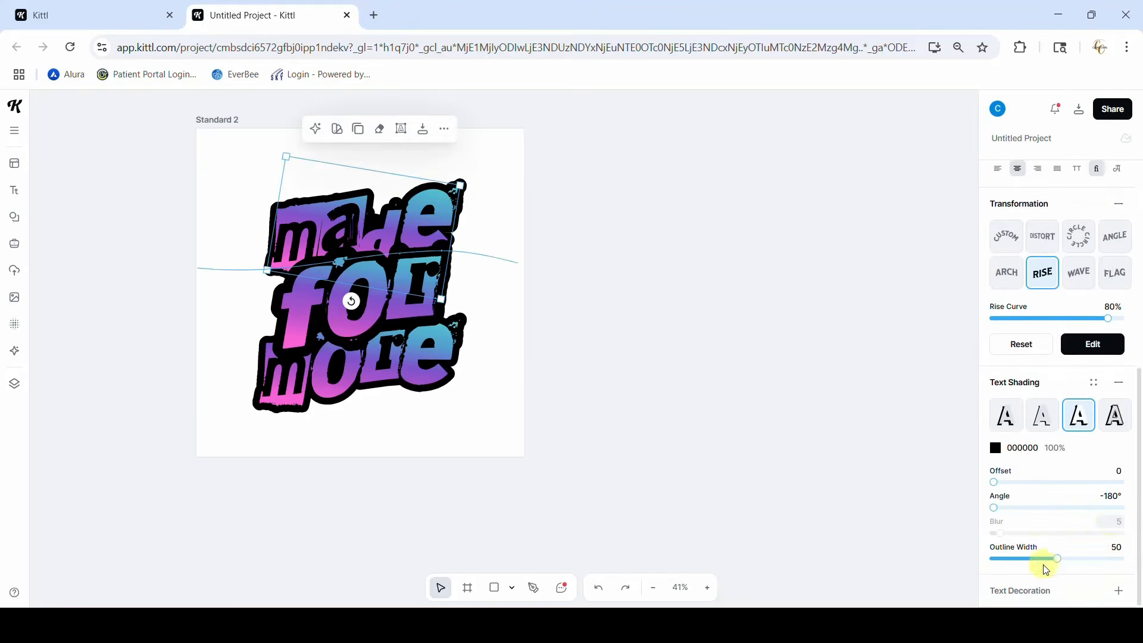
pyautogui.moveTo(1059, 561); pyautogui.dragTo(1072, 560)
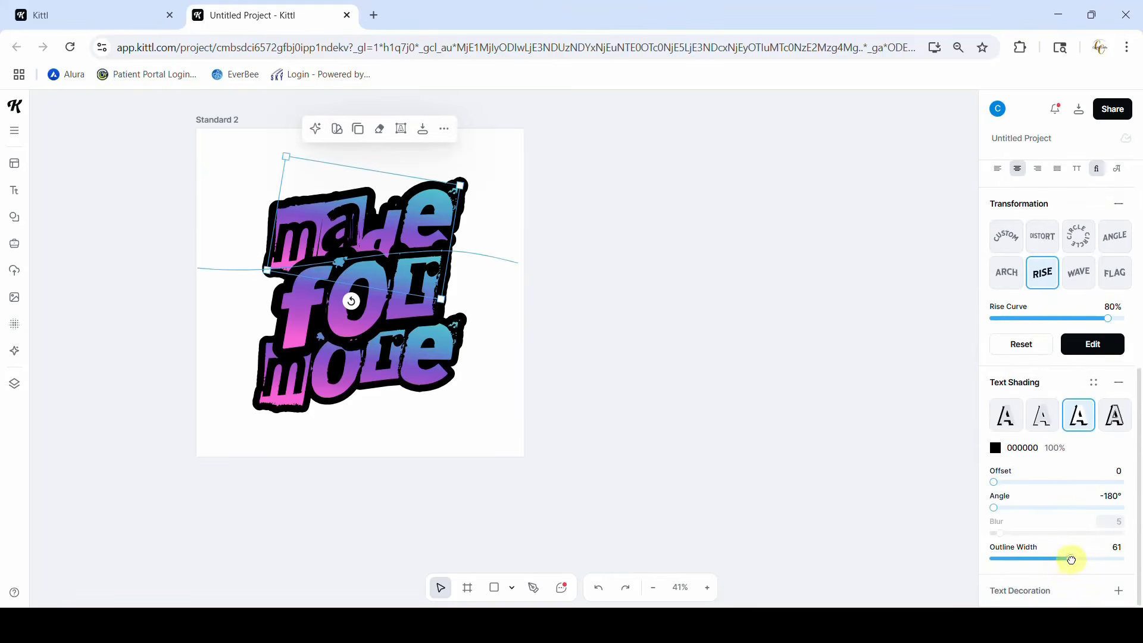
pyautogui.click(437, 372)
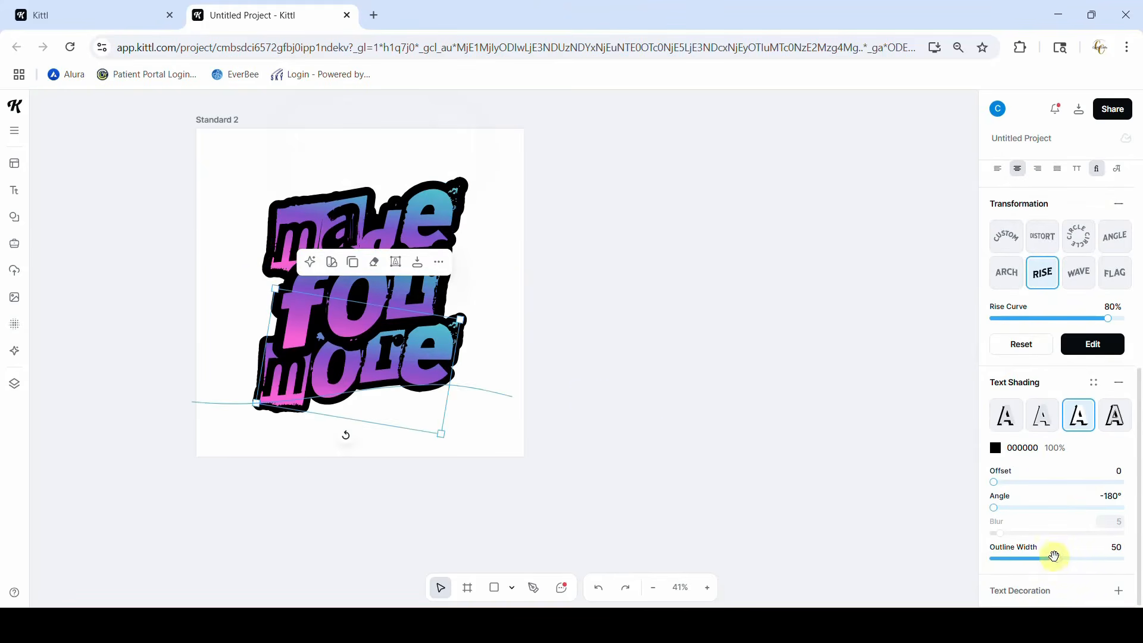
pyautogui.moveTo(1057, 557); pyautogui.dragTo(1077, 556)
pyautogui.click(797, 532)
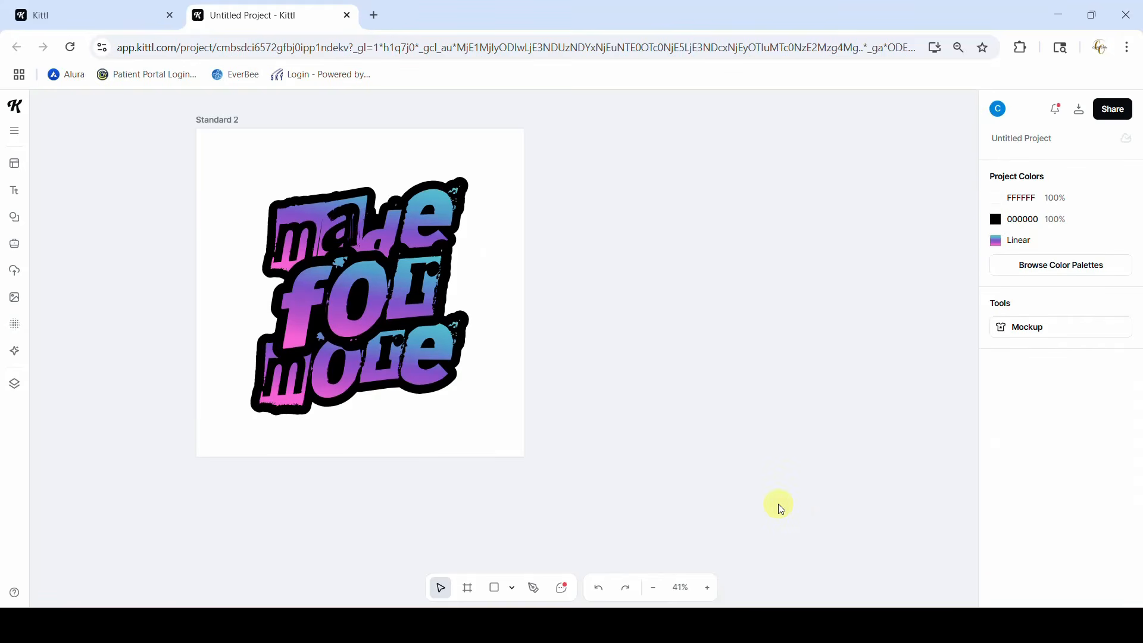
# - Compare the new lettering on Standard 2 with the finished "made for more" design on the first artboard
pyautogui.scroll(5, 778, 504)
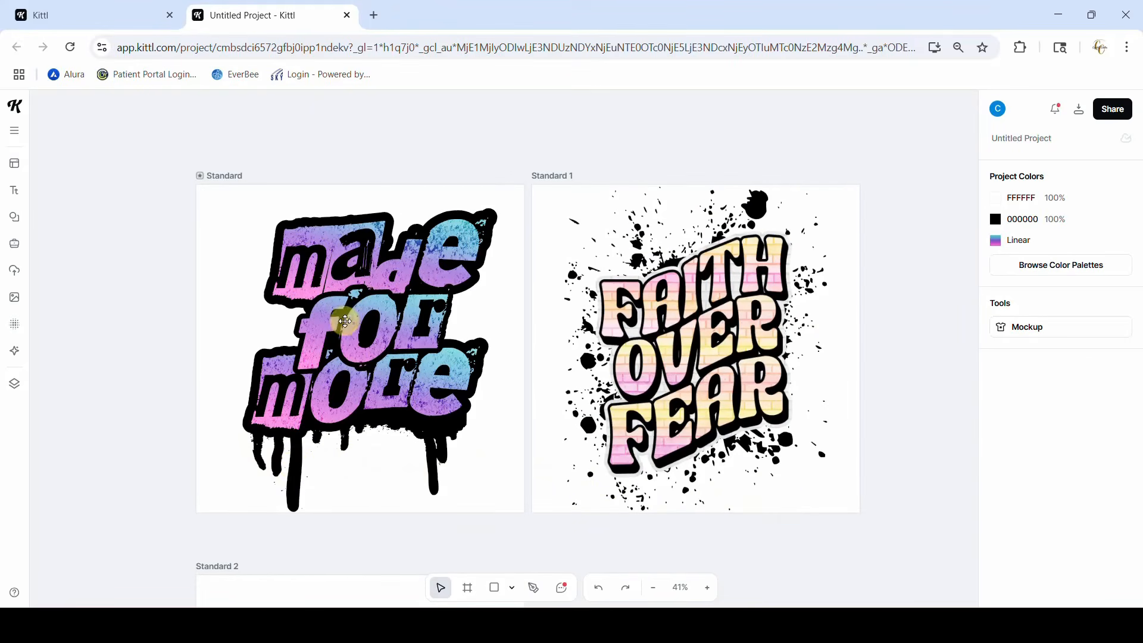
pyautogui.scroll(-3, 346, 322)
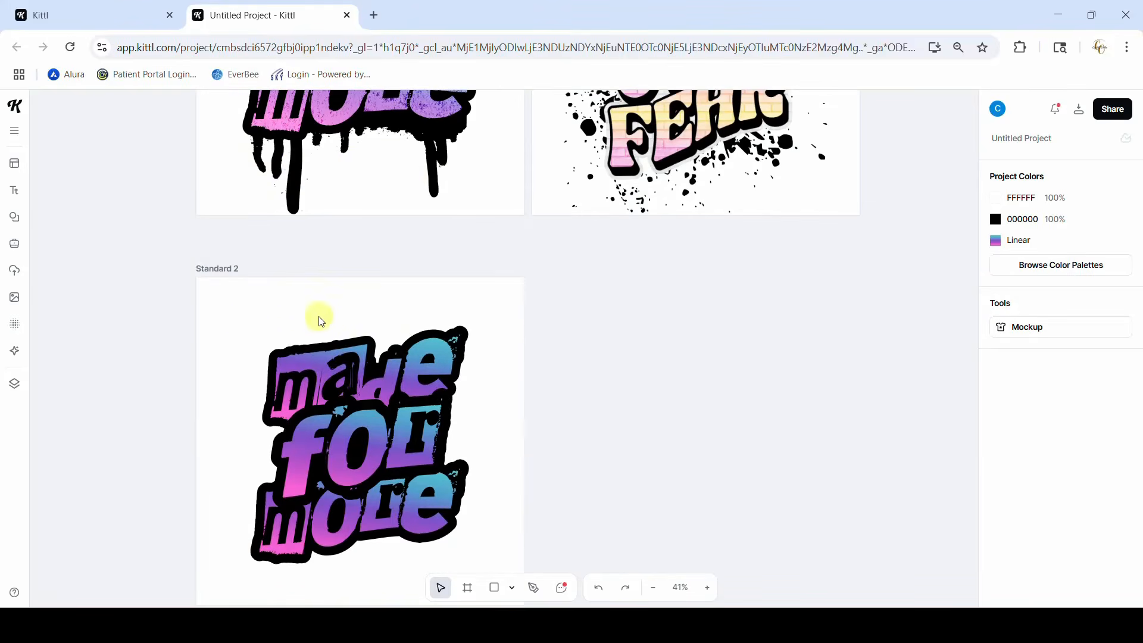
pyautogui.scroll(-2, 219, 319)
pyautogui.moveTo(232, 141); pyautogui.dragTo(533, 517)
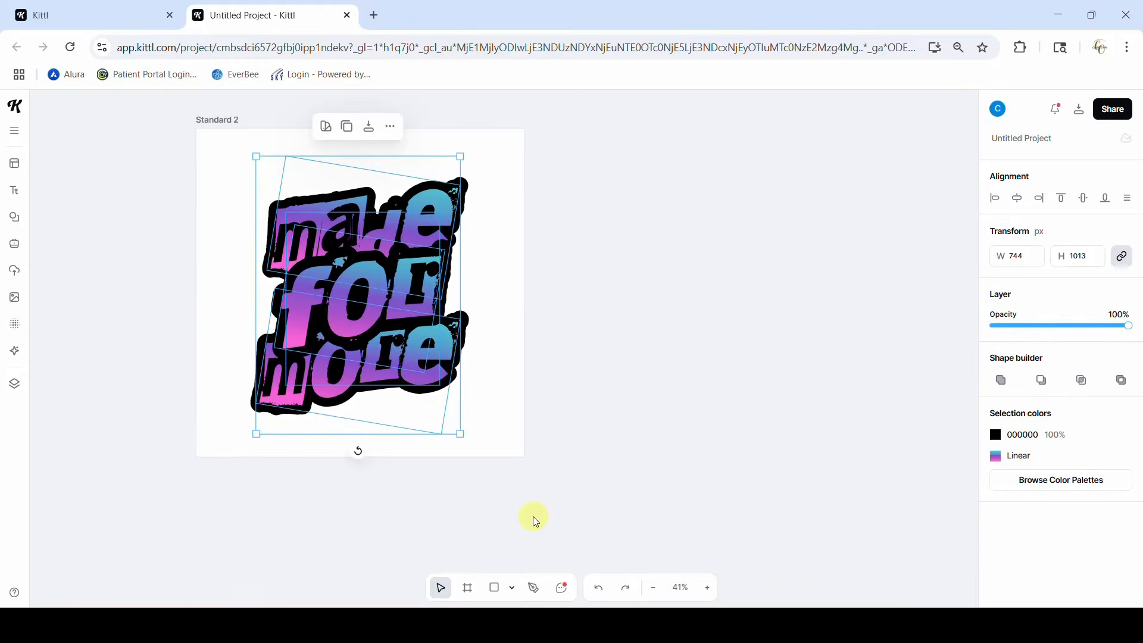
pyautogui.click(619, 397)
pyautogui.scroll(2, 197, 259)
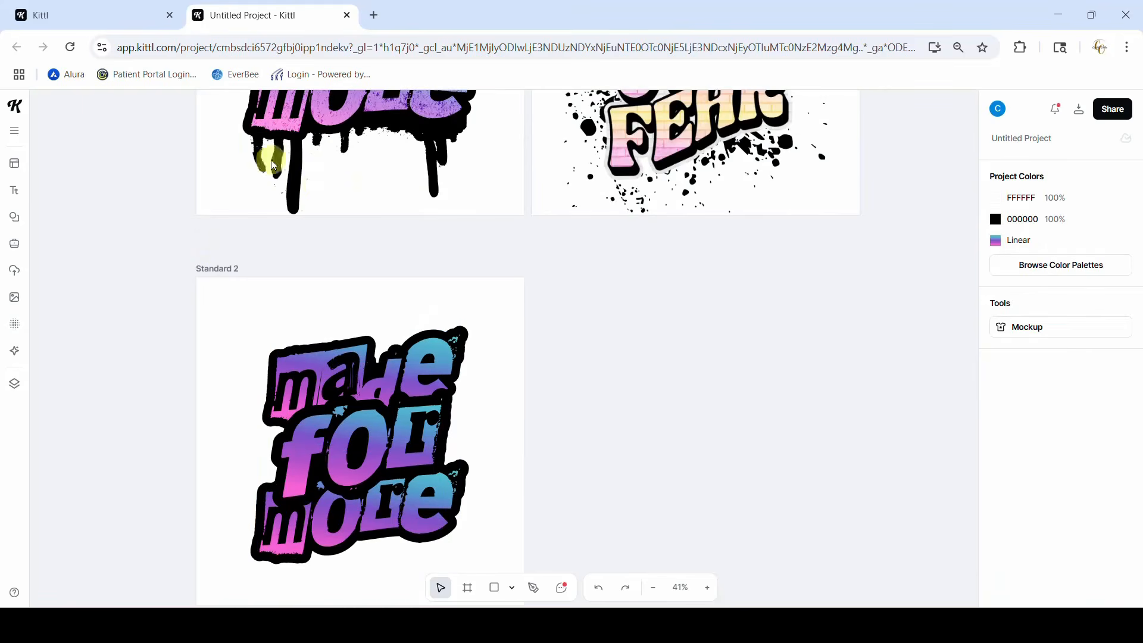
# - Search the elements for "paint drip" and add a wide horizontal dripping-paint strip to the canvas
pyautogui.click(15, 219)
pyautogui.click(121, 132)
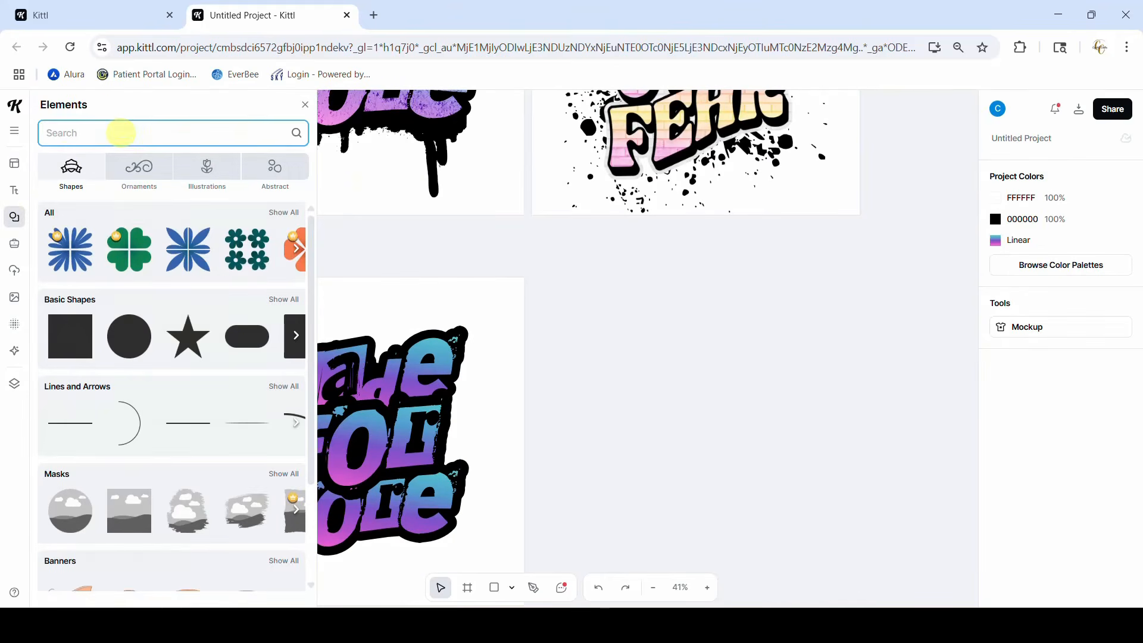
pyautogui.write('paint drip')
pyautogui.press('Return')
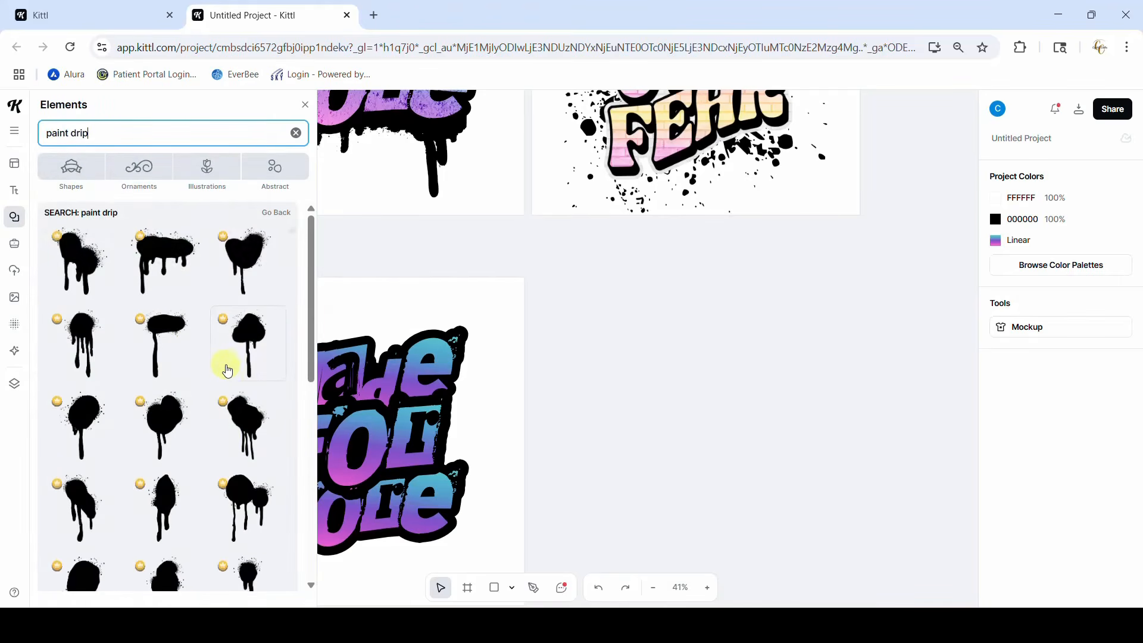
pyautogui.scroll(-5, 228, 373)
pyautogui.scroll(-4, 228, 370)
pyautogui.scroll(-1, 227, 370)
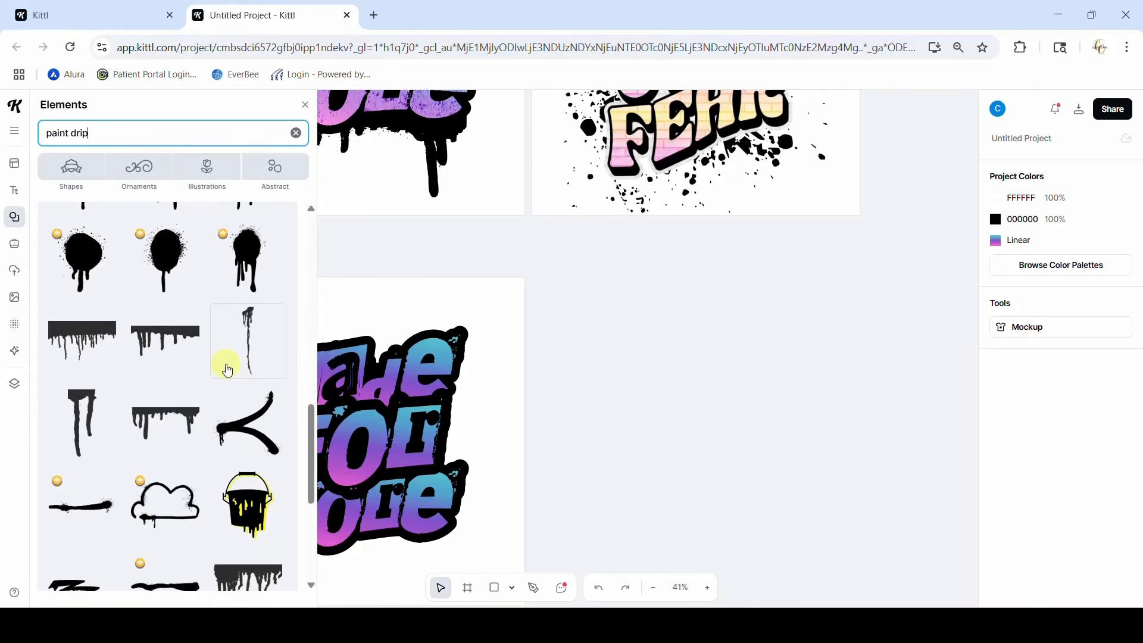
pyautogui.click(146, 421)
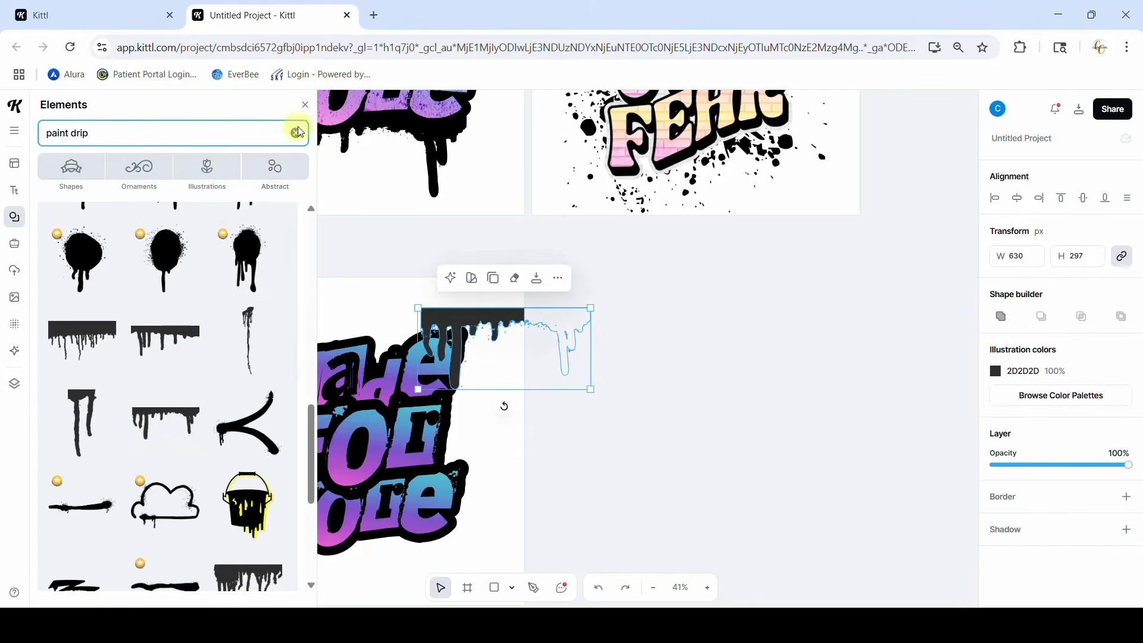
pyautogui.click(304, 104)
# - Move the paint drip beneath the word "more" and color it black (000000)
pyautogui.scroll(-3, 832, 365)
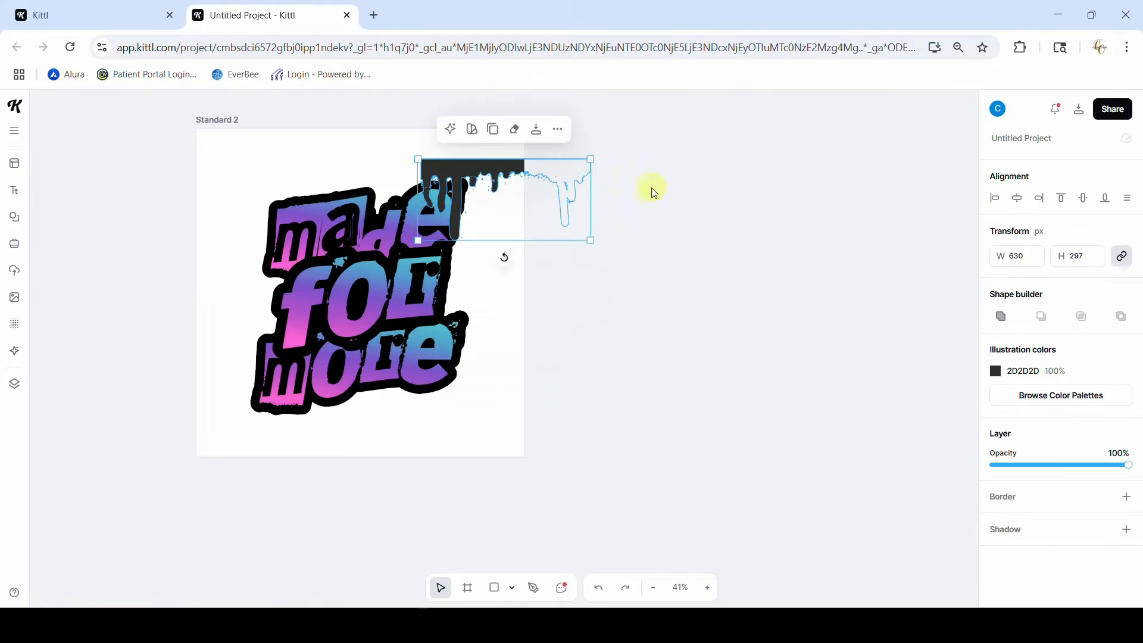
pyautogui.moveTo(493, 161); pyautogui.dragTo(326, 407)
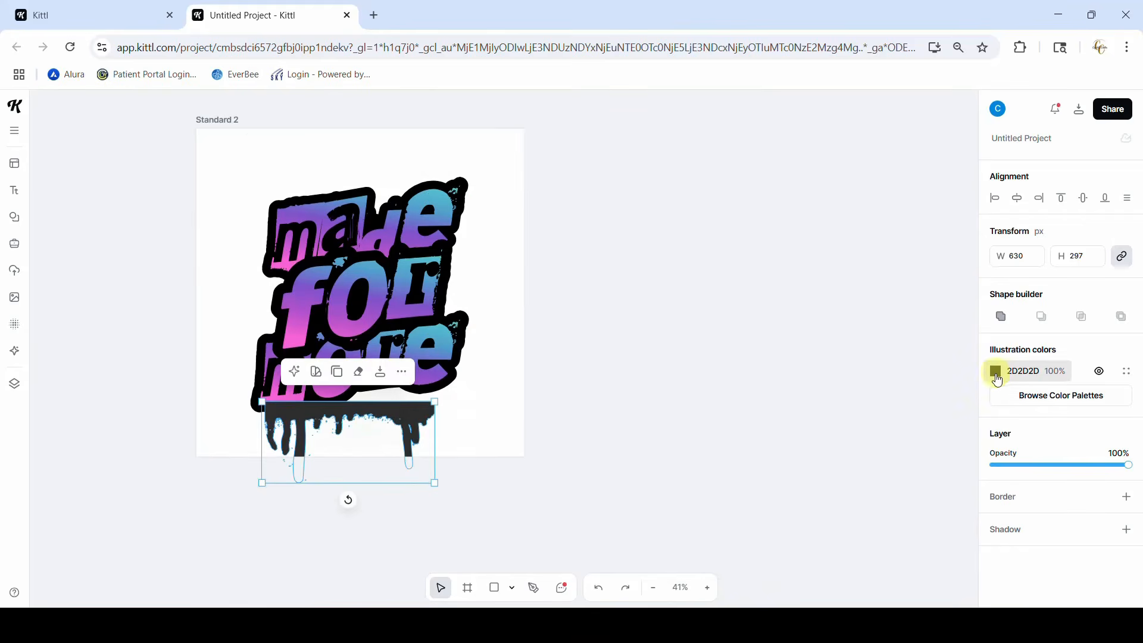
pyautogui.click(996, 373)
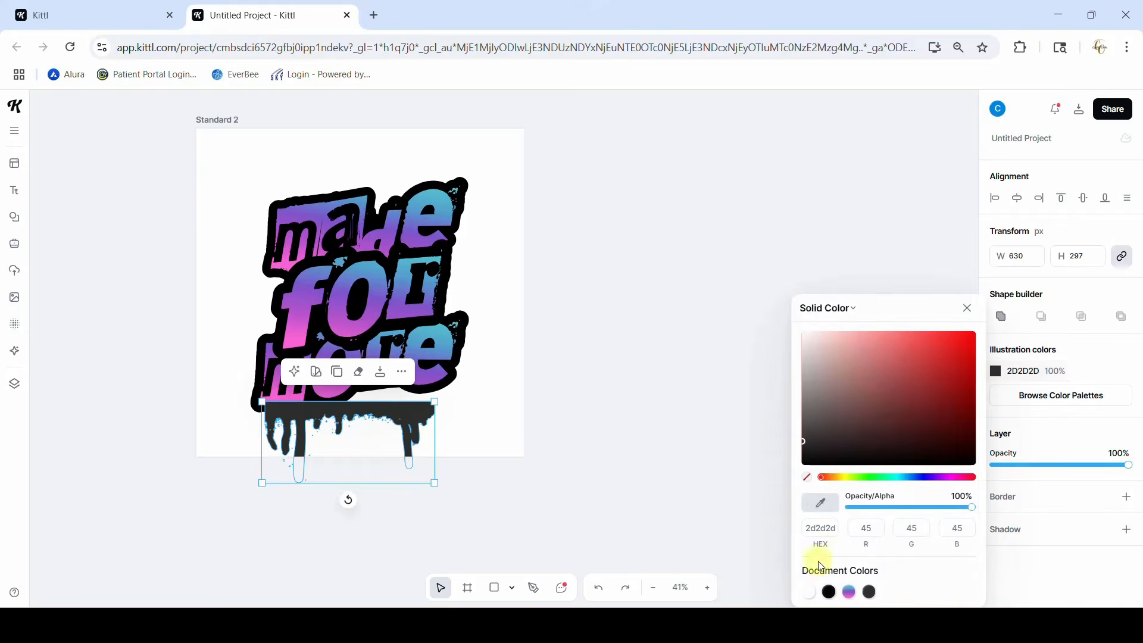
pyautogui.click(829, 592)
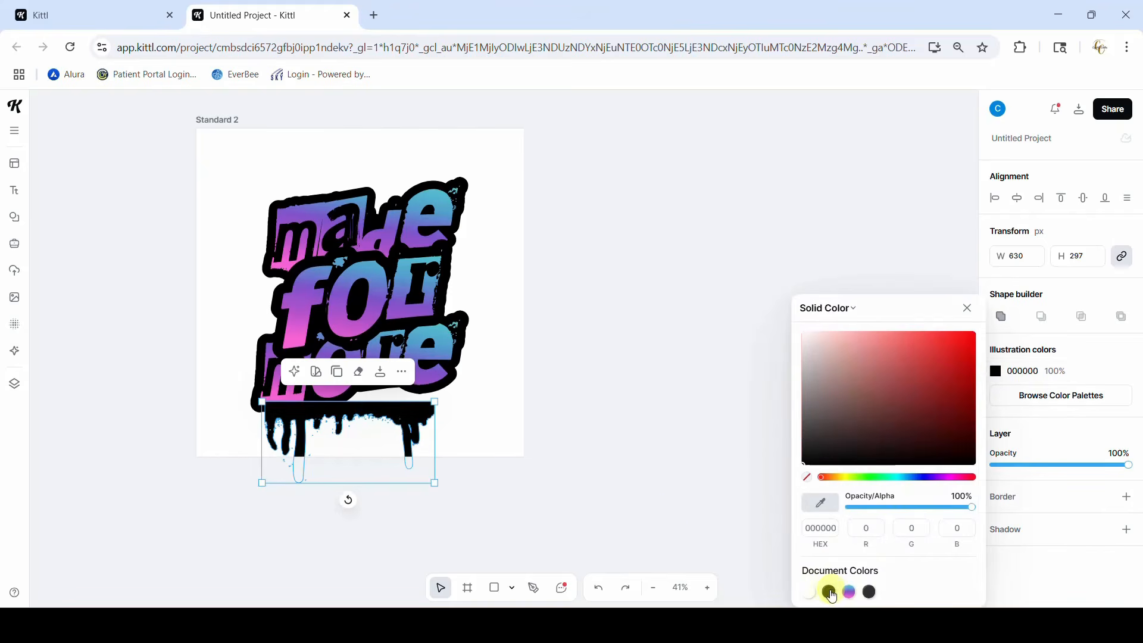
# - Enlarge the paint drip and tilt it slightly to span the lower edge of the word "more"
pyautogui.click(655, 503)
pyautogui.moveTo(405, 415); pyautogui.dragTo(400, 410)
pyautogui.moveTo(429, 478); pyautogui.dragTo(467, 492)
pyautogui.moveTo(364, 514); pyautogui.dragTo(368, 511)
pyautogui.moveTo(434, 412); pyautogui.dragTo(433, 400)
pyautogui.click(612, 362)
pyautogui.scroll(5, 612, 362)
pyautogui.scroll(-5, 612, 362)
# - Refine the paint drip's size and rotation and send it behind the lettering
pyautogui.click(411, 395)
pyautogui.moveTo(366, 500); pyautogui.dragTo(362, 500)
pyautogui.moveTo(462, 380); pyautogui.dragTo(450, 385)
pyautogui.click(405, 358)
pyautogui.click(455, 574)
pyautogui.rightClick(423, 435)
pyautogui.click(455, 512)
# - Tilt the lettering slightly clockwise and fine-tune its fit with the drip so the paint hangs from "more"
pyautogui.moveTo(430, 424); pyautogui.dragTo(425, 436)
pyautogui.moveTo(448, 395); pyautogui.dragTo(458, 384)
pyautogui.moveTo(361, 434); pyautogui.dragTo(349, 433)
pyautogui.moveTo(427, 423); pyautogui.dragTo(422, 425)
pyautogui.click(621, 416)
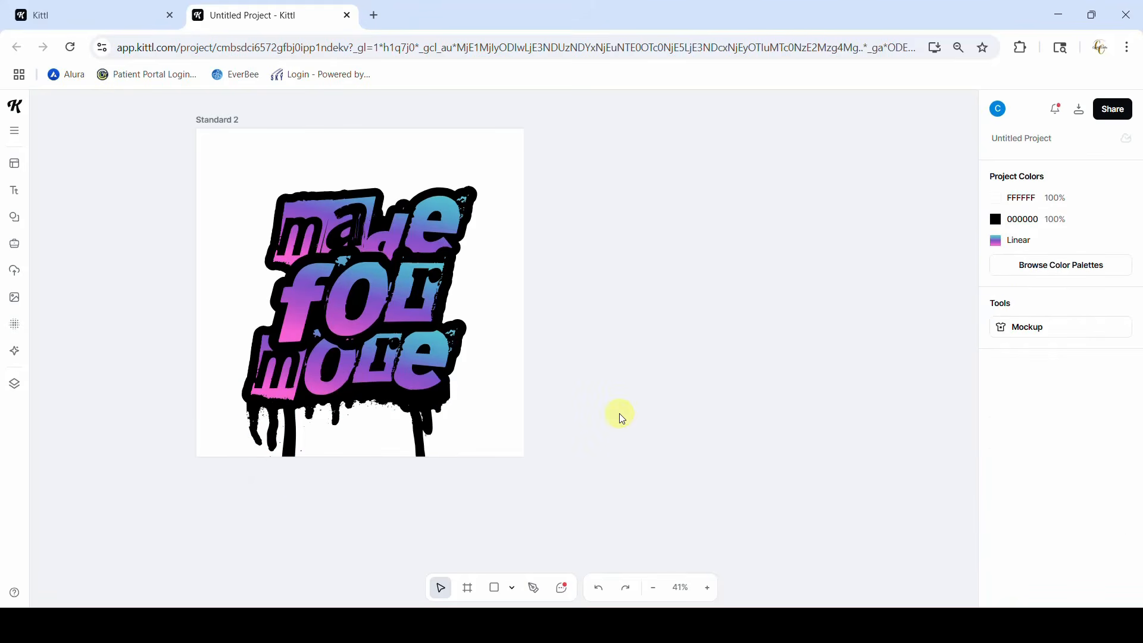
# - Move the lettering and paint drip up together until the whole design fits inside the artboard
pyautogui.moveTo(141, 186); pyautogui.dragTo(374, 498)
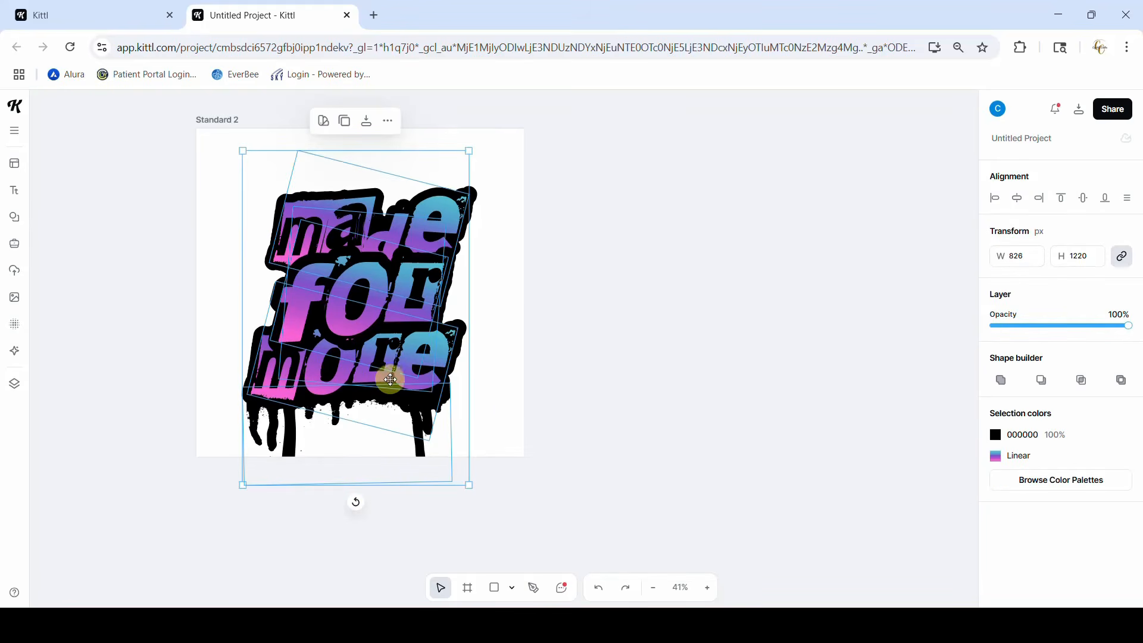
pyautogui.click(655, 370)
pyautogui.moveTo(421, 408); pyautogui.dragTo(418, 383)
pyautogui.click(687, 388)
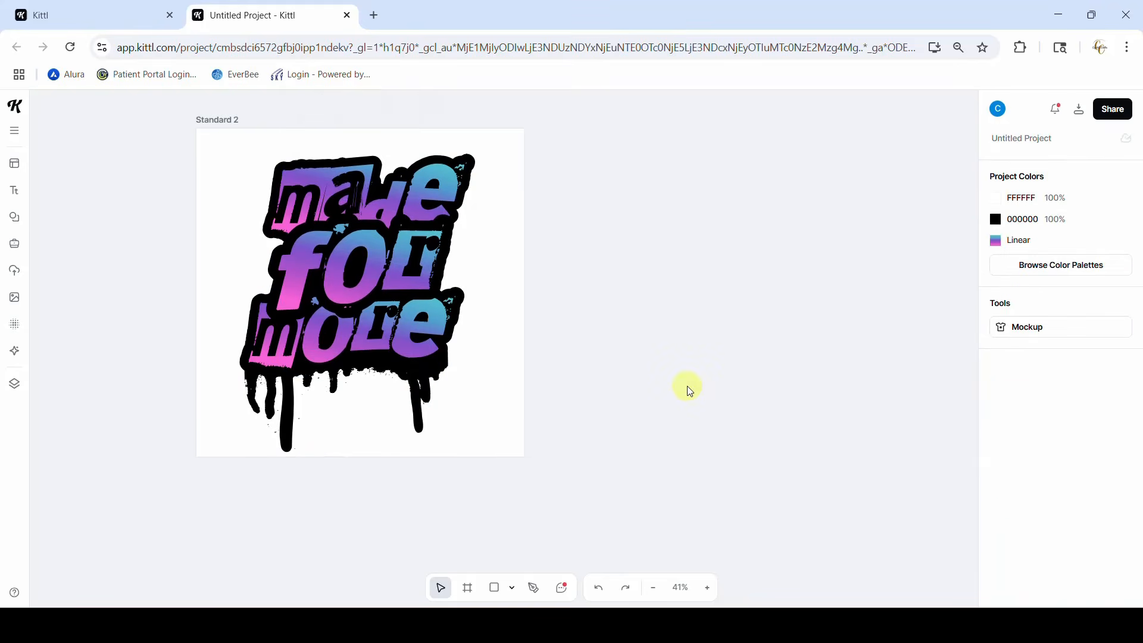
# - Shift the Standard 2 artboard to the right on the canvas, clear of the area the side library covers
pyautogui.scroll(8, 689, 390)
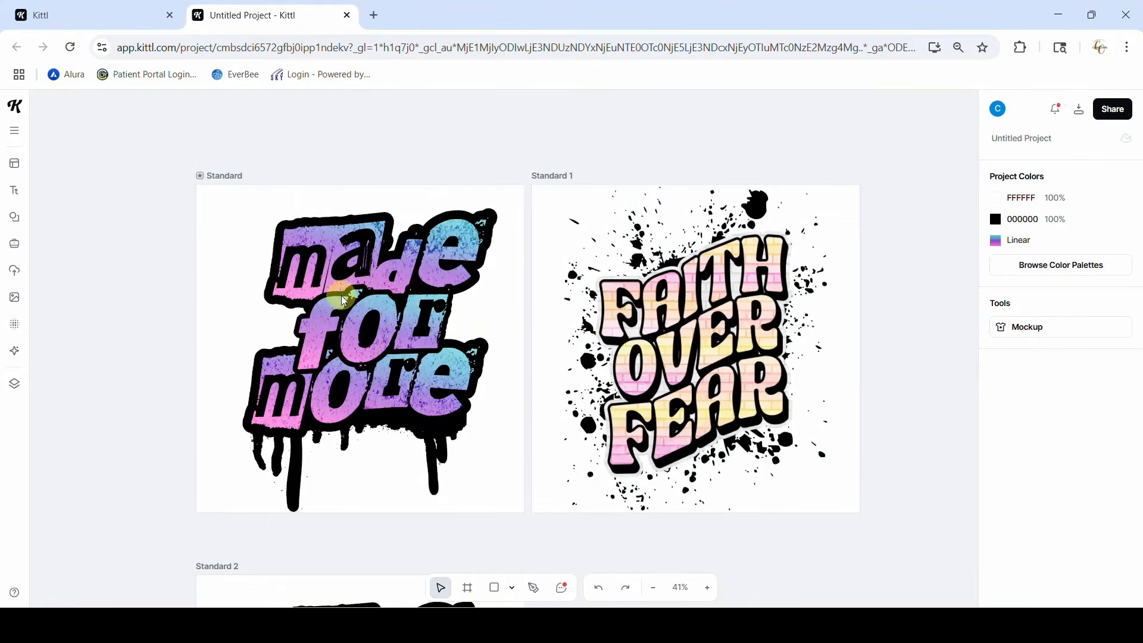
pyautogui.scroll(-8, 333, 329)
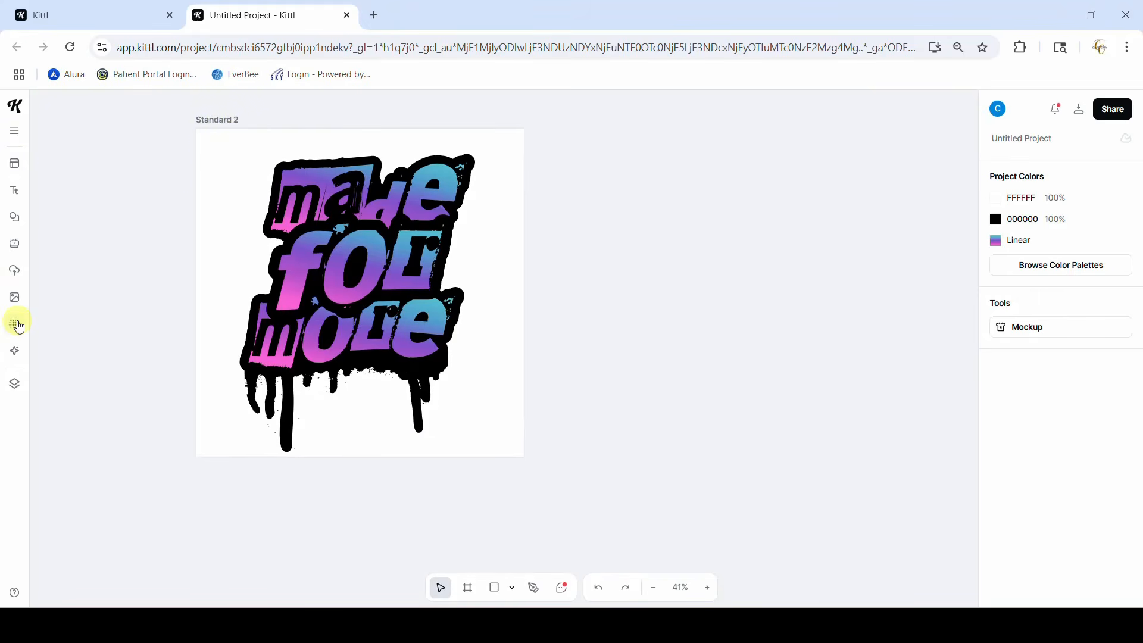
pyautogui.click(224, 120)
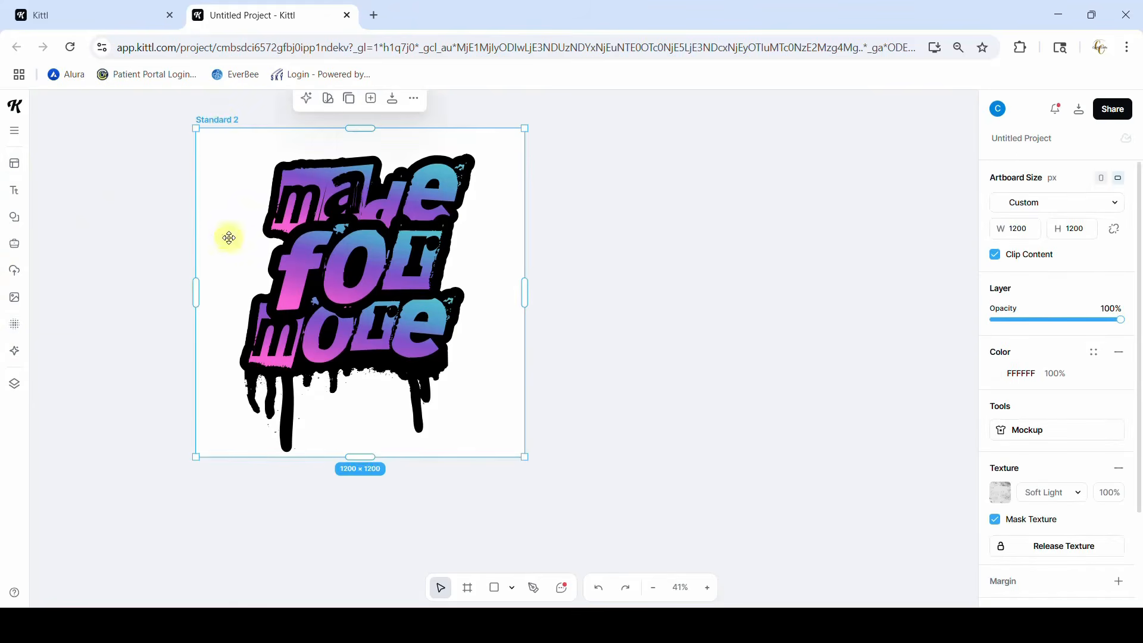
pyautogui.moveTo(216, 119); pyautogui.dragTo(526, 120)
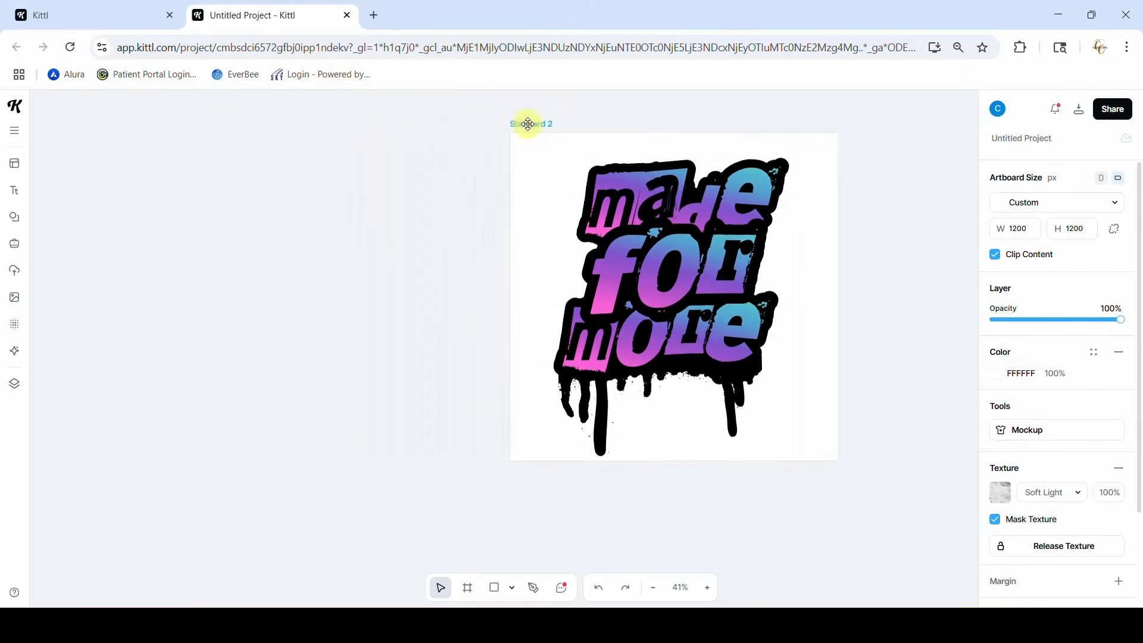
# - Apply a heavily mottled gray texture from the Grunge Textures collection to the Standard 2 artboard
pyautogui.click(14, 327)
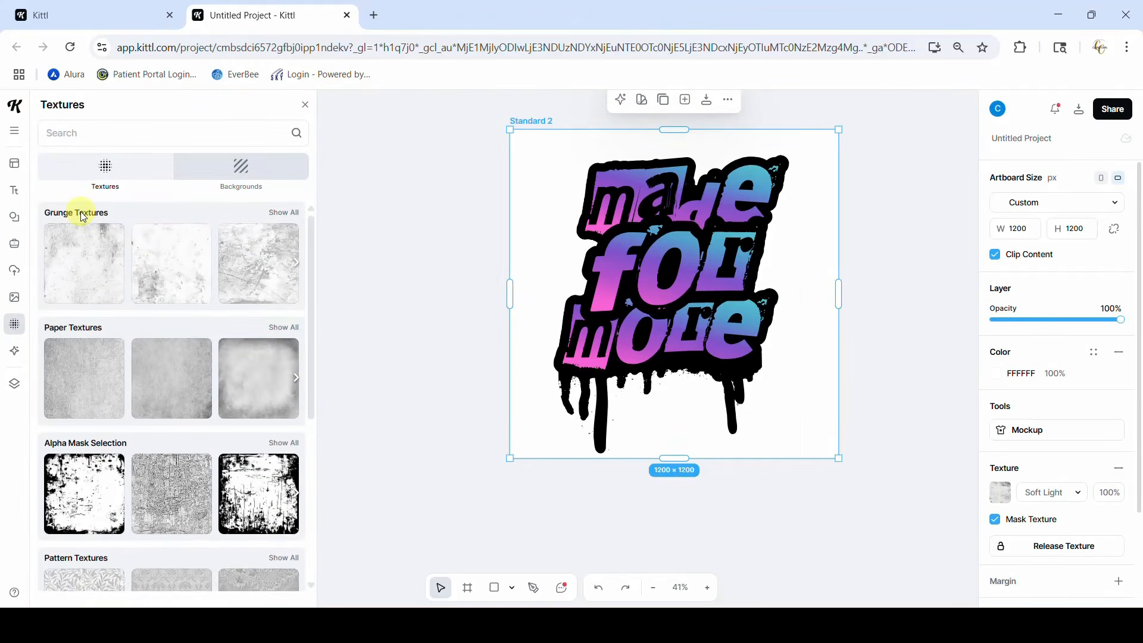
pyautogui.click(282, 214)
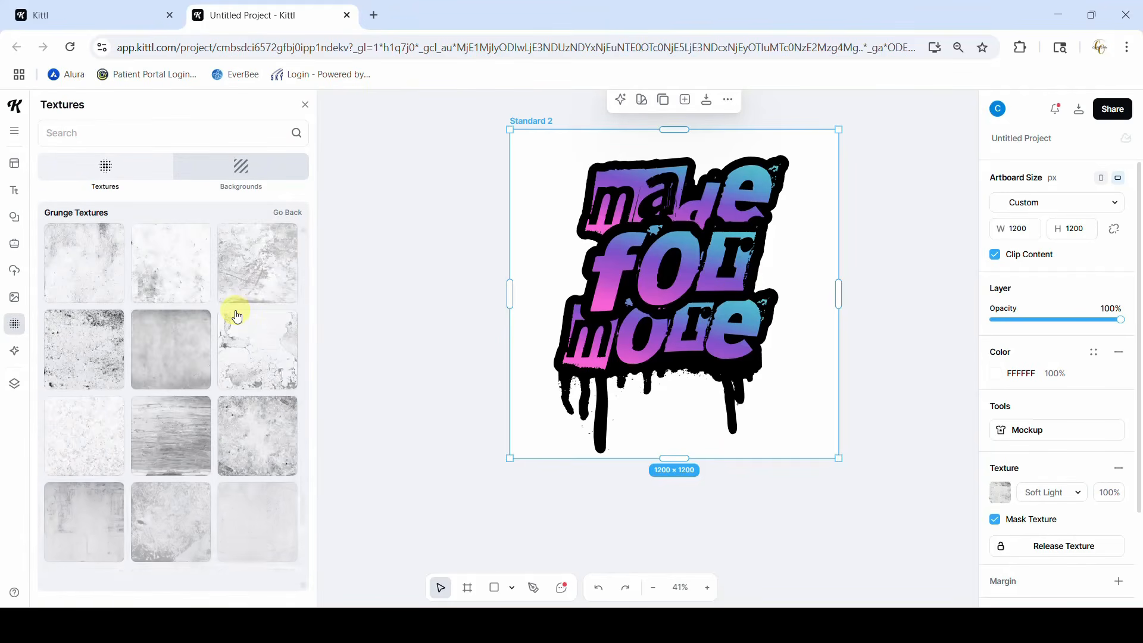
pyautogui.scroll(-3, 237, 315)
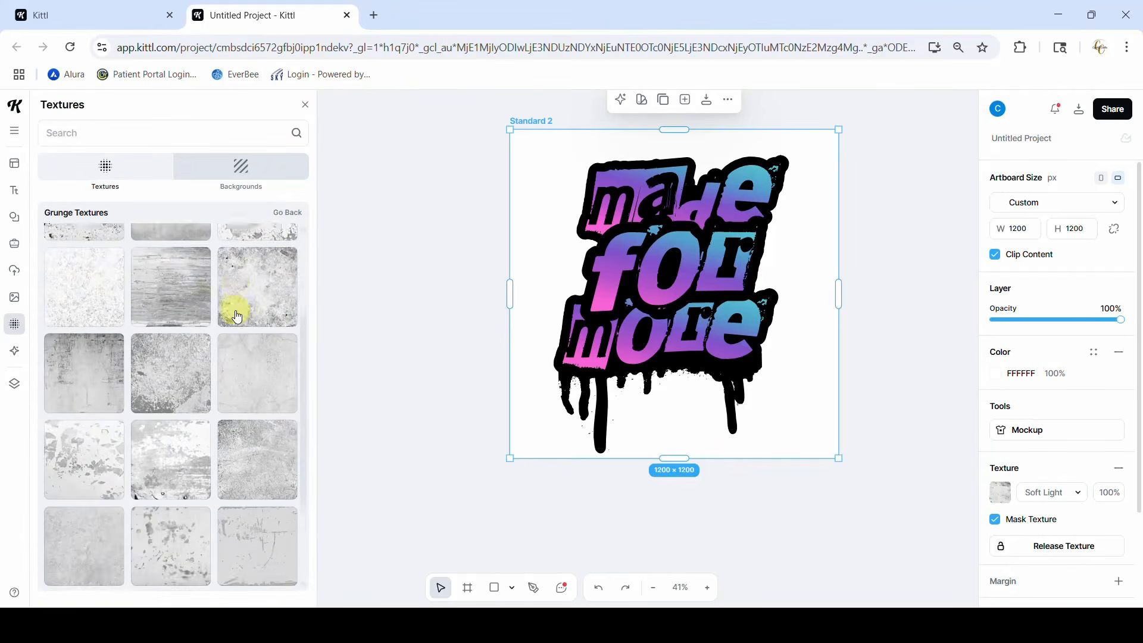
pyautogui.scroll(-2, 237, 315)
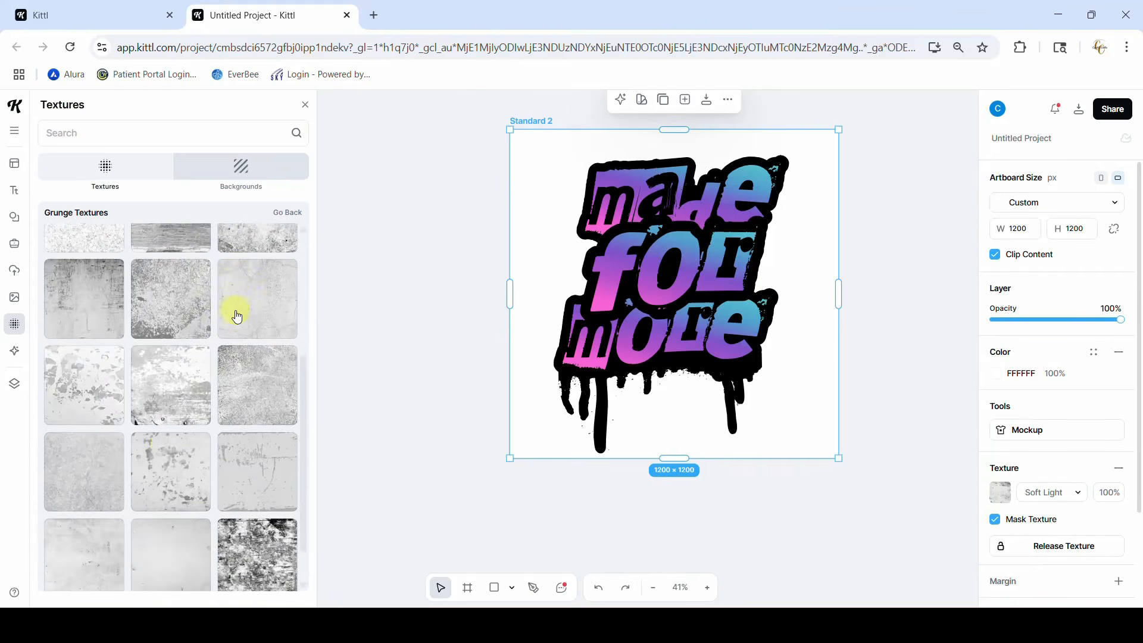
pyautogui.click(98, 467)
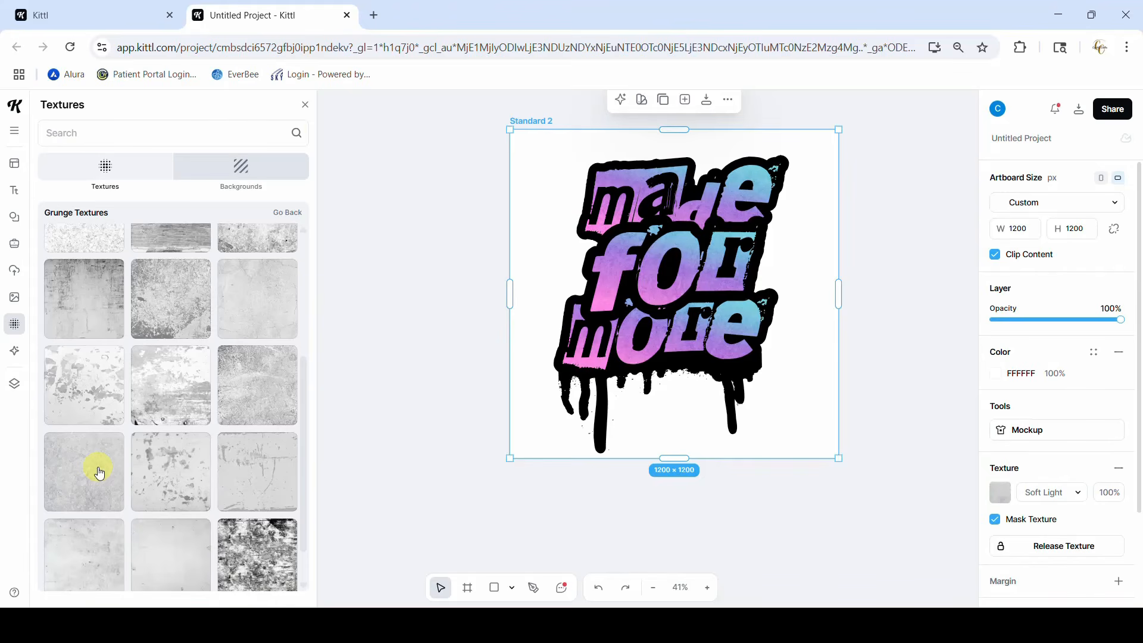
pyautogui.scroll(2, 96, 471)
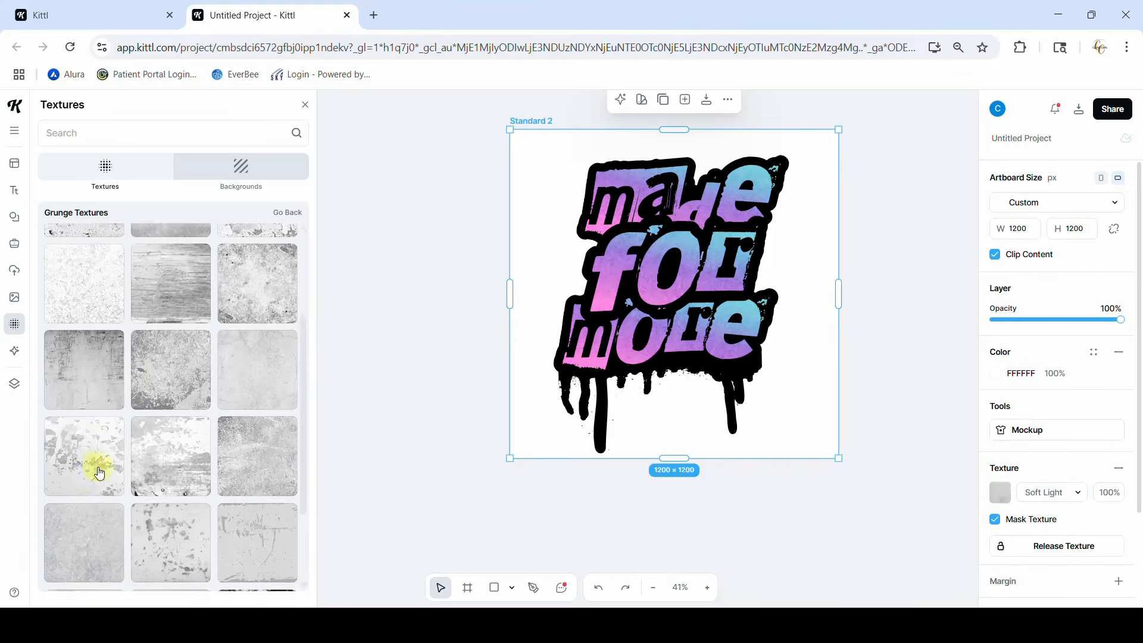
pyautogui.click(169, 382)
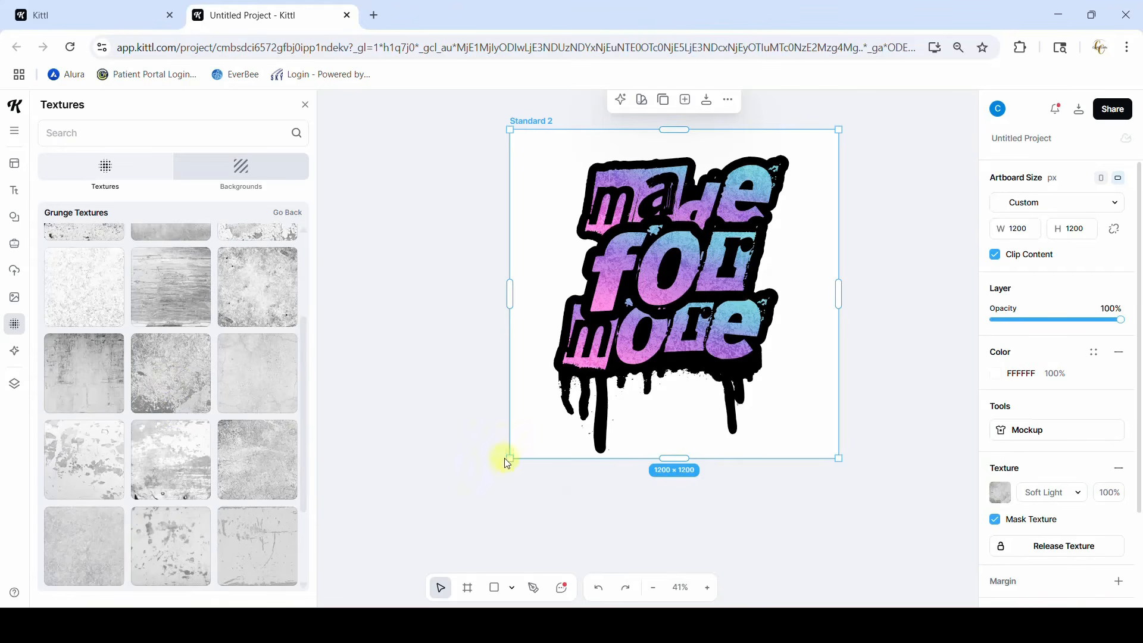
# - Enlarge the Standard 2 artboard with its design to 1565 × 1565 px and close the texture library
pyautogui.moveTo(511, 458); pyautogui.dragTo(416, 524)
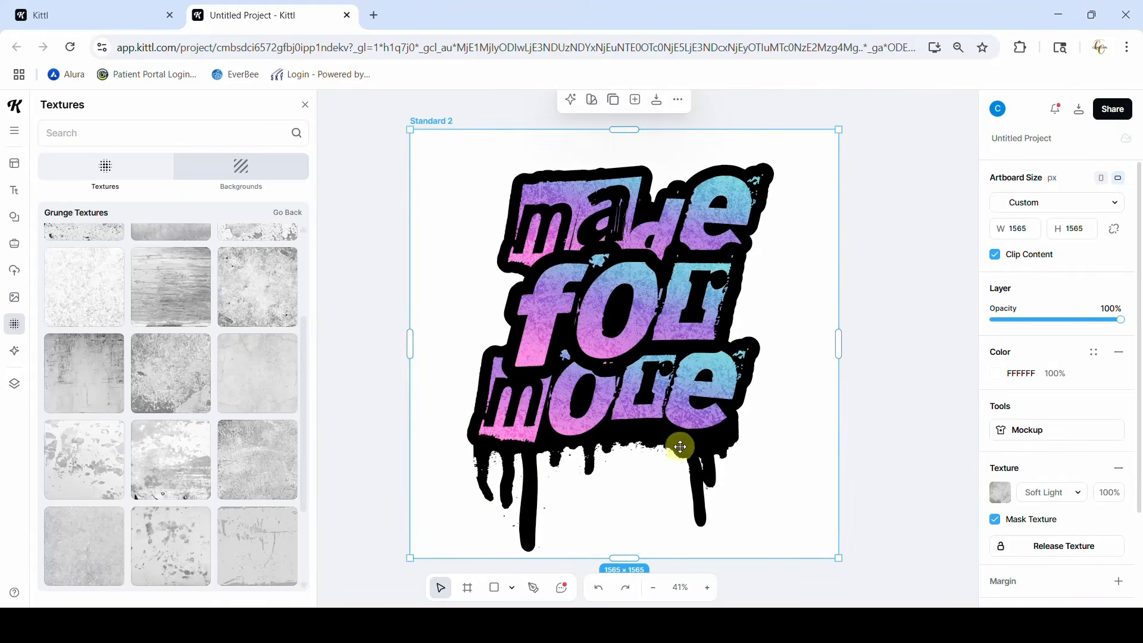
pyautogui.click(304, 108)
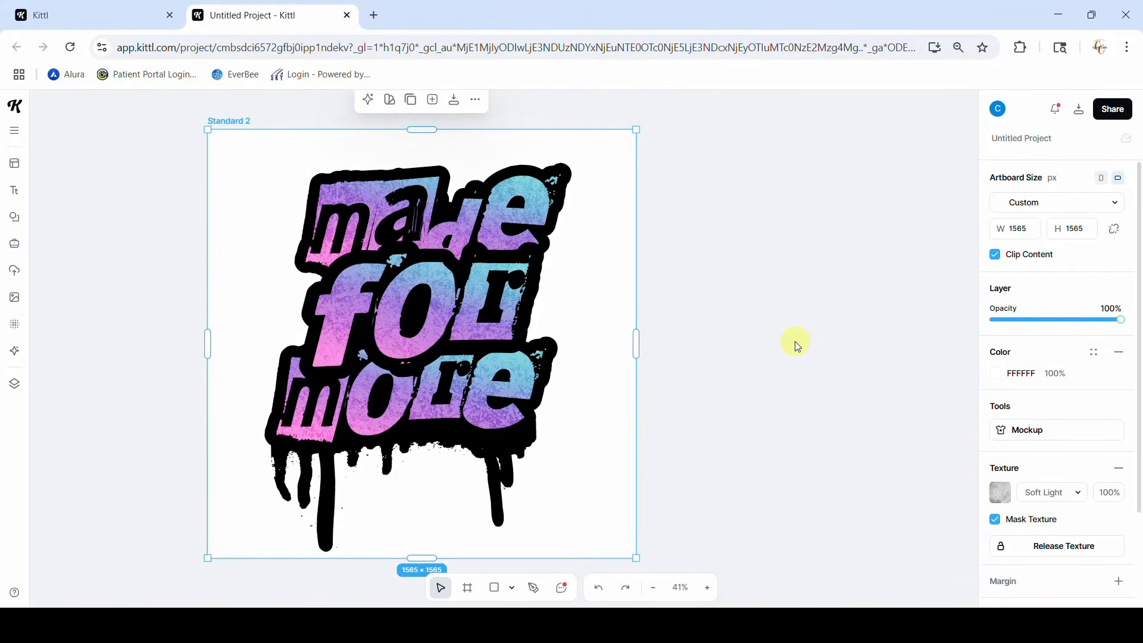
# - Preview the available blend modes for the artboard's texture and set it to Overlay
pyautogui.scroll(-2, 1041, 403)
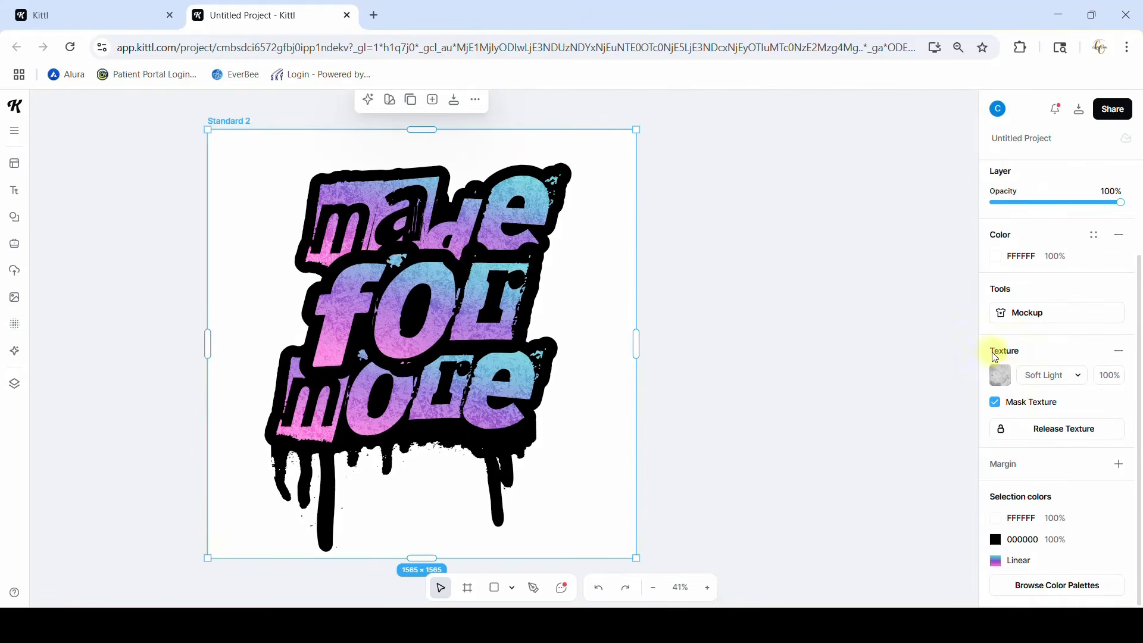
pyautogui.click(1080, 376)
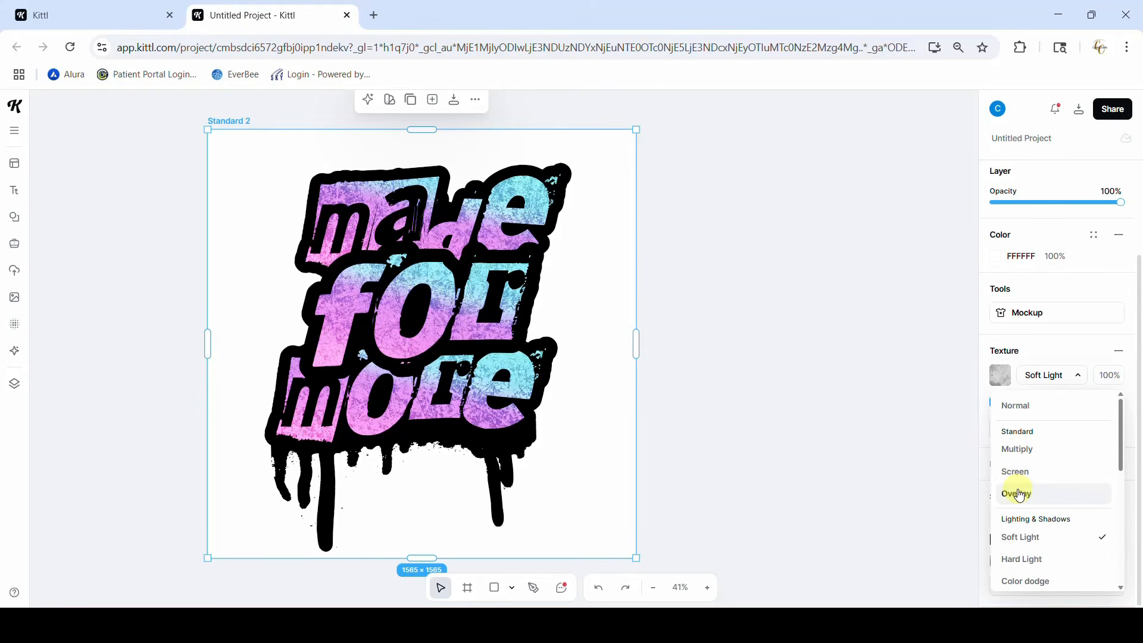
pyautogui.scroll(-3, 1022, 539)
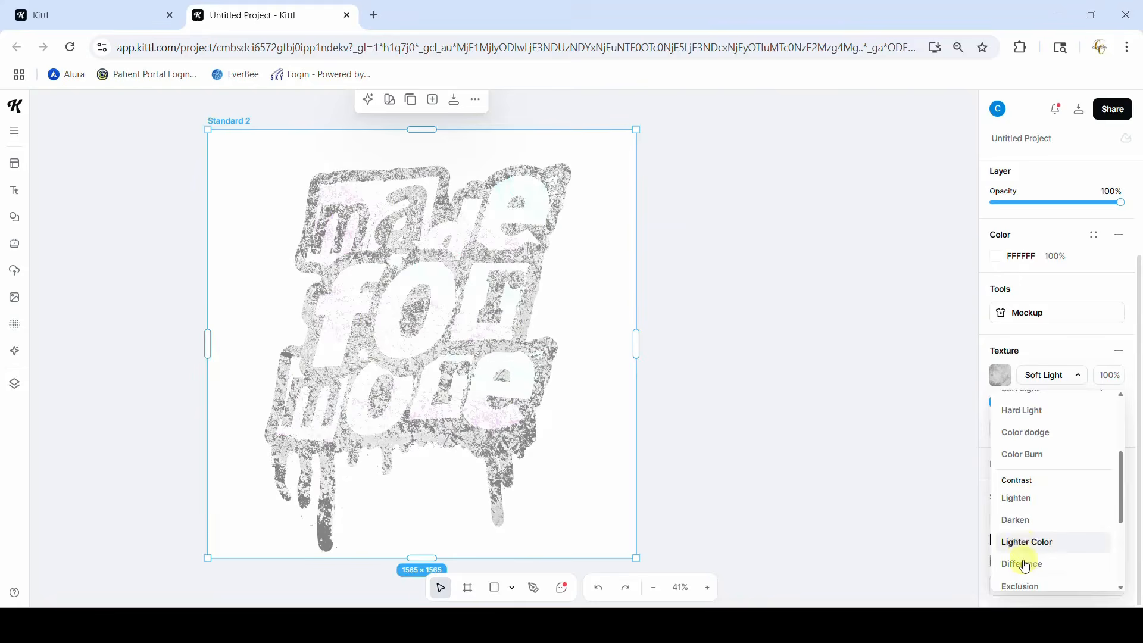
pyautogui.scroll(-3, 1025, 567)
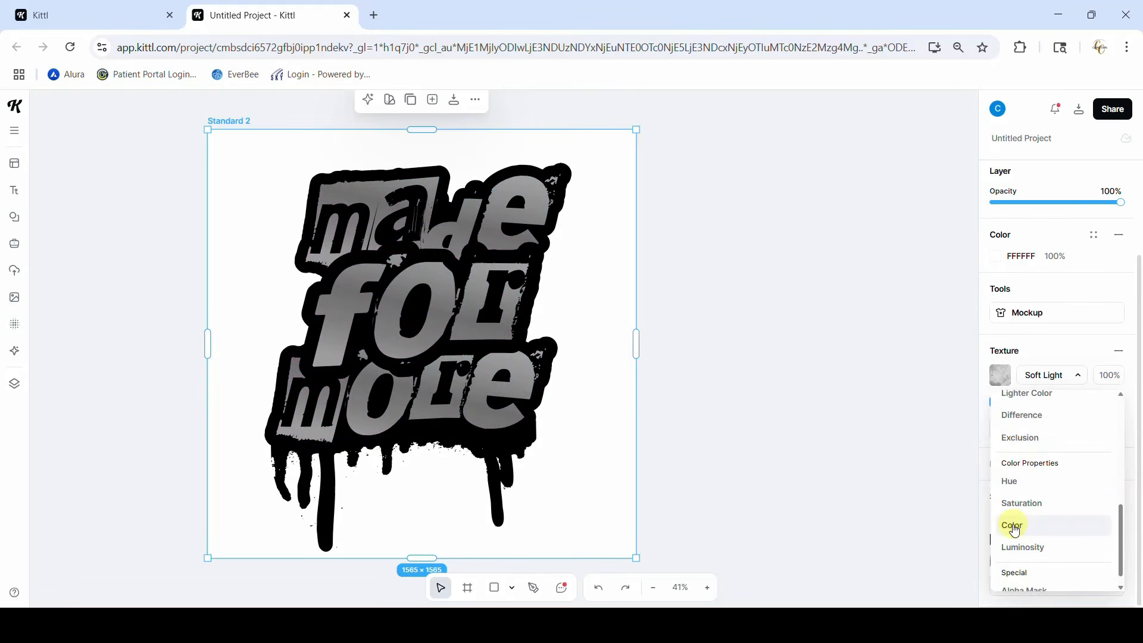
pyautogui.scroll(-1, 1017, 552)
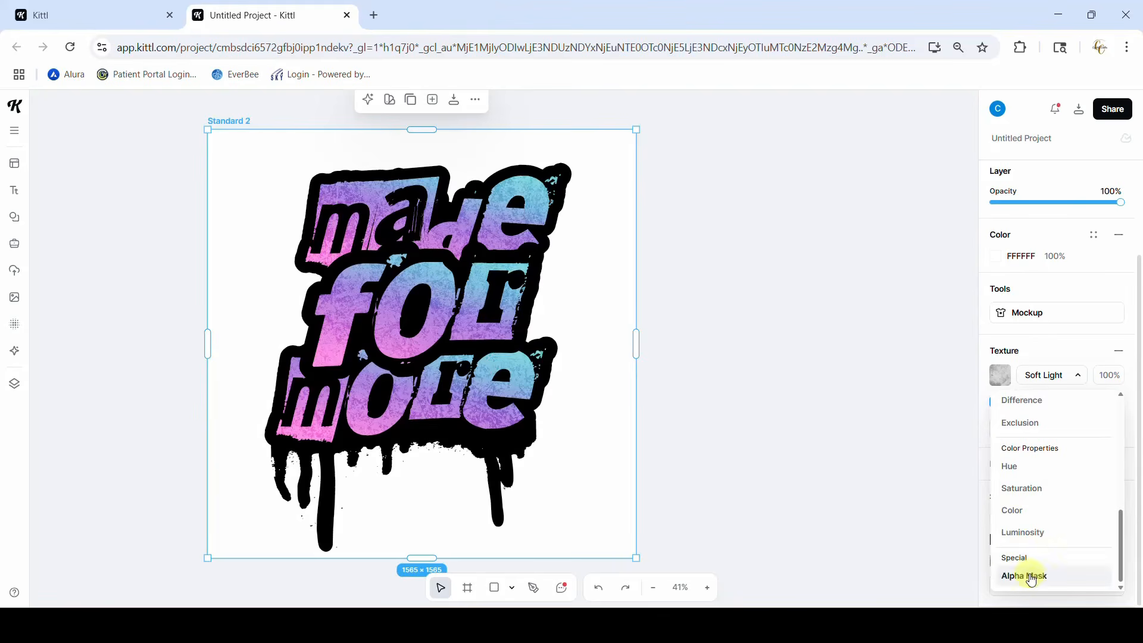
pyautogui.scroll(5, 1037, 523)
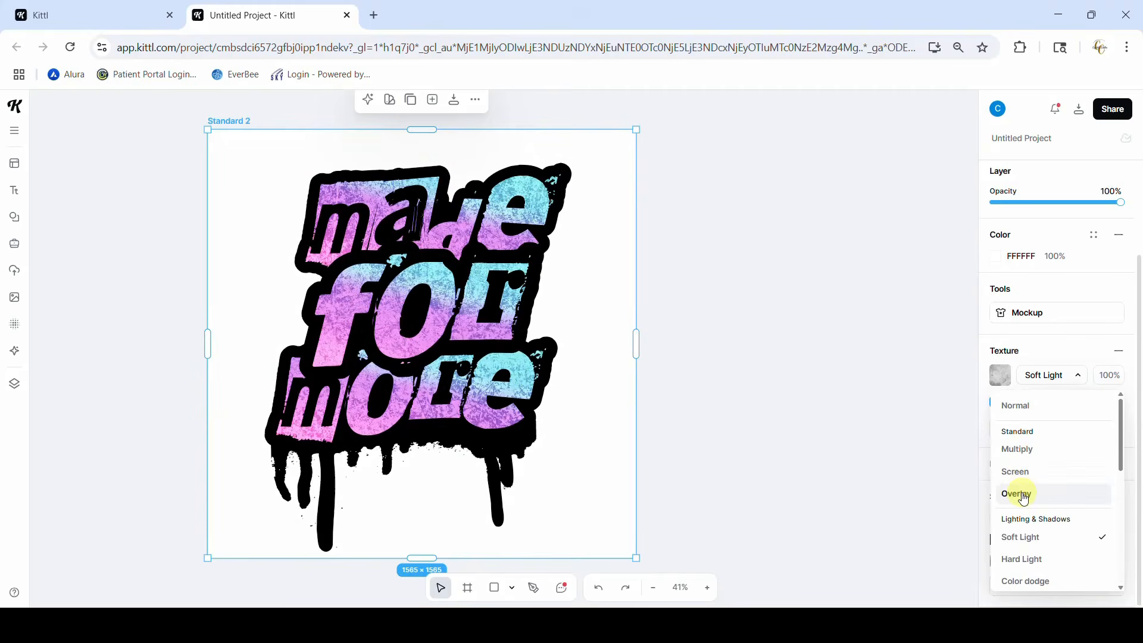
pyautogui.click(1024, 495)
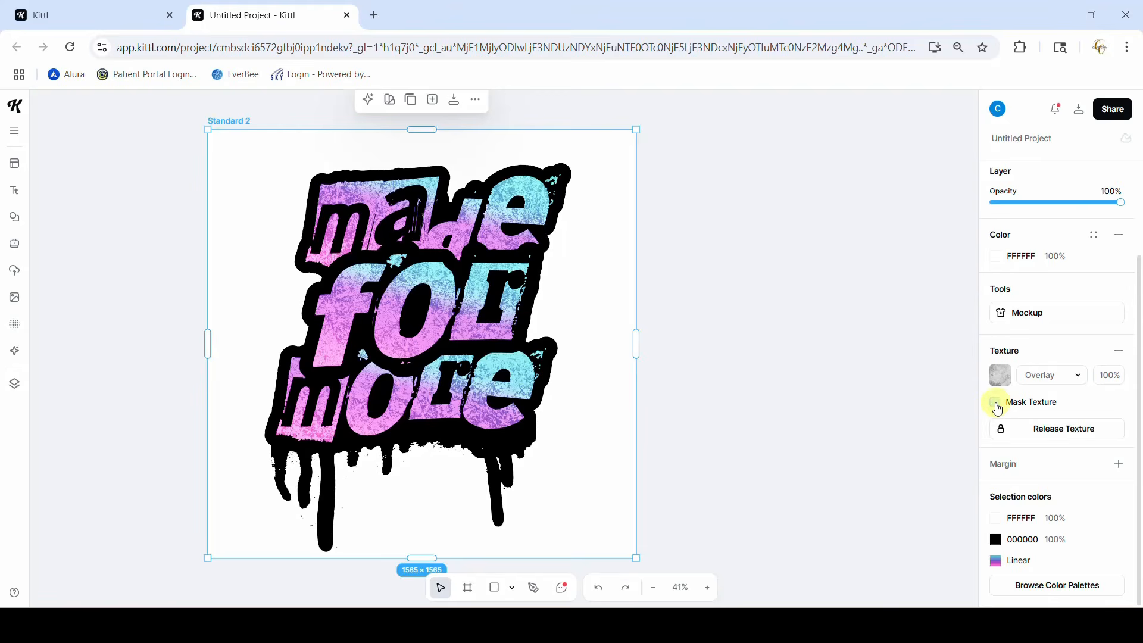
# - Set the Standard 2 artboard's background color to dark red 9D2E2E
pyautogui.click(847, 432)
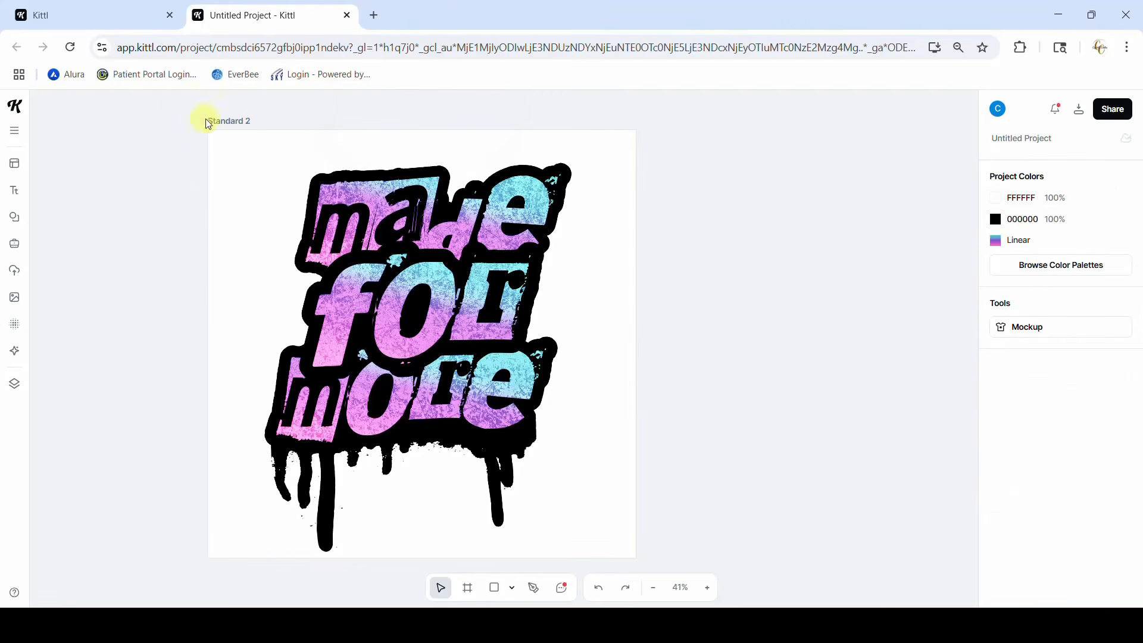
pyautogui.click(221, 121)
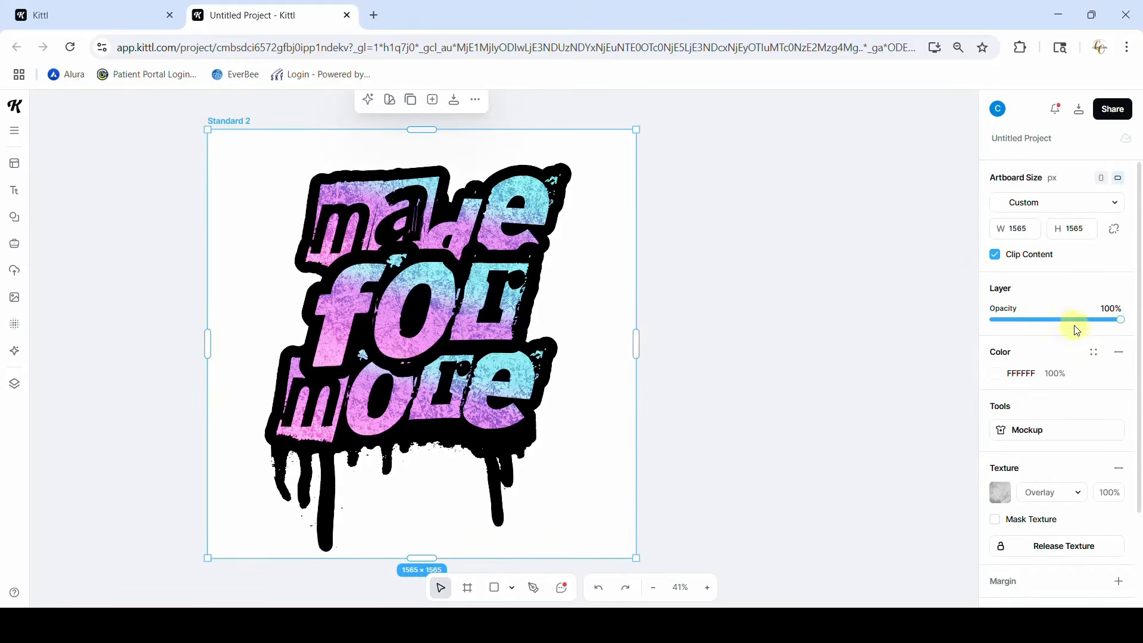
pyautogui.scroll(-1, 1090, 378)
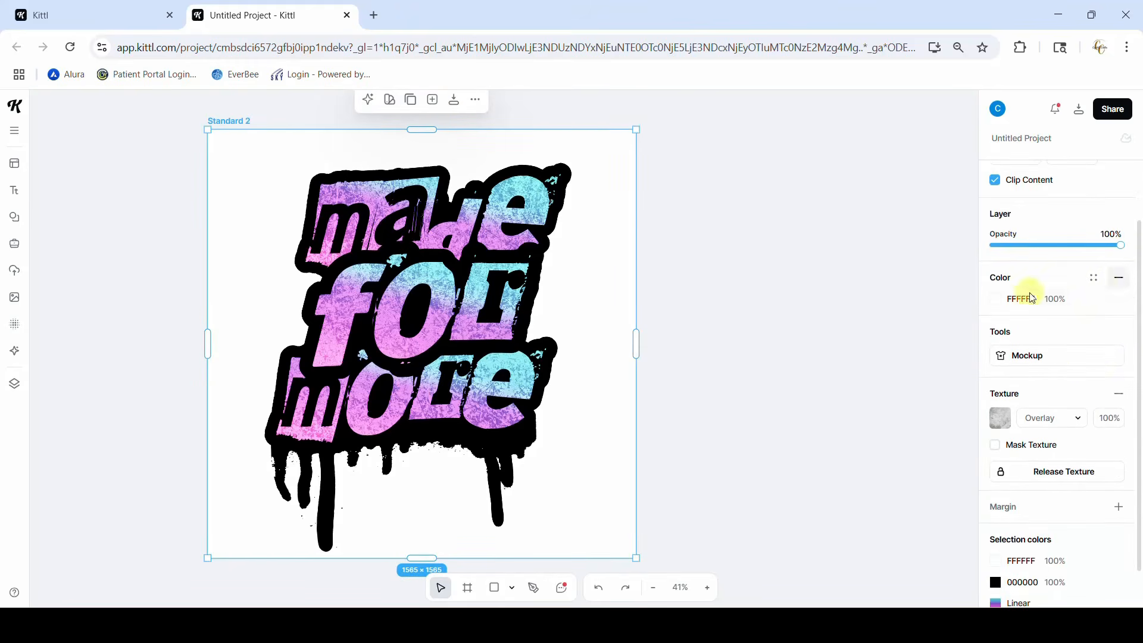
pyautogui.click(997, 300)
pyautogui.moveTo(943, 364); pyautogui.dragTo(925, 381)
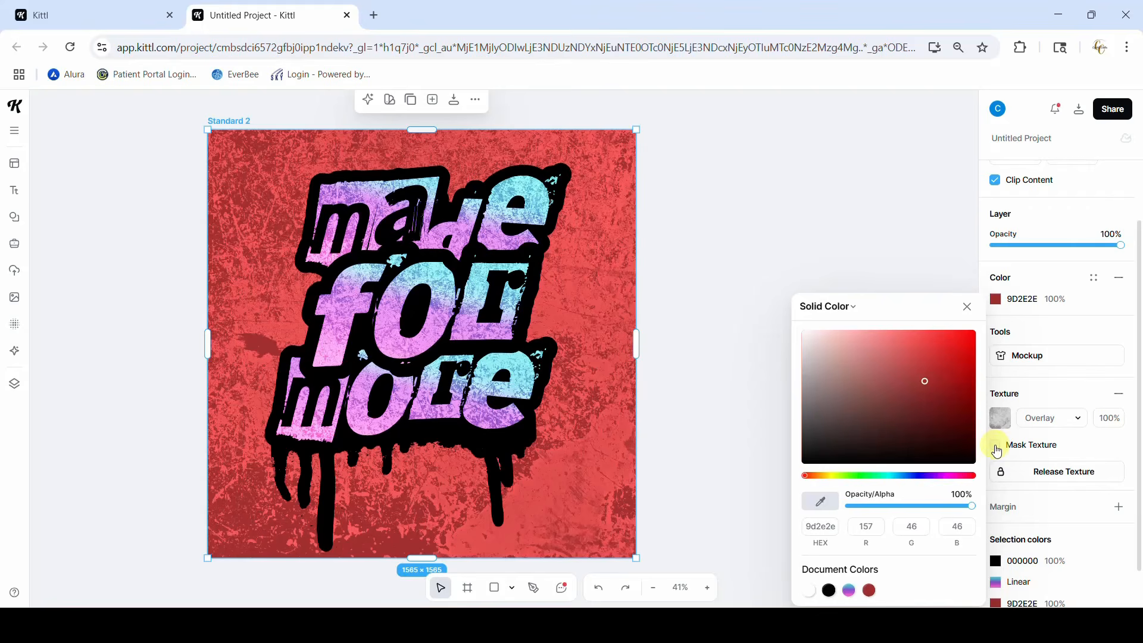
# - Mask the texture on the Standard 2 artboard and remove the artboard's background color
pyautogui.click(995, 446)
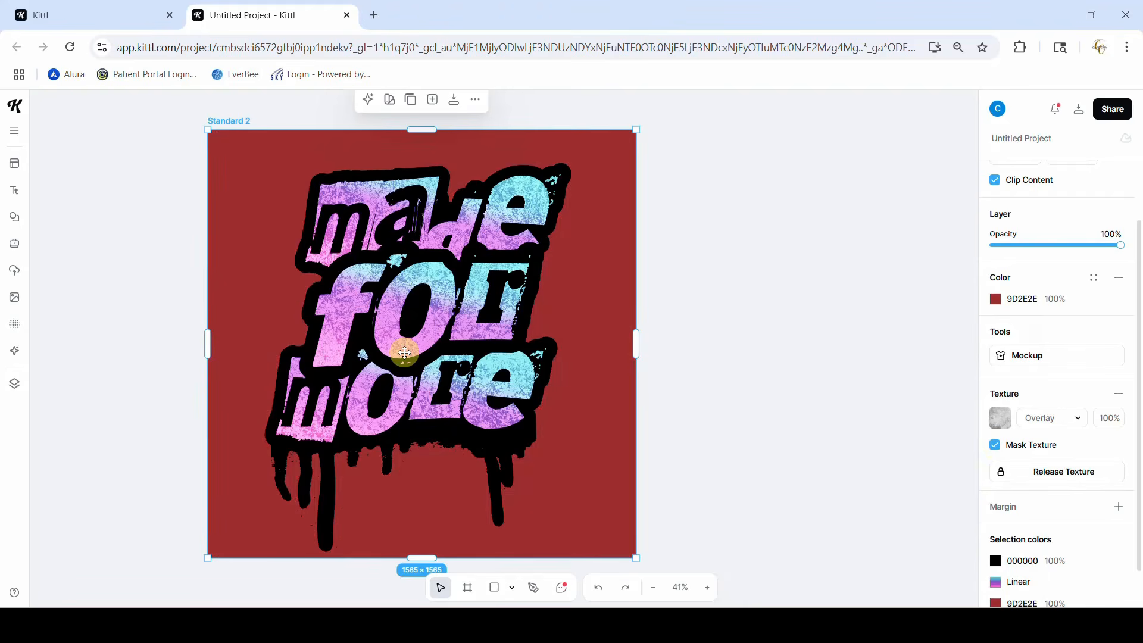
pyautogui.click(1119, 280)
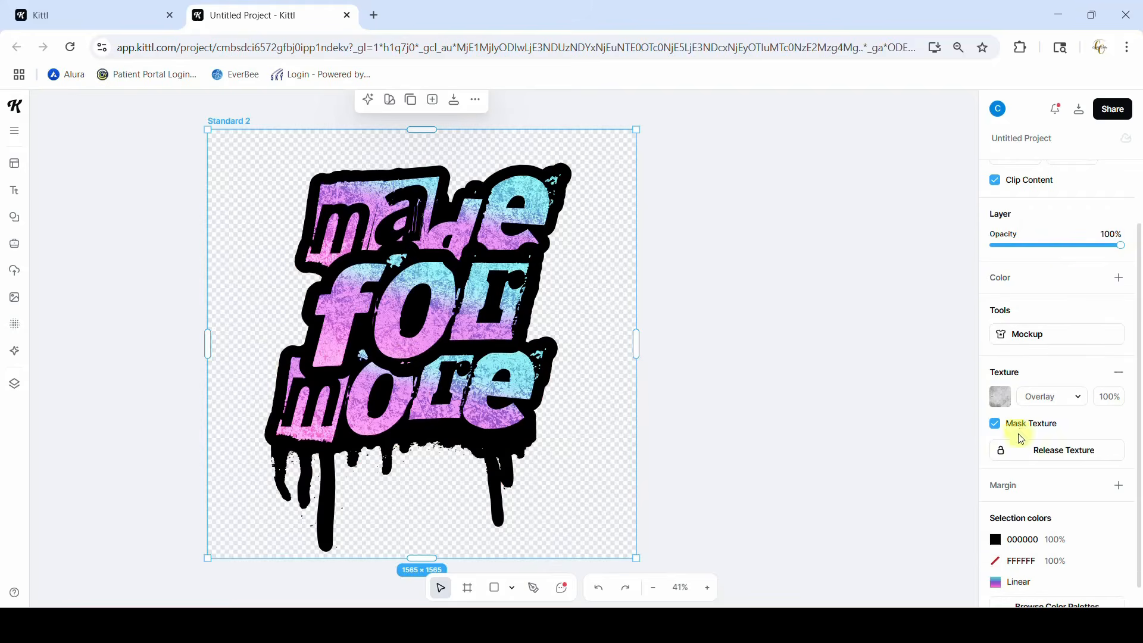
pyautogui.click(1118, 277)
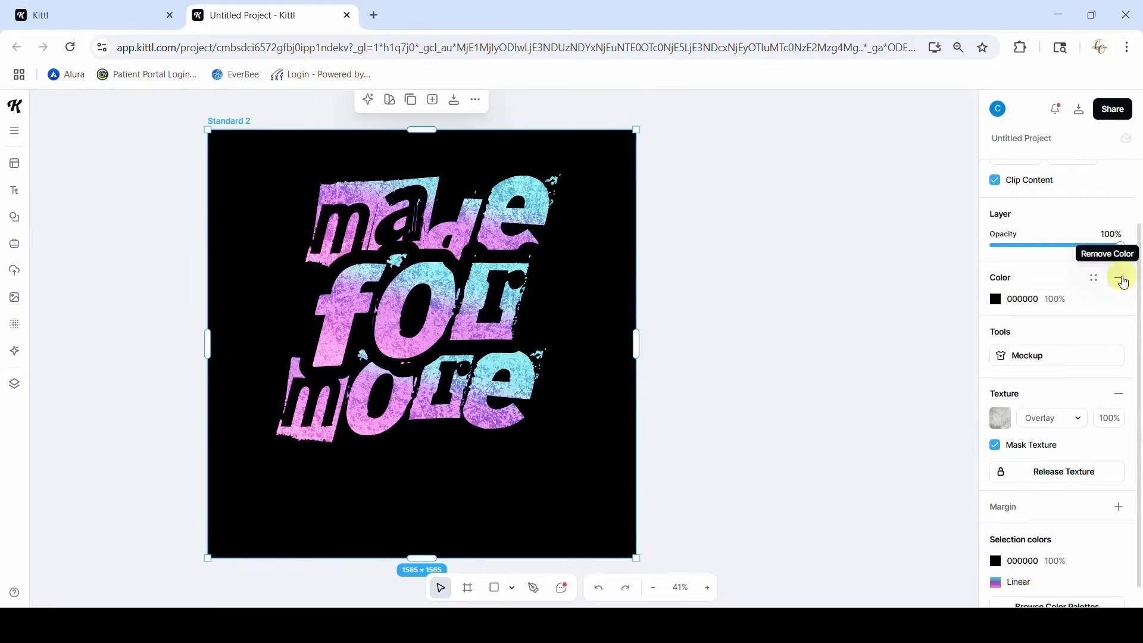
pyautogui.click(1120, 278)
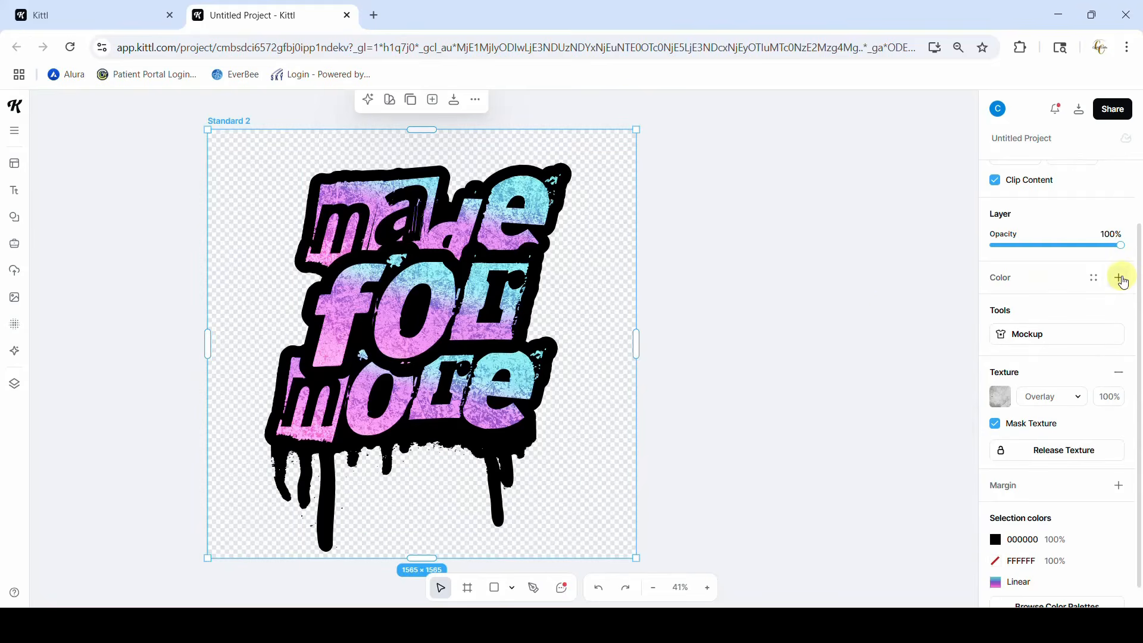
# - Delete the whole Standard 2 artboard with its "made for more" design
pyautogui.click(828, 347)
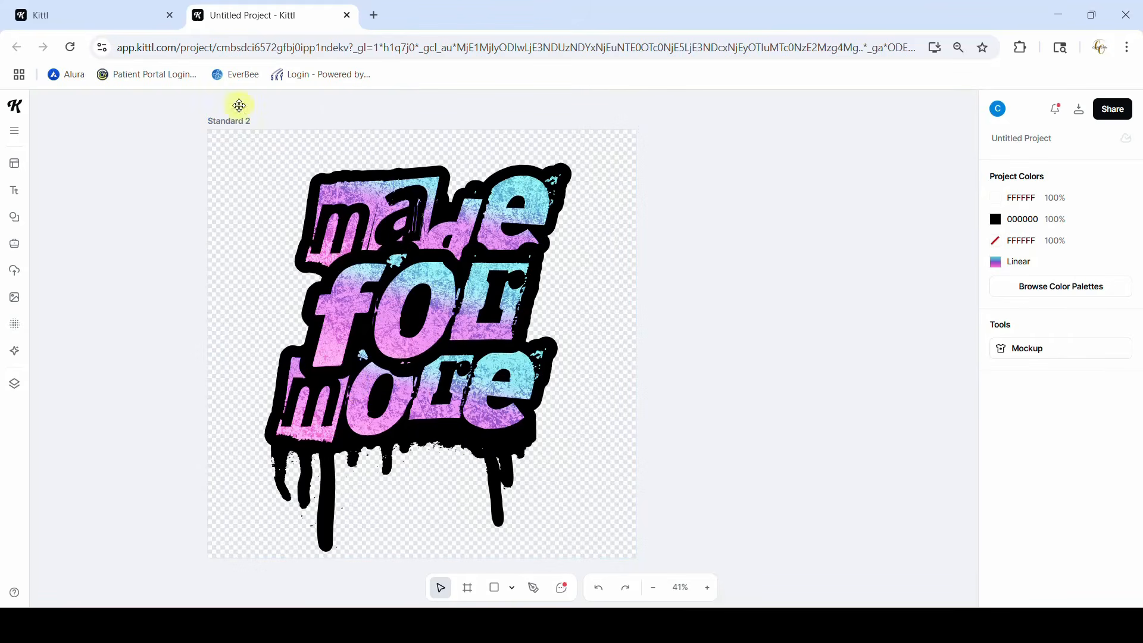
pyautogui.click(231, 124)
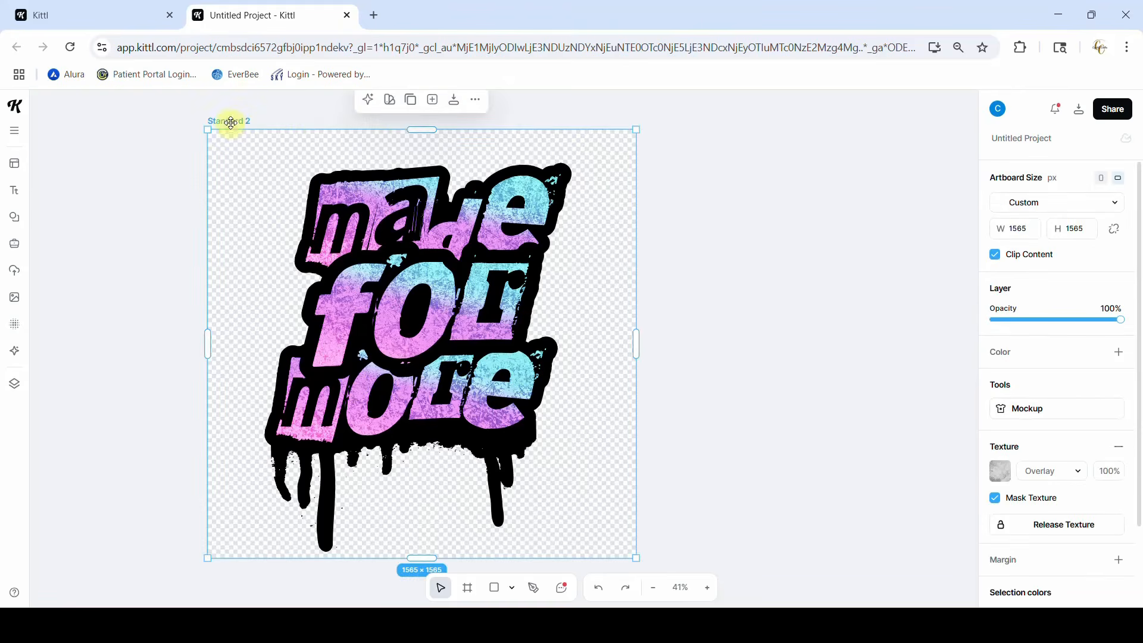
pyautogui.press('Delete')
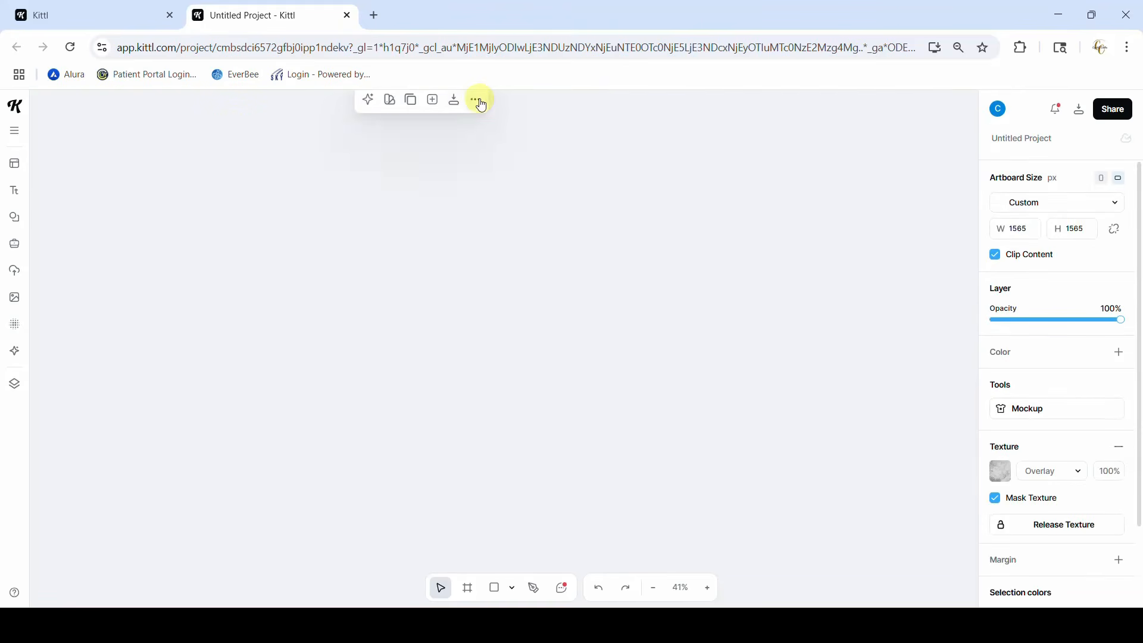
# - Duplicate the Standard 1 "FAITH OVER FEAR" artboard and place the copy in the empty canvas area below it
pyautogui.scroll(7, 535, 288)
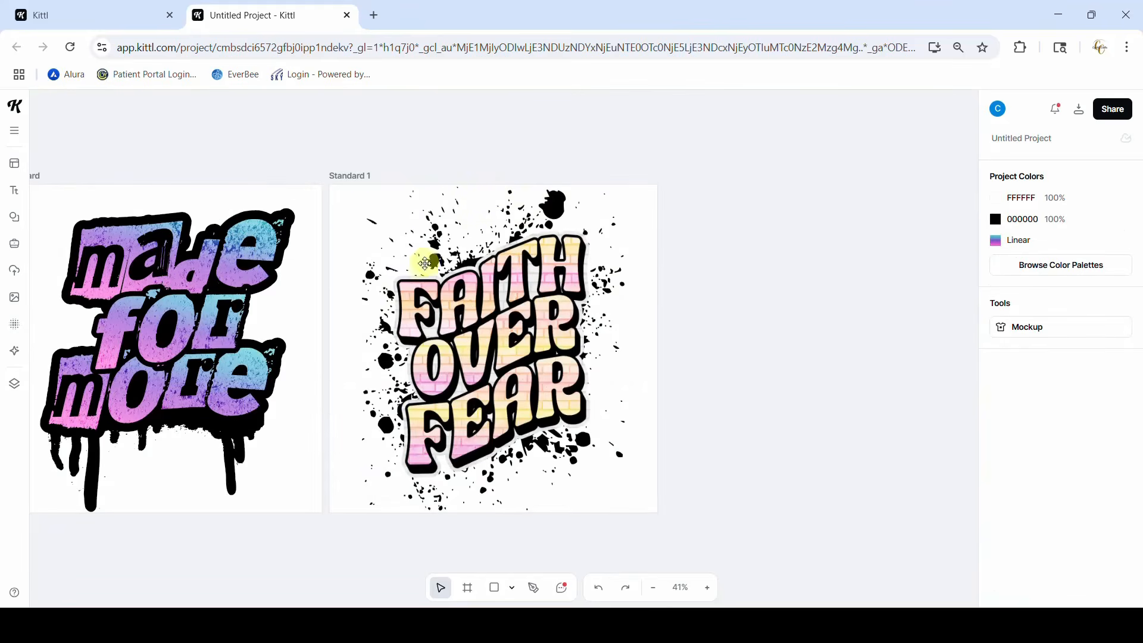
pyautogui.moveTo(356, 179)
pyautogui.mouseDown()
pyautogui.moveTo(359, 439)
pyautogui.moveTo(362, 176)
pyautogui.mouseUp()
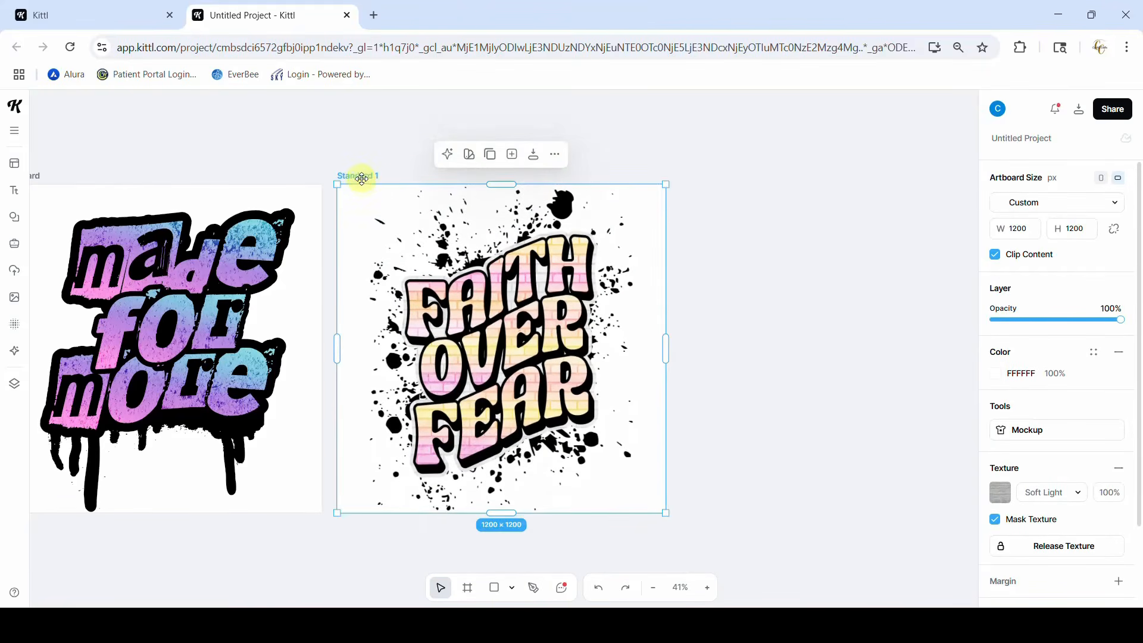
pyautogui.keyDown('alt'); pyautogui.moveTo(360, 177); pyautogui.dragTo(385, 580); pyautogui.keyUp('alt')
pyautogui.scroll(-7, 385, 581)
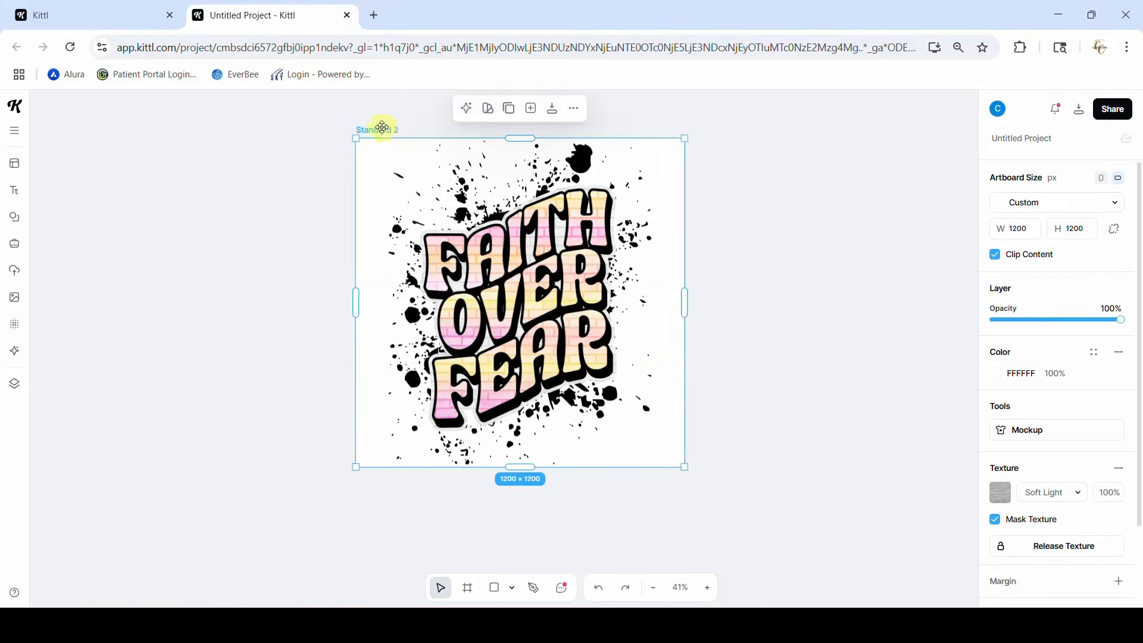
pyautogui.click(288, 231)
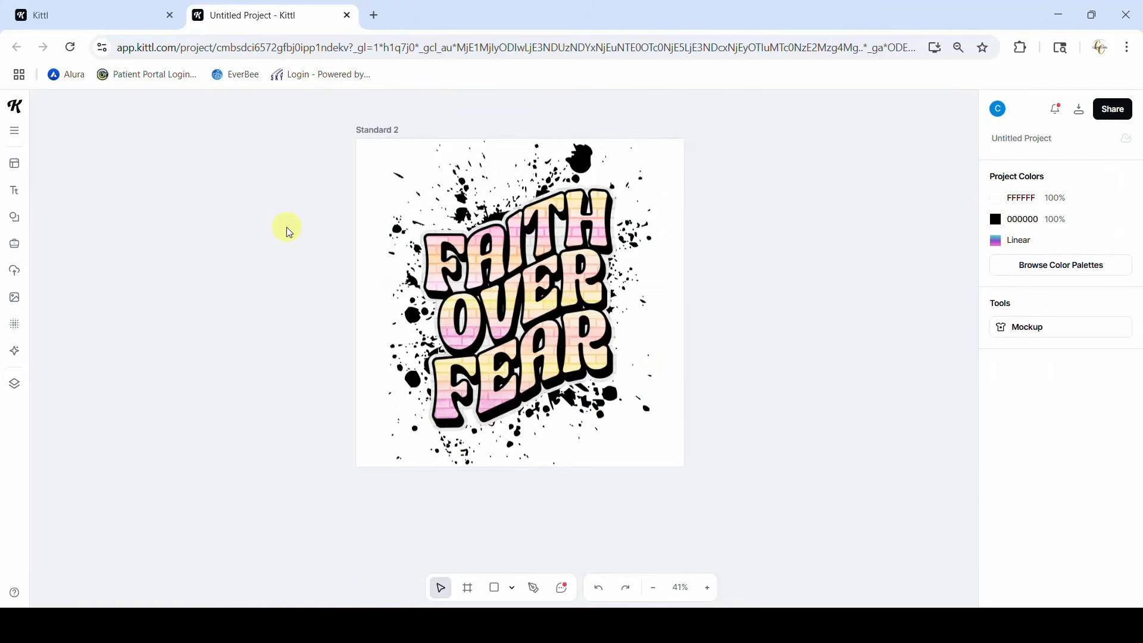
# - Move the "FAITH OVER FEAR" image off the copied artboard to its left as a reference and delete the black splatter
pyautogui.moveTo(539, 212); pyautogui.dragTo(184, 174)
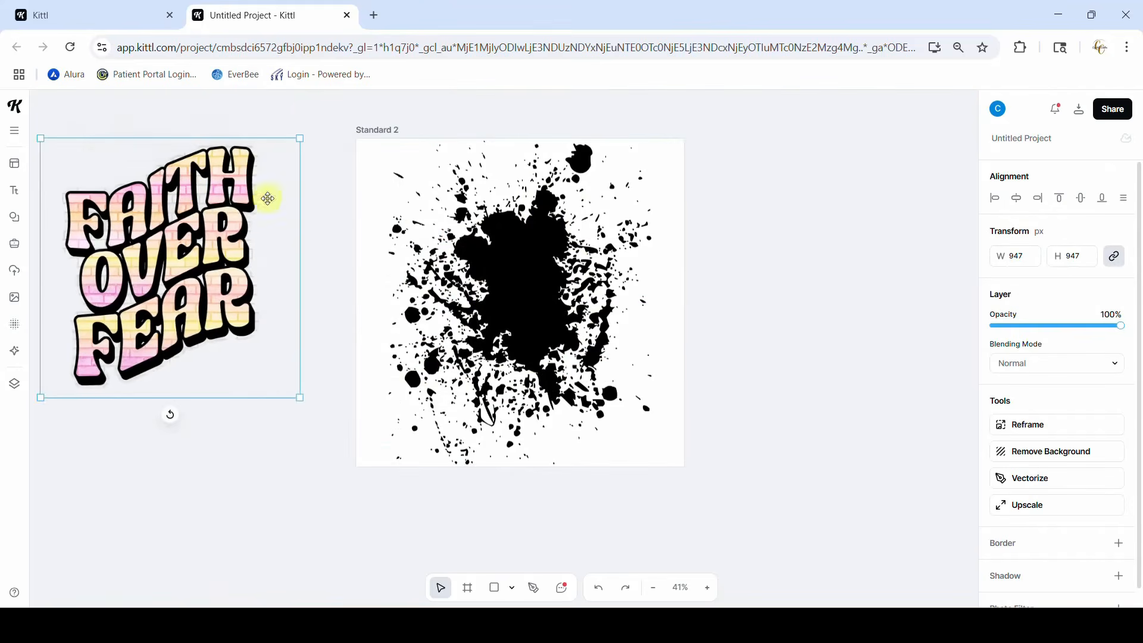
pyautogui.click(516, 274)
pyautogui.press('Delete')
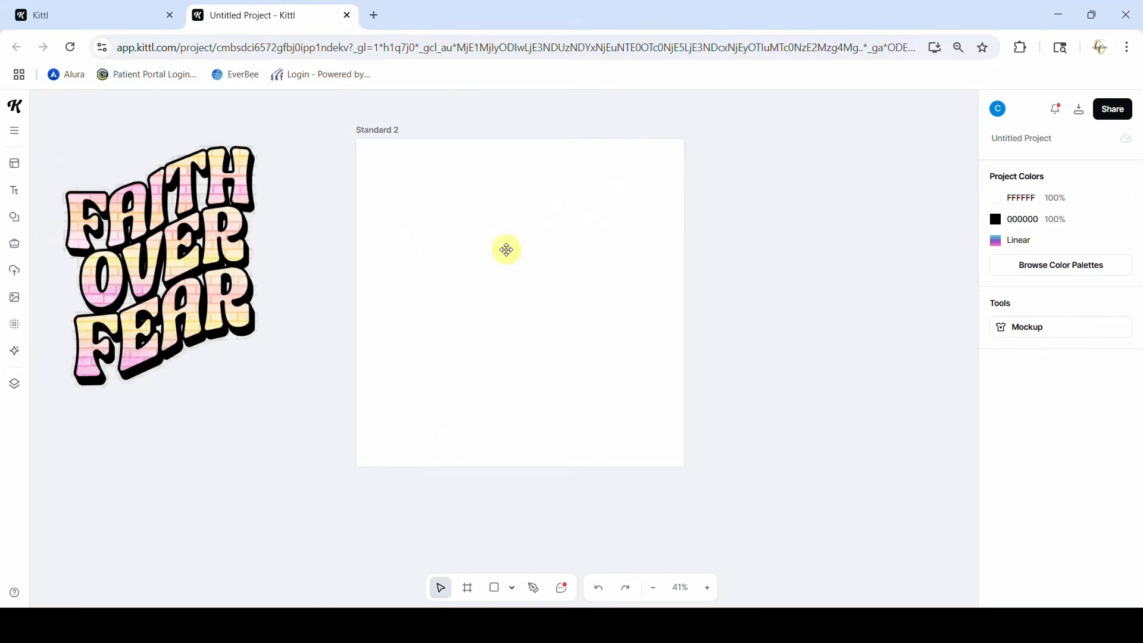
# - Add a text reading "FAITH" to the empty artboard and set its font to Sunny Drop
pyautogui.press('t')
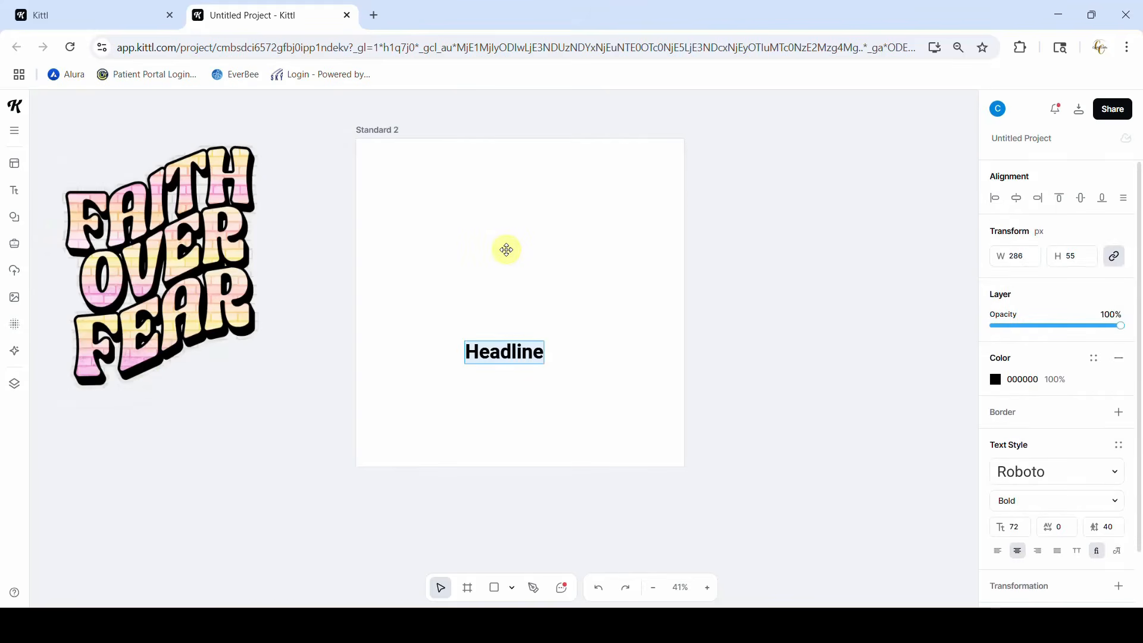
pyautogui.press('capslock')
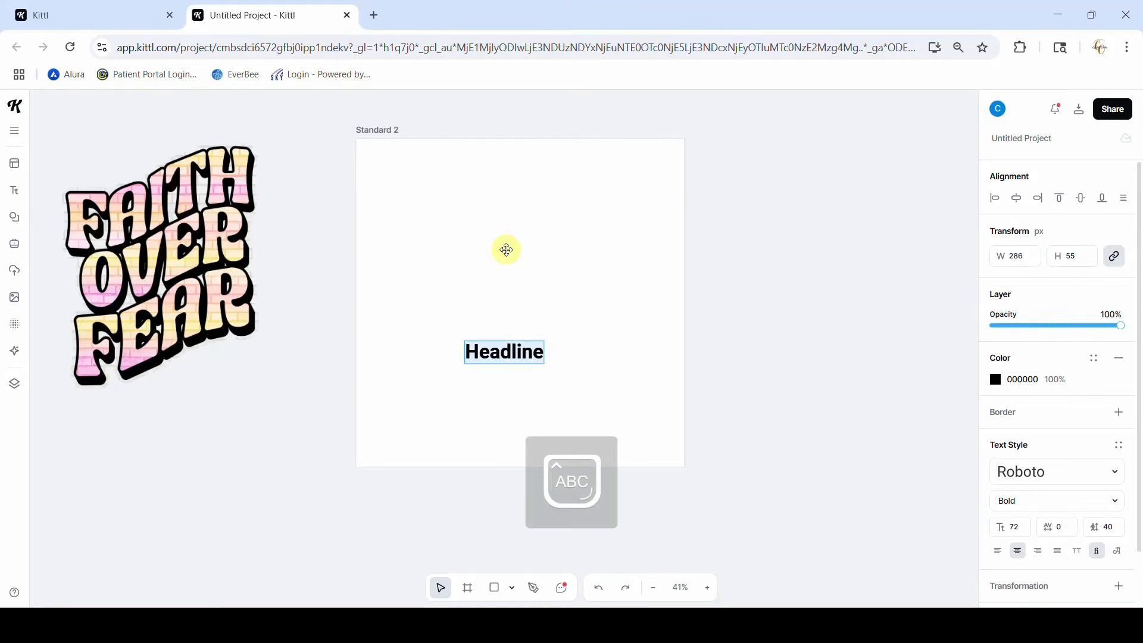
pyautogui.write('FAITH')
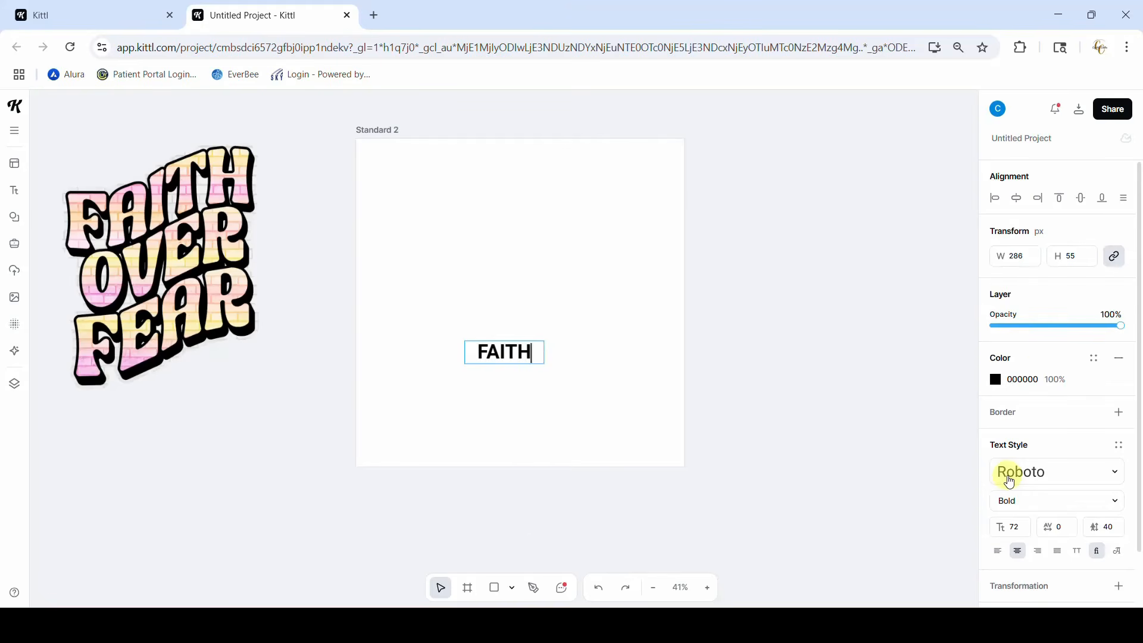
pyautogui.click(1010, 481)
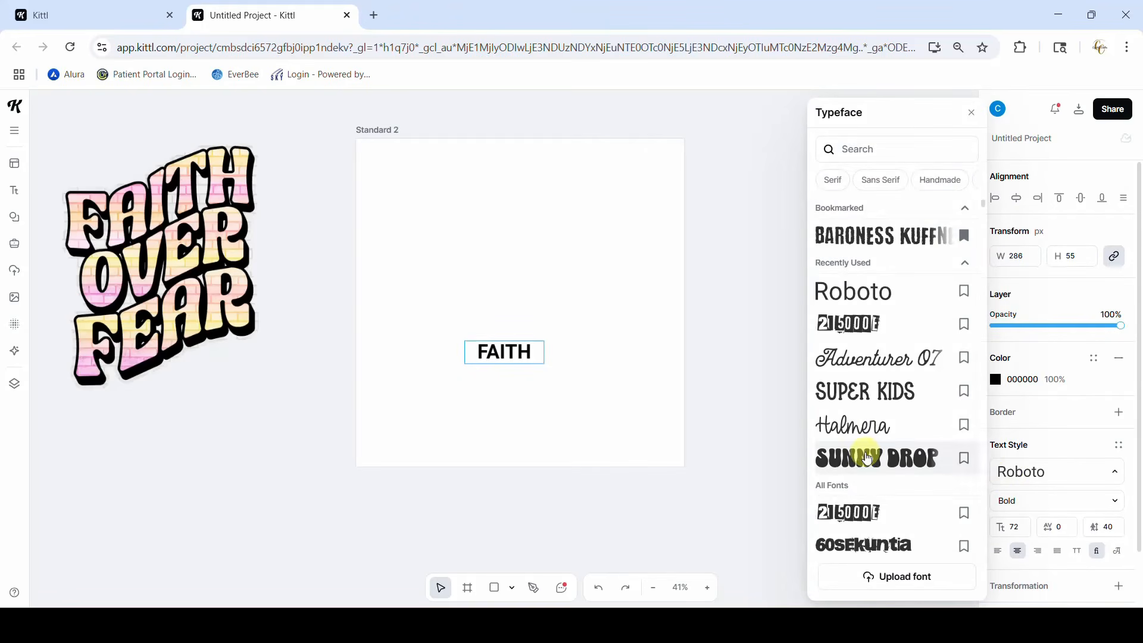
pyautogui.click(875, 457)
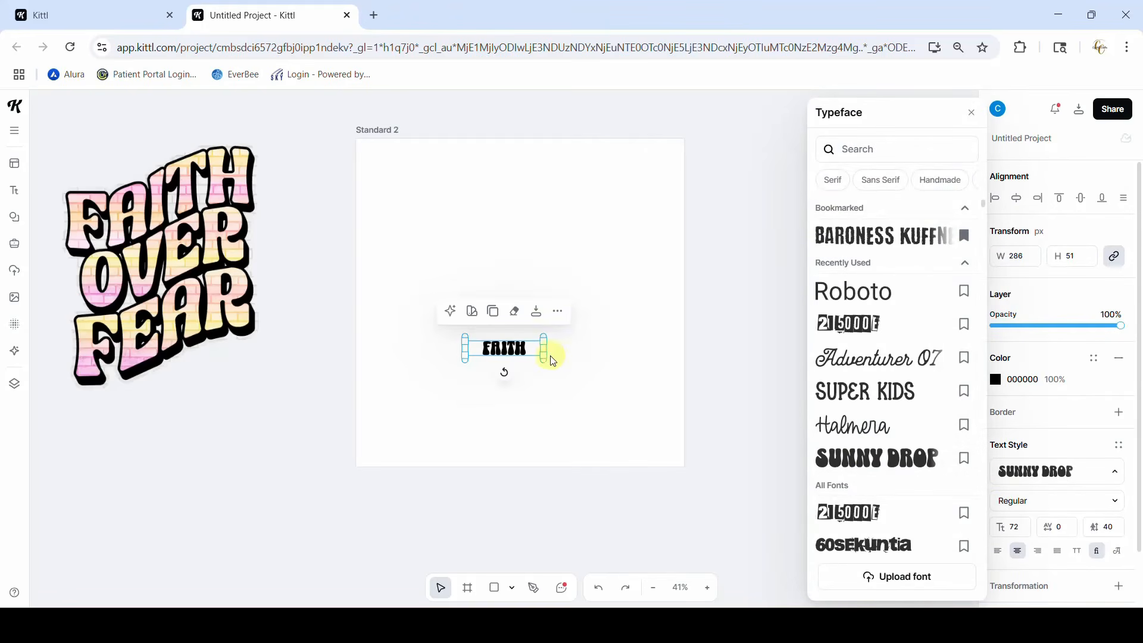
# - Narrow the FAITH text box to fit the word, enlarge it to 936 × 286 px and place it in the artboard's upper part
pyautogui.moveTo(542, 354); pyautogui.dragTo(679, 454)
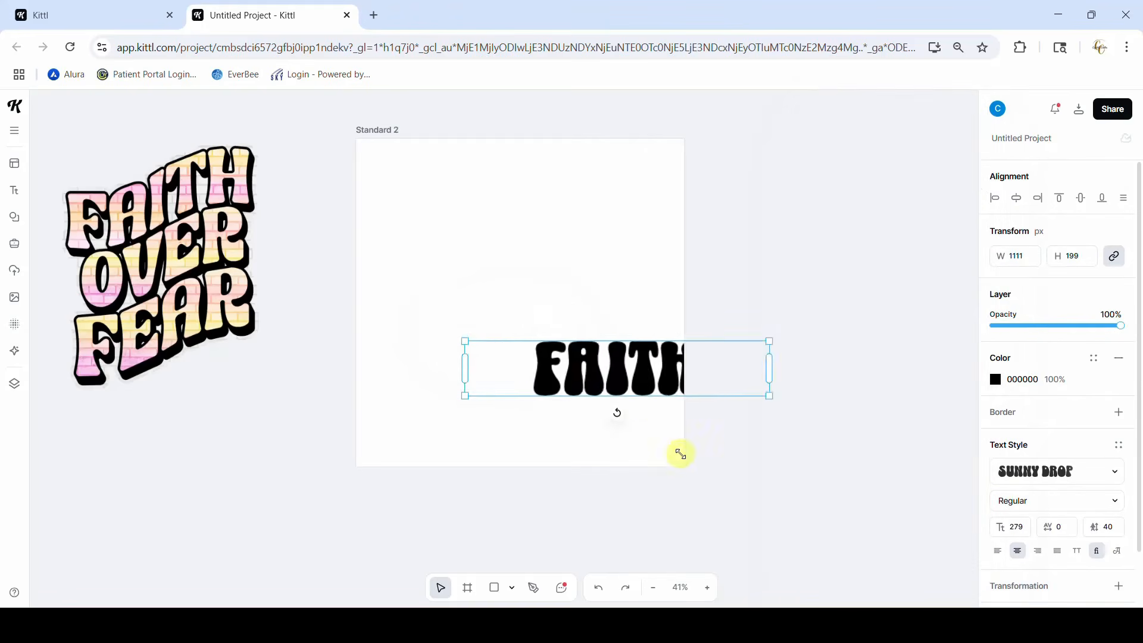
pyautogui.moveTo(651, 391); pyautogui.dragTo(545, 229)
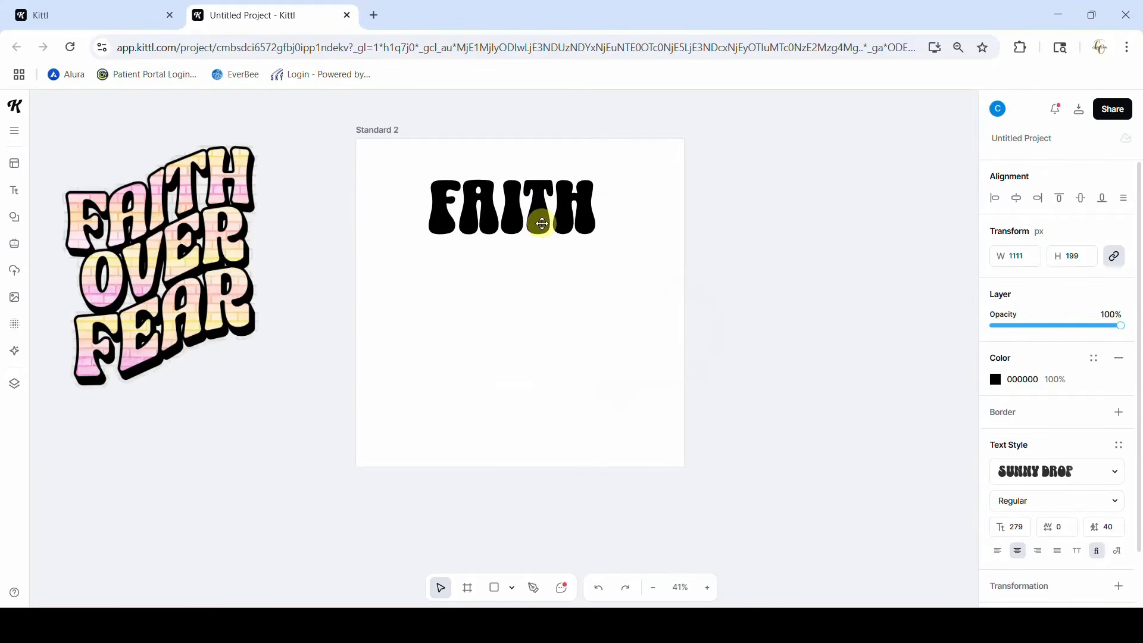
pyautogui.moveTo(664, 206); pyautogui.dragTo(539, 220)
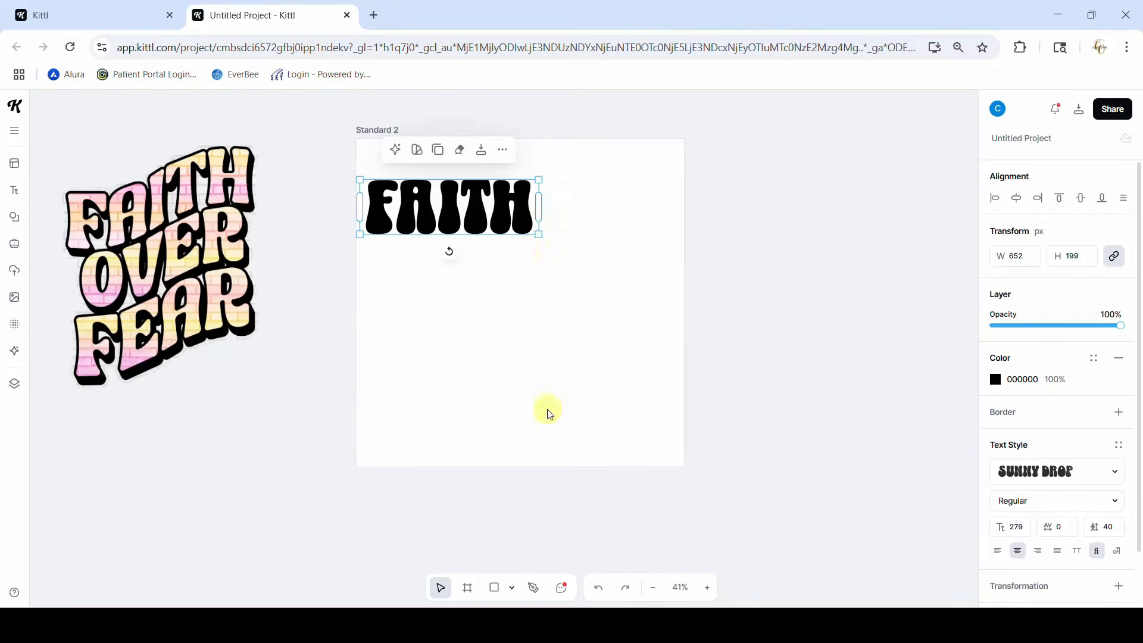
pyautogui.moveTo(540, 235); pyautogui.dragTo(605, 271)
pyautogui.moveTo(566, 230); pyautogui.dragTo(585, 218)
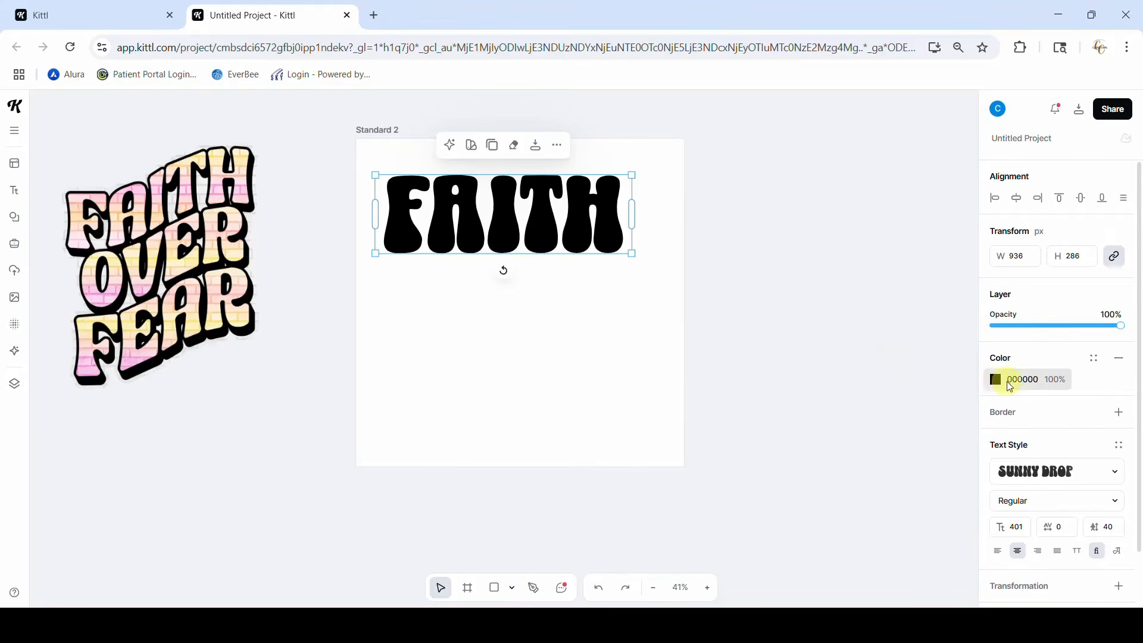
# - Fill the FAITH text with a four-stop linear gradient of pink, peach, pink F5A0B8 and orange at -90°
pyautogui.click(995, 381)
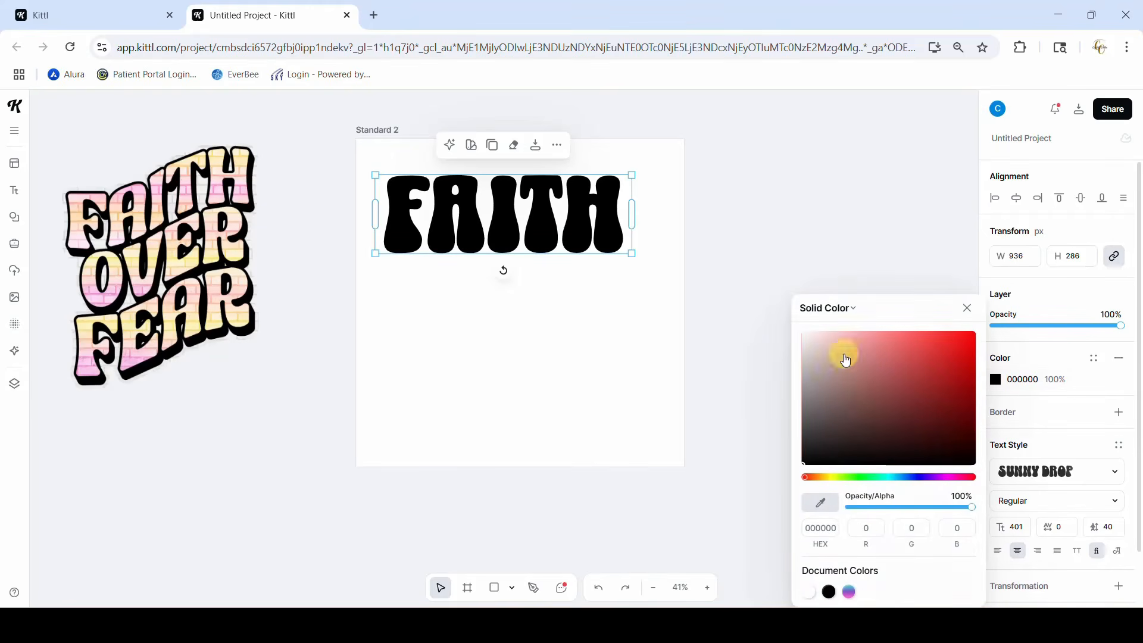
pyautogui.click(850, 310)
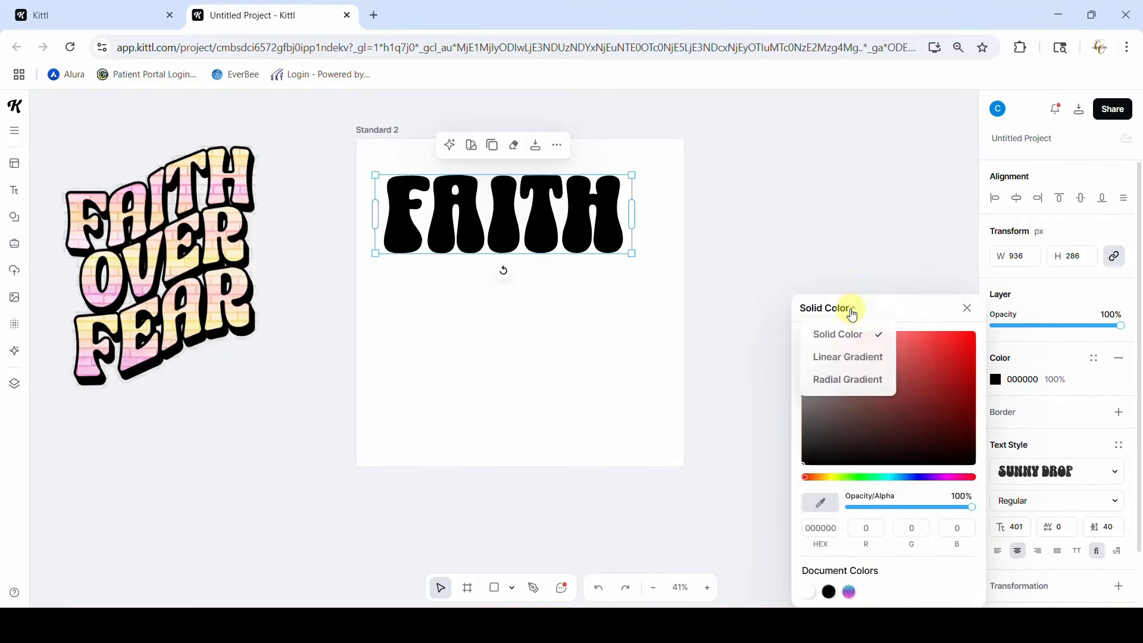
pyautogui.click(850, 357)
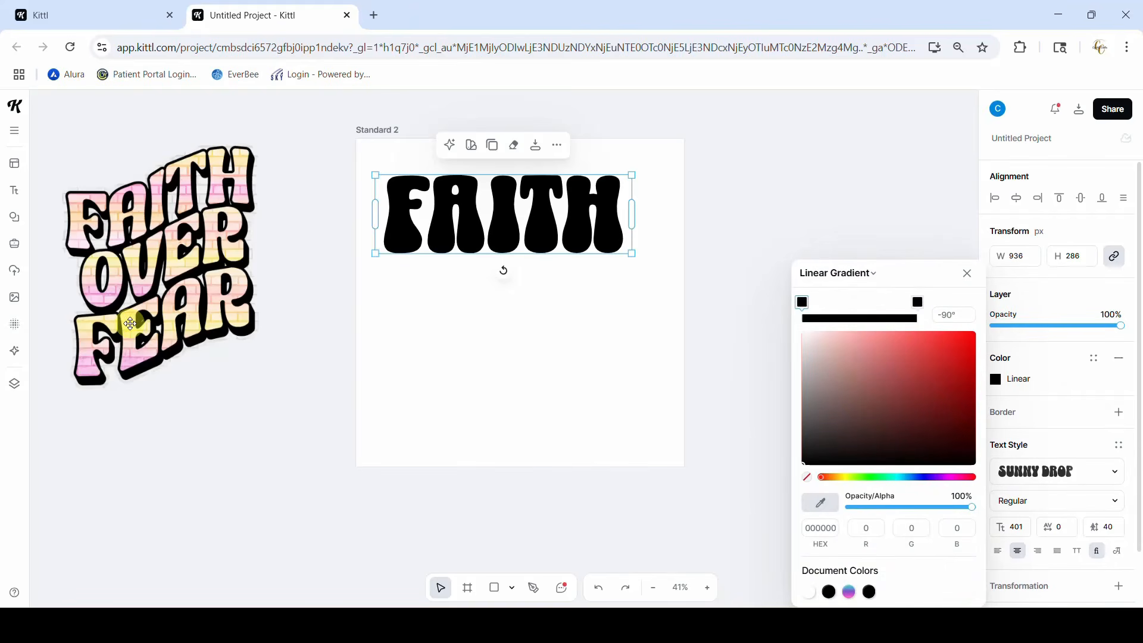
pyautogui.click(851, 591)
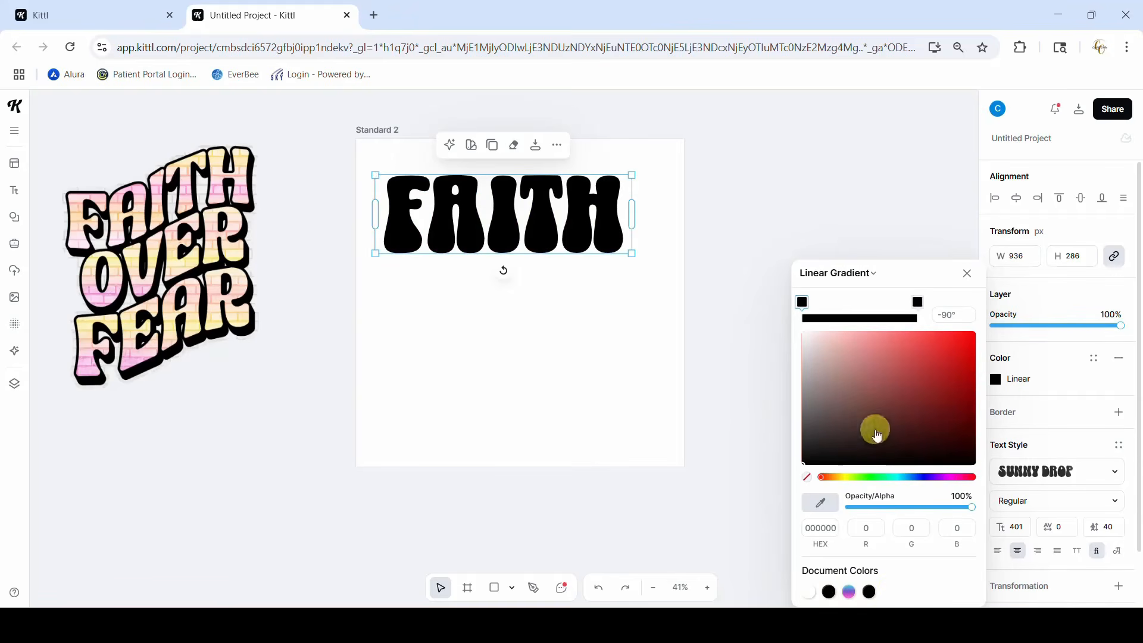
pyautogui.moveTo(821, 477); pyautogui.dragTo(960, 477)
pyautogui.click(899, 333)
pyautogui.click(821, 318)
pyautogui.click(832, 477)
pyautogui.click(870, 335)
pyautogui.click(846, 319)
pyautogui.click(965, 477)
pyautogui.click(862, 338)
pyautogui.click(917, 302)
pyautogui.click(840, 477)
pyautogui.click(835, 477)
pyautogui.click(921, 341)
pyautogui.click(959, 477)
pyautogui.click(832, 477)
# - Adjust the spacing of the FAITH gradient's stops and lighten its last stop to yellow F7D07B
pyautogui.moveTo(918, 302); pyautogui.dragTo(905, 302)
pyautogui.moveTo(846, 302); pyautogui.dragTo(882, 301)
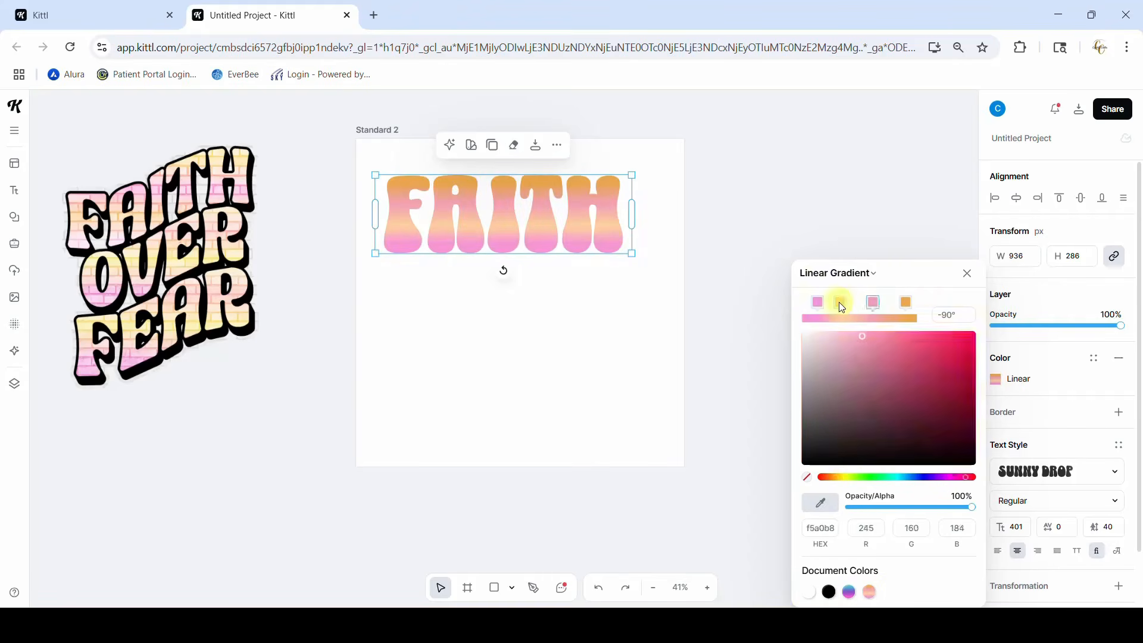
pyautogui.click(905, 302)
pyautogui.moveTo(917, 341); pyautogui.dragTo(889, 335)
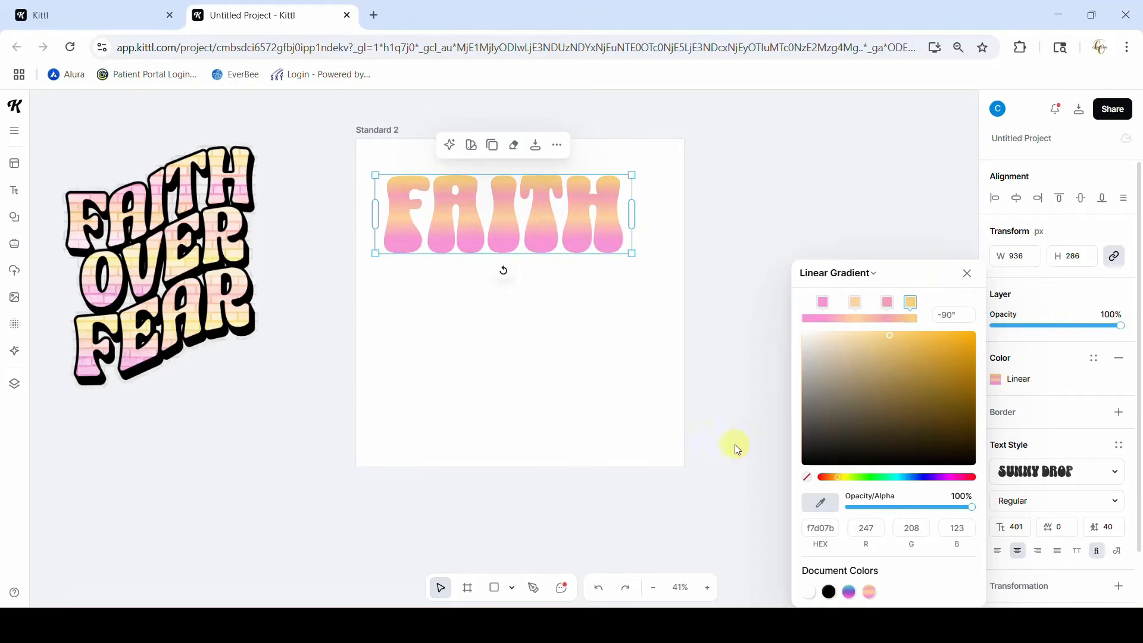
pyautogui.click(745, 425)
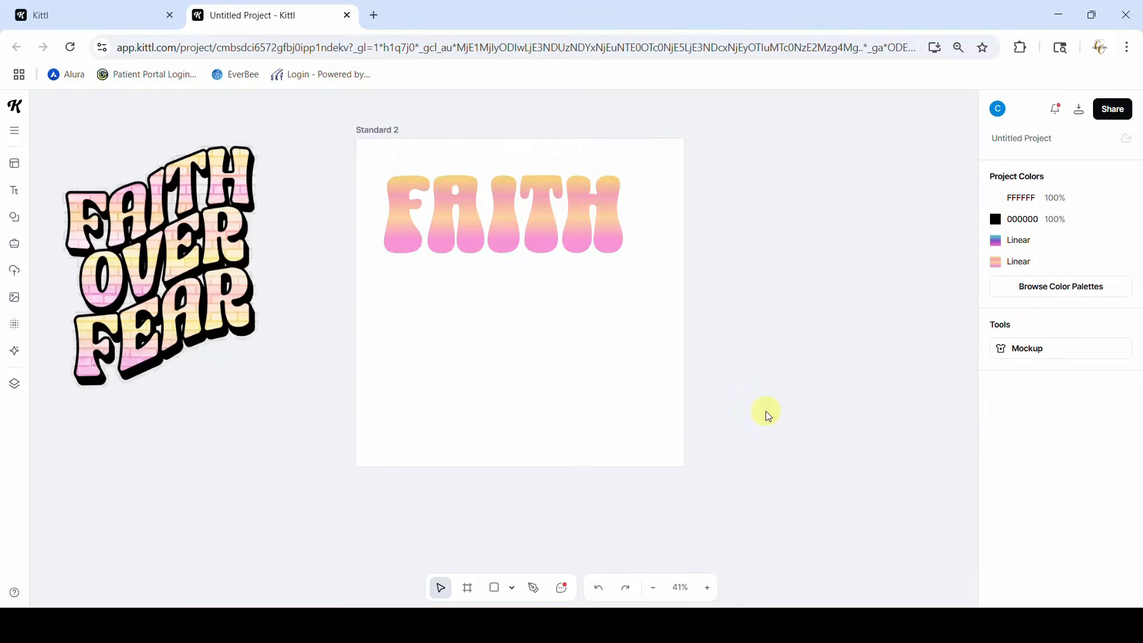
# - Apply a Flag transformation to the FAITH text and set its curve to 60%
pyautogui.click(603, 239)
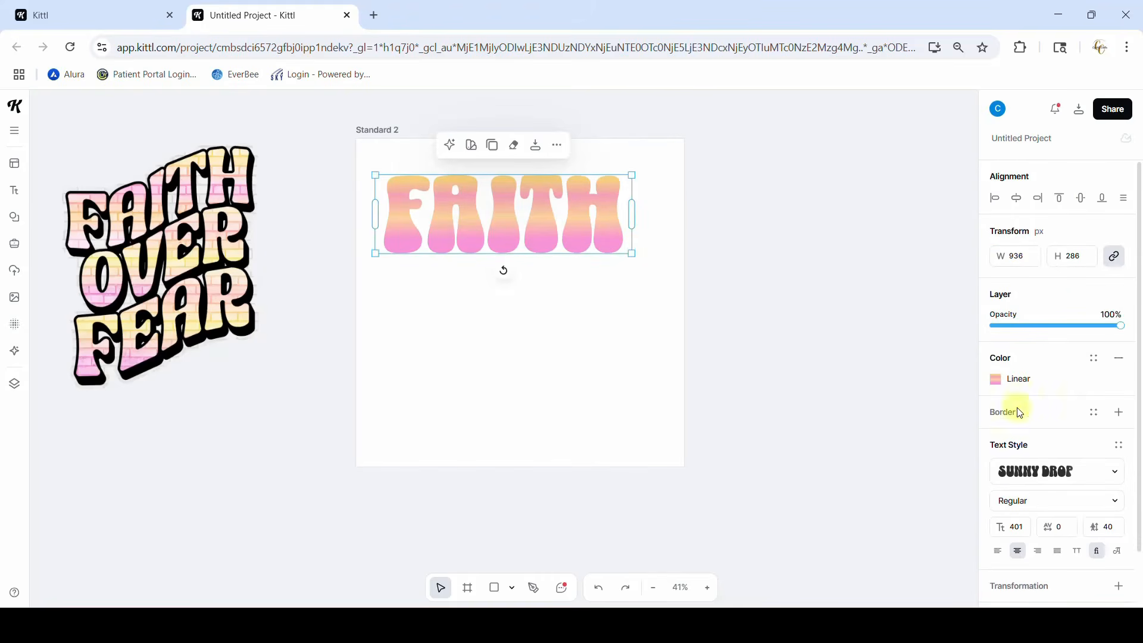
pyautogui.scroll(-1, 1027, 428)
pyautogui.click(1120, 526)
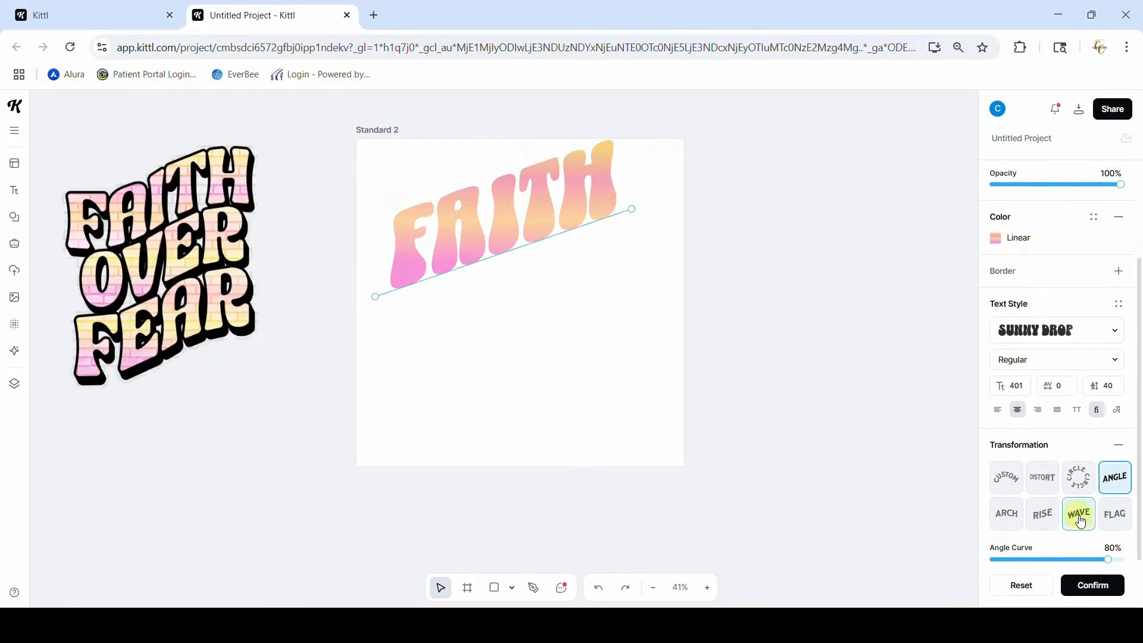
pyautogui.click(1120, 518)
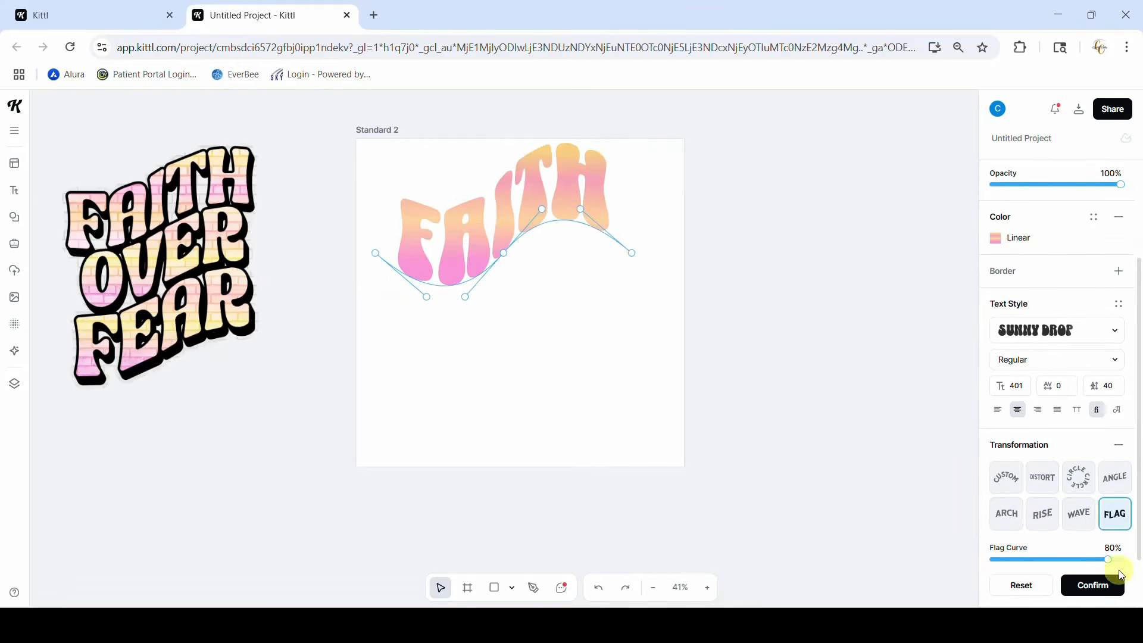
pyautogui.write('60')
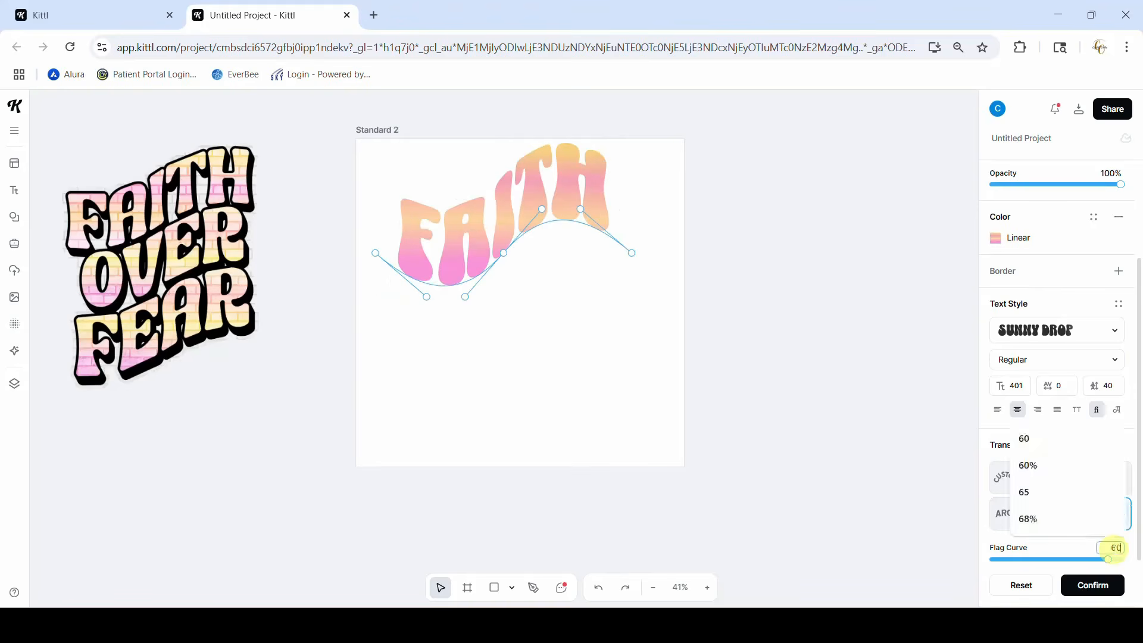
pyautogui.press('Return')
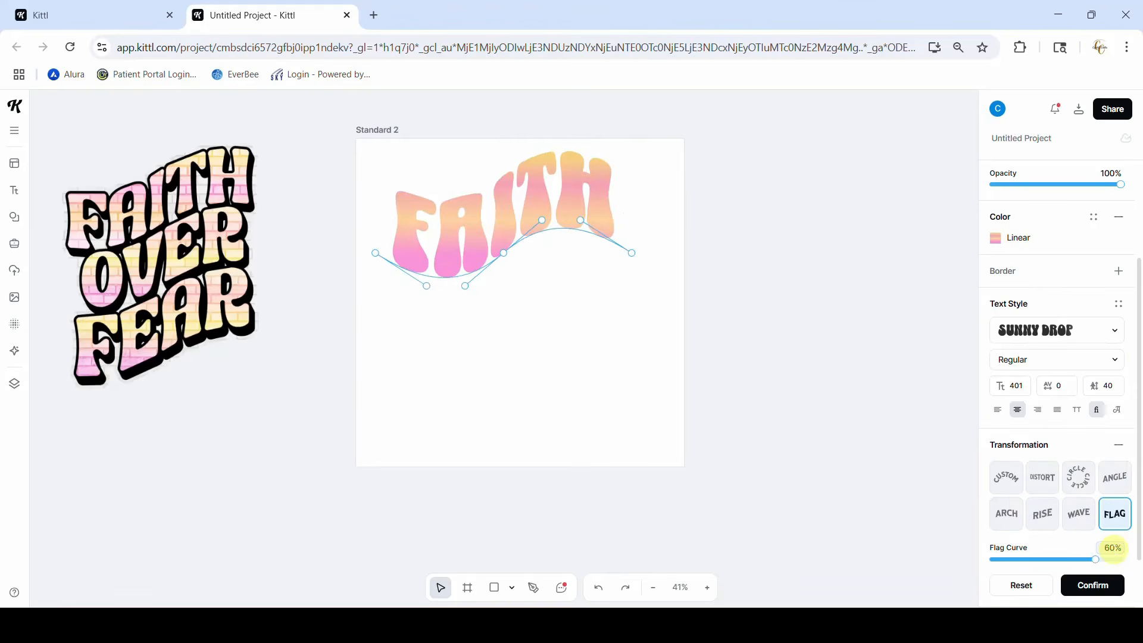
# - Add block-style text shading to FAITH with offset 5, angle -49° and outline width 30
pyautogui.scroll(-1, 1102, 530)
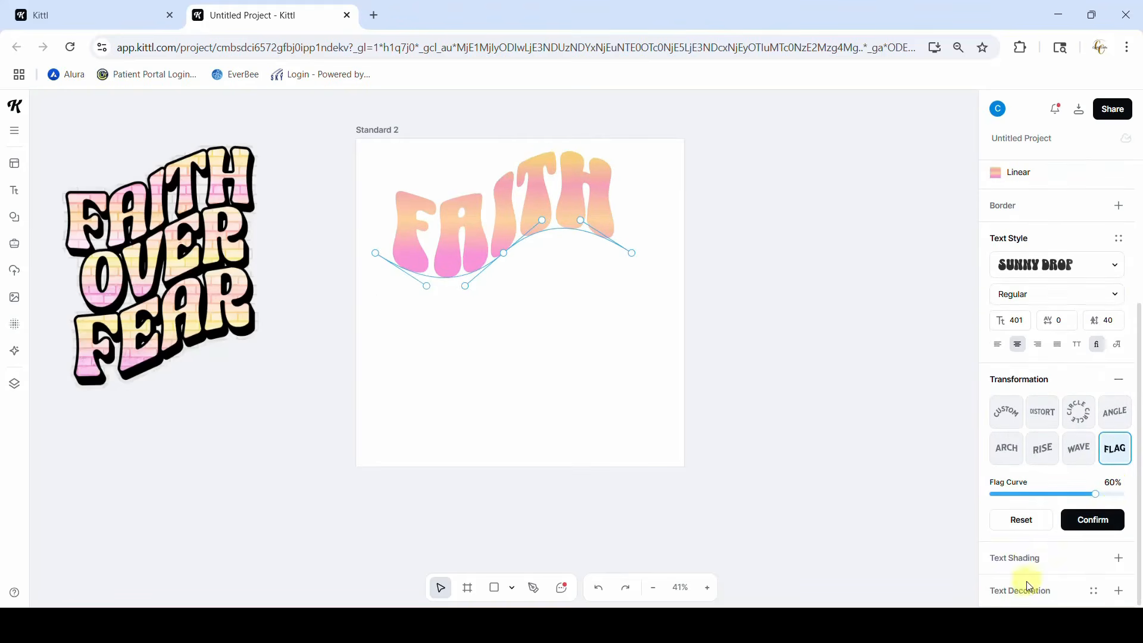
pyautogui.click(1031, 560)
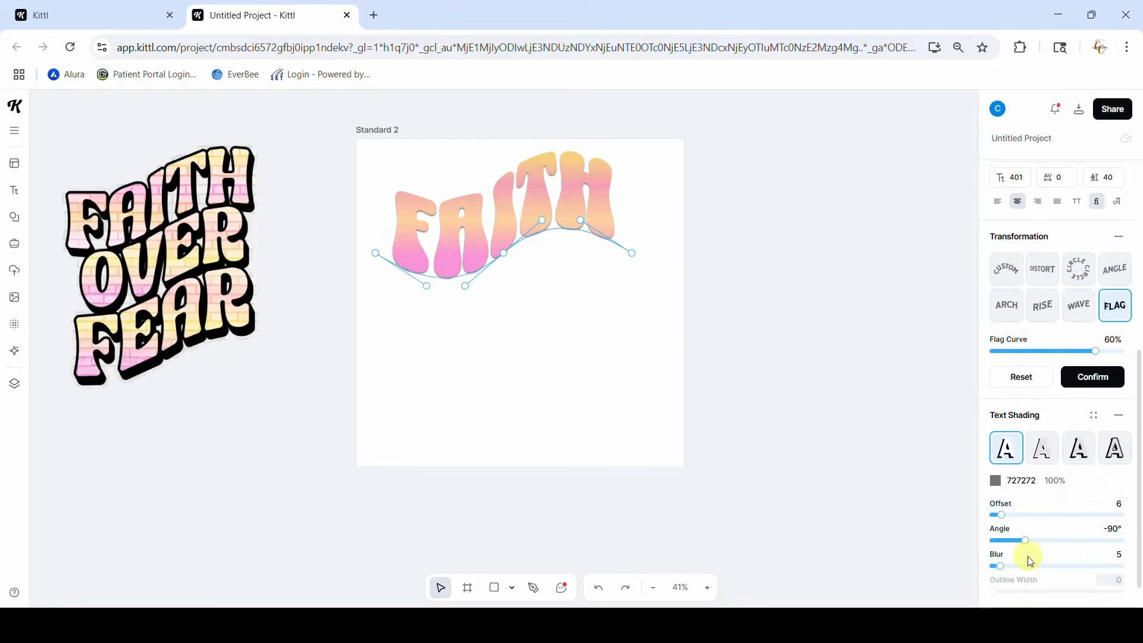
pyautogui.click(1075, 459)
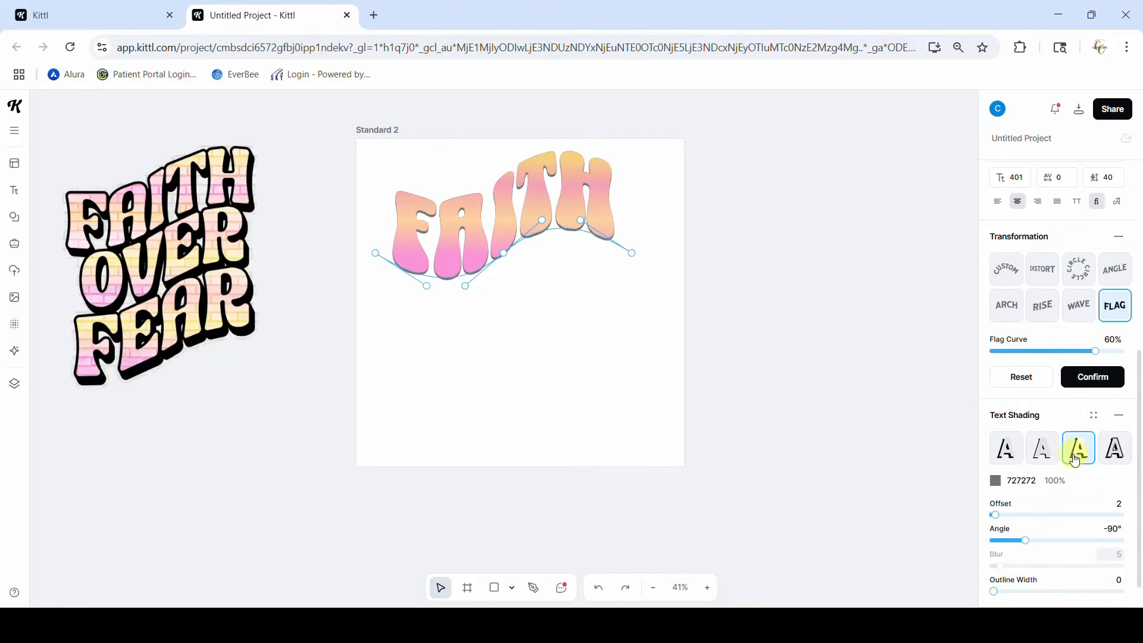
pyautogui.moveTo(1026, 544); pyautogui.dragTo(997, 517)
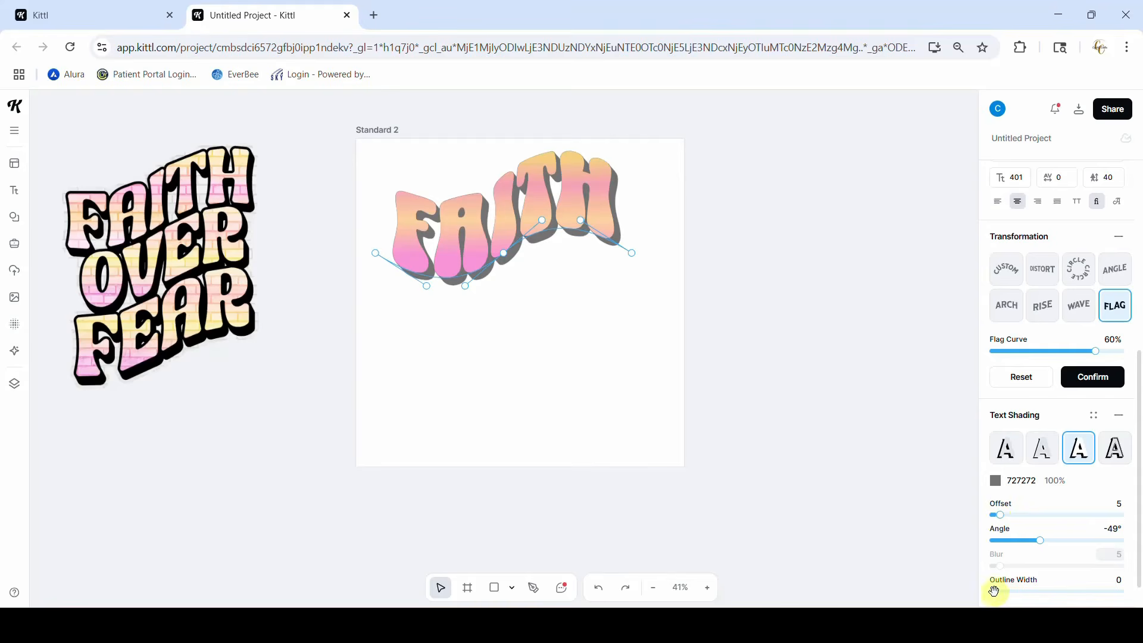
pyautogui.moveTo(994, 591); pyautogui.dragTo(1031, 584)
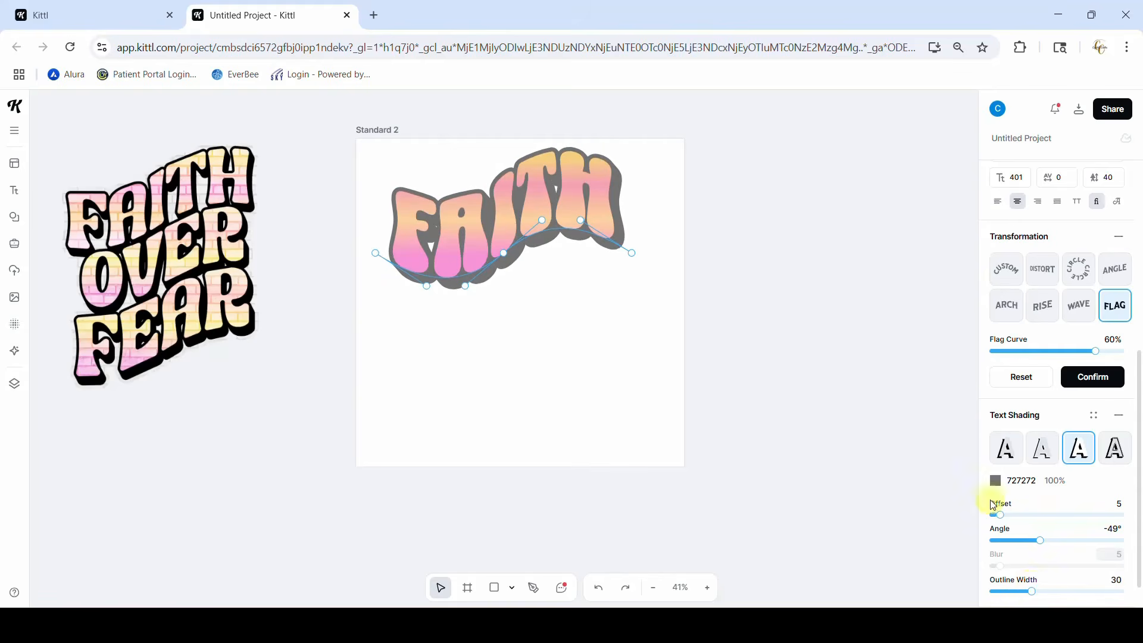
# - Set the FAITH text's shading color to black 000000
pyautogui.click(996, 481)
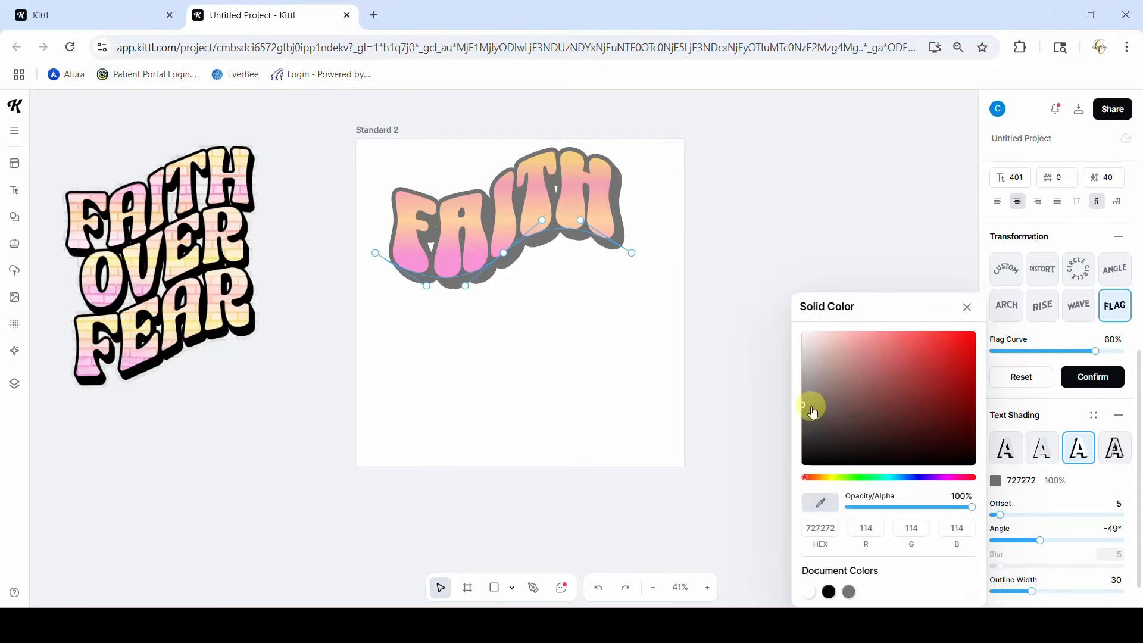
pyautogui.moveTo(803, 409)
pyautogui.mouseDown()
pyautogui.moveTo(805, 473)
pyautogui.moveTo(701, 518)
pyautogui.mouseUp()
pyautogui.click(686, 522)
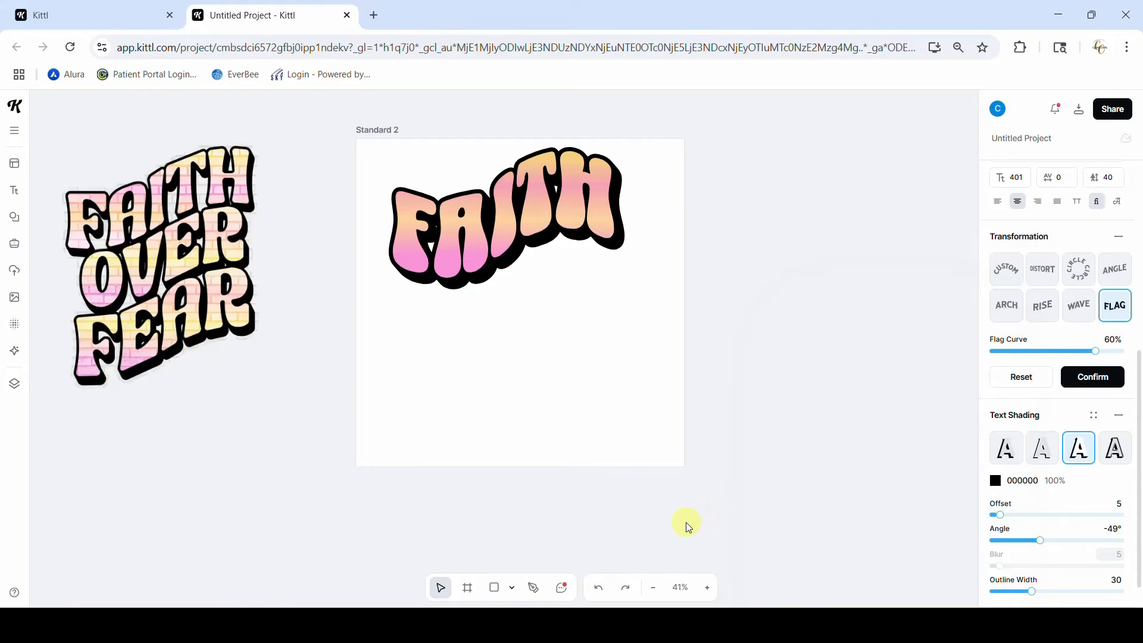
# - Duplicate the FAITH text directly below the original and change the copy's wording to "OVER"
pyautogui.click(578, 197)
pyautogui.moveTo(575, 197); pyautogui.dragTo(581, 266)
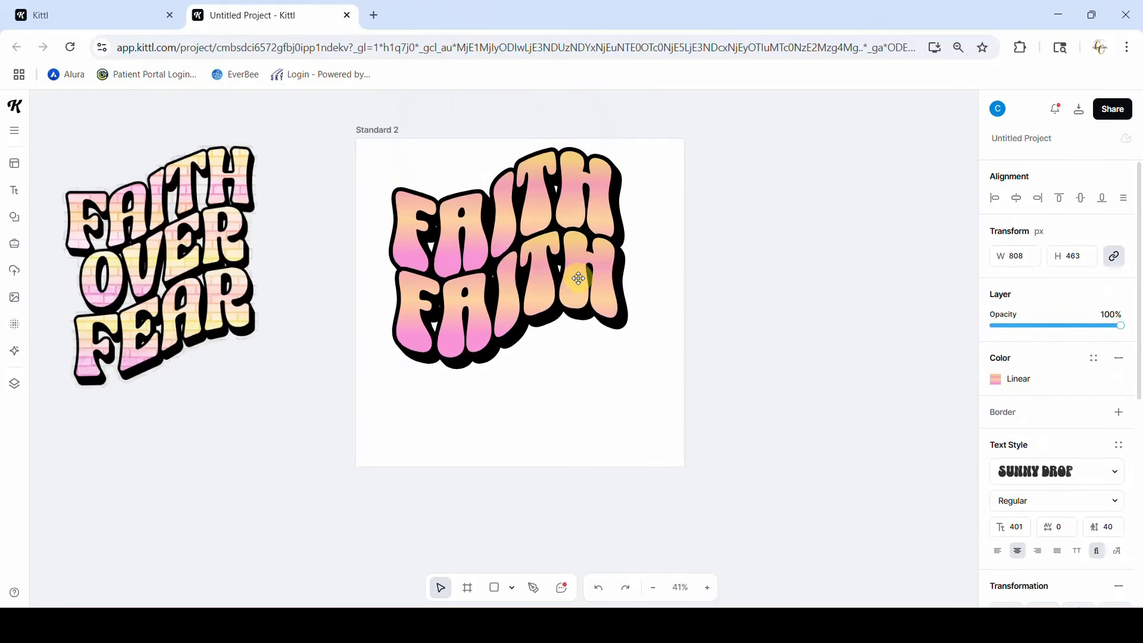
pyautogui.doubleClick(576, 277)
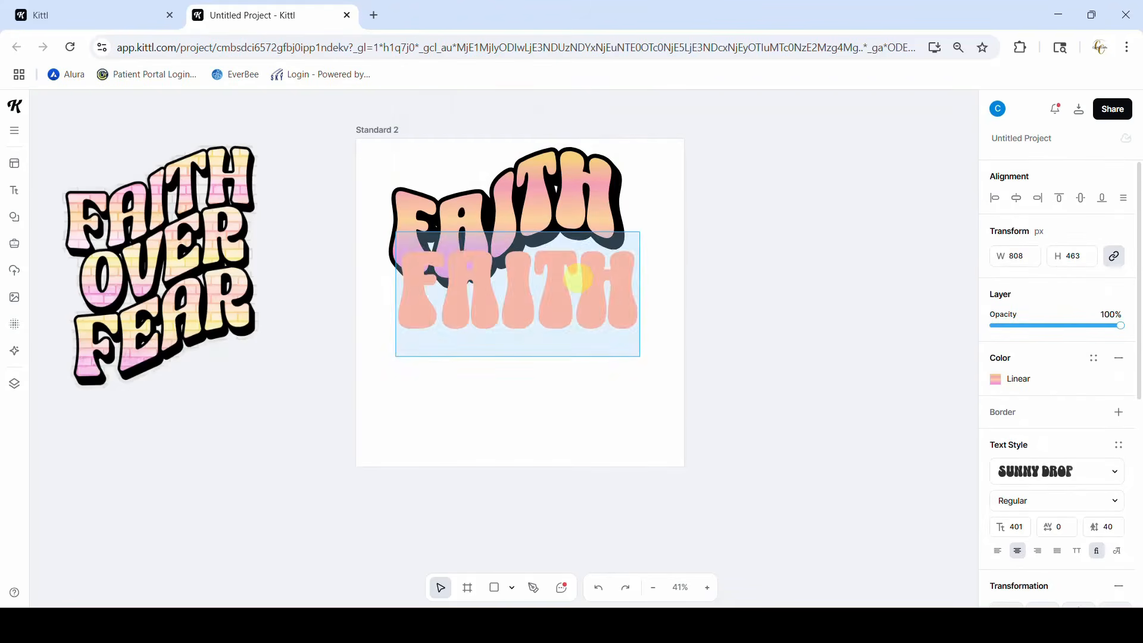
pyautogui.write('OVER')
pyautogui.press('Escape')
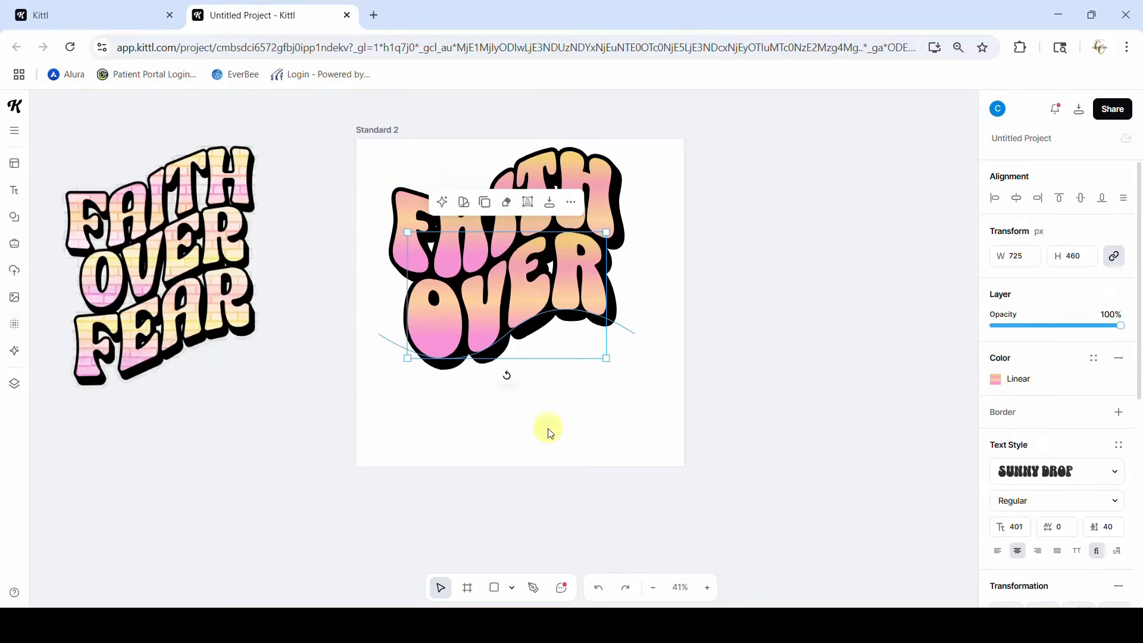
# - Duplicate the OVER text below itself, change the copy's wording to "FEAR", and fine-tune the placement of the lower lines
pyautogui.moveTo(539, 291); pyautogui.dragTo(545, 369)
pyautogui.doubleClick(544, 369)
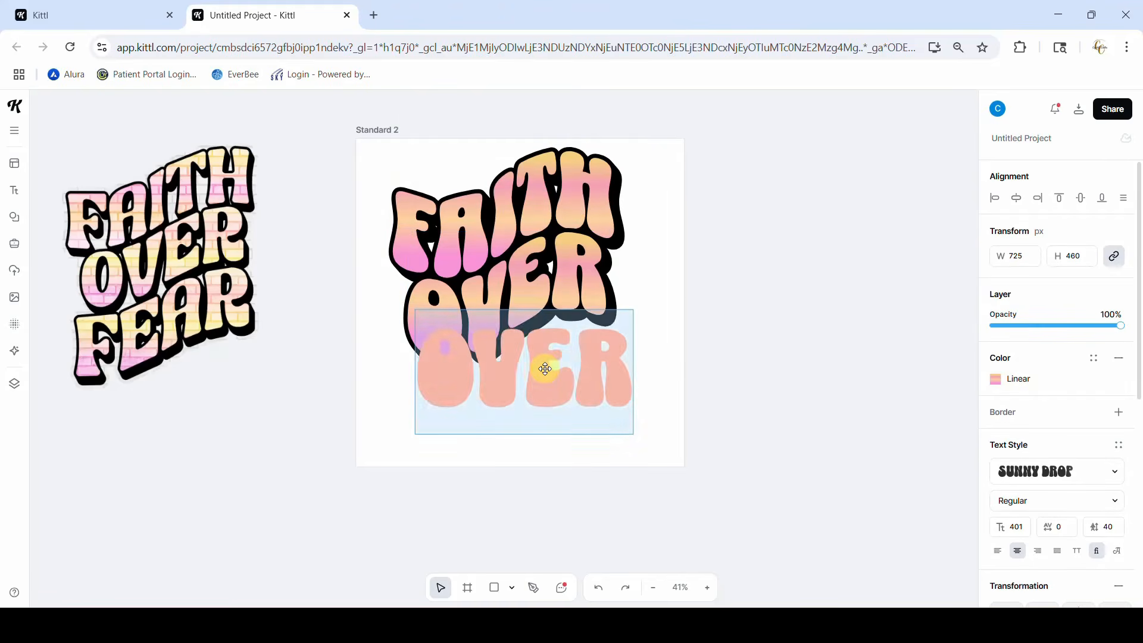
pyautogui.write('FEAR')
pyautogui.press('Escape')
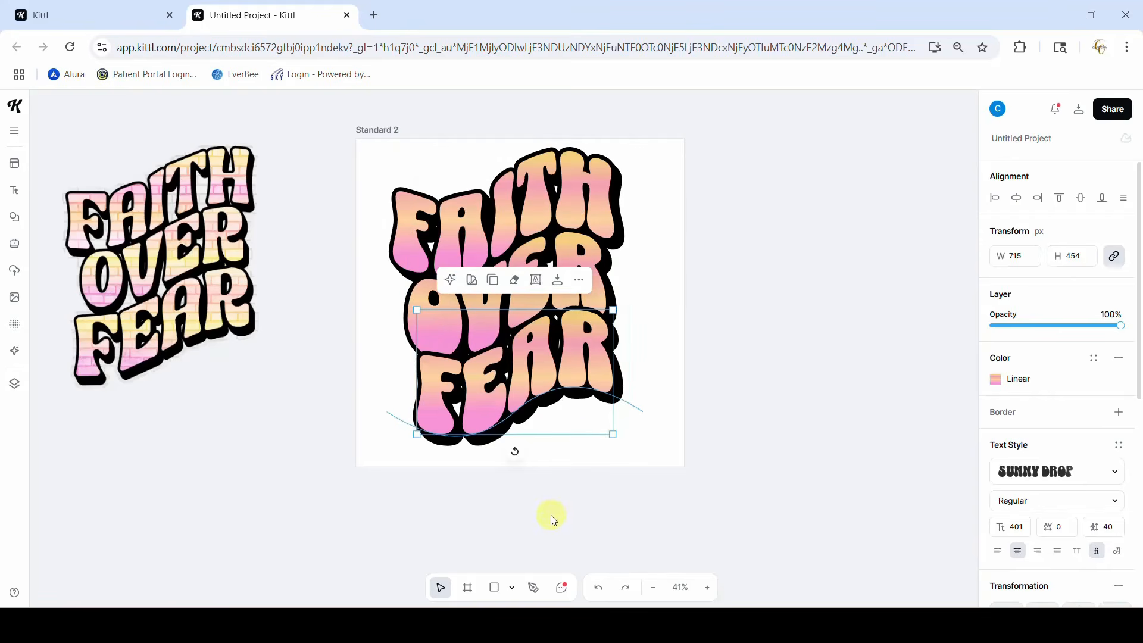
pyautogui.click(768, 429)
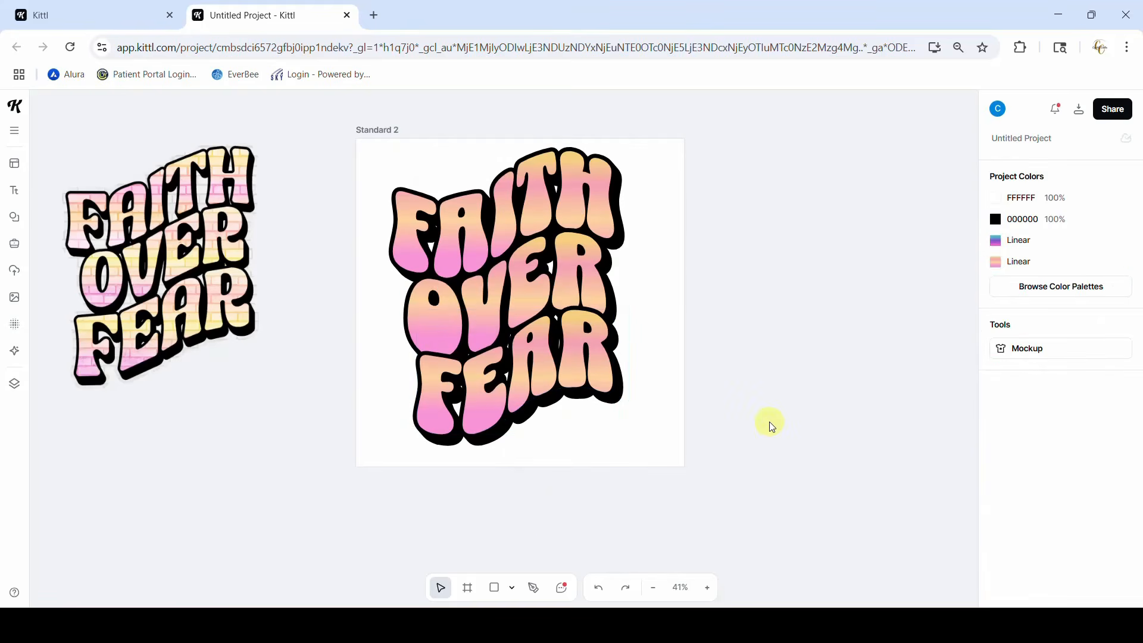
pyautogui.click(554, 384)
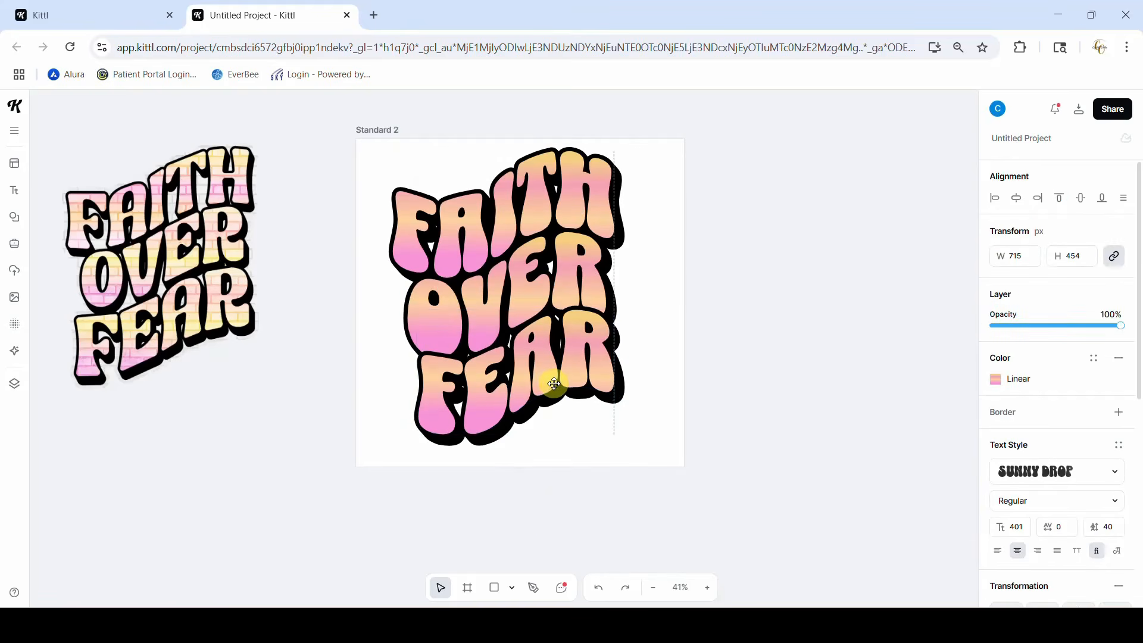
pyautogui.click(767, 294)
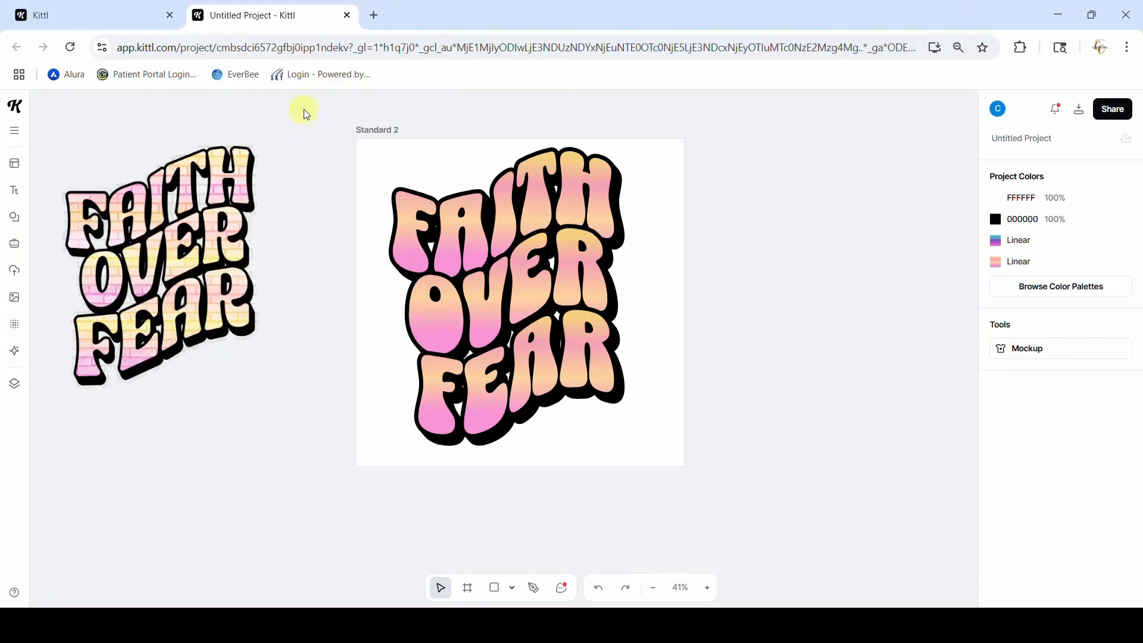
# - Replace the Standard 2 artboard's texture with the regular dark grey brick pattern from Brick Textures
pyautogui.click(365, 130)
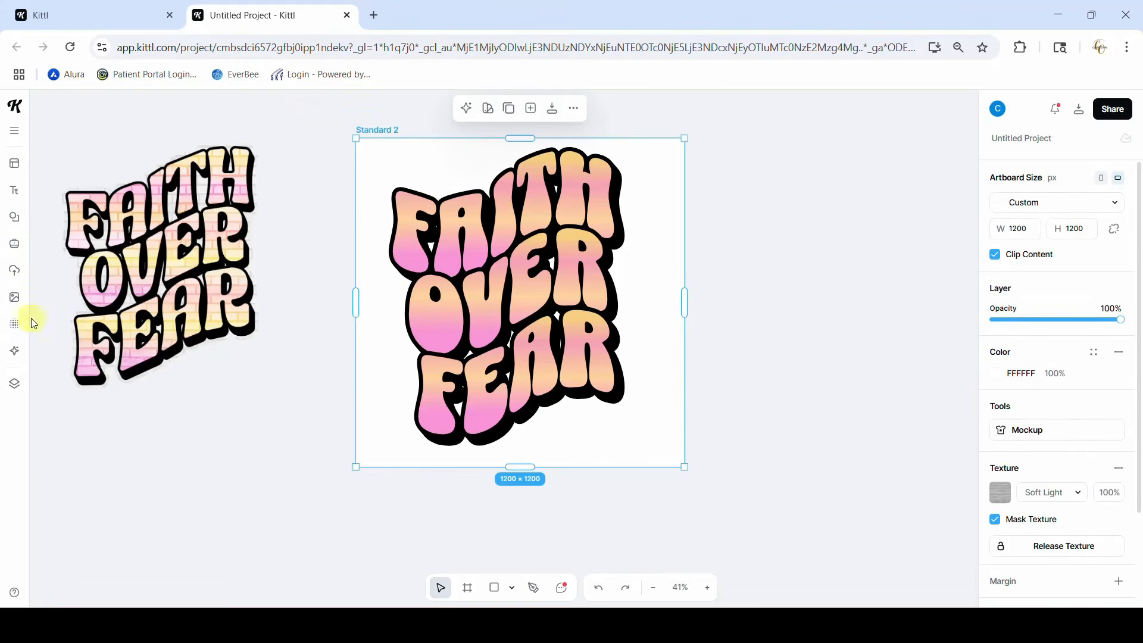
pyautogui.click(14, 323)
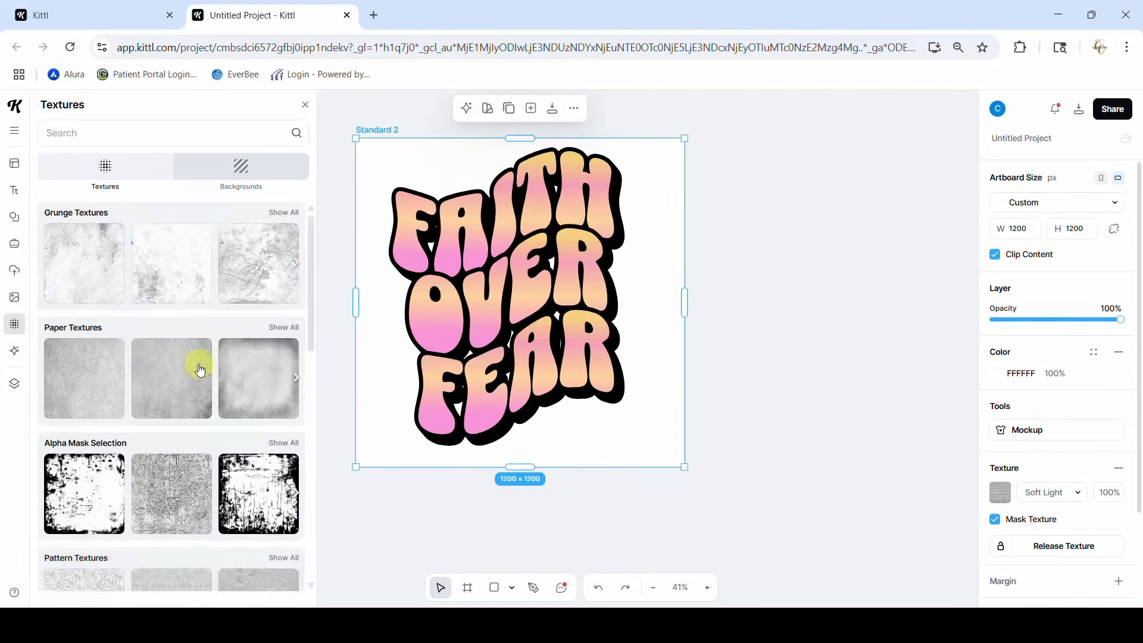
pyautogui.scroll(-10, 200, 370)
pyautogui.scroll(-10, 185, 366)
pyautogui.scroll(-2, 183, 363)
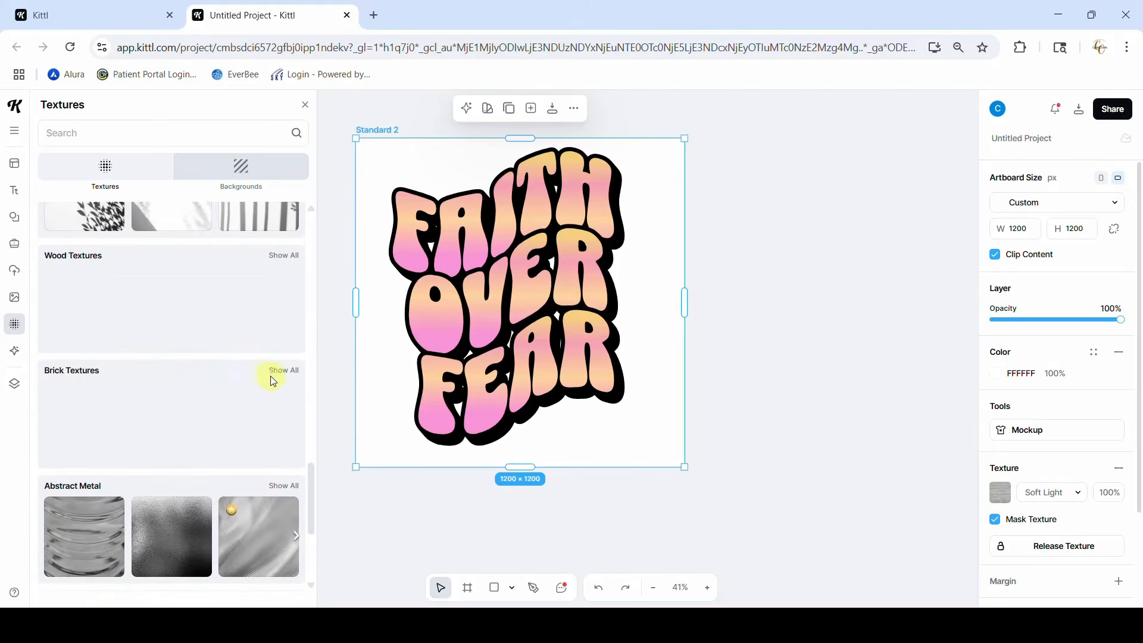
pyautogui.scroll(-1, 186, 411)
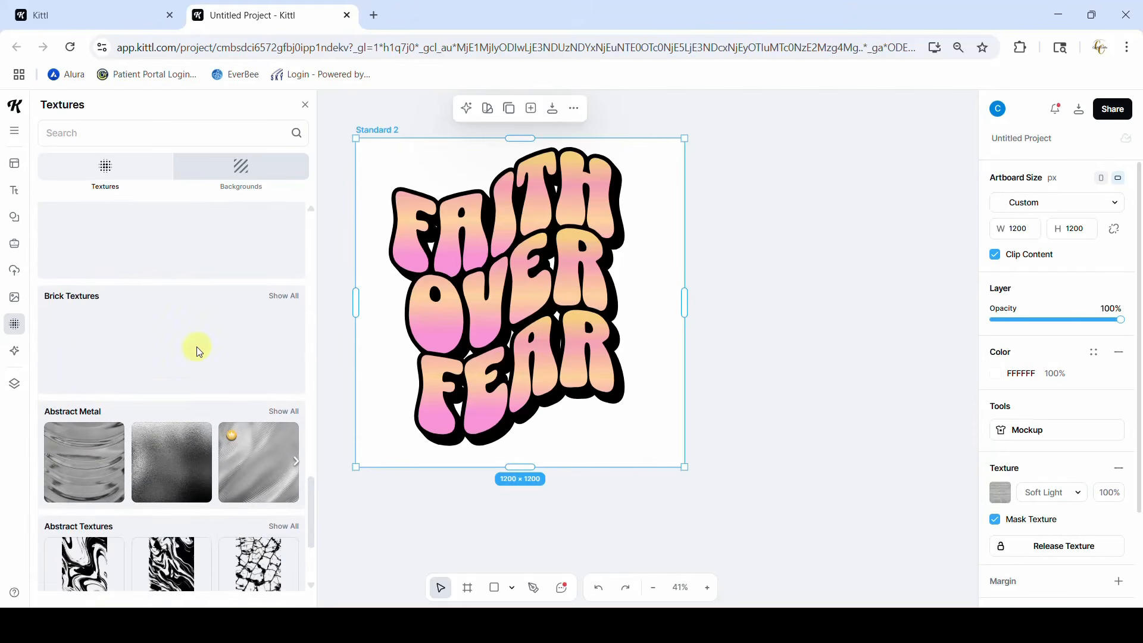
pyautogui.click(197, 345)
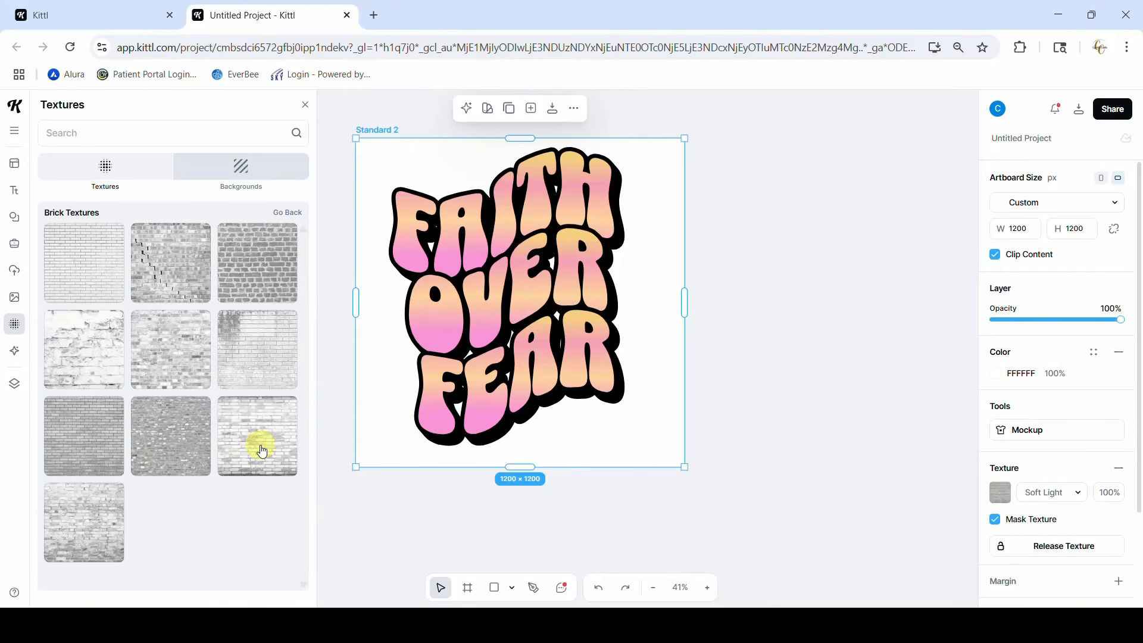
pyautogui.click(262, 450)
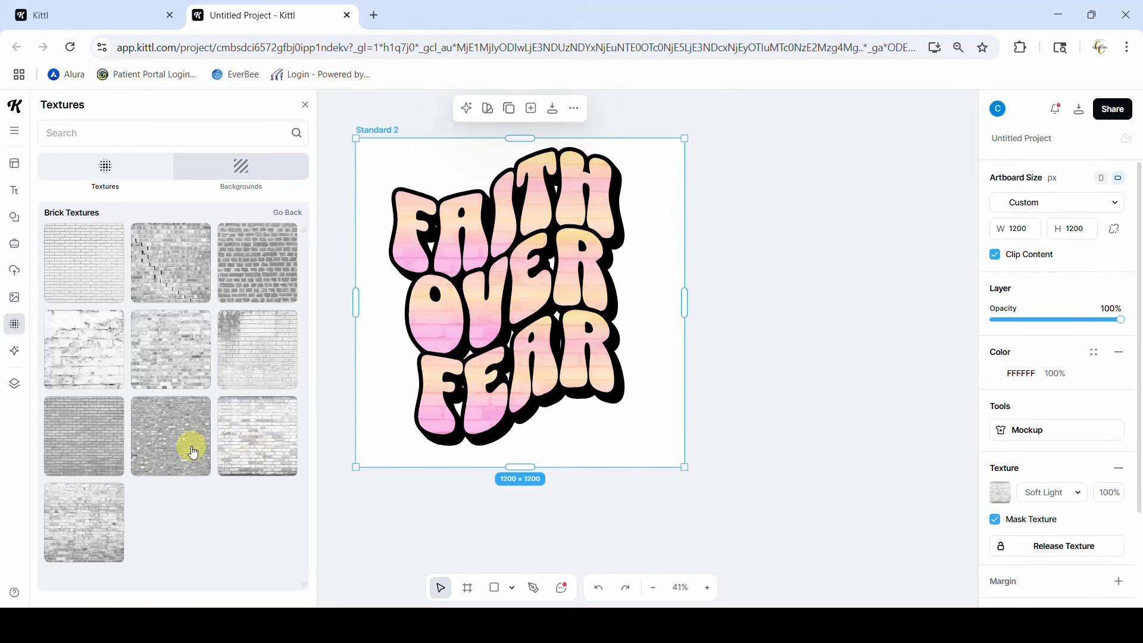
pyautogui.click(192, 452)
pyautogui.click(88, 444)
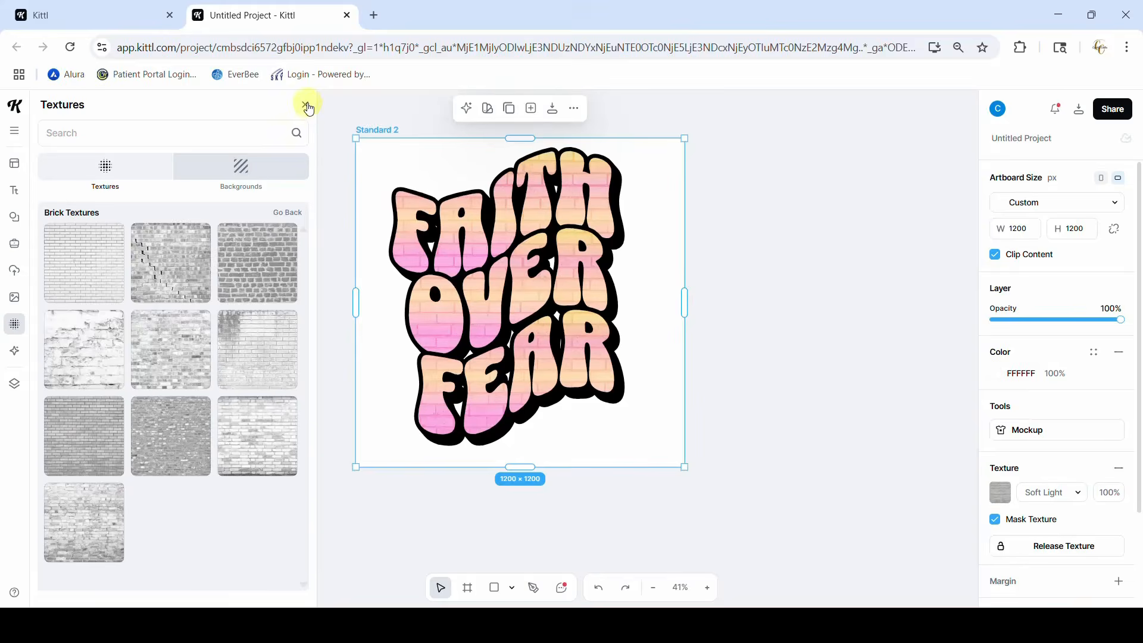
pyautogui.click(306, 106)
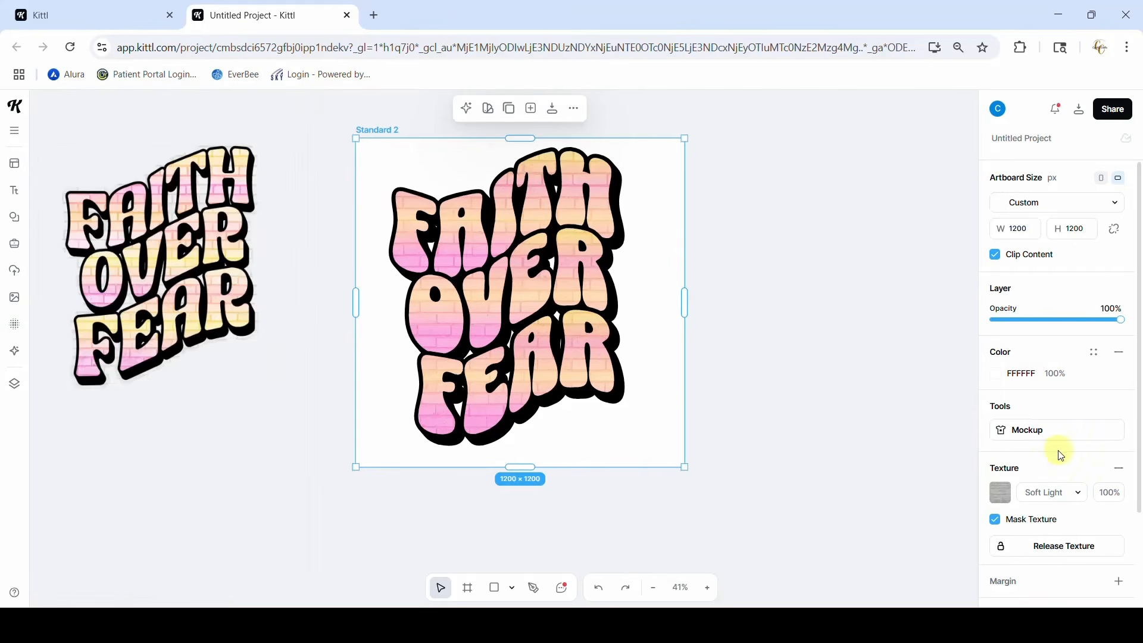
# - Try the artboard's brick texture in Multiply, and set its blend mode to Overlay
pyautogui.scroll(-2, 1059, 451)
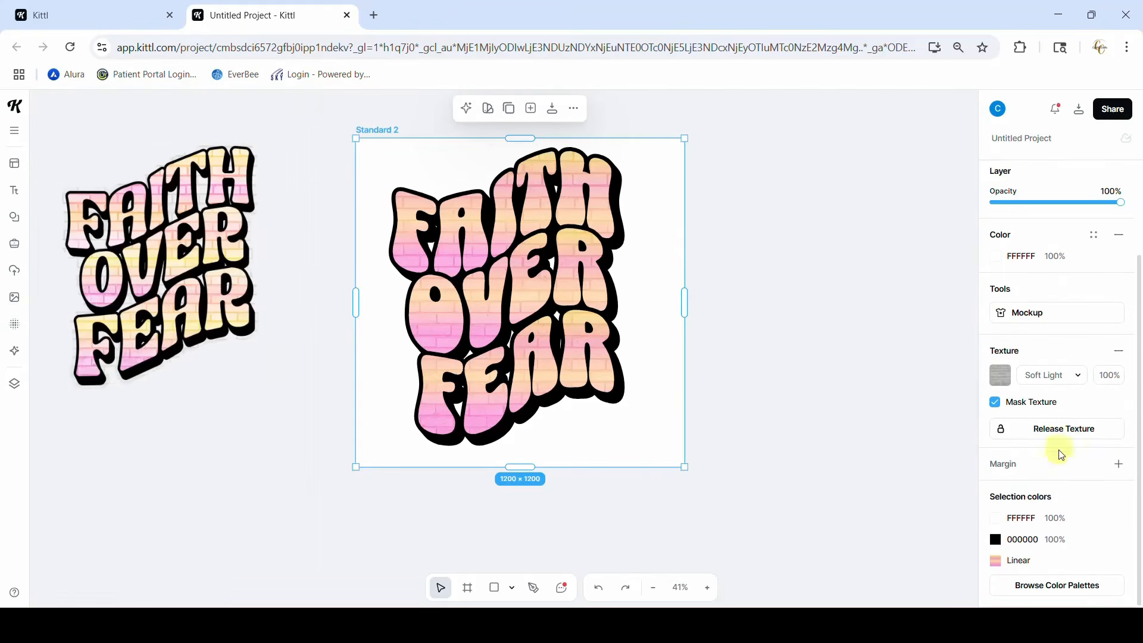
pyautogui.click(1080, 381)
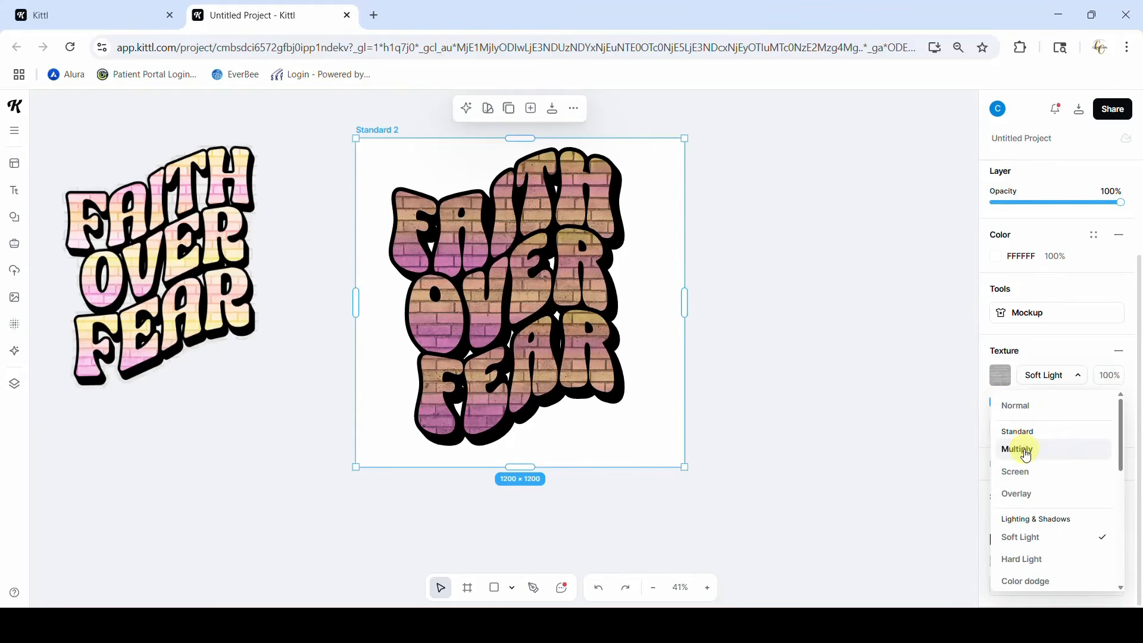
pyautogui.click(1020, 450)
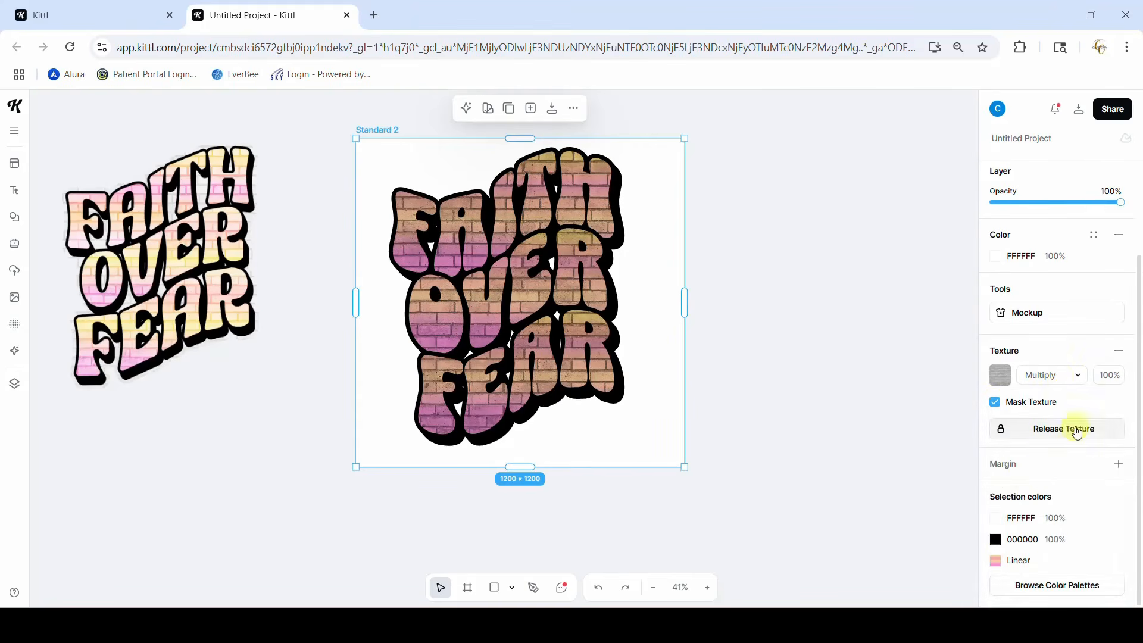
pyautogui.click(1053, 375)
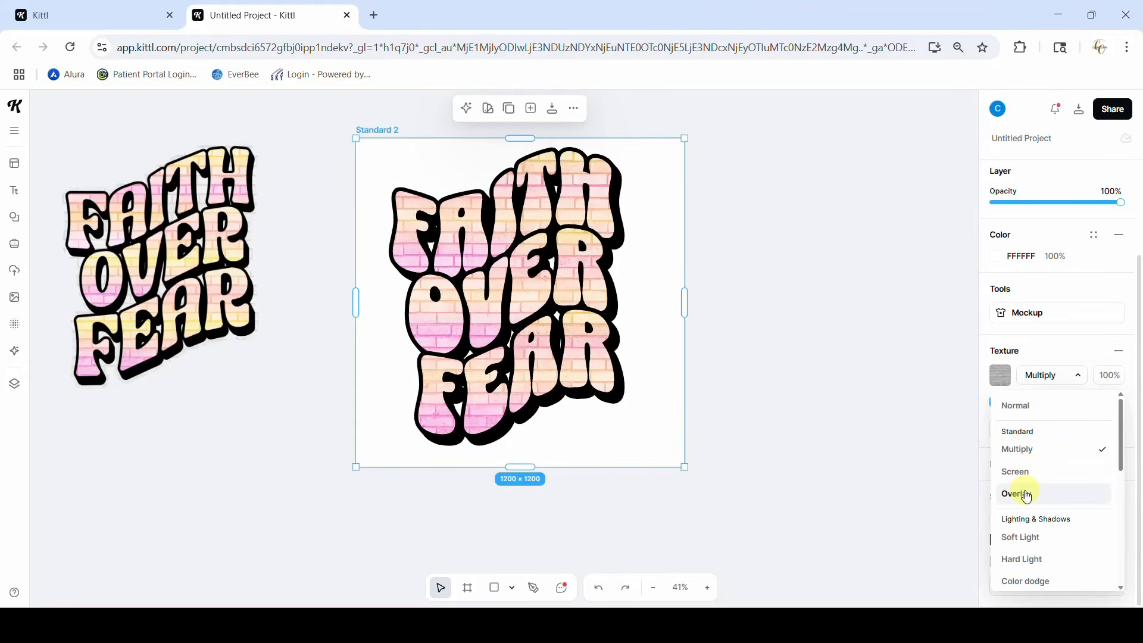
pyautogui.click(1027, 494)
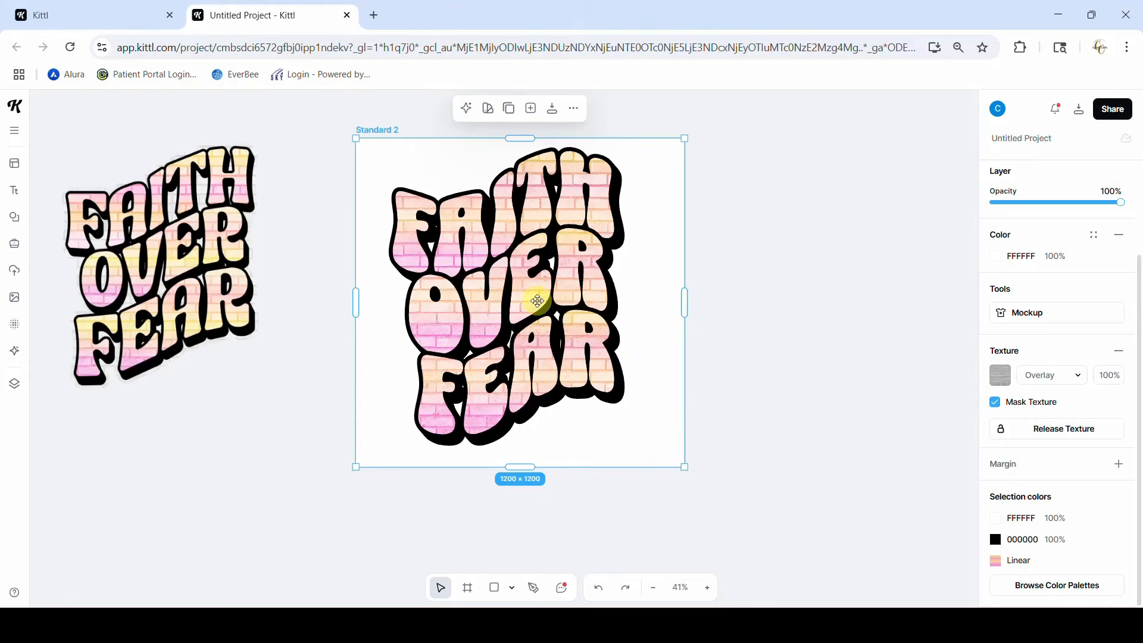
# - Select all three FAITH OVER FEAR text lines together and shift them slightly down on the Standard 2 artboard
pyautogui.click(542, 310)
pyautogui.hotkey('ctrl', 'z')
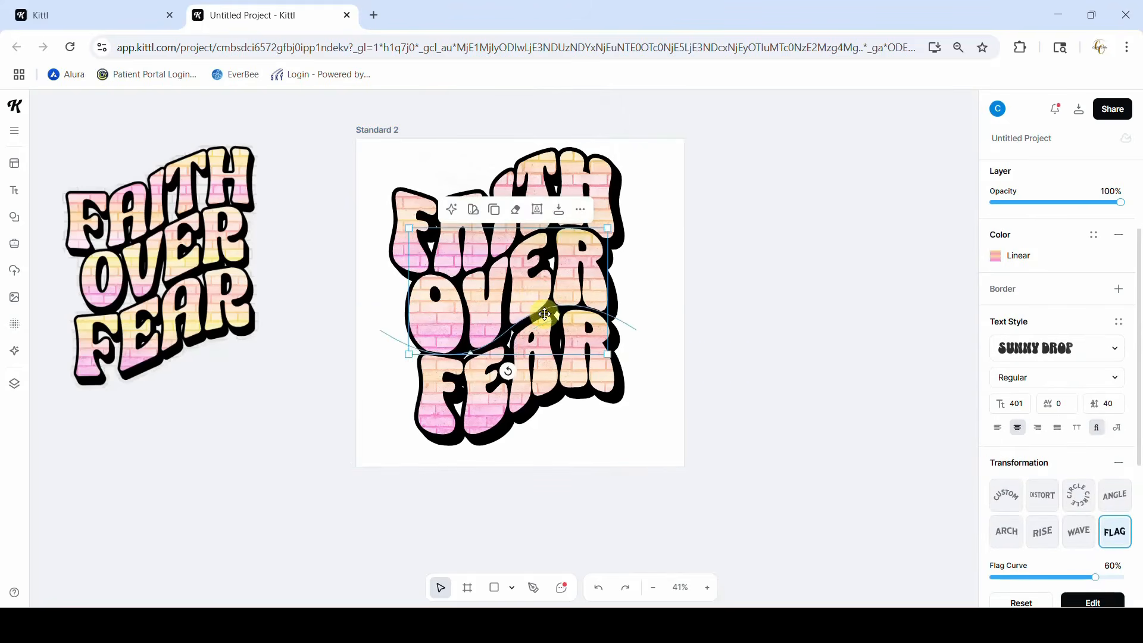
pyautogui.click(654, 293)
pyautogui.moveTo(353, 158); pyautogui.dragTo(645, 472)
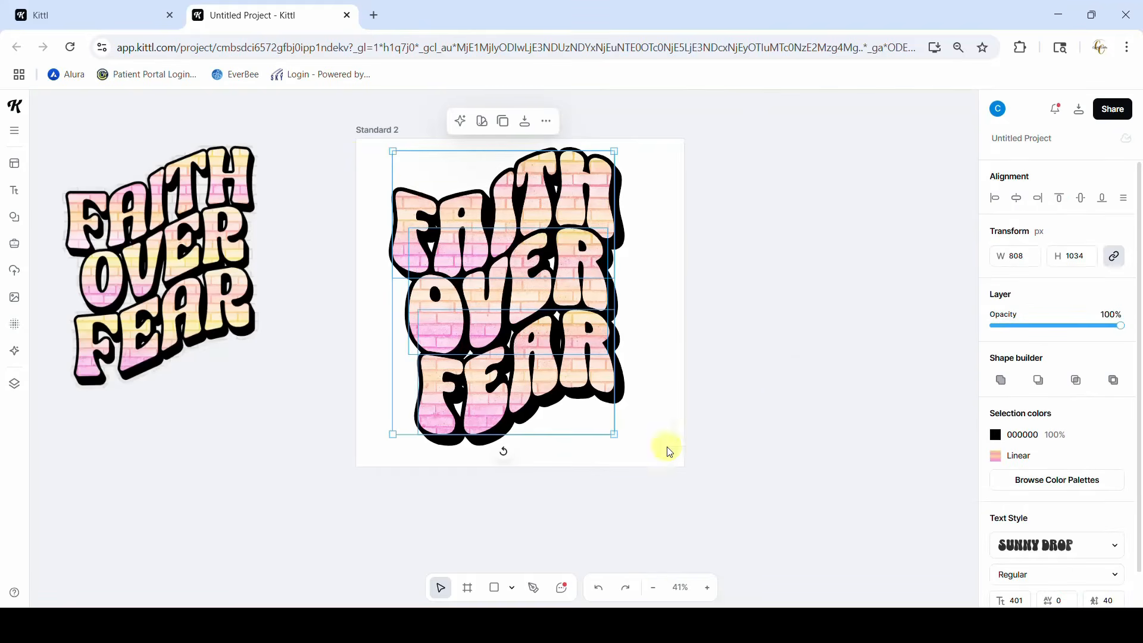
pyautogui.click(765, 393)
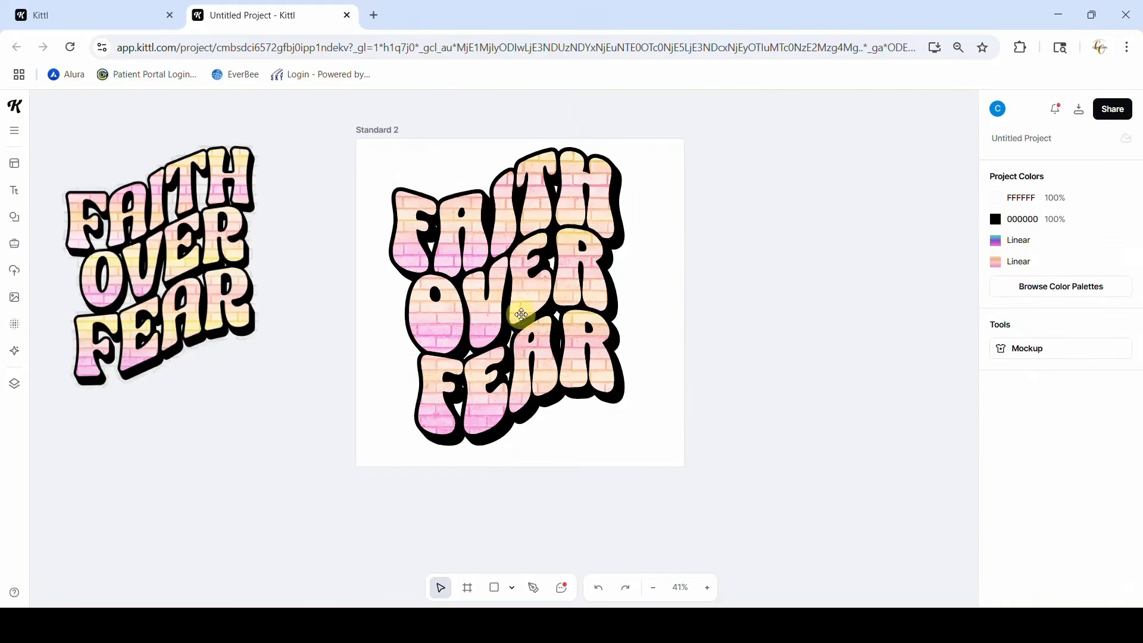
pyautogui.moveTo(520, 301); pyautogui.dragTo(523, 310)
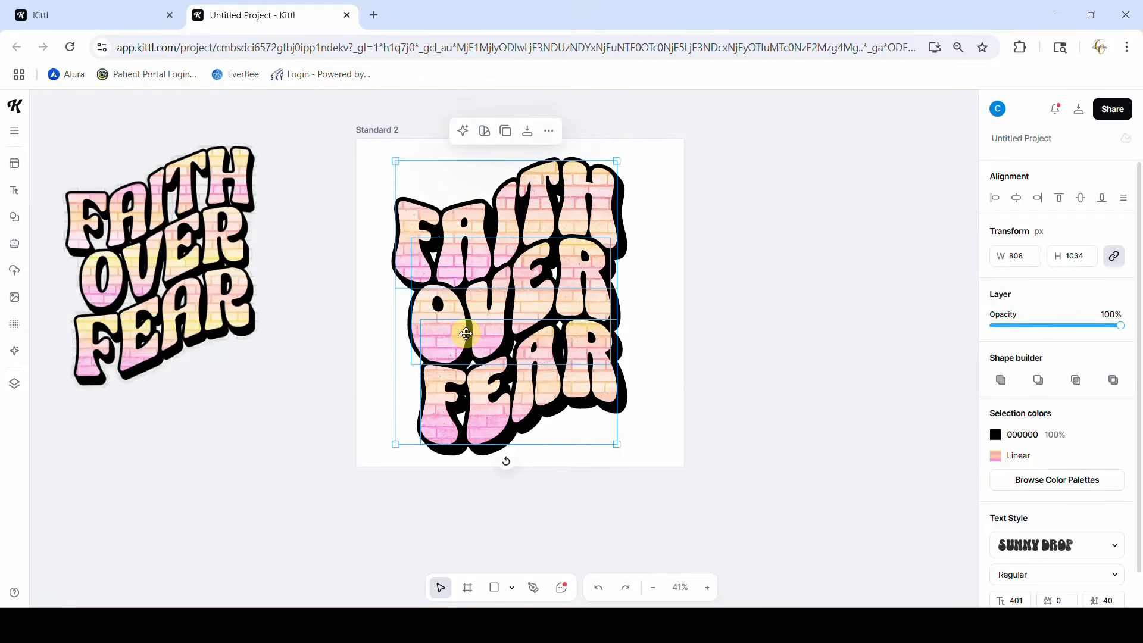
# - Move the lettering image off the Standard 1 artboard to inspect the paint splatter behind it, and move it back
pyautogui.scroll(8, 466, 334)
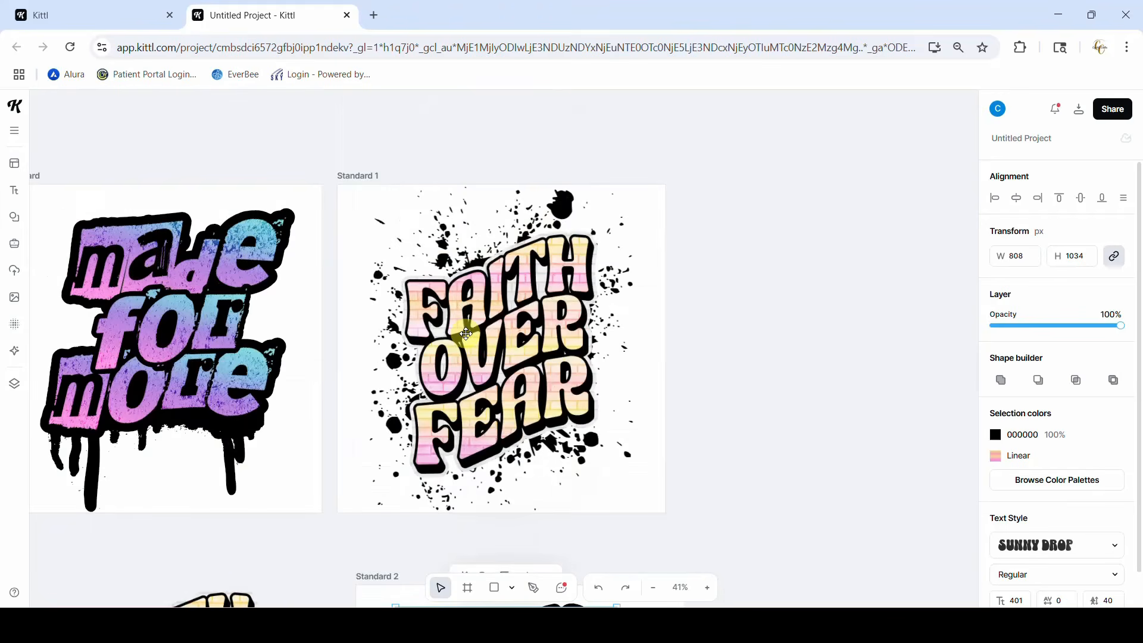
pyautogui.click(480, 375)
pyautogui.moveTo(479, 375); pyautogui.dragTo(777, 355)
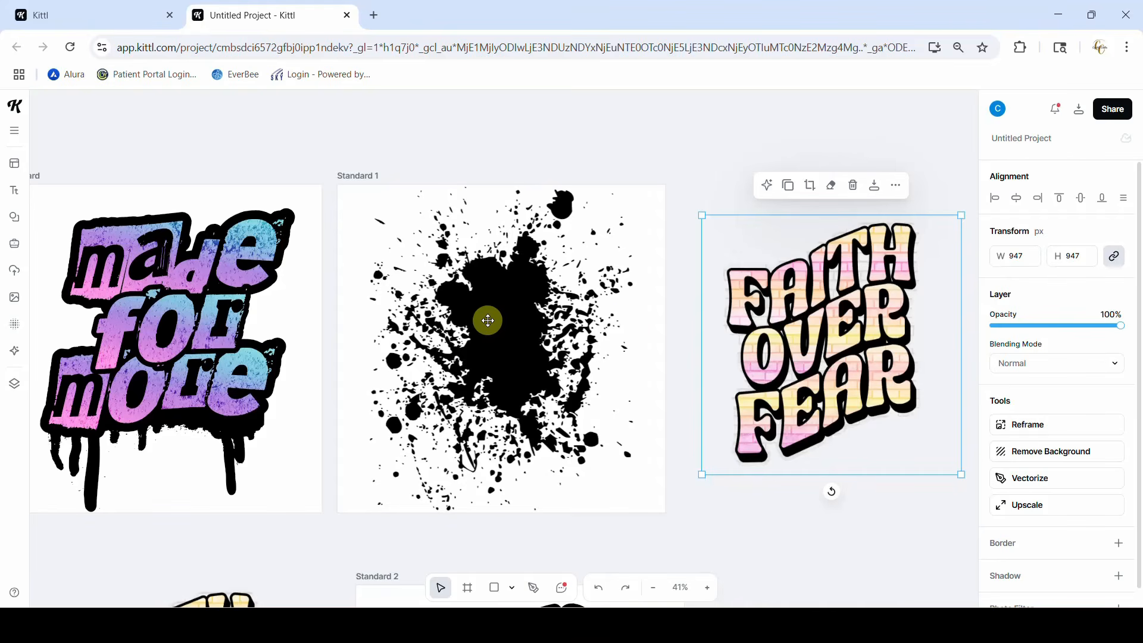
pyautogui.moveTo(830, 337); pyautogui.dragTo(516, 341)
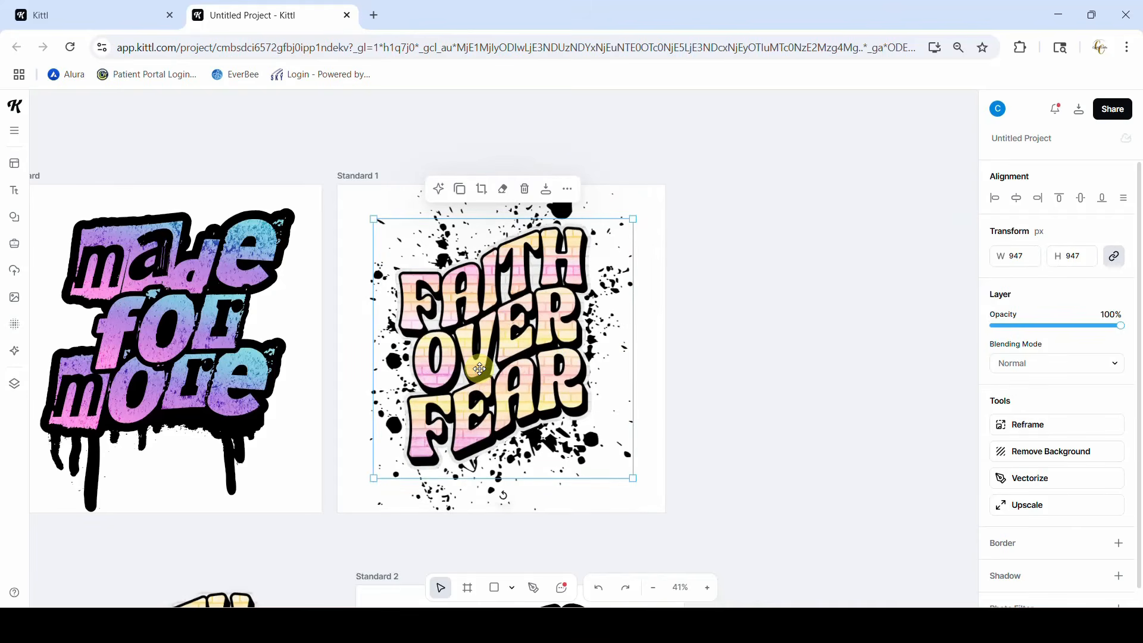
pyautogui.scroll(-5, 480, 369)
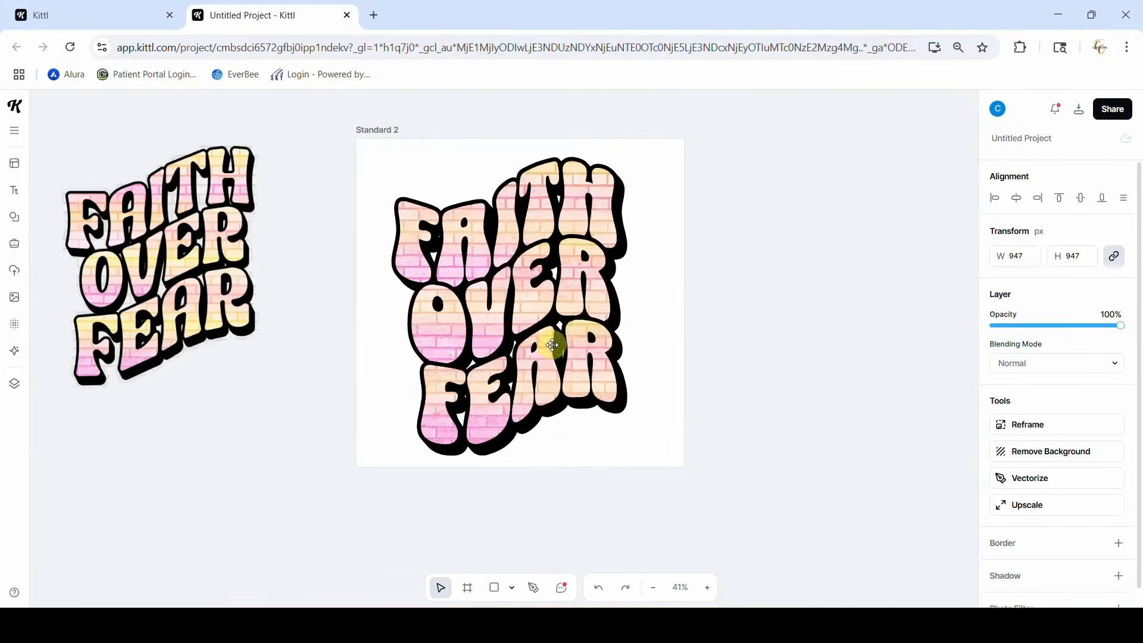
# - Adjust the lettering's position on the Standard 2 artboard and remove the artboard's background colour
pyautogui.click(509, 376)
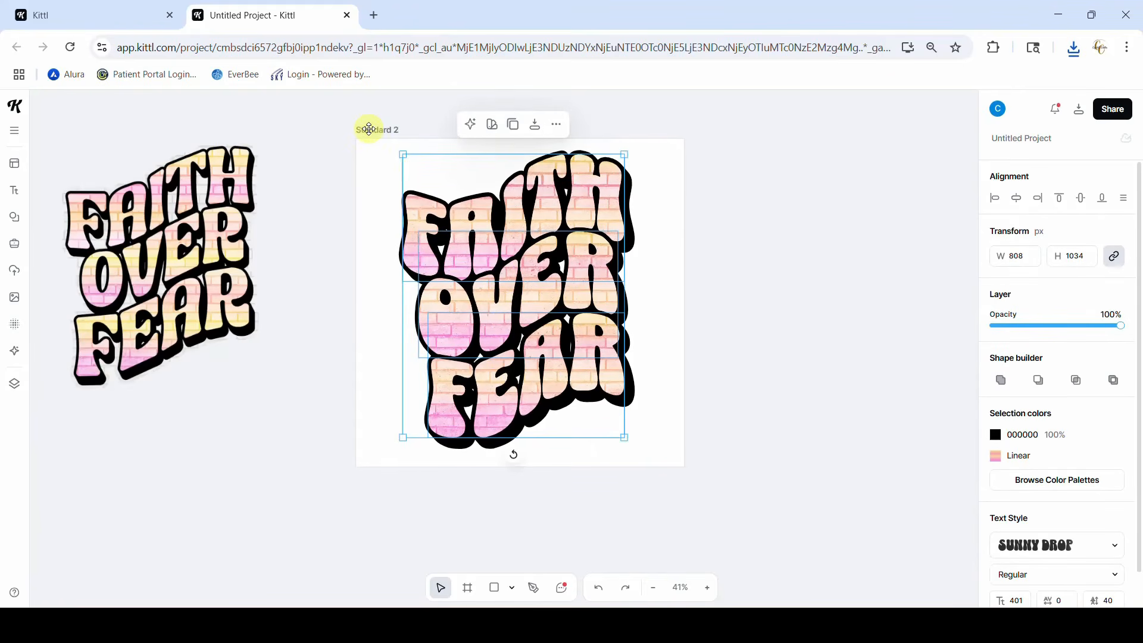
pyautogui.click(369, 129)
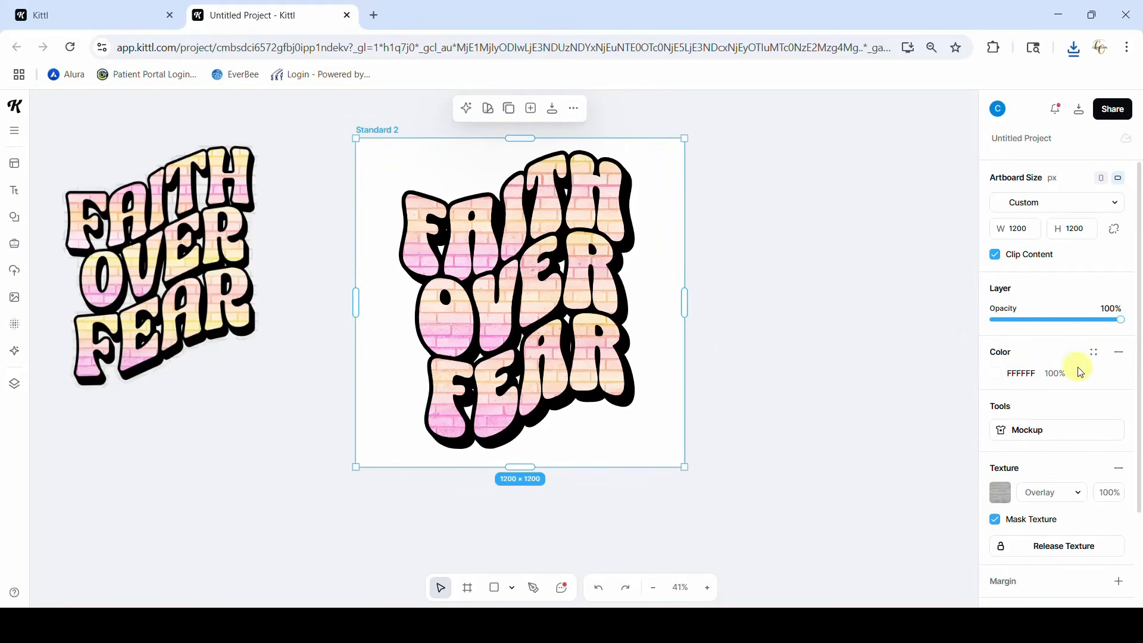
pyautogui.click(1117, 353)
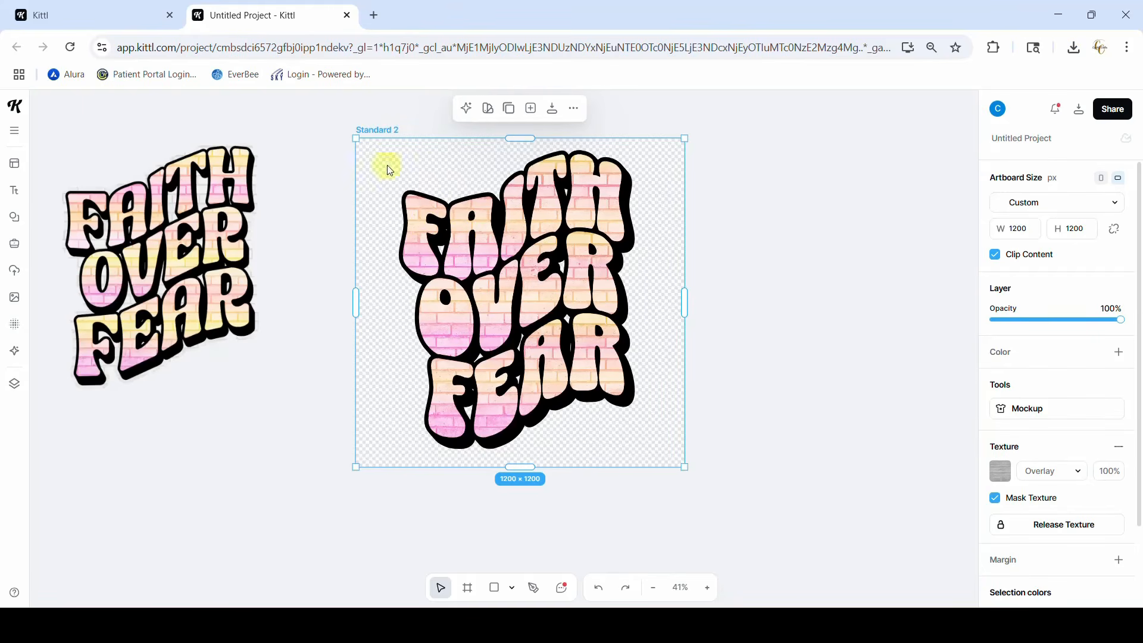
# - Export the Standard 2 artboard as a 1200 × 1200 px PNG at 300 dpi
pyautogui.click(552, 109)
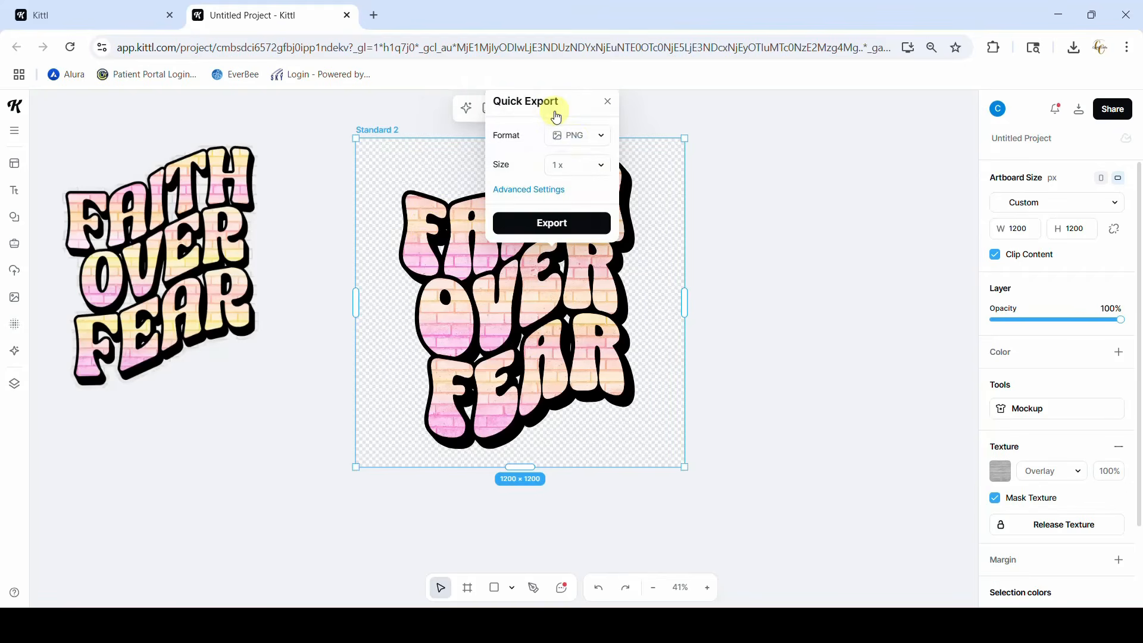
pyautogui.click(543, 189)
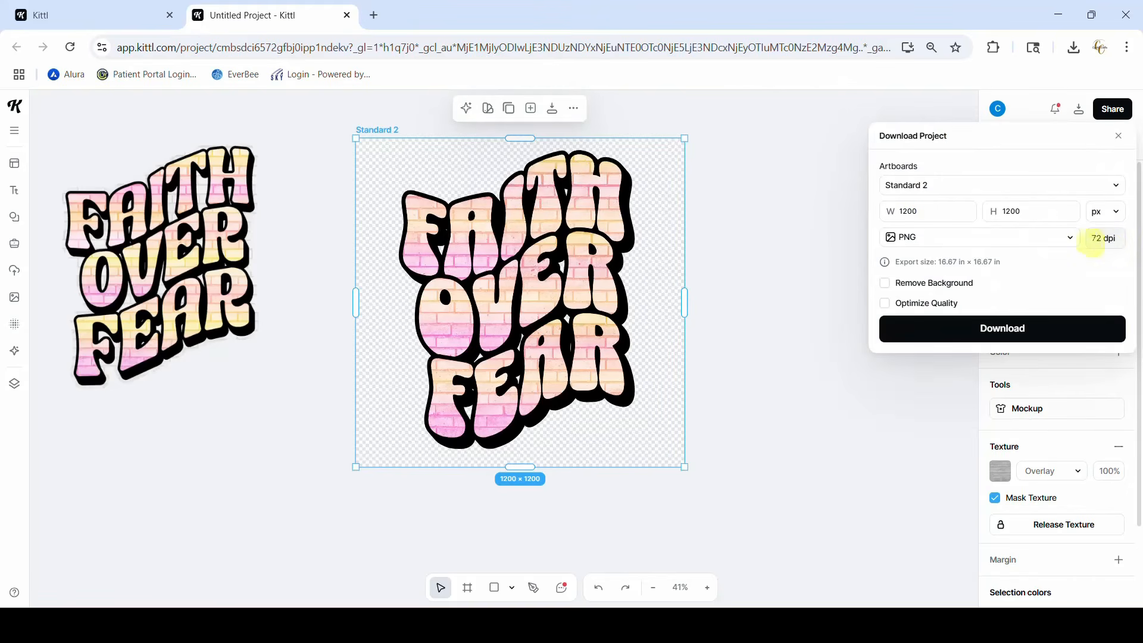
pyautogui.click(1094, 238)
pyautogui.moveTo(1057, 270); pyautogui.dragTo(1135, 262)
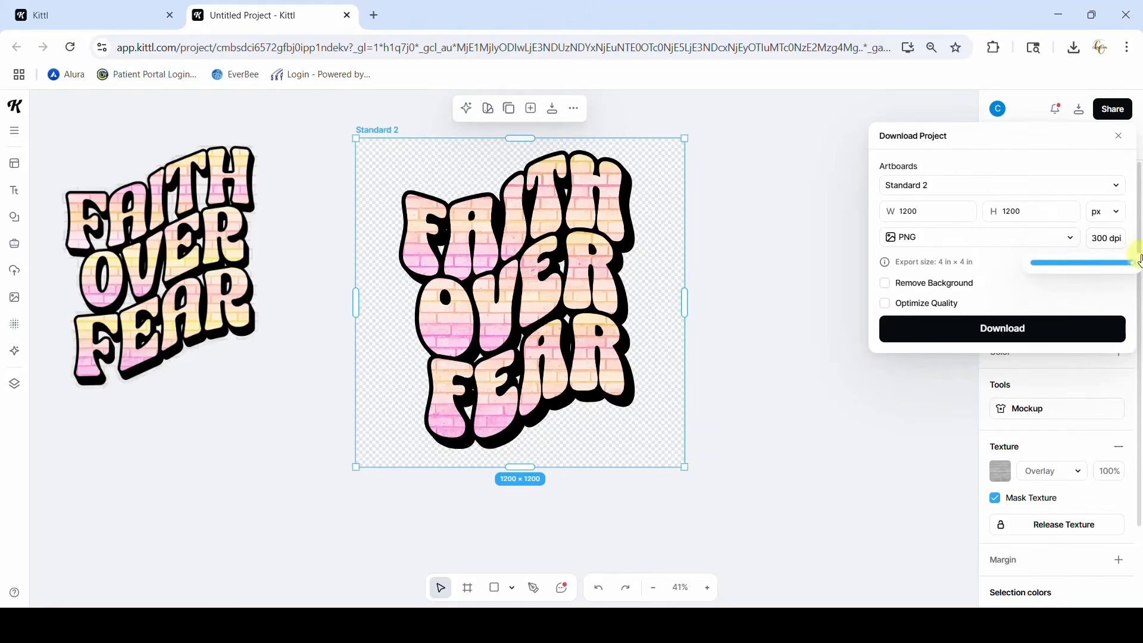
pyautogui.click(957, 330)
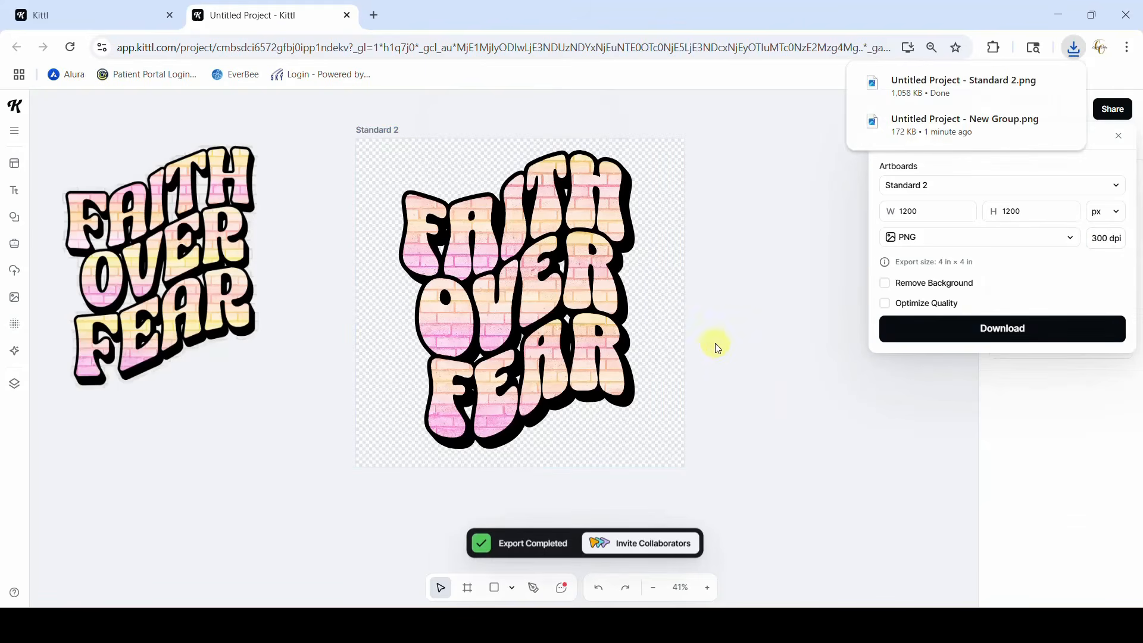
pyautogui.click(744, 340)
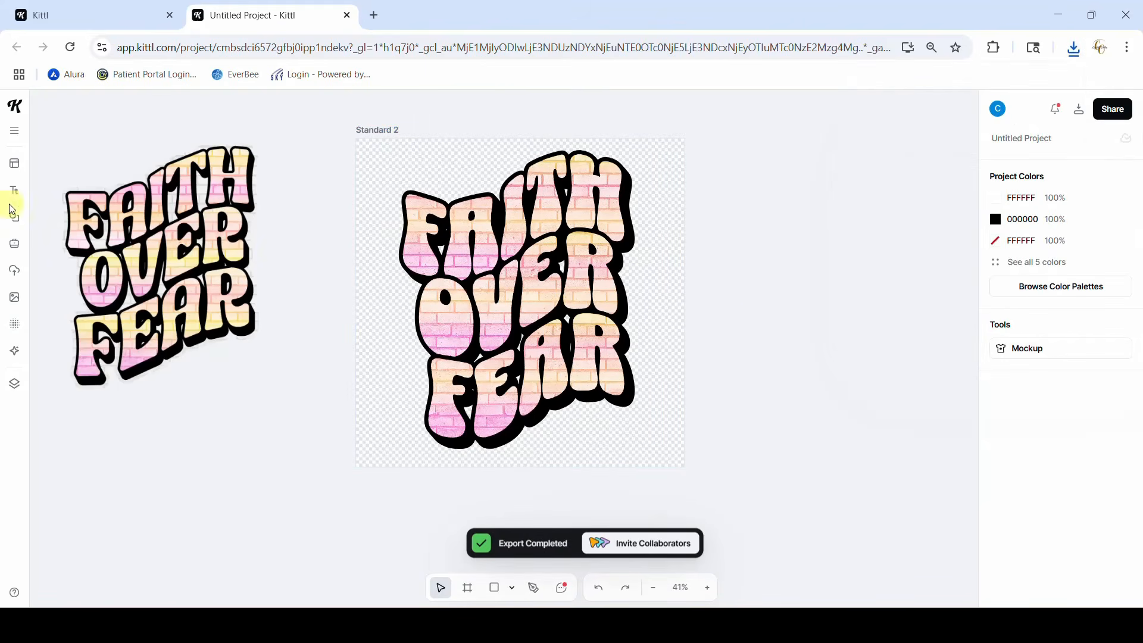
# - Move the text lettering off the Standard 2 artboard, upload "Untitled Project - Standard 2" from Downloads, and place it on the artboard
pyautogui.moveTo(464, 241); pyautogui.dragTo(773, 235)
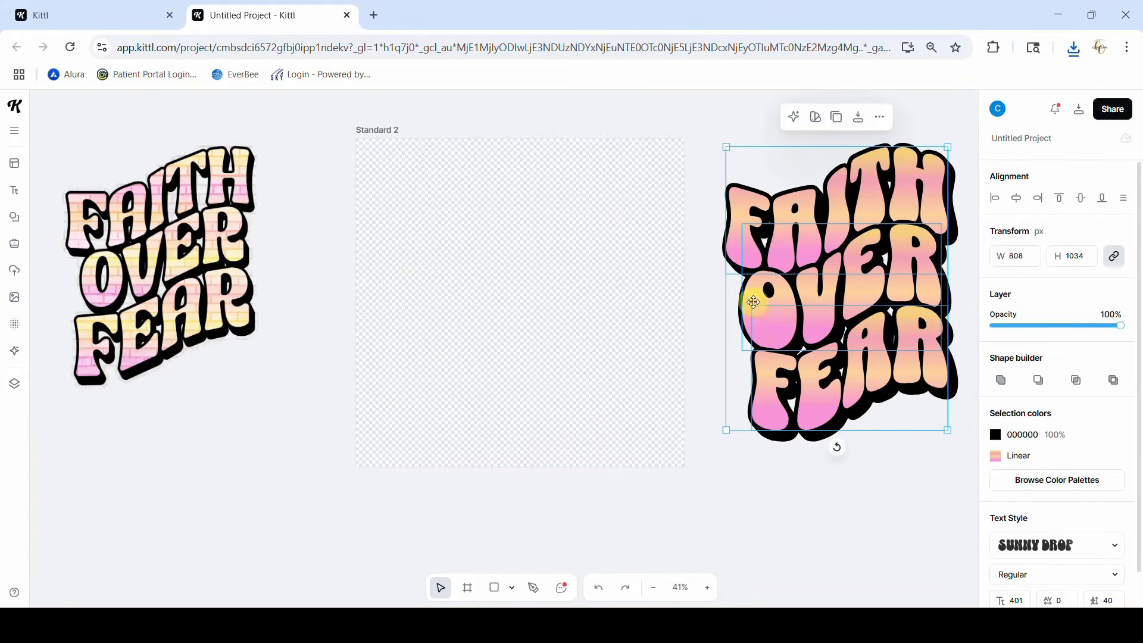
pyautogui.click(14, 271)
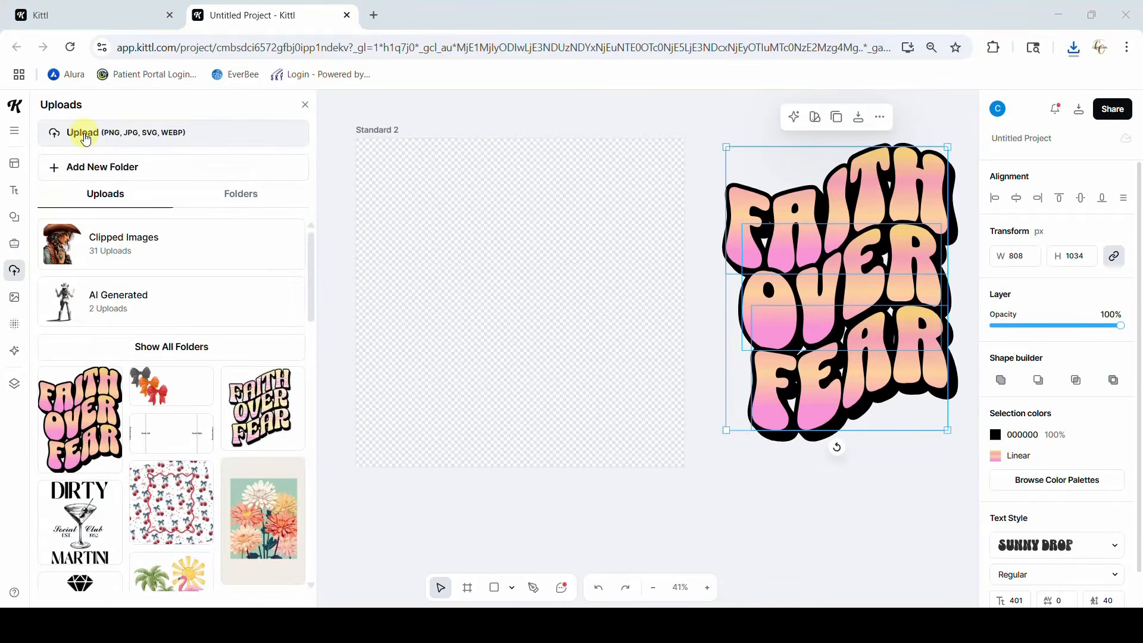
pyautogui.click(86, 135)
pyautogui.click(300, 215)
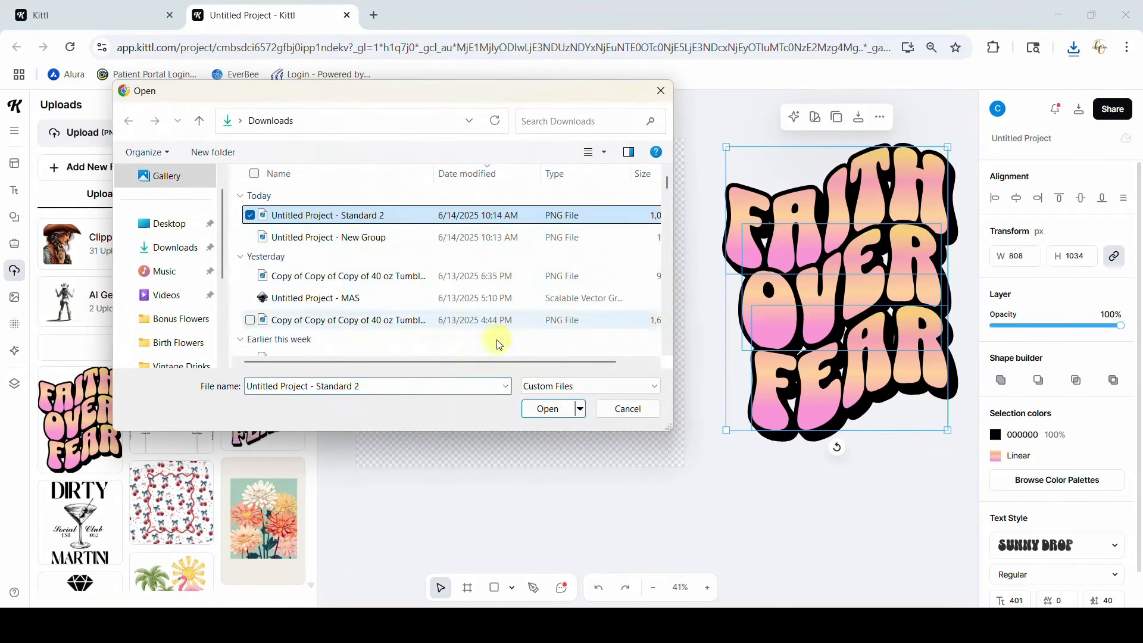
pyautogui.click(573, 412)
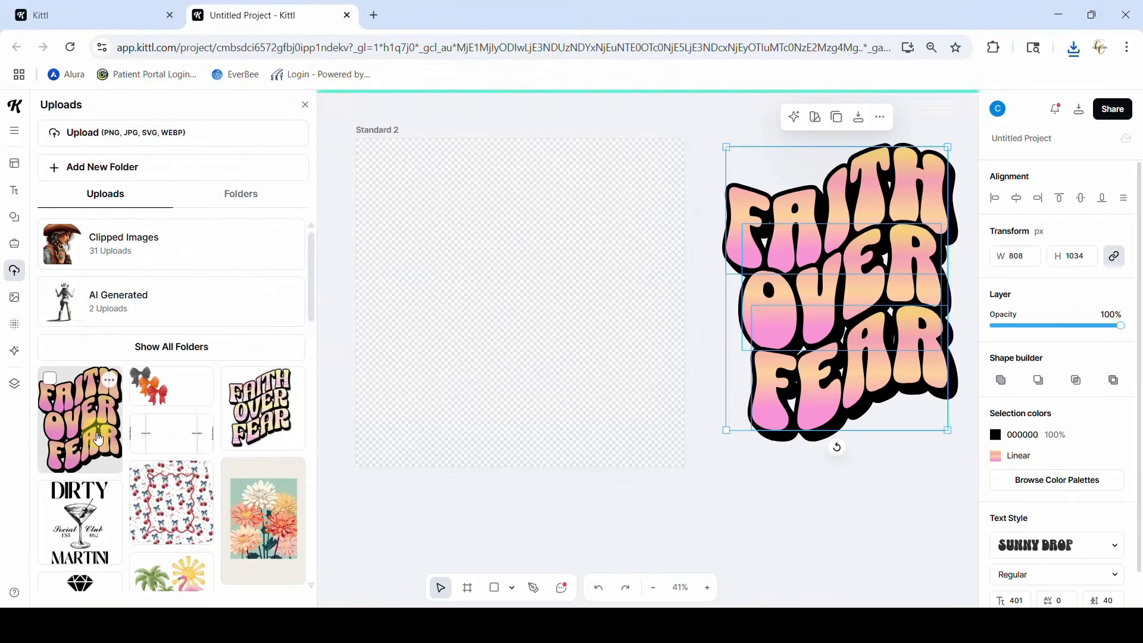
pyautogui.click(305, 105)
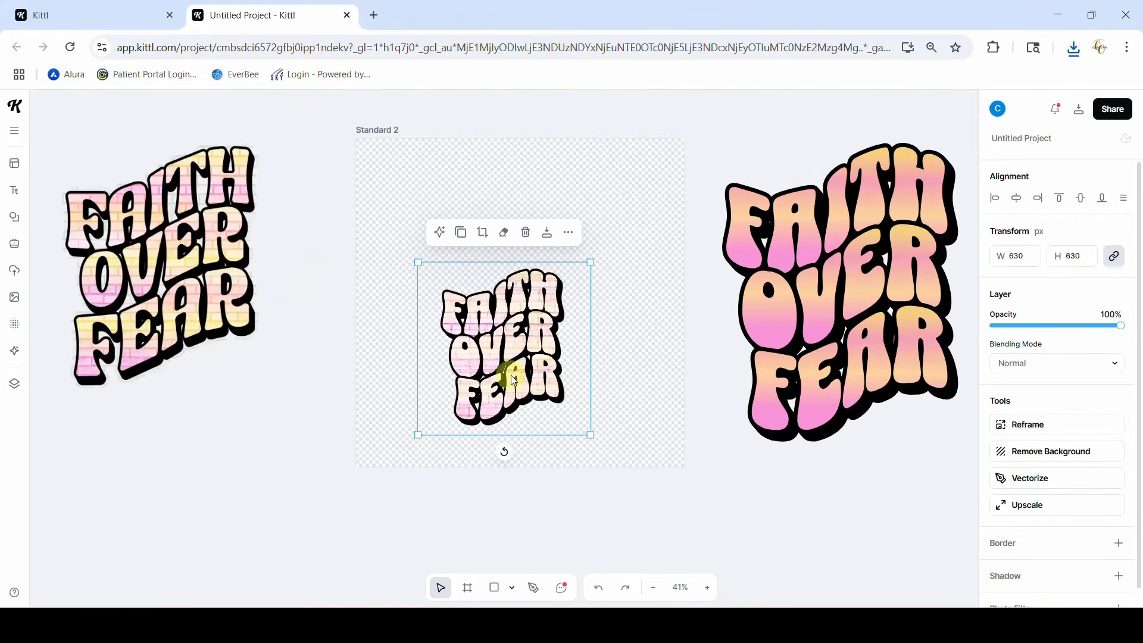
# - Enlarge the uploaded lettering image to 846 × 846 px and centre it on the Standard 2 artboard
pyautogui.moveTo(589, 430); pyautogui.dragTo(651, 492)
pyautogui.click(534, 402)
pyautogui.moveTo(535, 397); pyautogui.dragTo(508, 324)
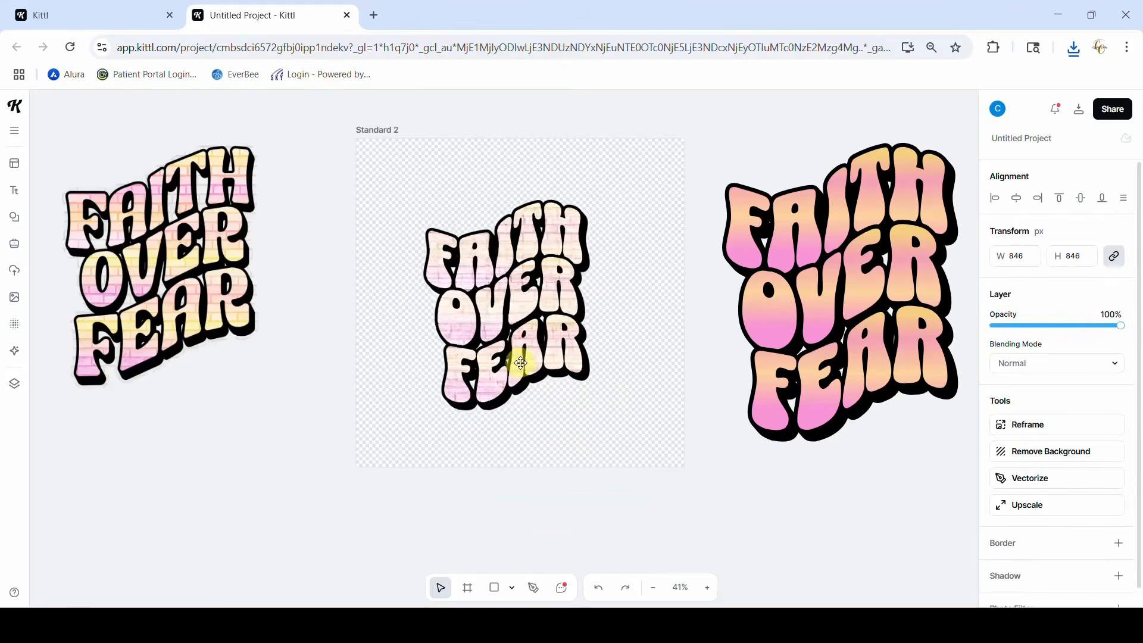
# - Examine the layers inside the Standard 2 artboard
pyautogui.click(369, 130)
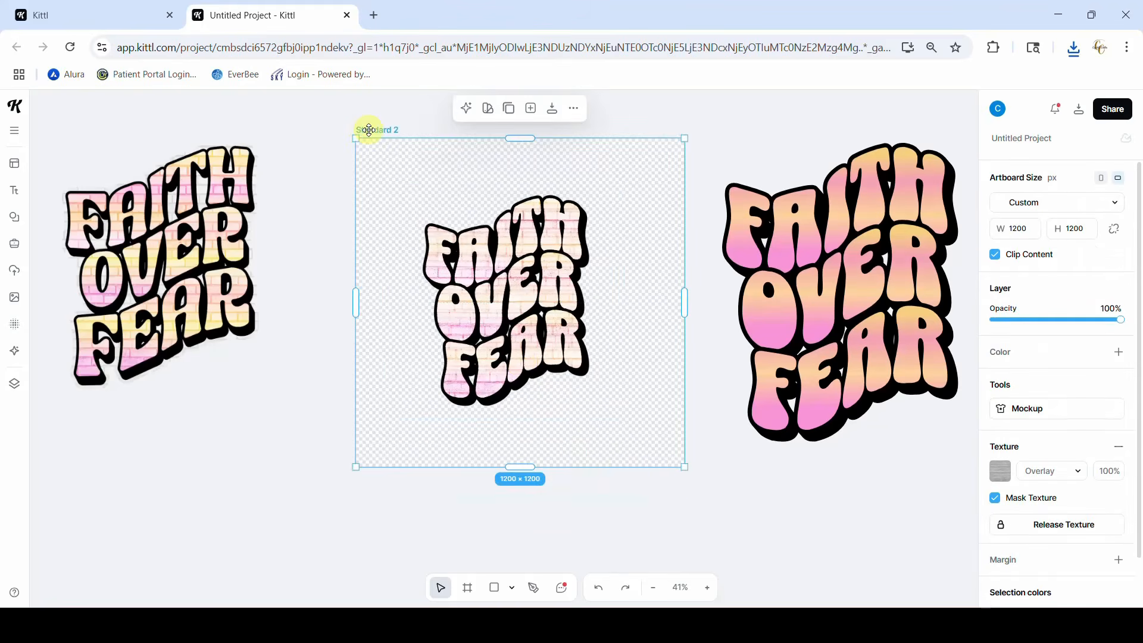
pyautogui.click(14, 383)
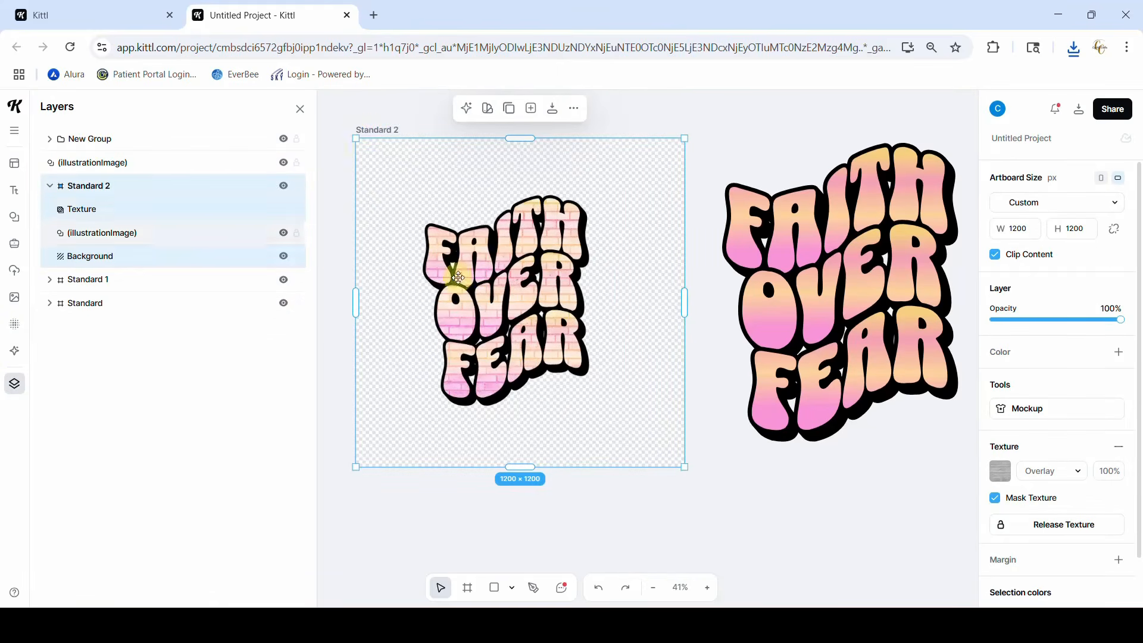
pyautogui.click(300, 109)
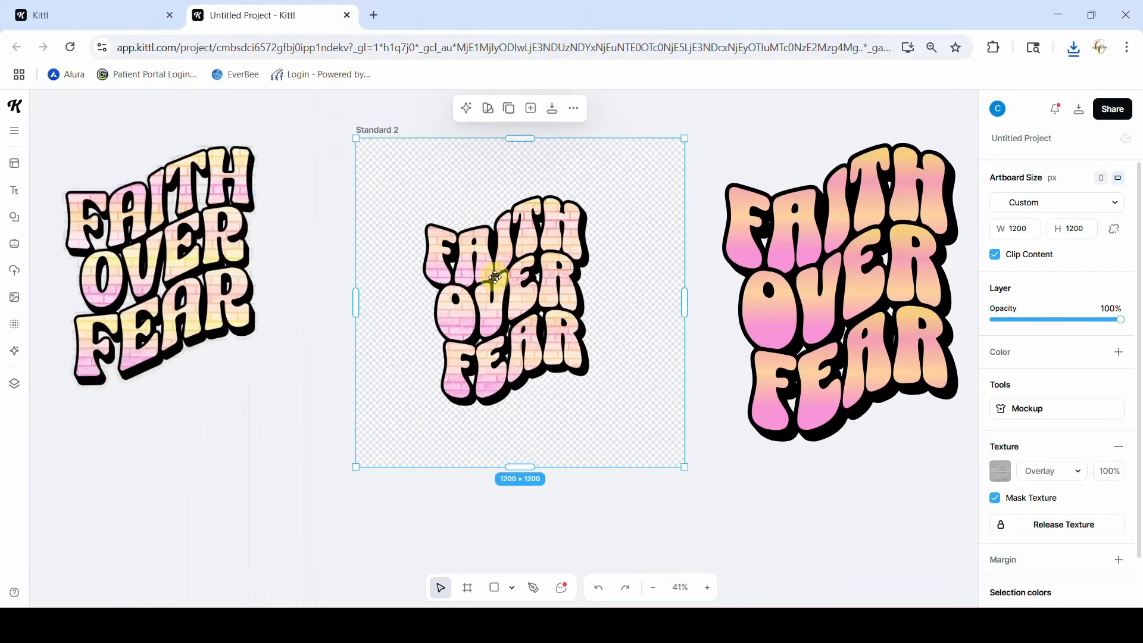
# - Enlarge the lettering image to 1214 × 1214 px so it fills the Standard 2 artboard, and adjust its position
pyautogui.click(497, 351)
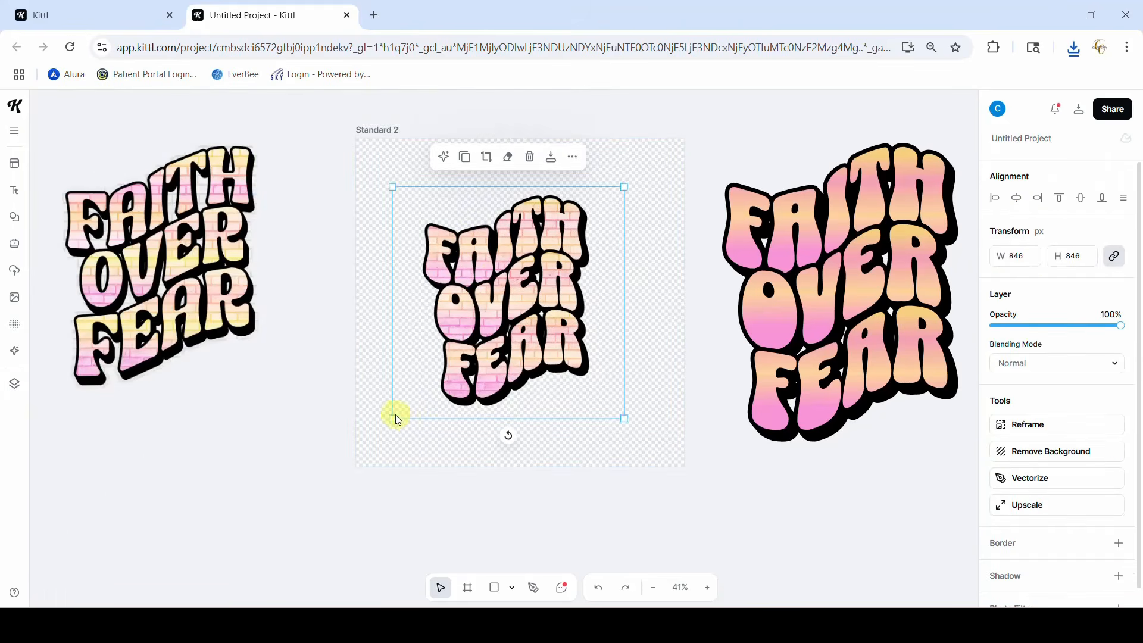
pyautogui.moveTo(393, 420); pyautogui.dragTo(358, 457)
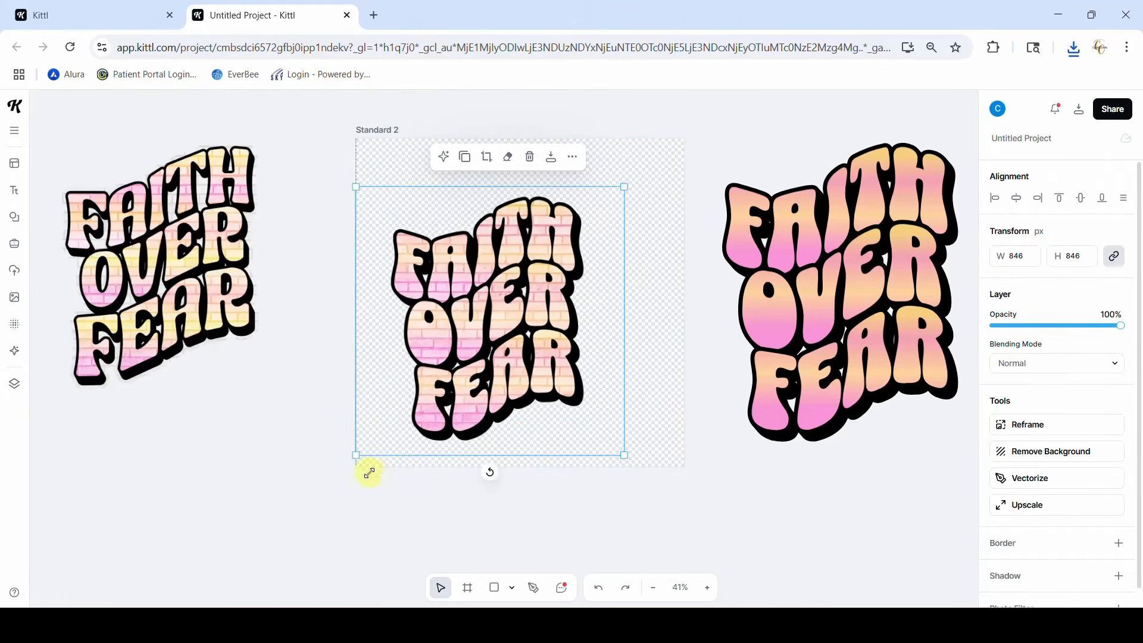
pyautogui.moveTo(624, 181); pyautogui.dragTo(708, 142)
pyautogui.click(587, 220)
pyautogui.moveTo(546, 256); pyautogui.dragTo(545, 279)
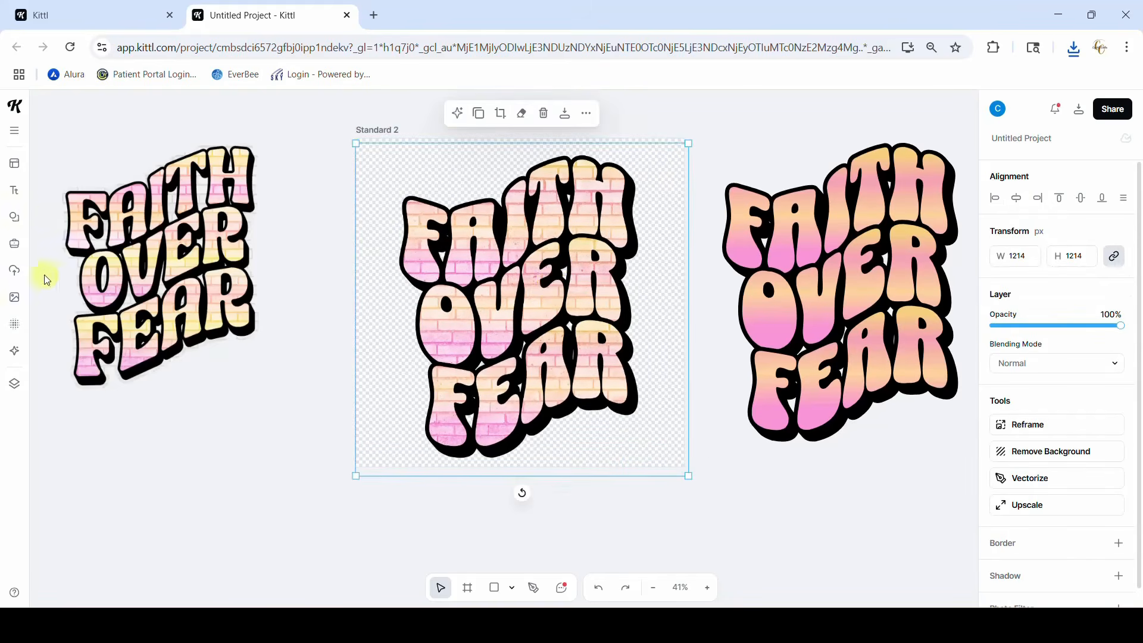
# - Search the elements for "PAINT SPLATTER" and add the dense black splatter with a large central blot to the Standard 2 artboard
pyautogui.click(13, 225)
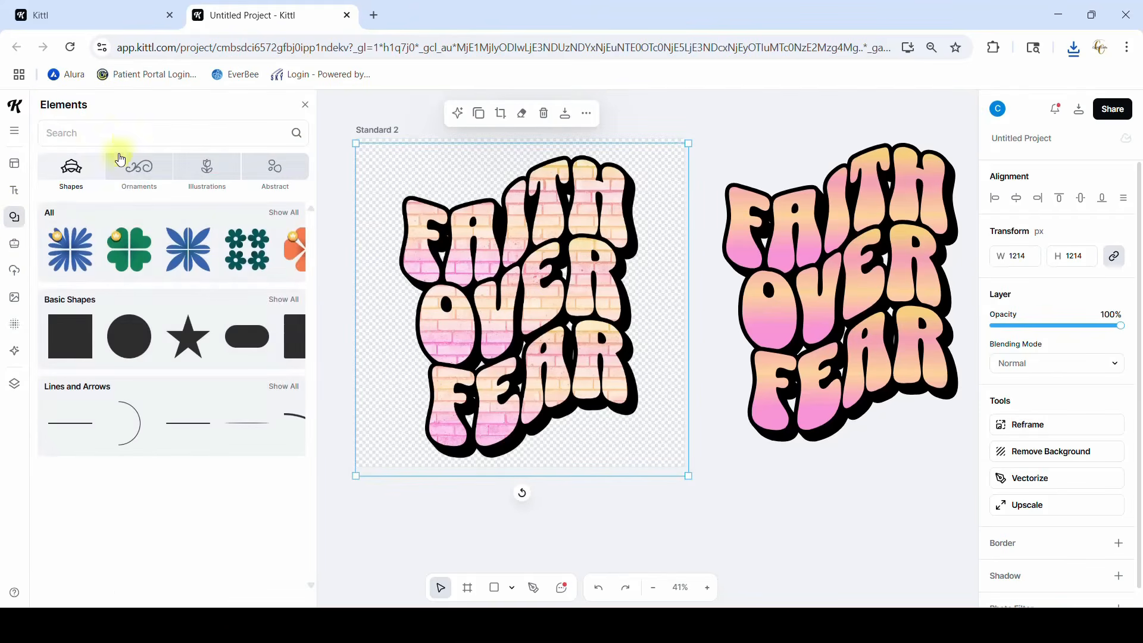
pyautogui.click(128, 133)
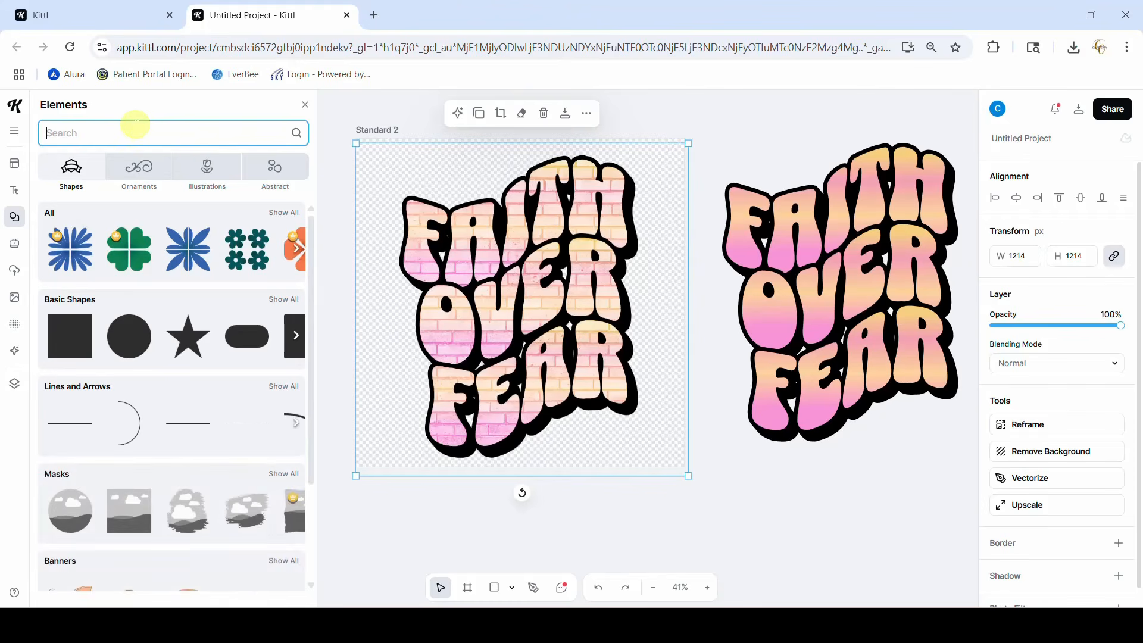
pyautogui.write('PAINT SP')
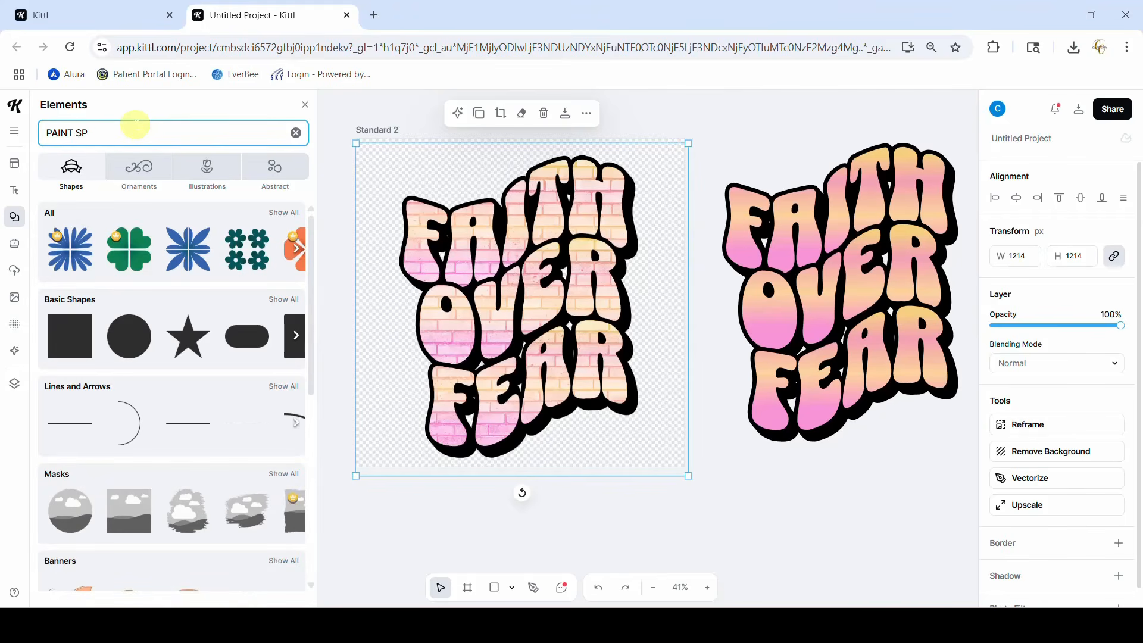
pyautogui.write('LATTER')
pyautogui.press('Return')
pyautogui.scroll(-10, 169, 334)
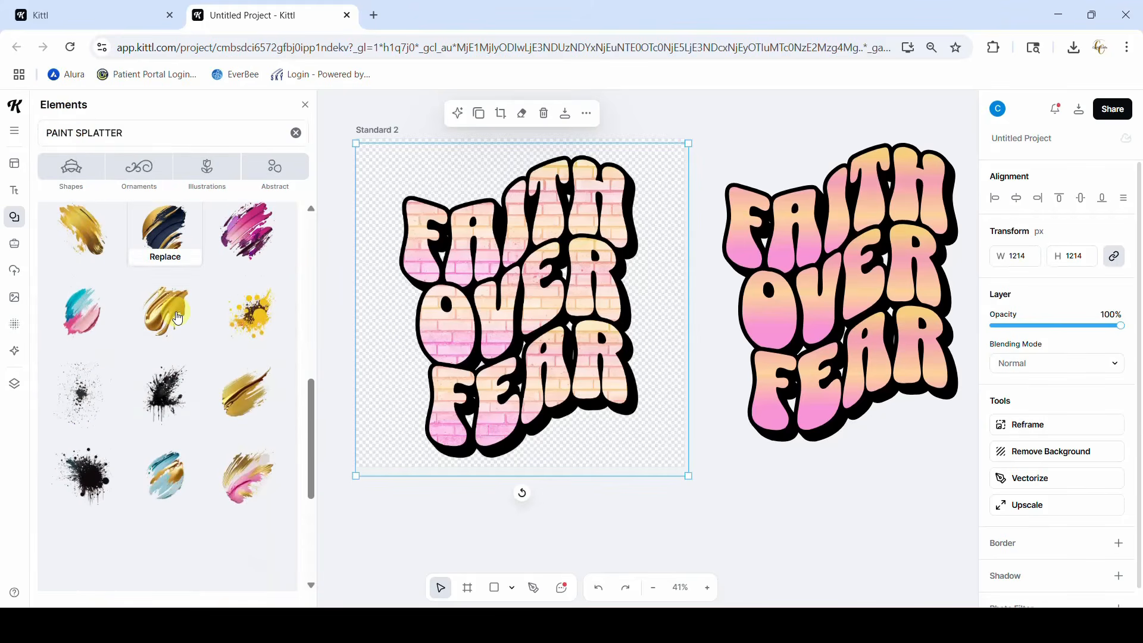
pyautogui.scroll(-2, 177, 318)
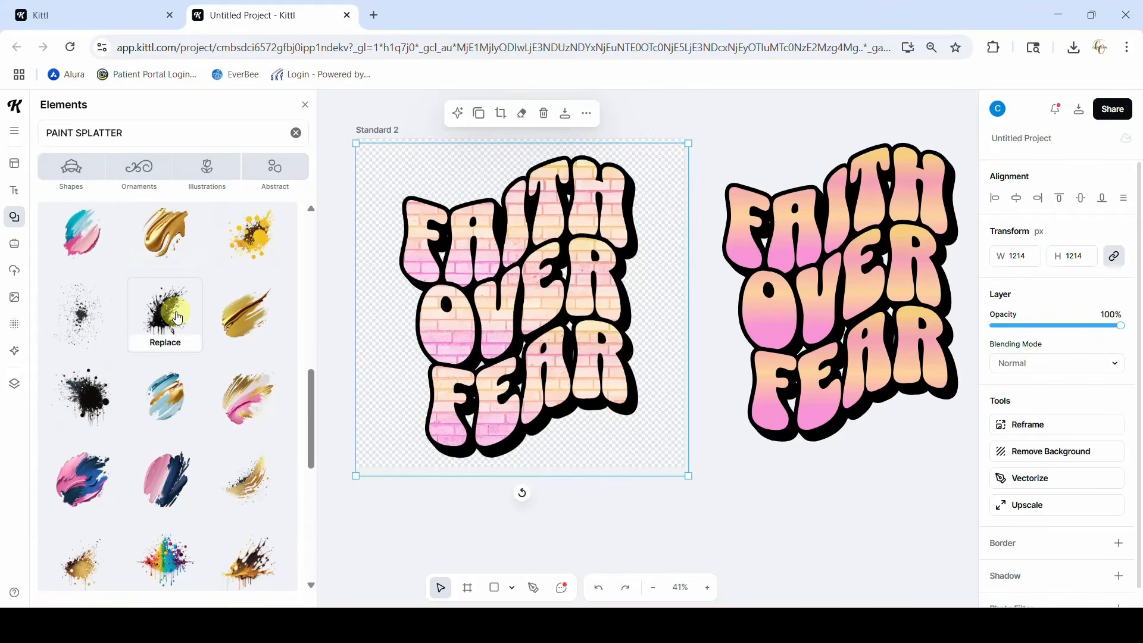
pyautogui.scroll(-5, 89, 399)
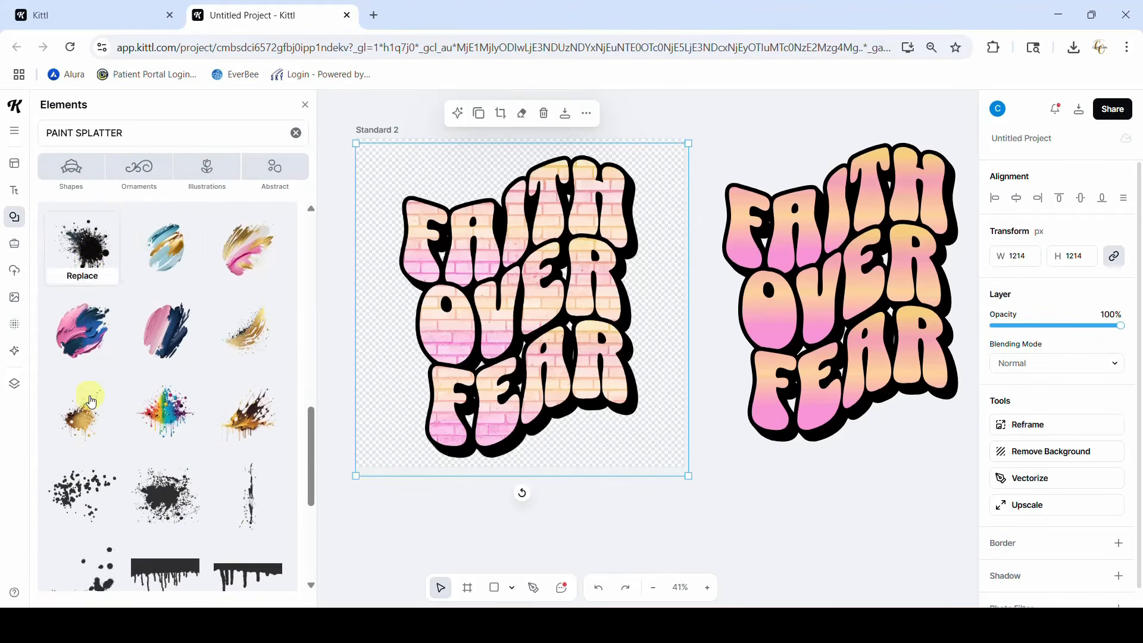
pyautogui.scroll(-5, 91, 400)
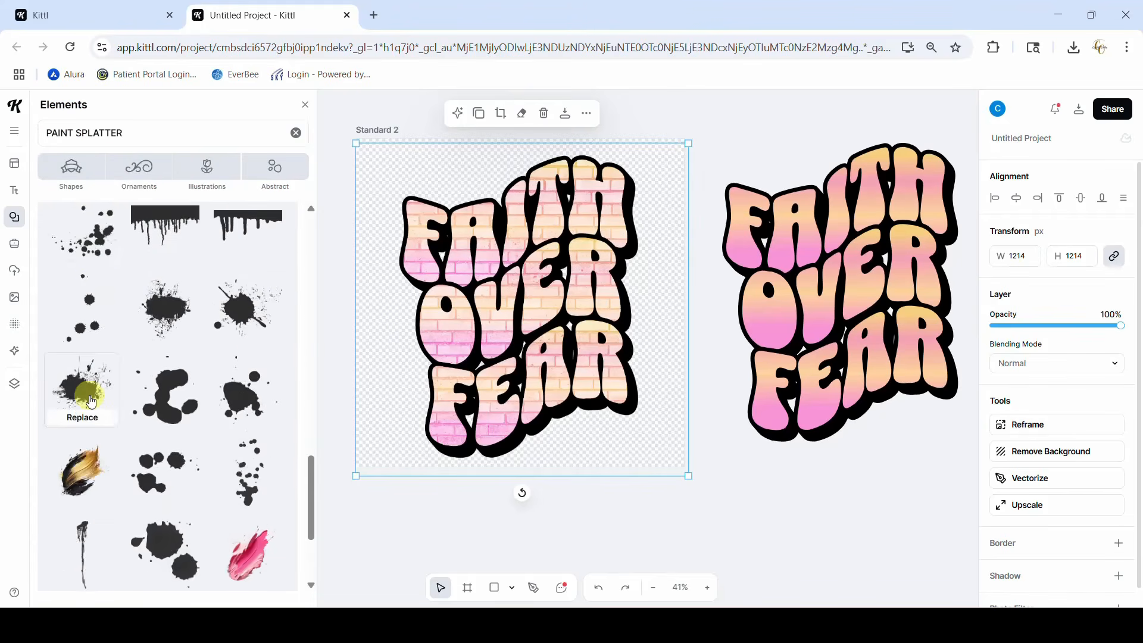
pyautogui.scroll(-8, 90, 401)
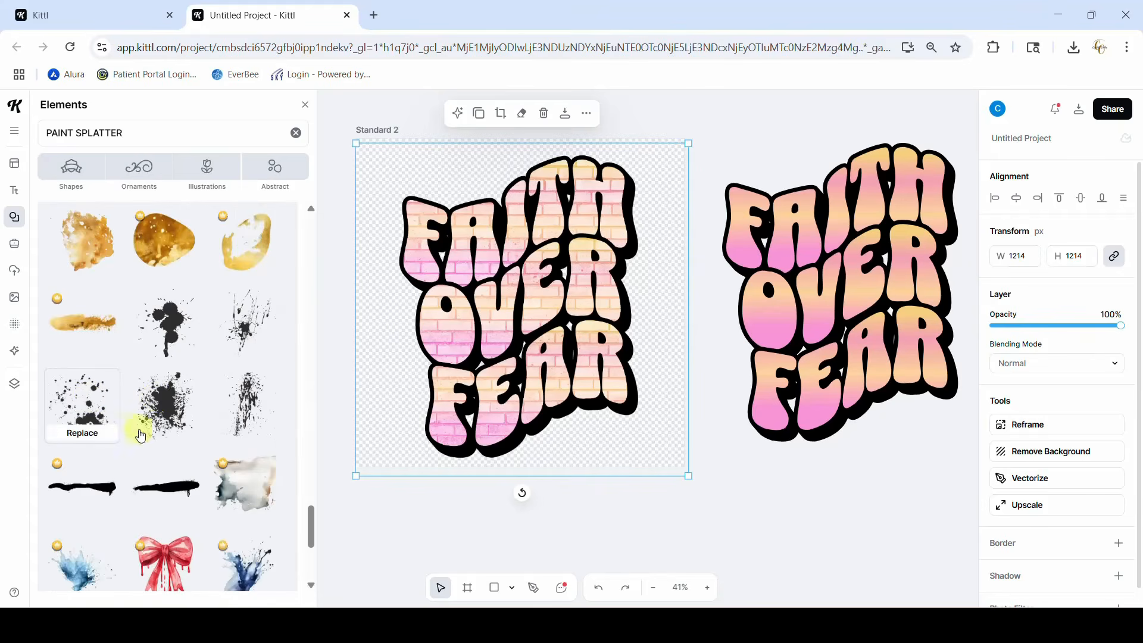
pyautogui.click(158, 403)
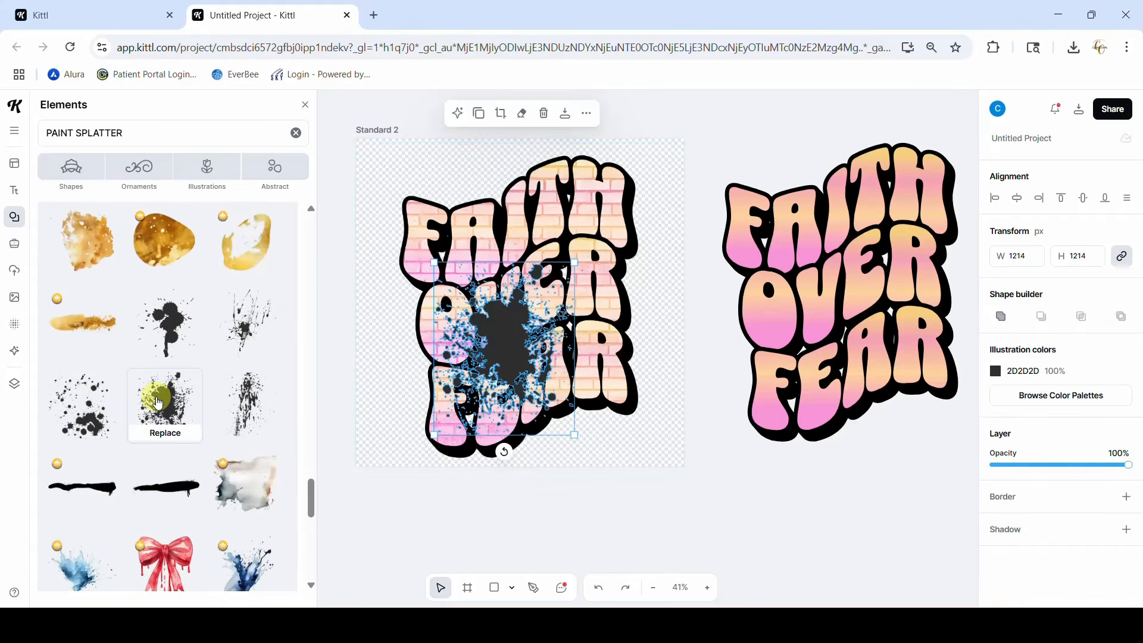
pyautogui.click(305, 105)
# - Enlarge the paint splatter to 933 × 1148 px and move it off the artboard beside the lettering image
pyautogui.moveTo(513, 340); pyautogui.dragTo(459, 227)
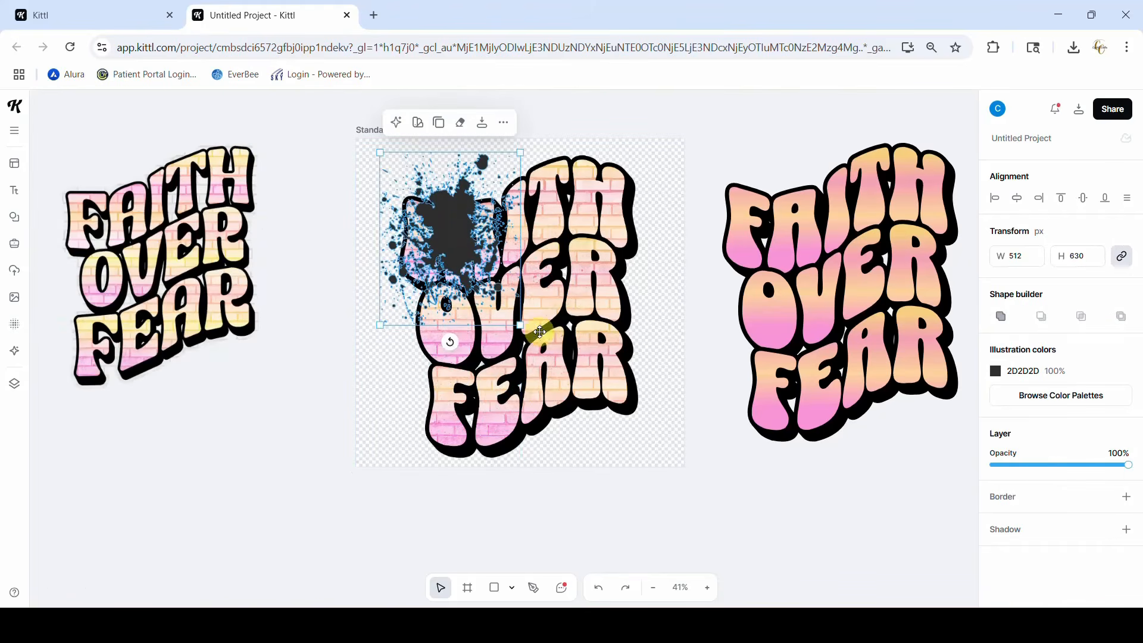
pyautogui.moveTo(518, 325); pyautogui.dragTo(639, 465)
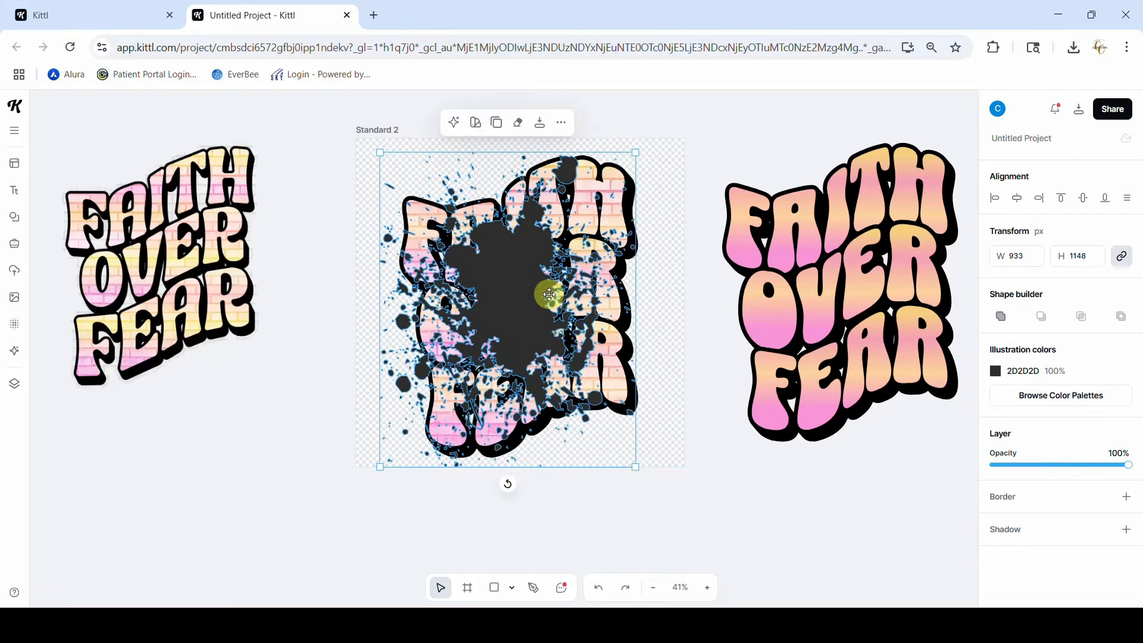
pyautogui.moveTo(507, 314); pyautogui.dragTo(311, 439)
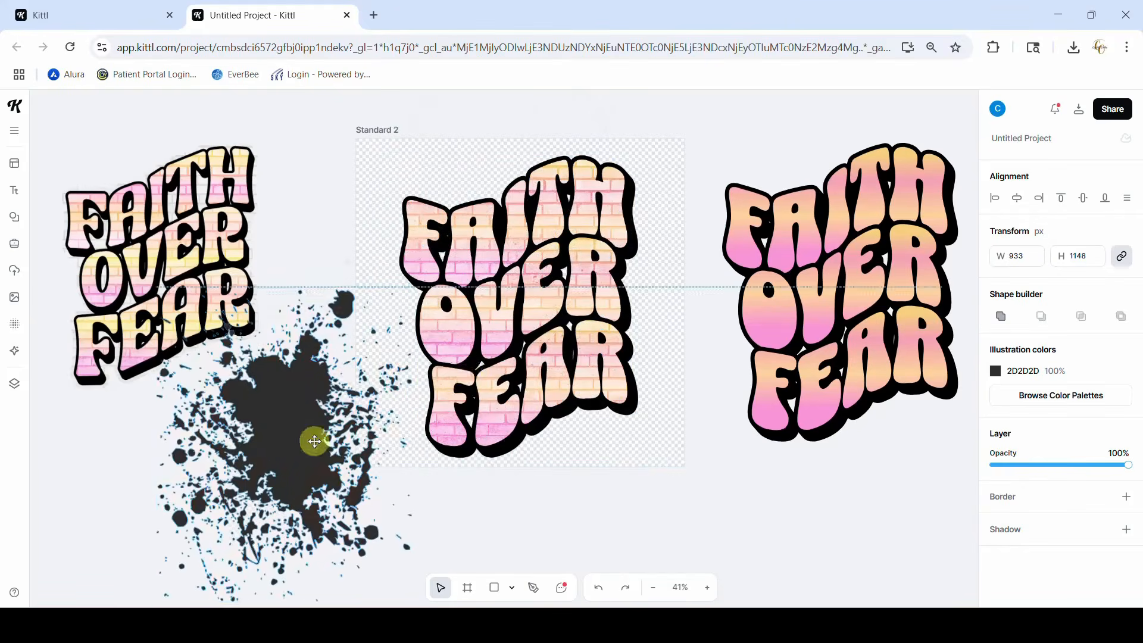
# - Scale down the brick lettering image and crop its empty margins on all sides to 834 × 995 px
pyautogui.click(560, 289)
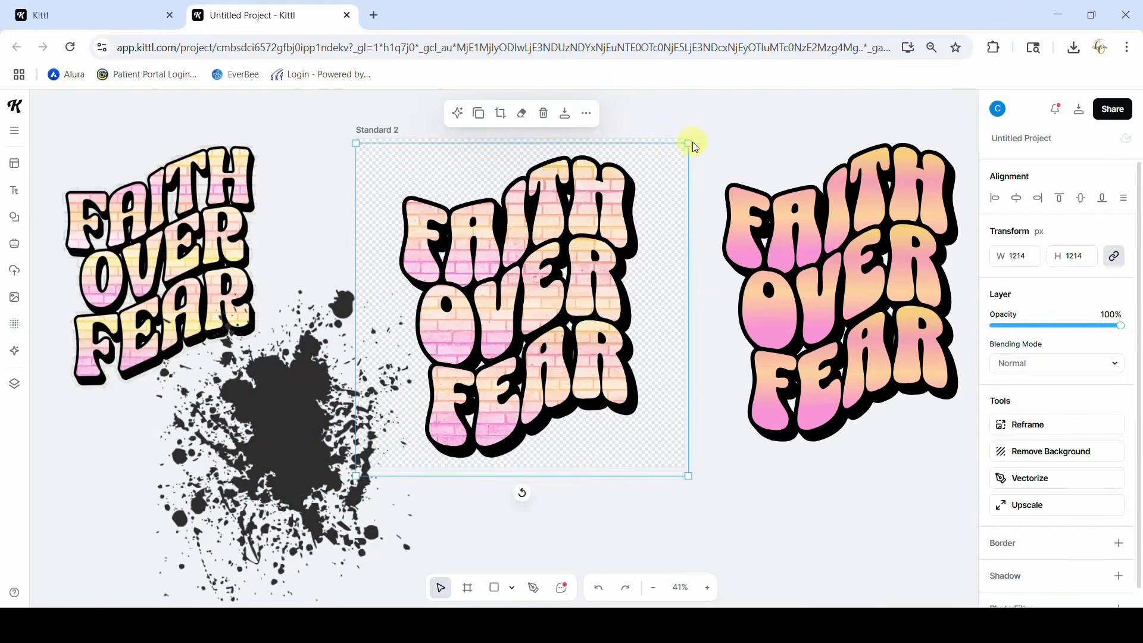
pyautogui.moveTo(688, 149); pyautogui.dragTo(658, 194)
pyautogui.click(480, 154)
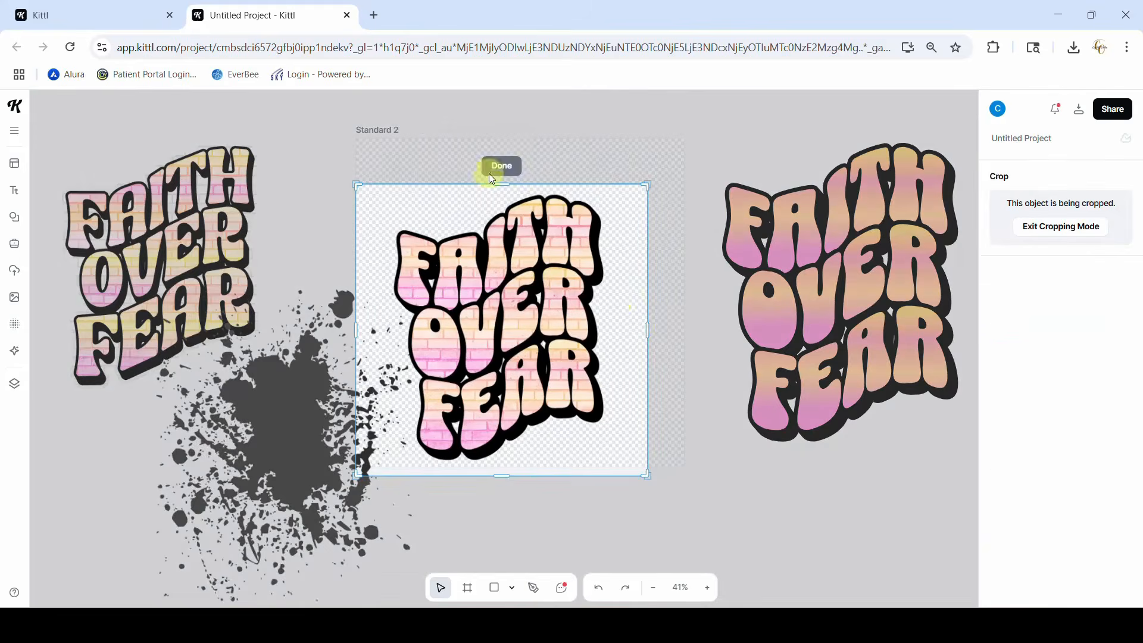
pyautogui.moveTo(648, 328); pyautogui.dragTo(616, 330)
pyautogui.moveTo(483, 478); pyautogui.dragTo(480, 463)
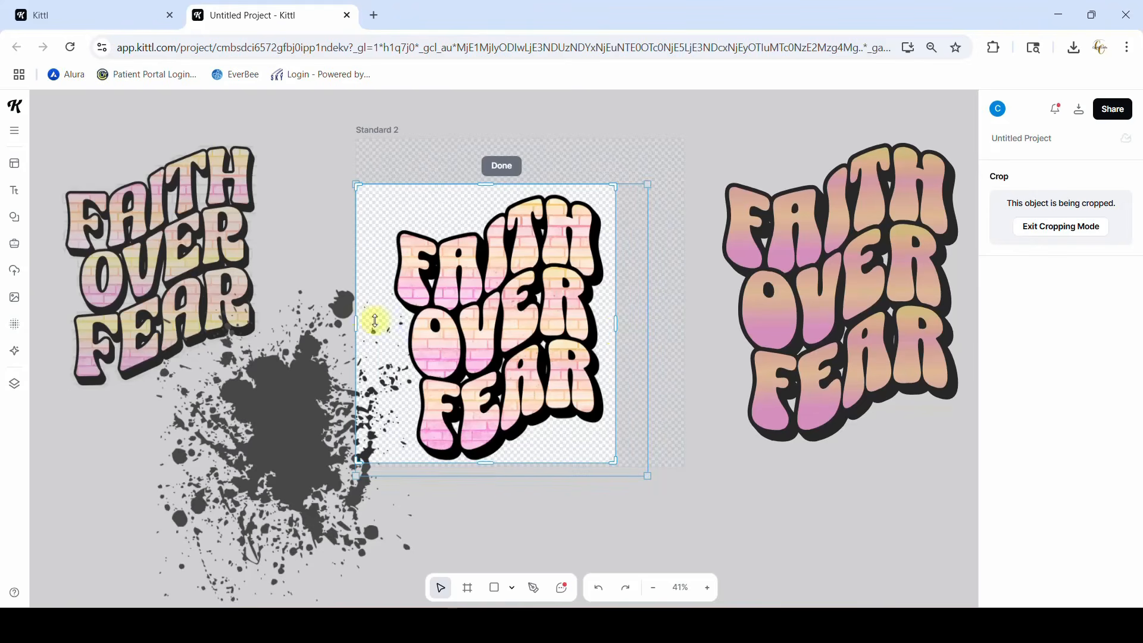
pyautogui.moveTo(356, 327); pyautogui.dragTo(388, 326)
pyautogui.moveTo(507, 185); pyautogui.dragTo(506, 190)
pyautogui.click(805, 520)
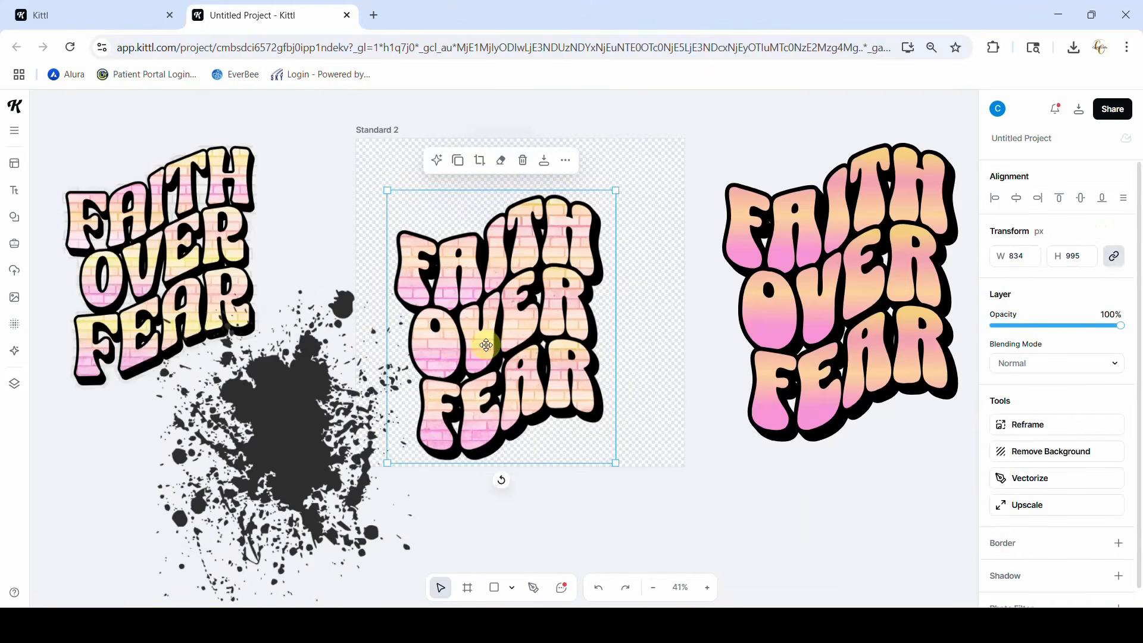
# - Centre the cropped lettering on the Standard 2 artboard, move the splatter over it, and send the splatter to the back
pyautogui.moveTo(475, 384); pyautogui.dragTo(500, 357)
pyautogui.click(299, 451)
pyautogui.moveTo(299, 451)
pyautogui.mouseDown()
pyautogui.moveTo(492, 299)
pyautogui.moveTo(555, 307)
pyautogui.moveTo(544, 310)
pyautogui.mouseUp()
pyautogui.click(583, 115)
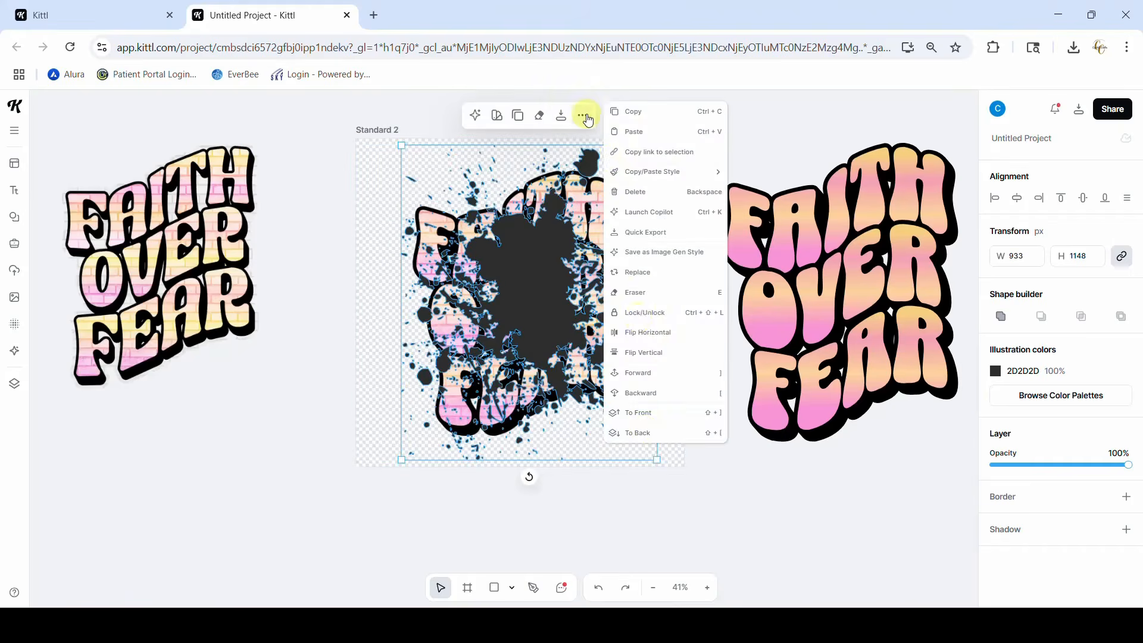
pyautogui.click(645, 433)
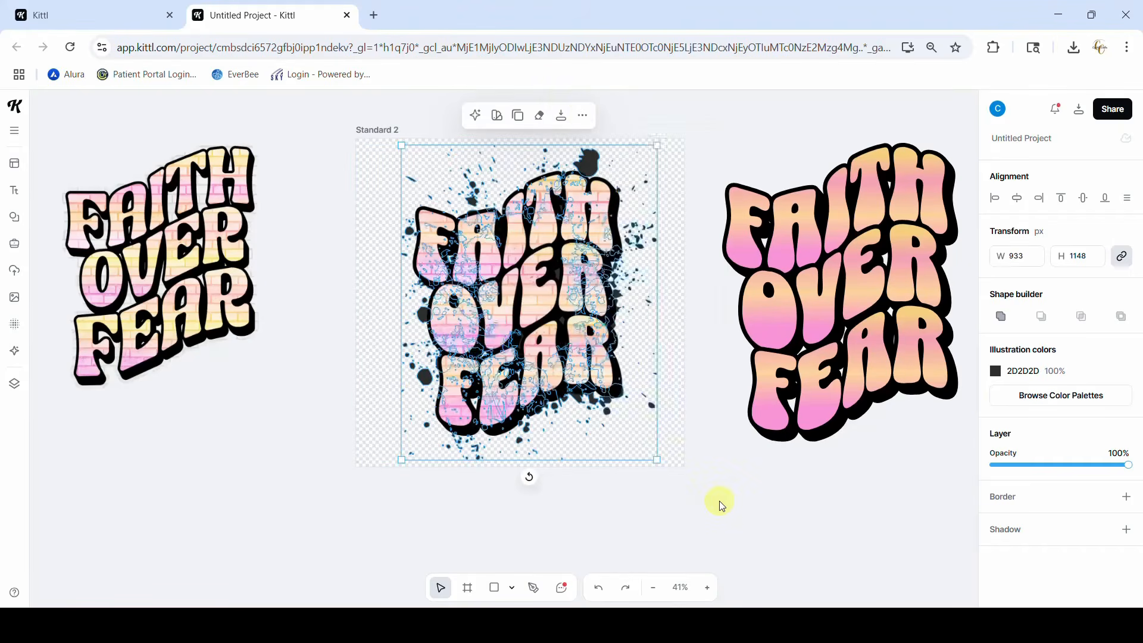
pyautogui.click(720, 501)
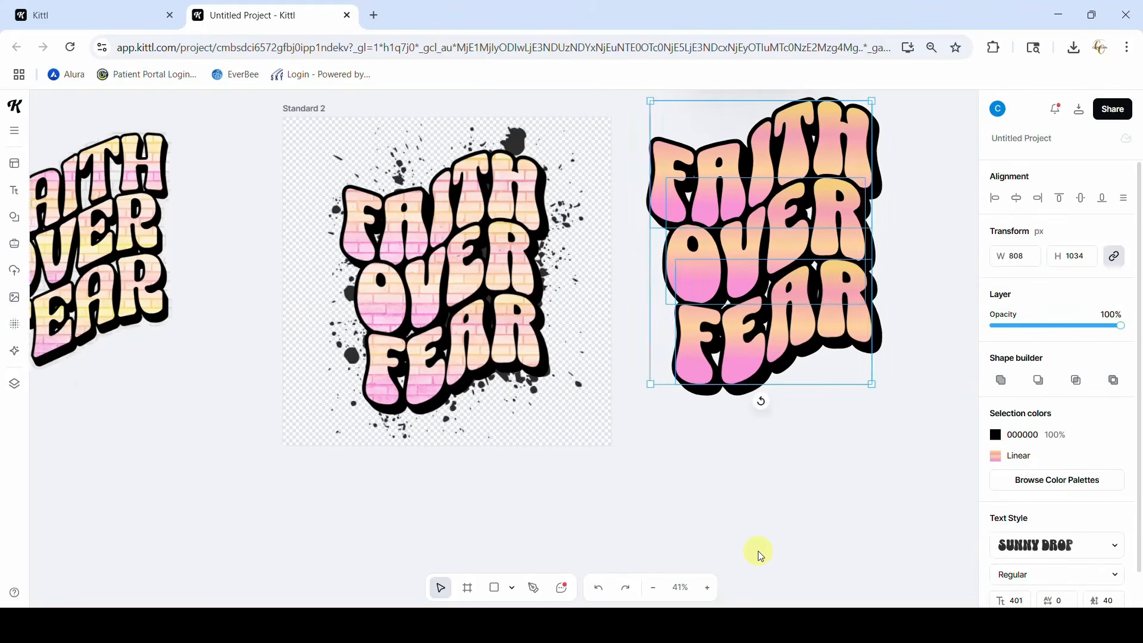
pyautogui.hscroll(-1, 758, 554)
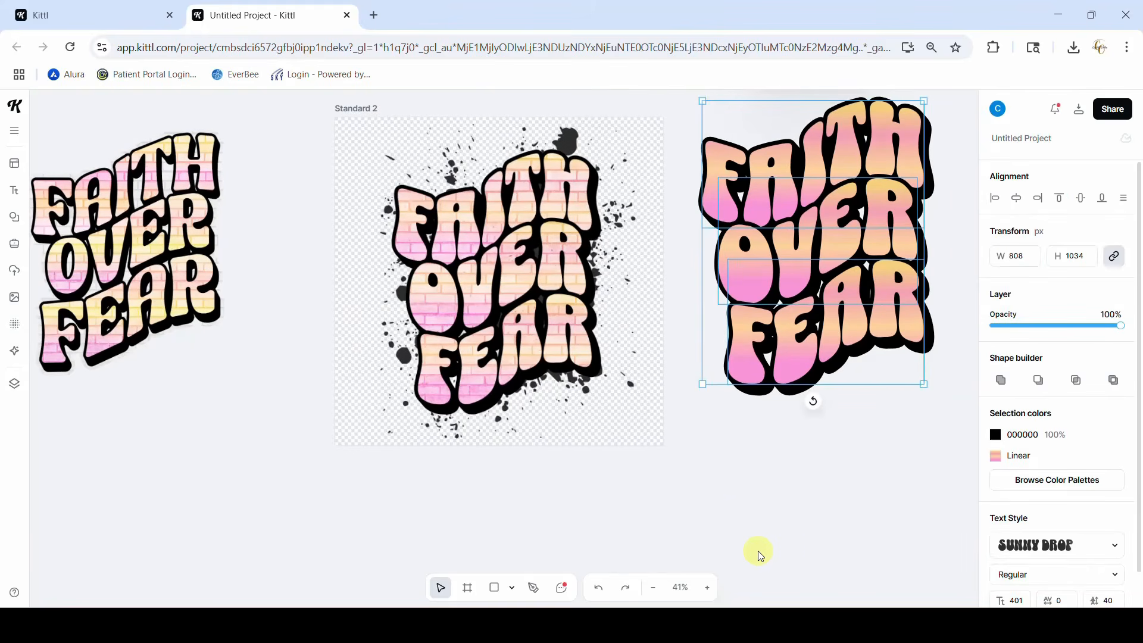